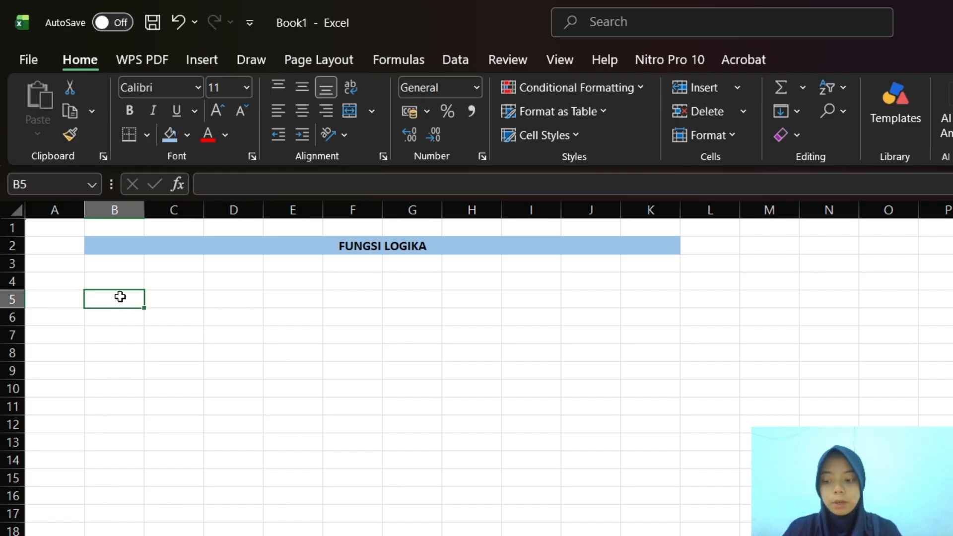
Enter the heading "1. NEGASI (LOGIKA NOT)--> HASIL EKSUKUSINYA MERUPAKAN KEBEALIKAN DARI INPUT" in cell B5
text(1.)
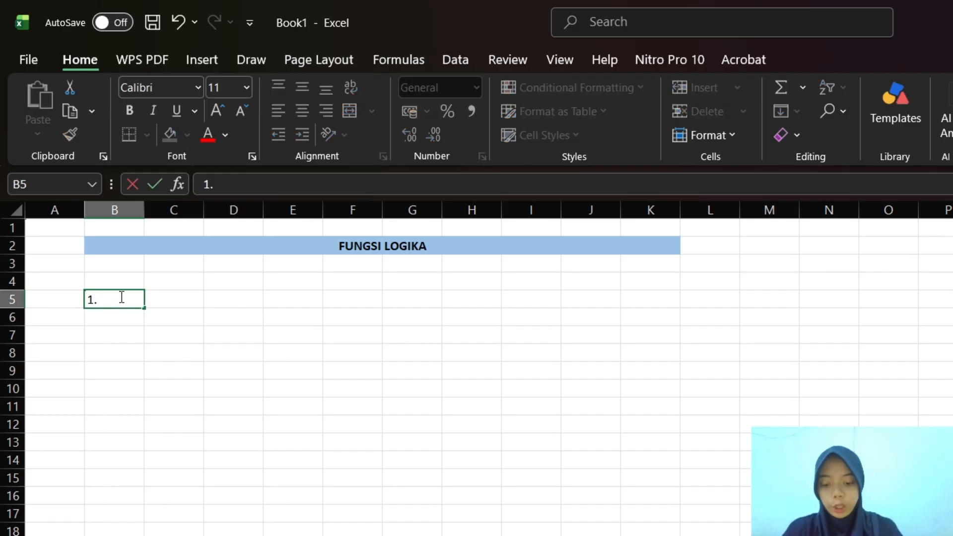
text( NEGA)
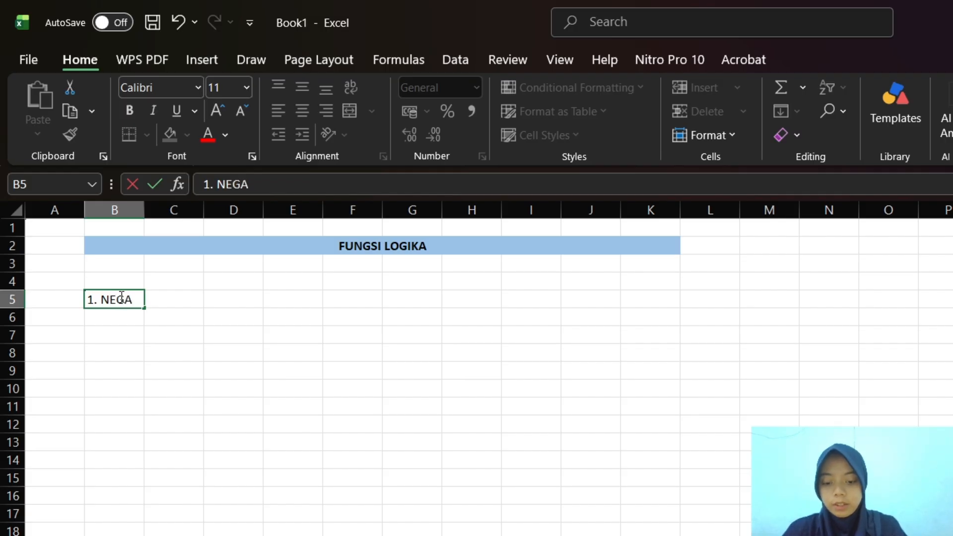
text(SI (LOGIKA NOT))
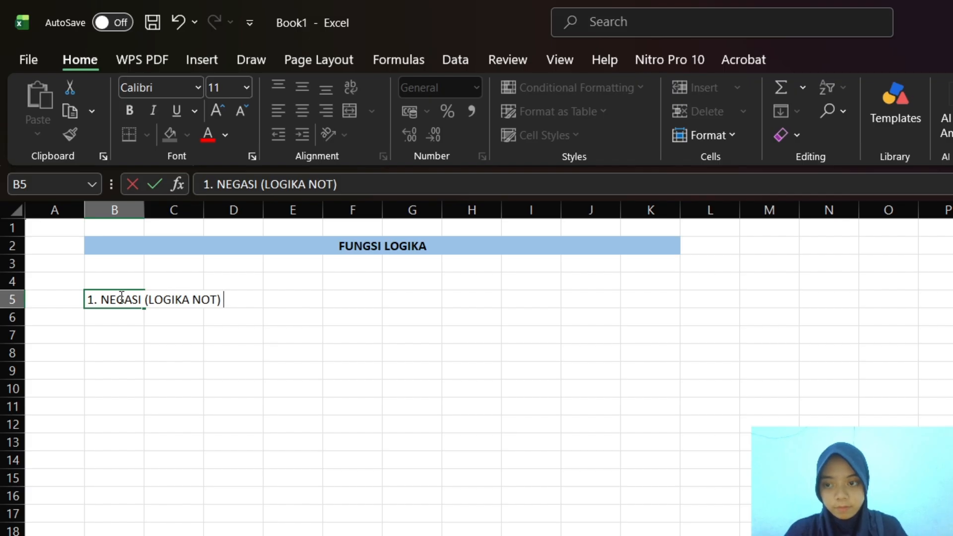
text(-->)
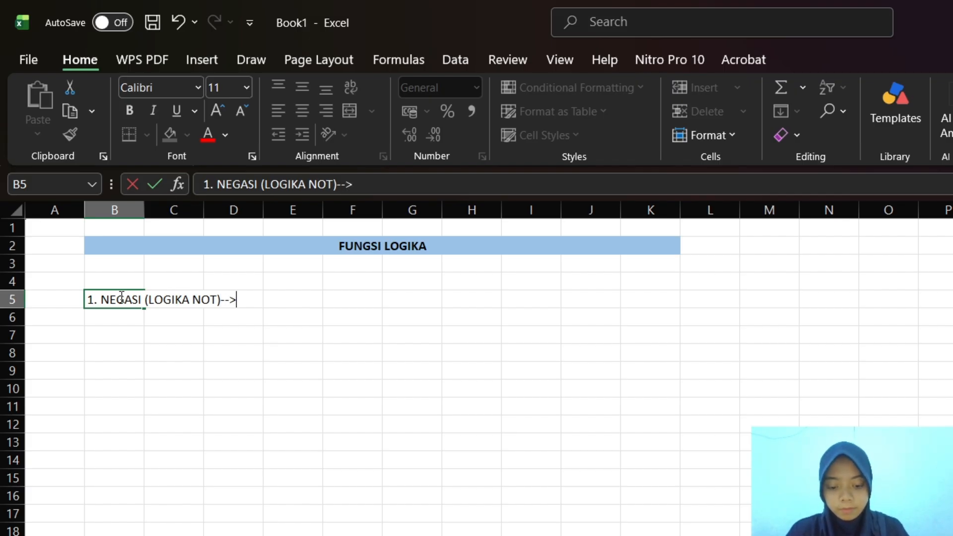
text( HASIL)
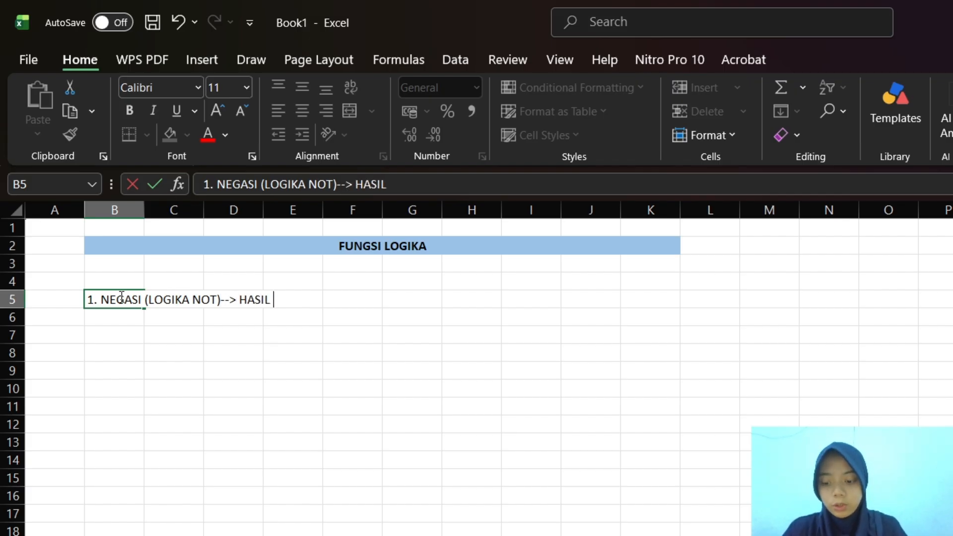
text( EKSU)
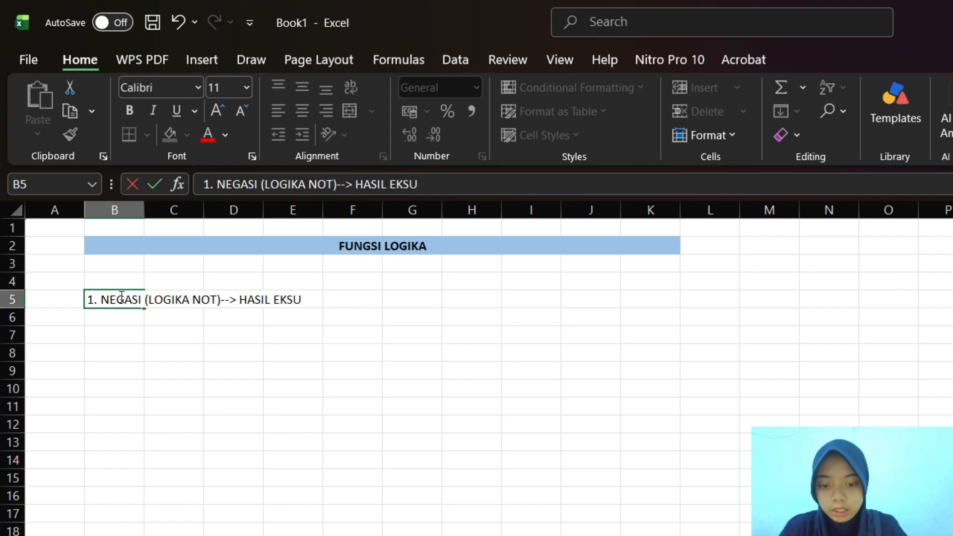
text(KUSINYA MERUP)
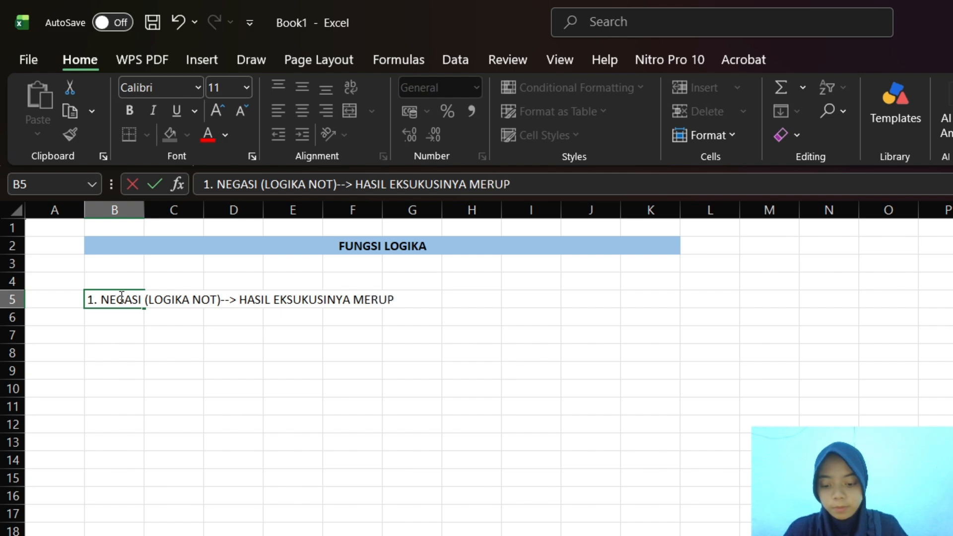
text(AKAN KEBEALIKAN D)
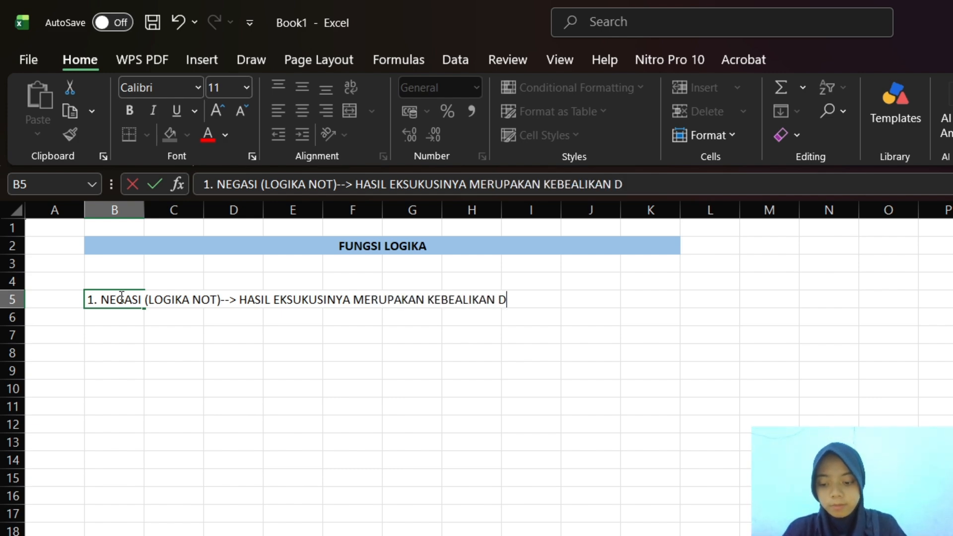
text(ARI INPUT)
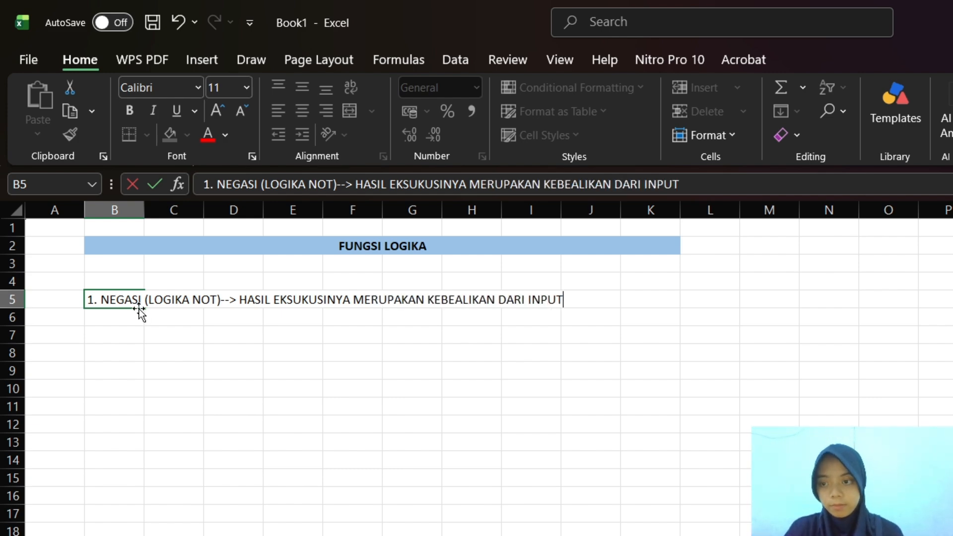
Merge and center the NEGASI heading across B5:K5 and fill it with pink
drag(125, 333, 670, 308)
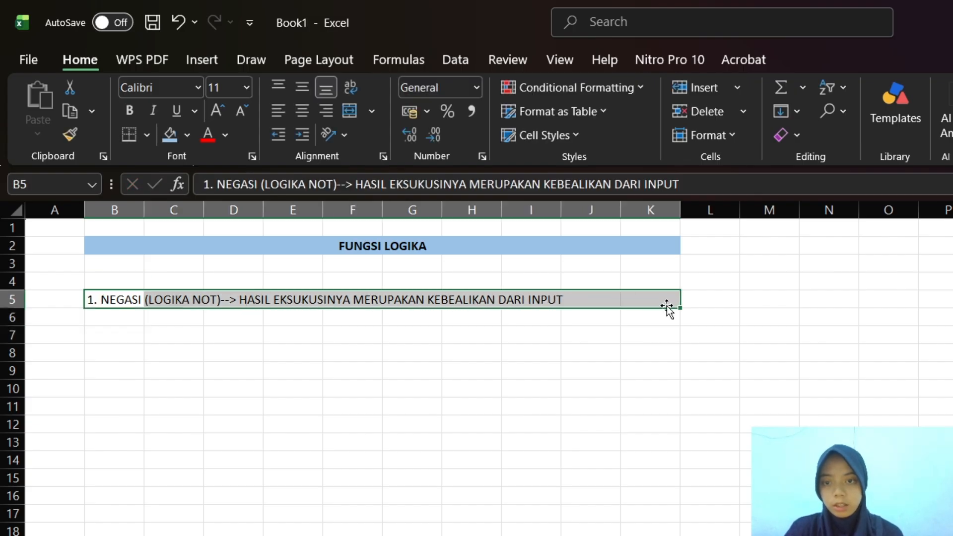
click(352, 110)
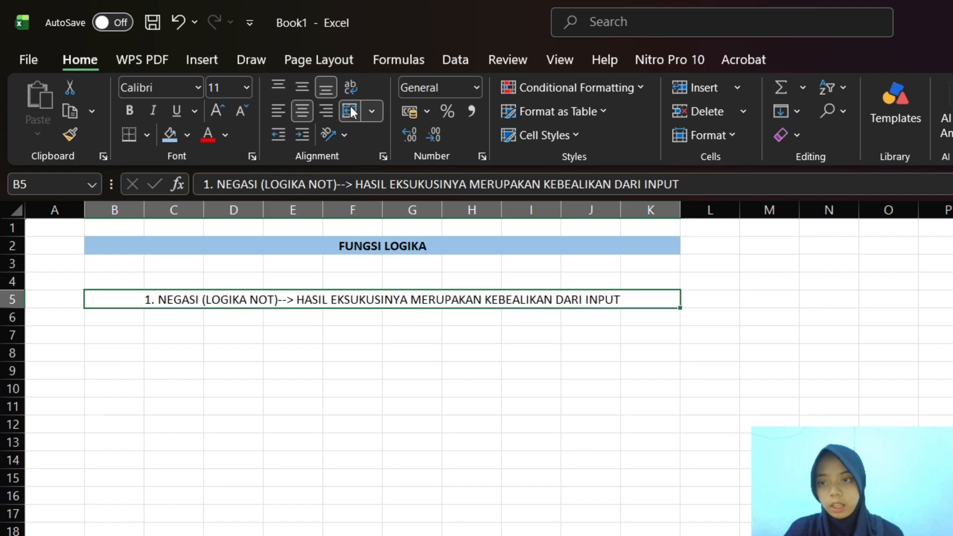
click(178, 133)
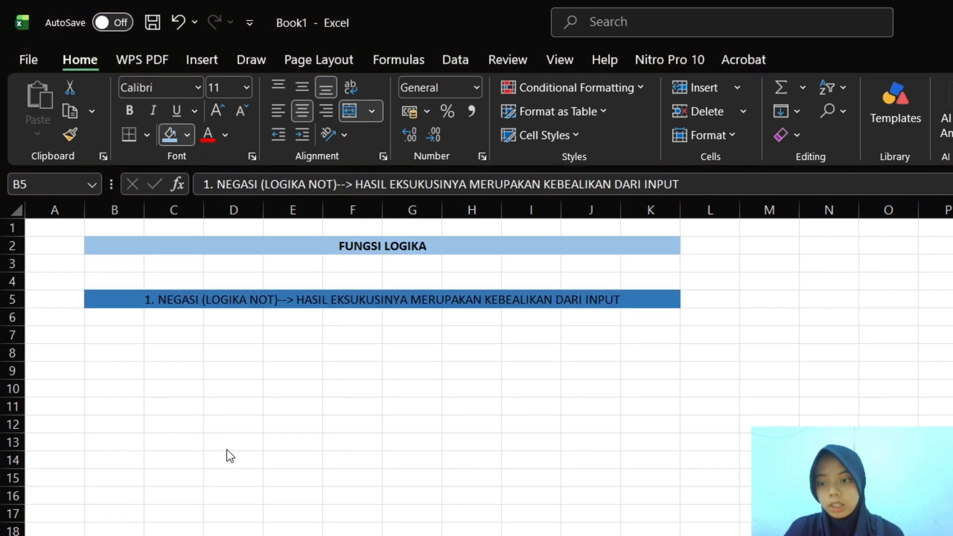
key(ctrl+z)
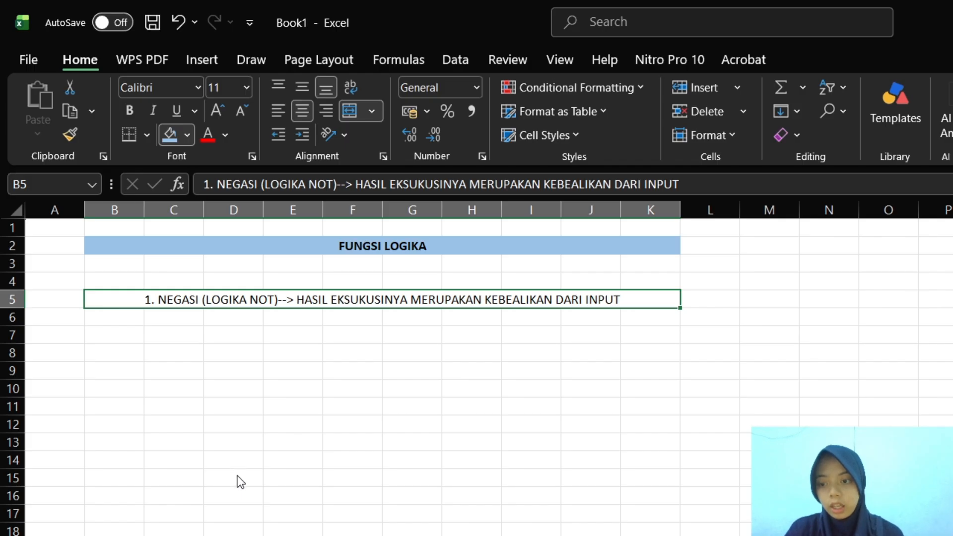
key(alt+Tab)
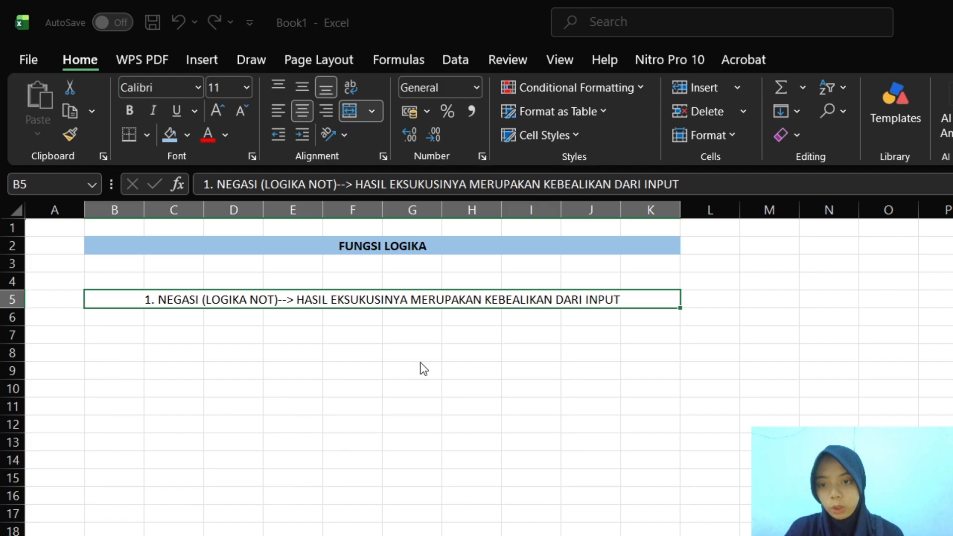
click(426, 221)
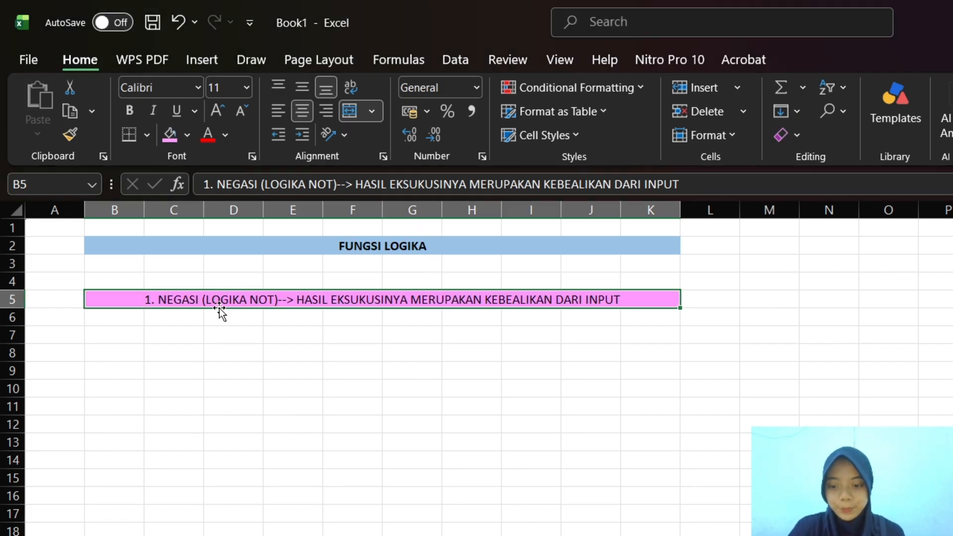
Enter the table headers "INPUT" in B8 and "OUTPUT(NOT)" in C8
click(127, 355)
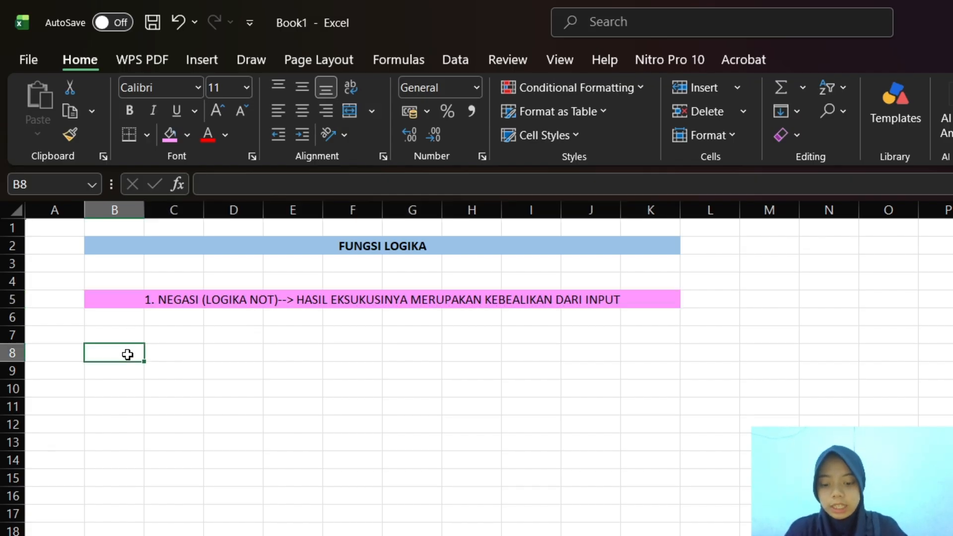
text(INPUT)
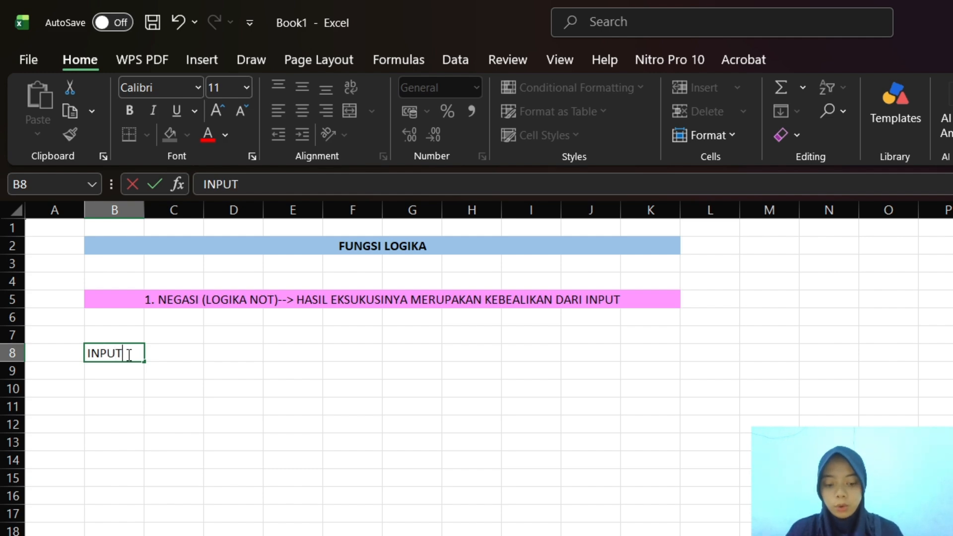
key(Tab)
text(OUTPUT)
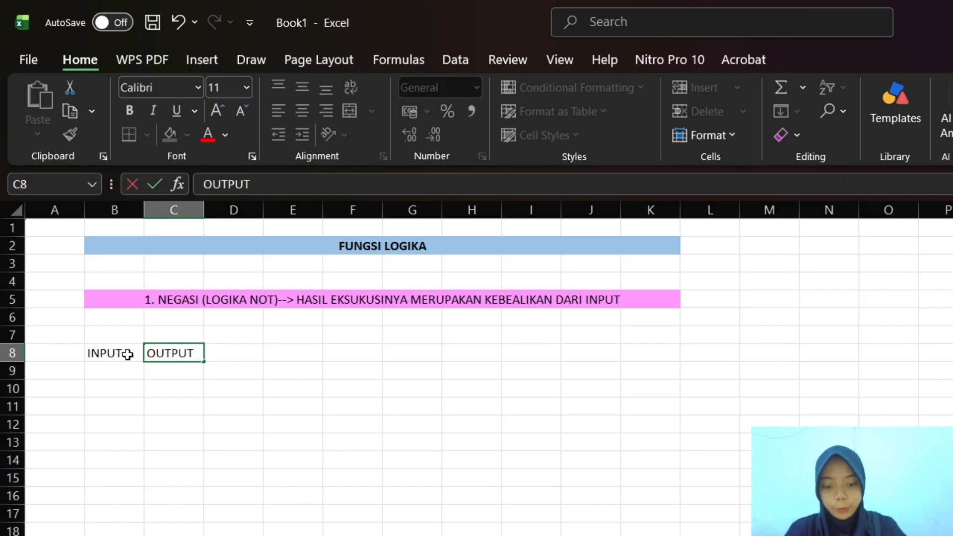
text((N)
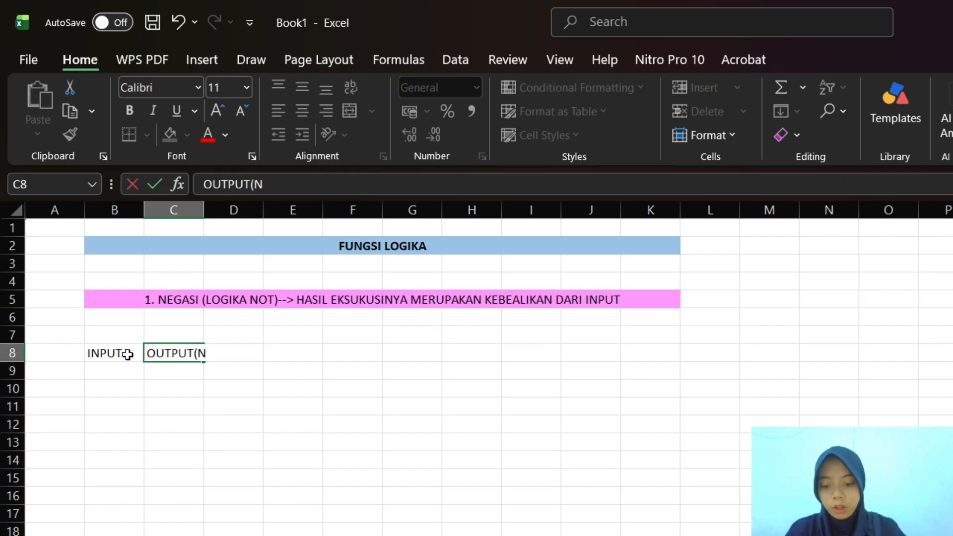
text(OT))
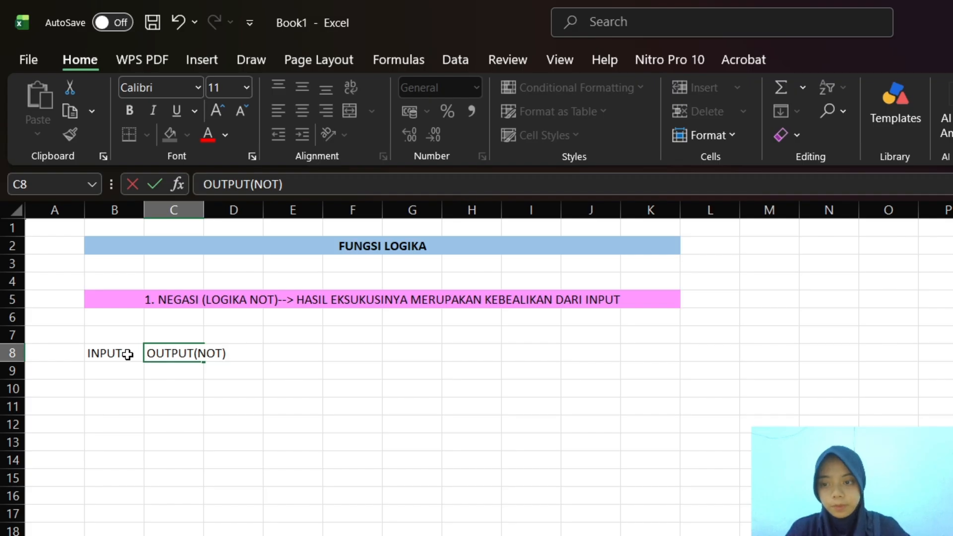
Wrap the text in the header cells B8:D8
drag(99, 348, 226, 352)
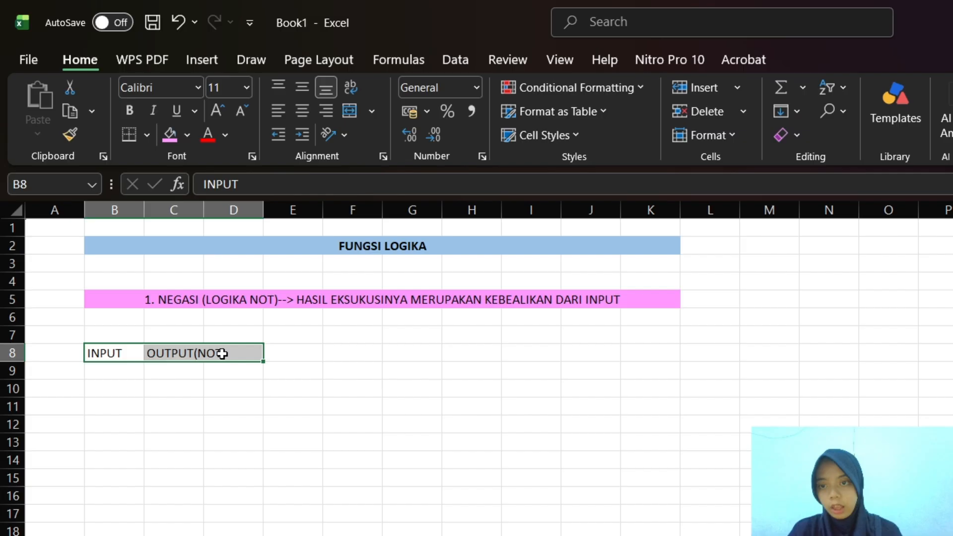
click(350, 108)
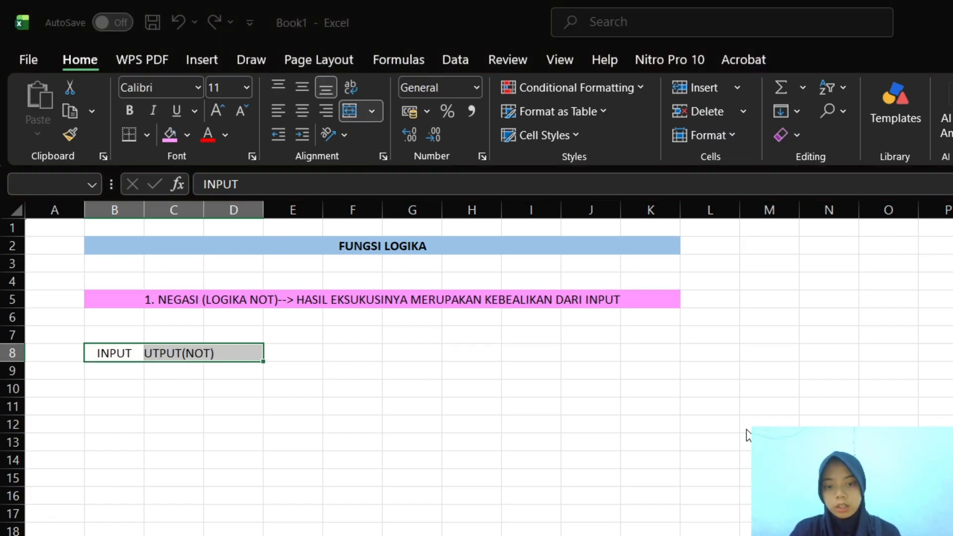
click(697, 411)
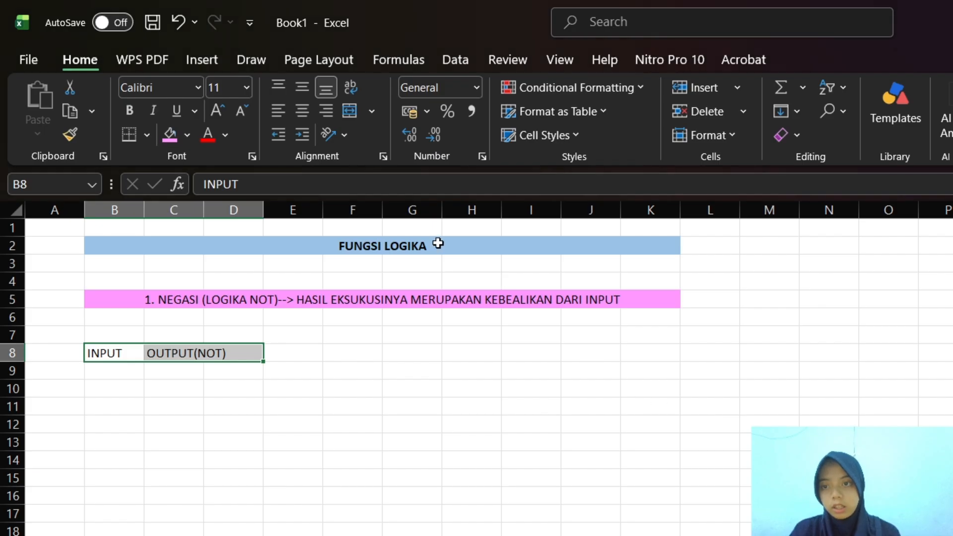
click(349, 89)
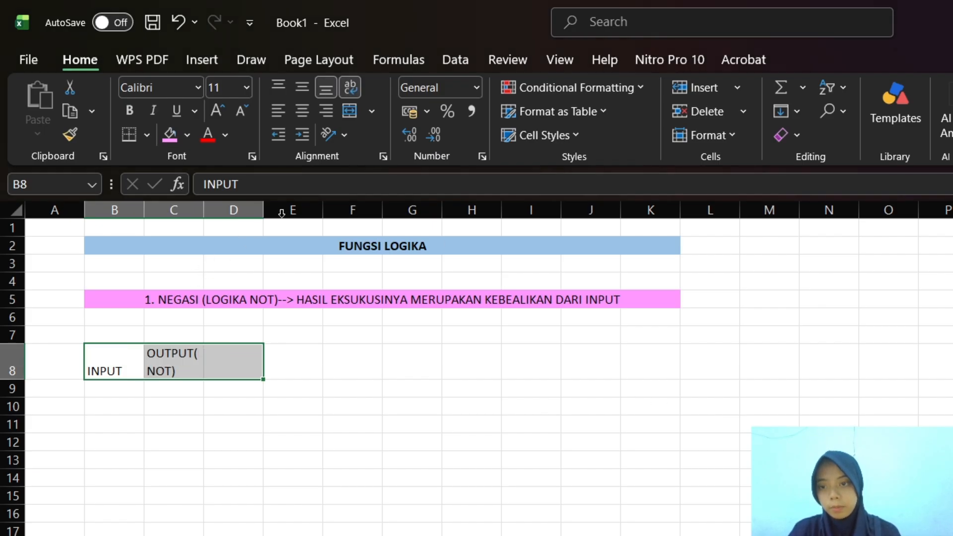
click(346, 110)
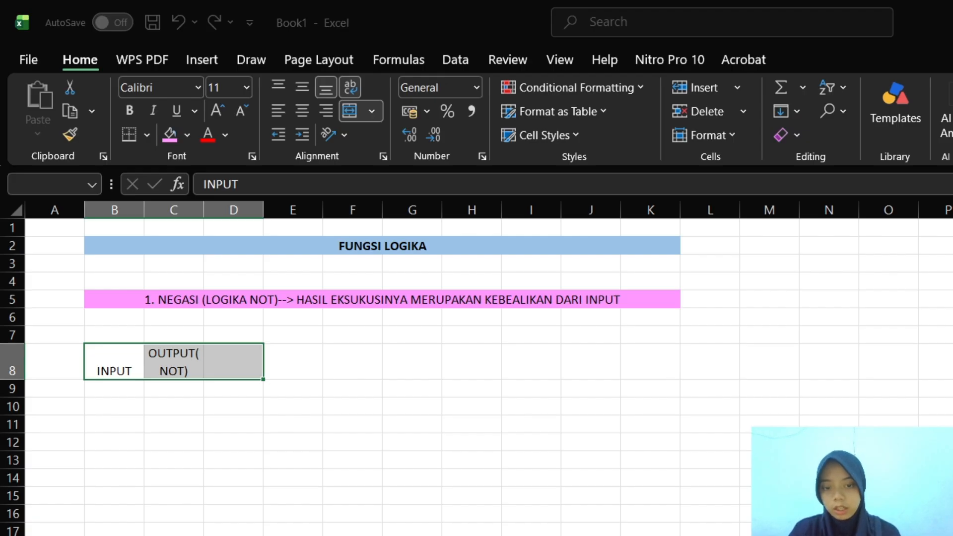
key(Escape)
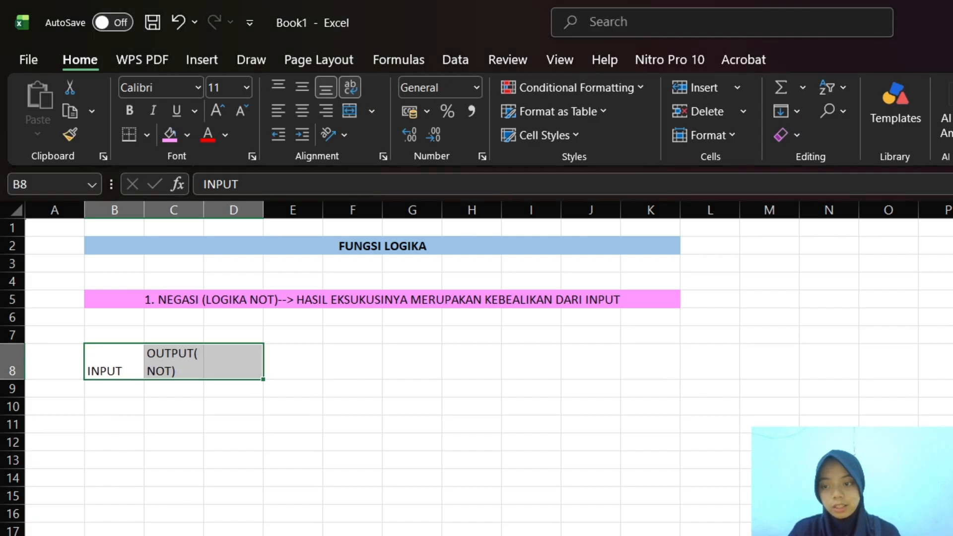
click(145, 367)
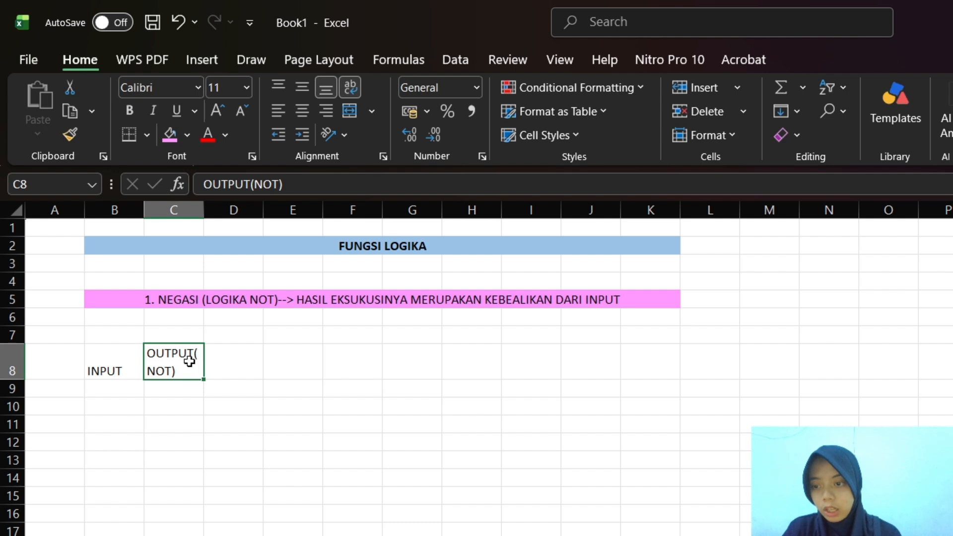
Vertically center the INPUT and OUTPUT(NOT) headers in B8:C8 and apply borders around each cell
drag(91, 355, 185, 366)
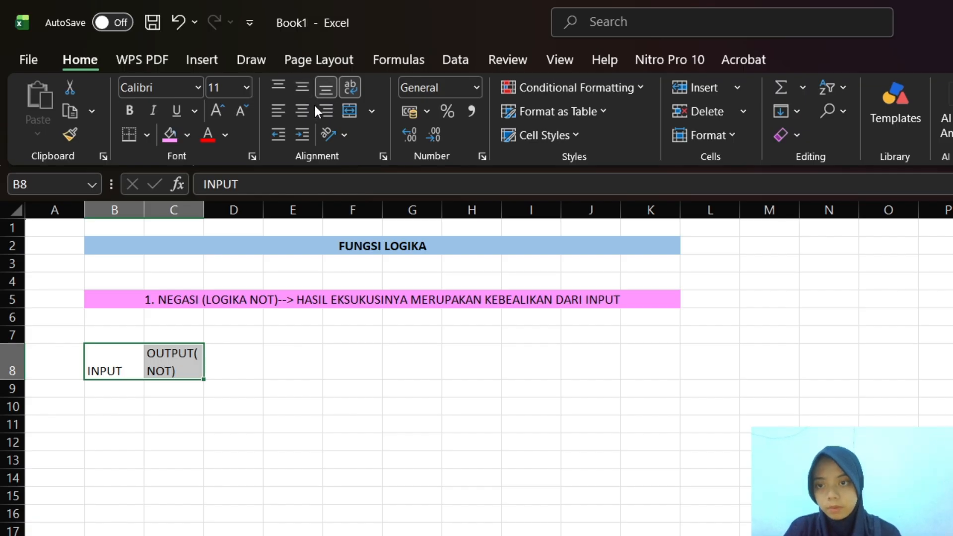
click(304, 87)
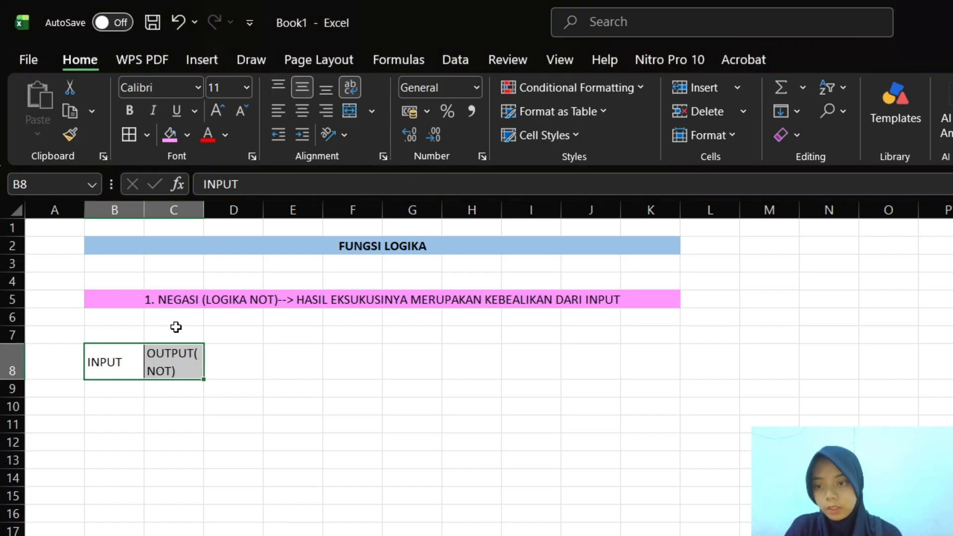
click(115, 398)
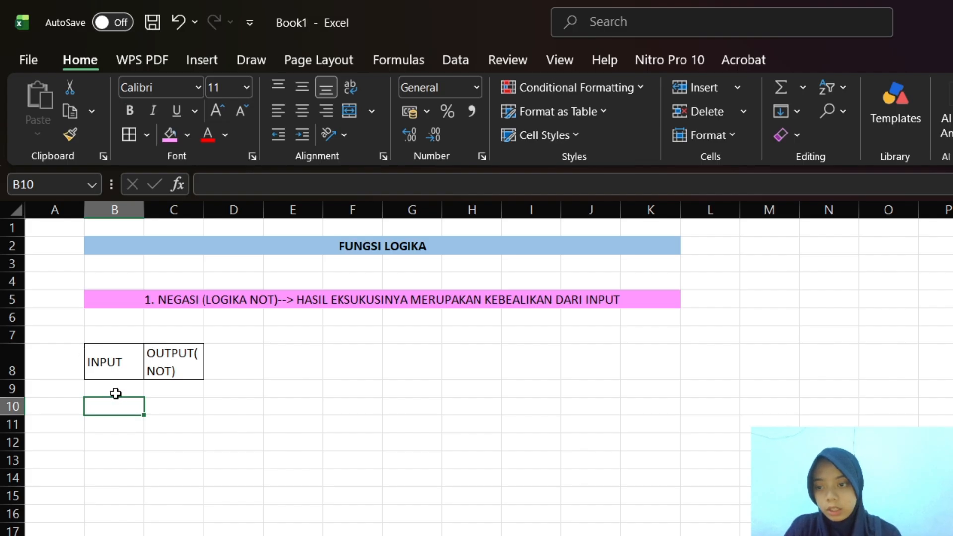
Enter the input values 0 in B9 and 1 in B10
click(120, 390)
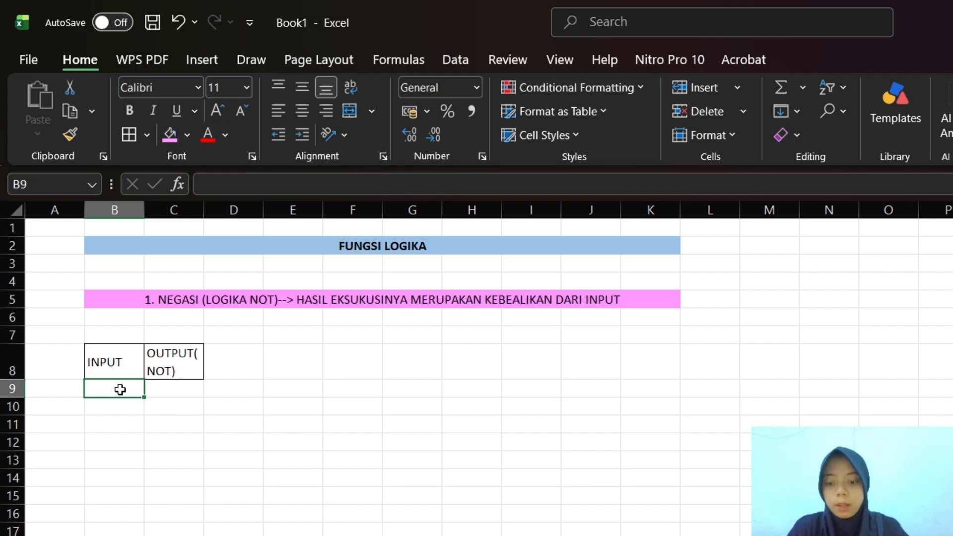
text(0)
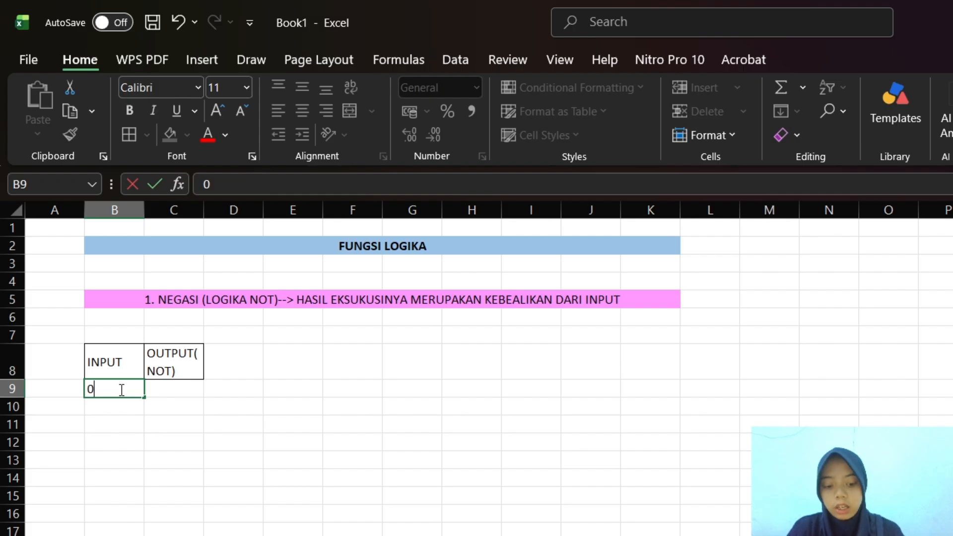
key(ctrl+Return)
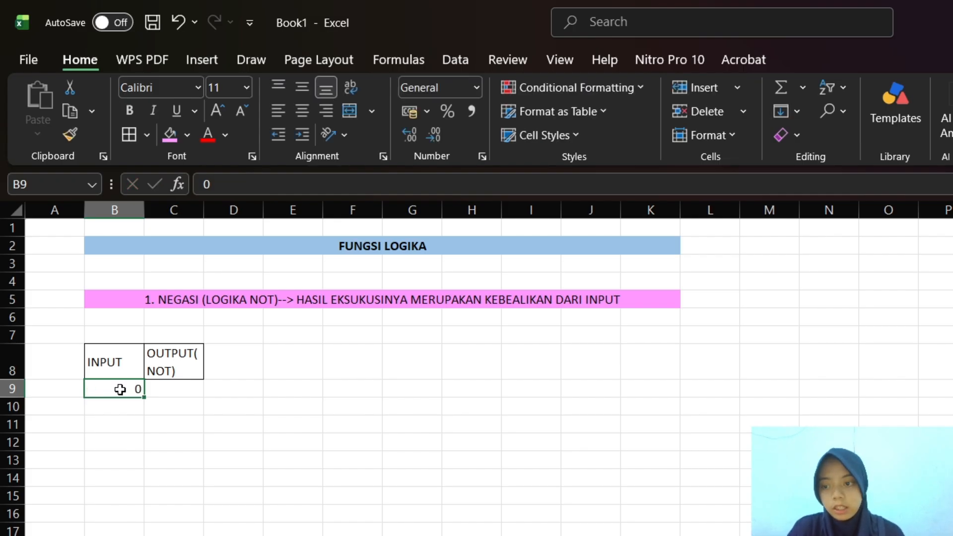
click(133, 409)
text(1)
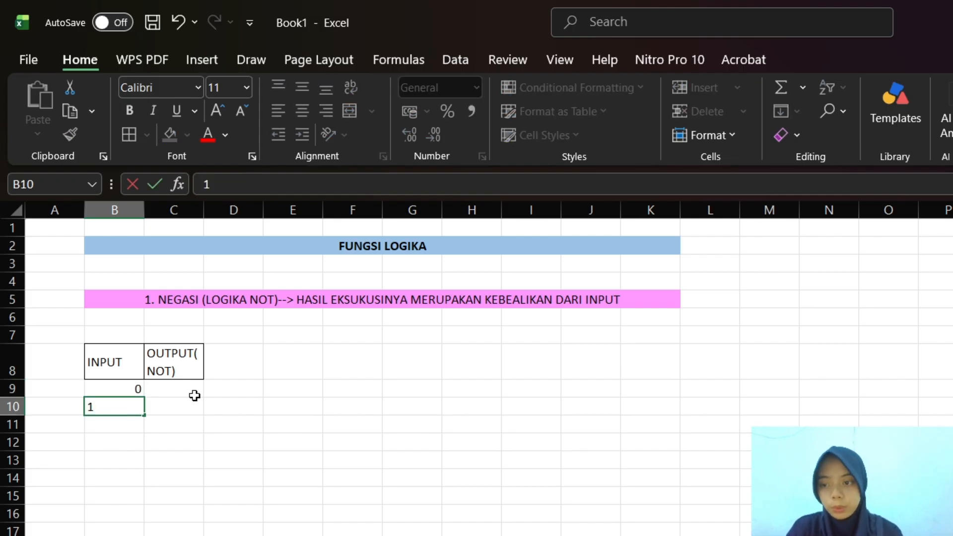
click(175, 389)
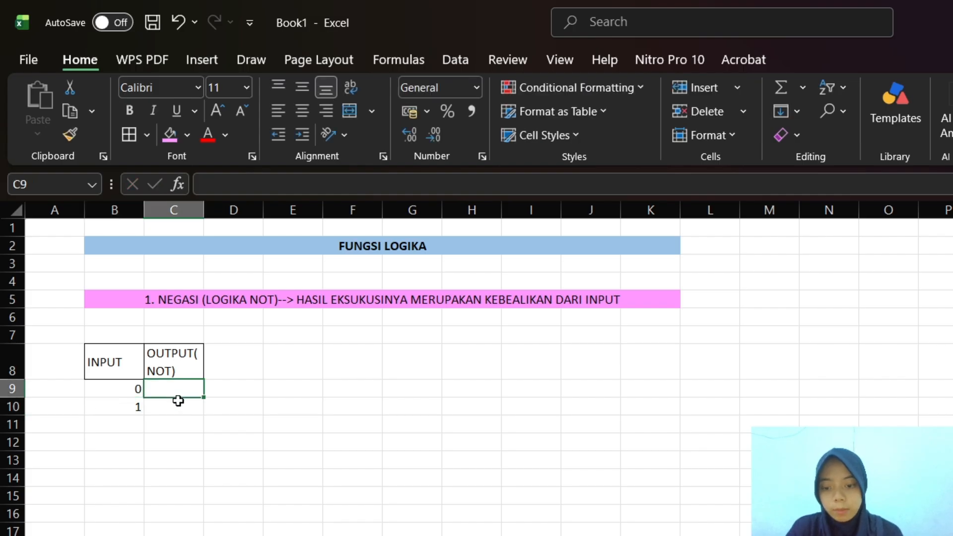
Apply borders around every cell of the table B8:C10 and fill the header cells B8:C8 with light orange
drag(92, 355, 188, 417)
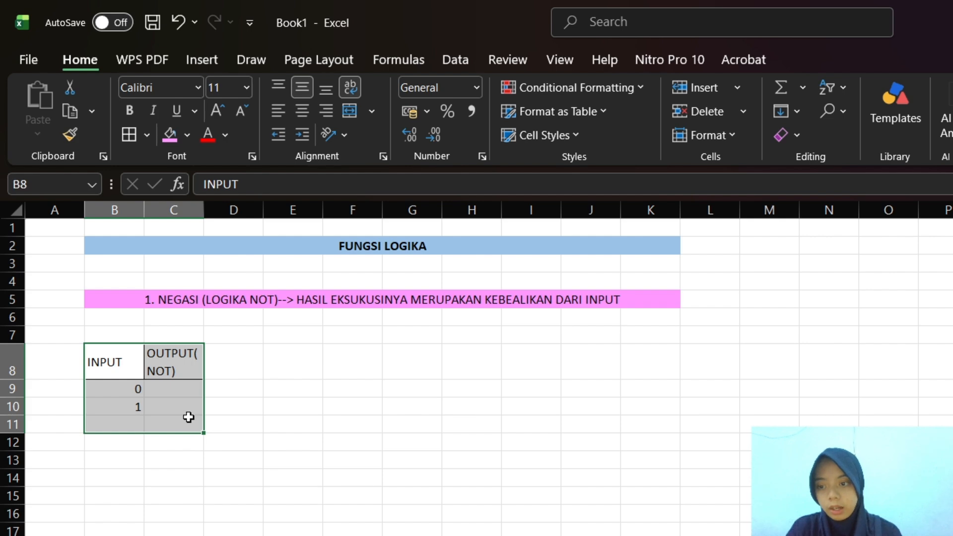
drag(89, 354, 174, 411)
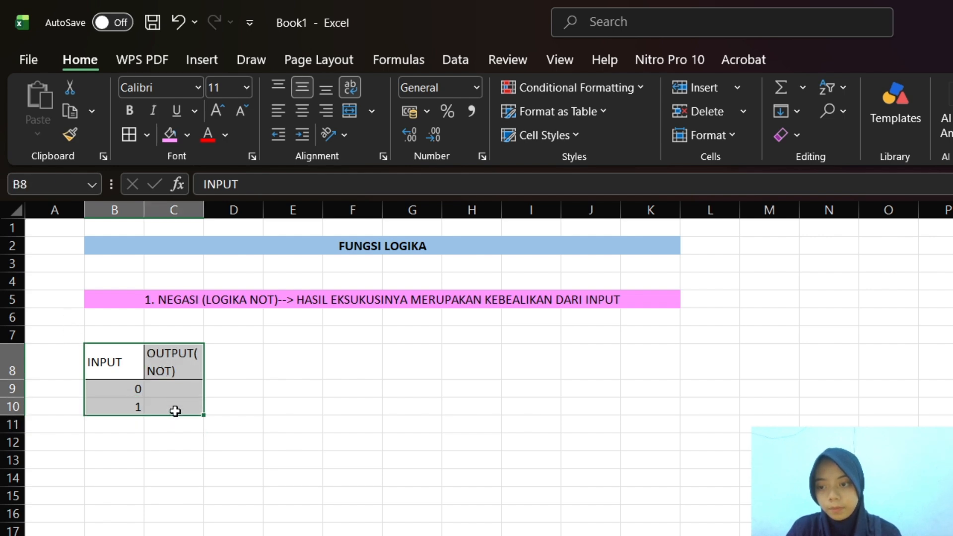
click(129, 137)
click(185, 387)
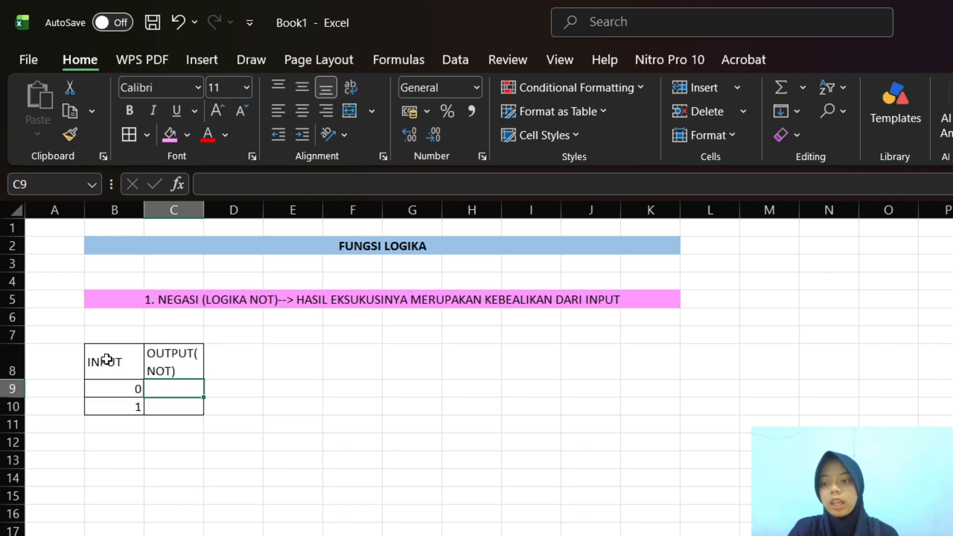
drag(99, 357, 180, 358)
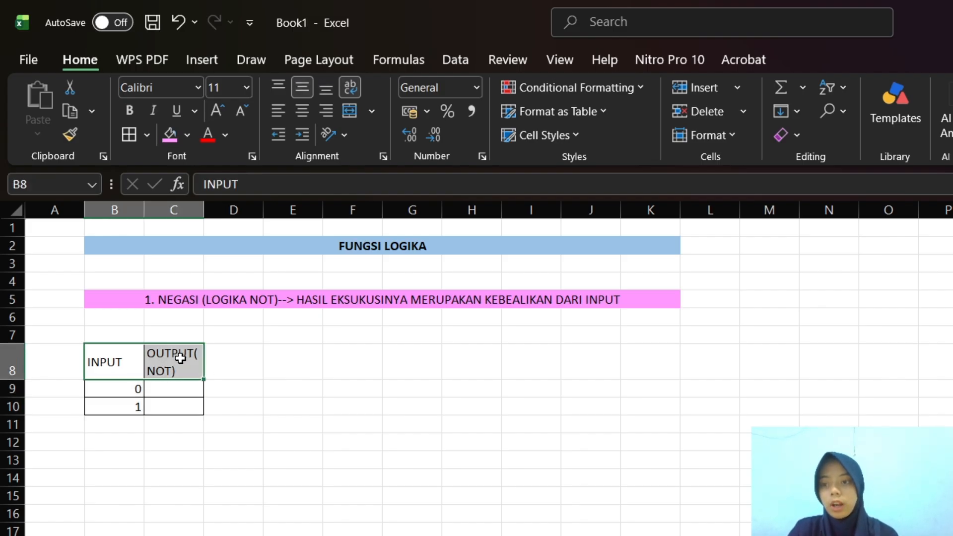
click(186, 133)
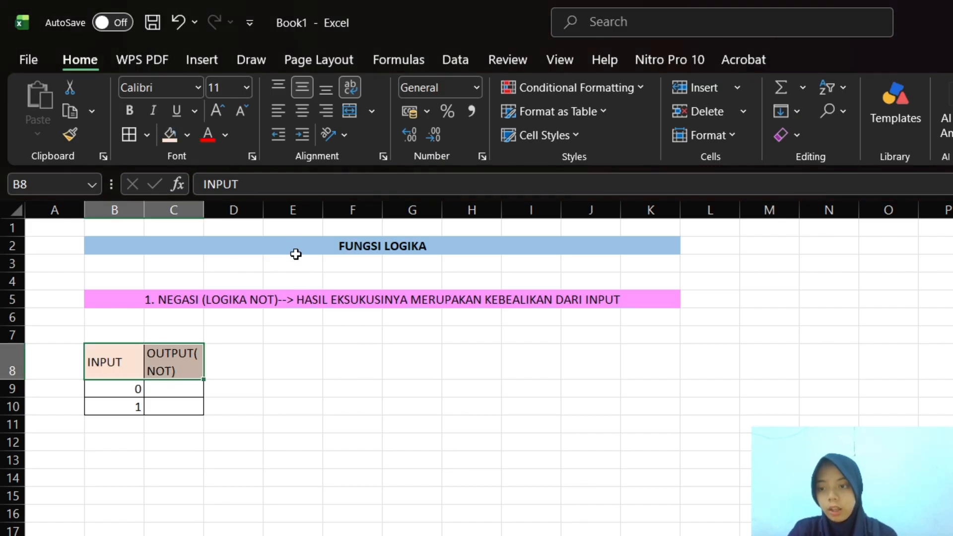
Enter the formula =NOT(B9) in C9 and fill it down to C10
click(176, 393)
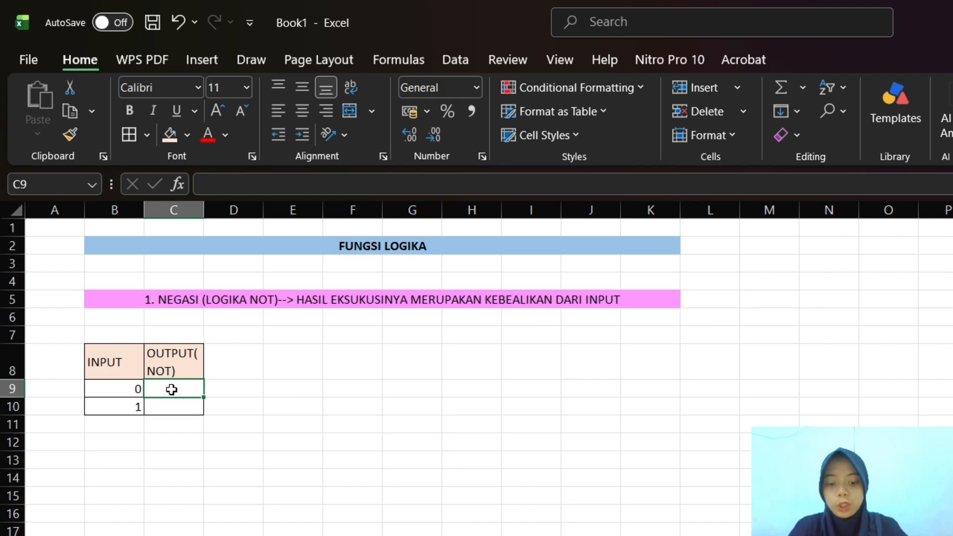
text(=)
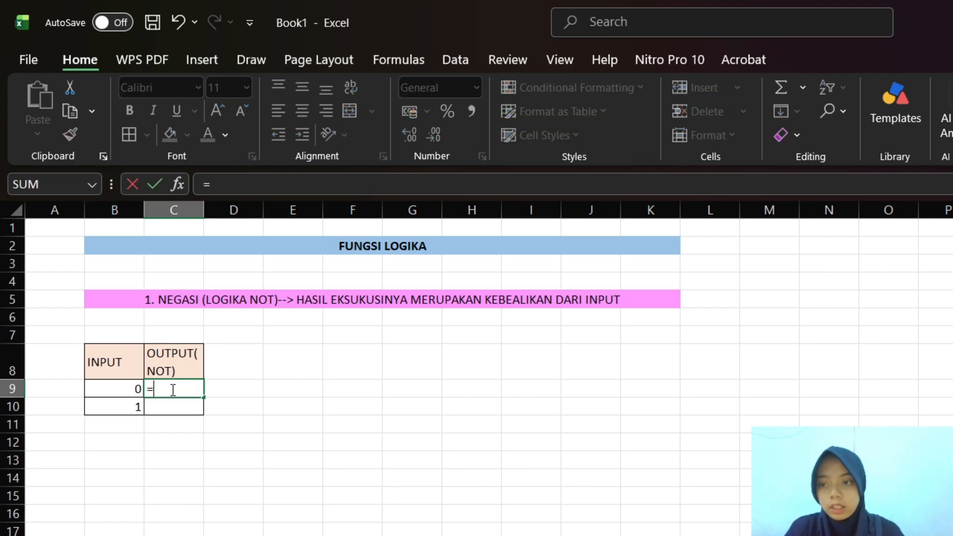
text(NOT)
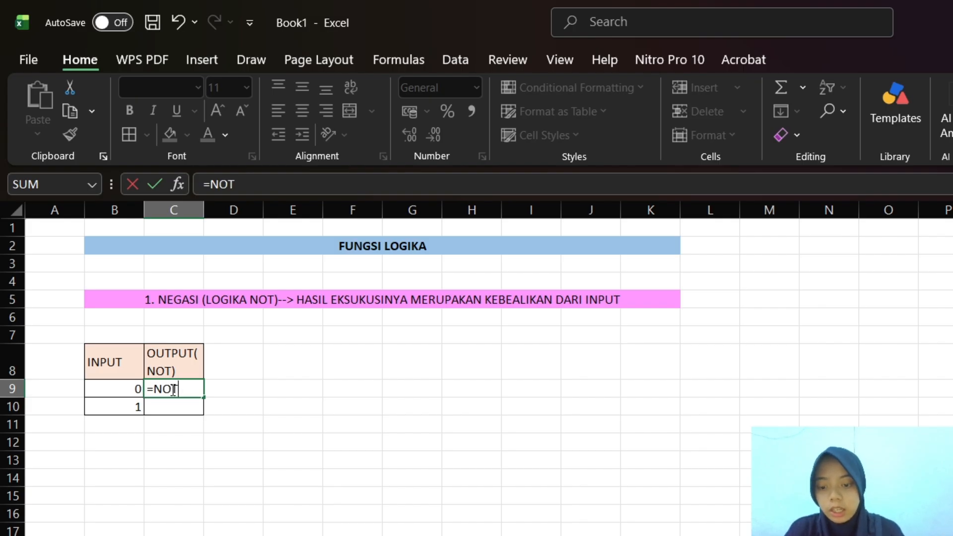
text(()
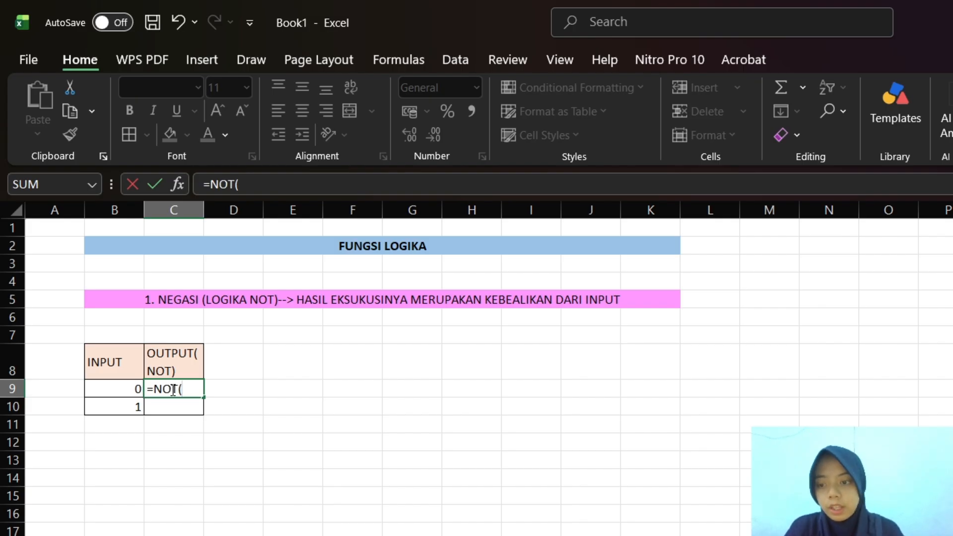
click(106, 392)
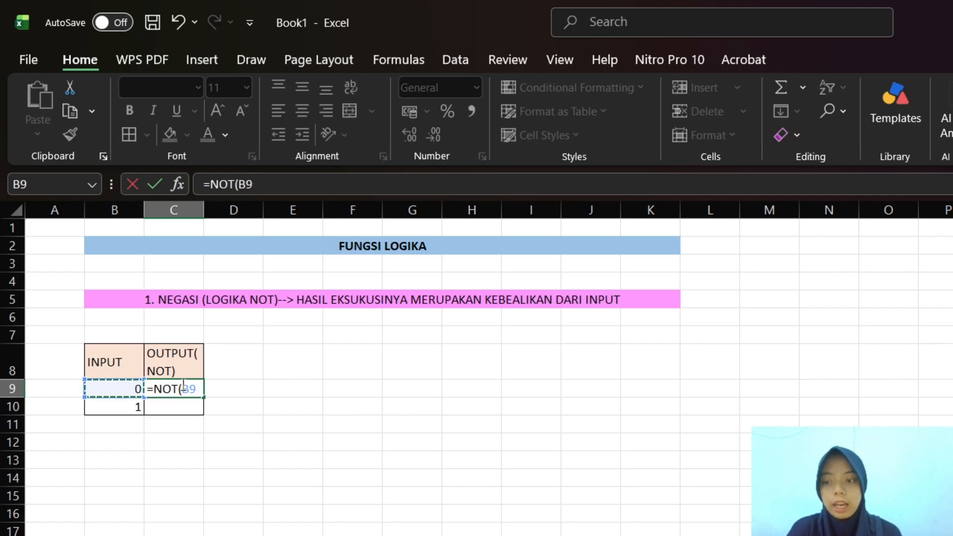
text())
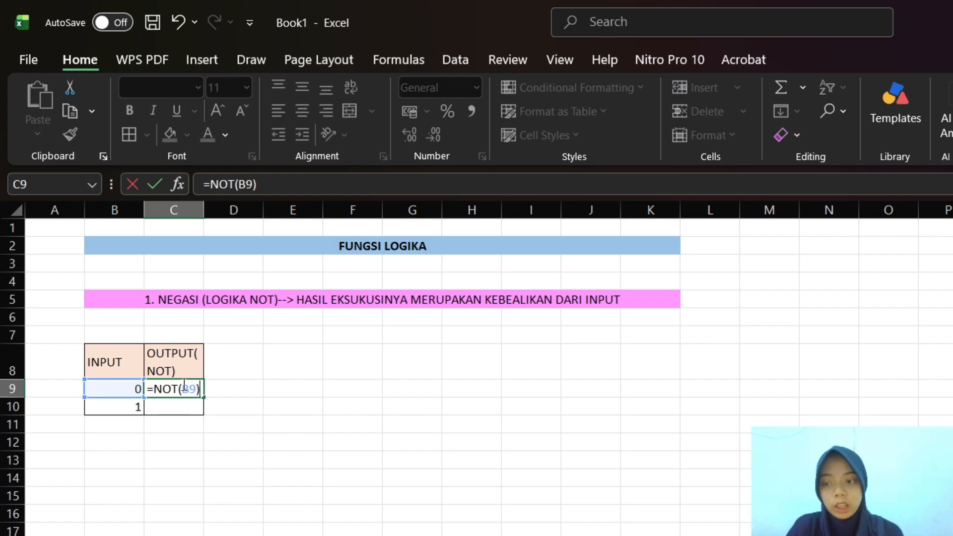
key(Return)
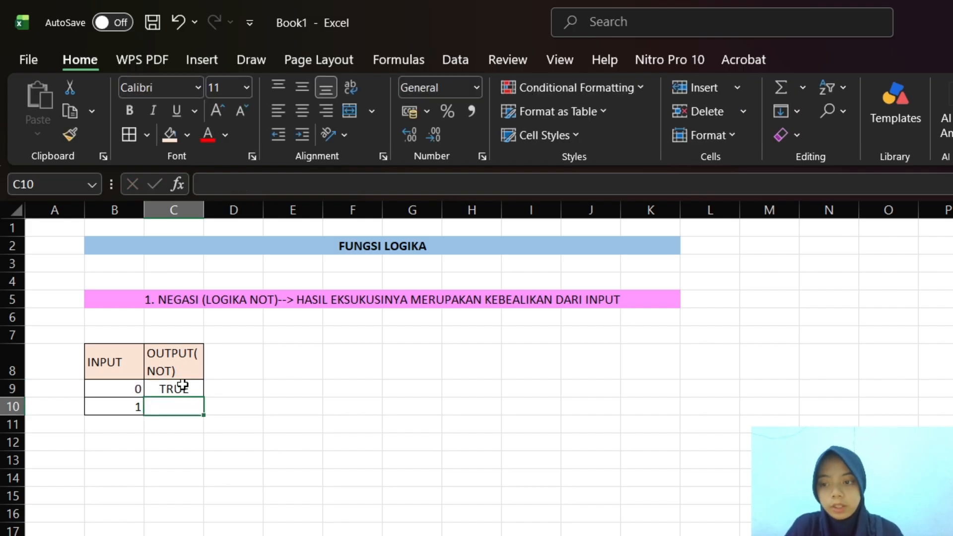
click(171, 388)
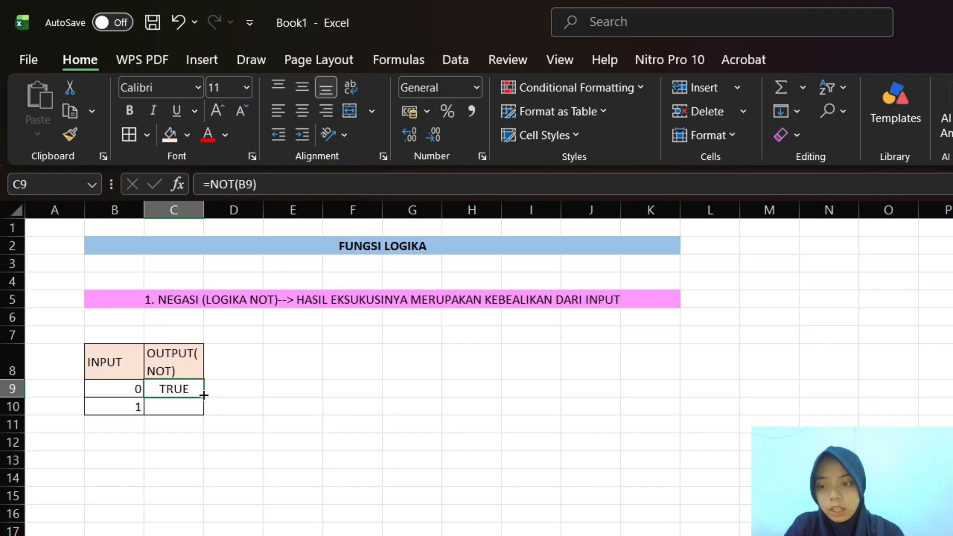
drag(203, 395, 204, 412)
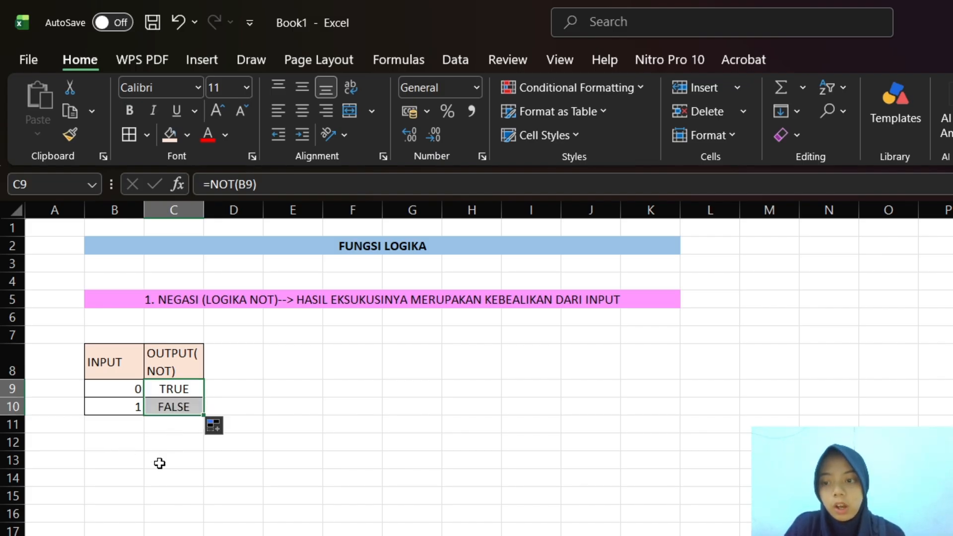
Begin the second section heading in B13 with the text "2. FUNGSI (LOGIKA AND)"
scroll(158, 461, down, 1)
click(107, 437)
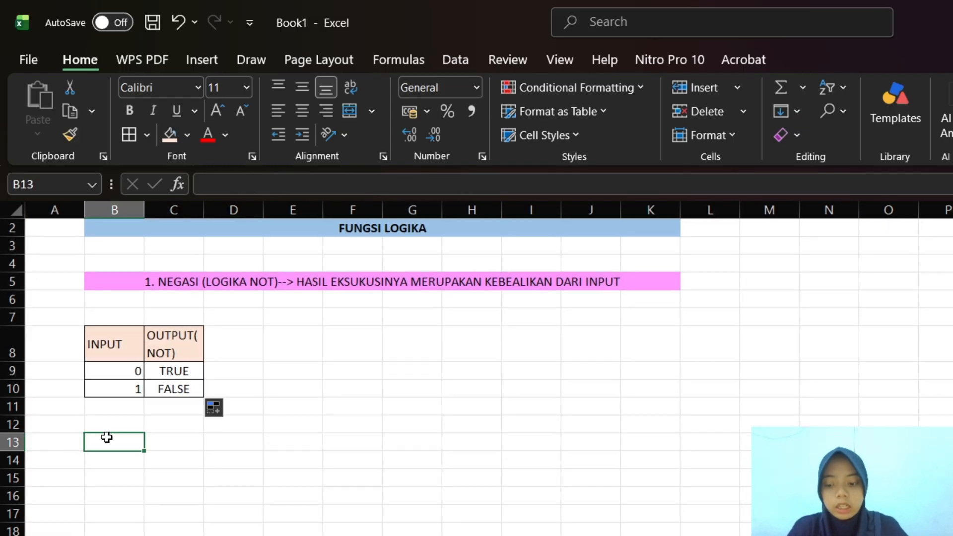
text(2)
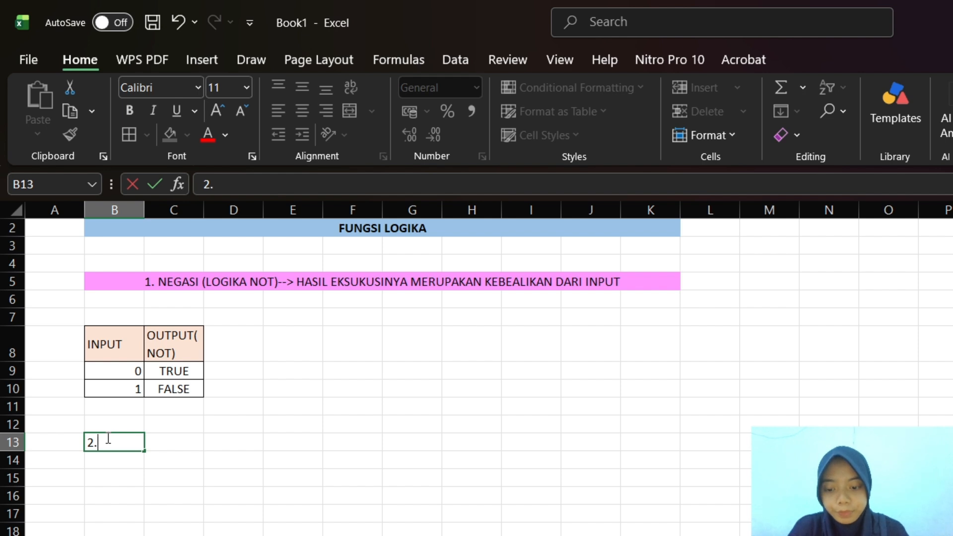
text(. NEGASI)
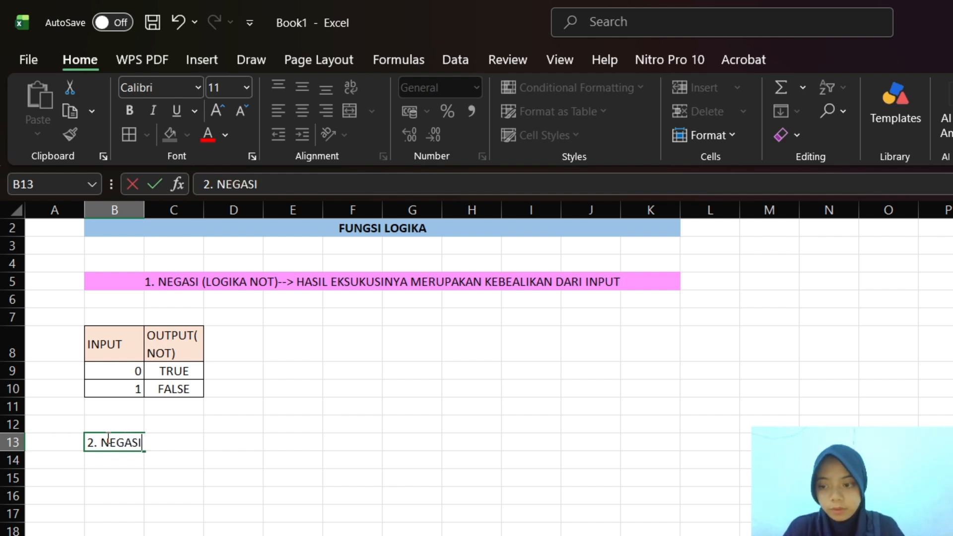
key(BackSpace)
key(BackSpace)
key(BackSpace)
key(BackSpace)
key(BackSpace)
key(BackSpace)
text(FUN)
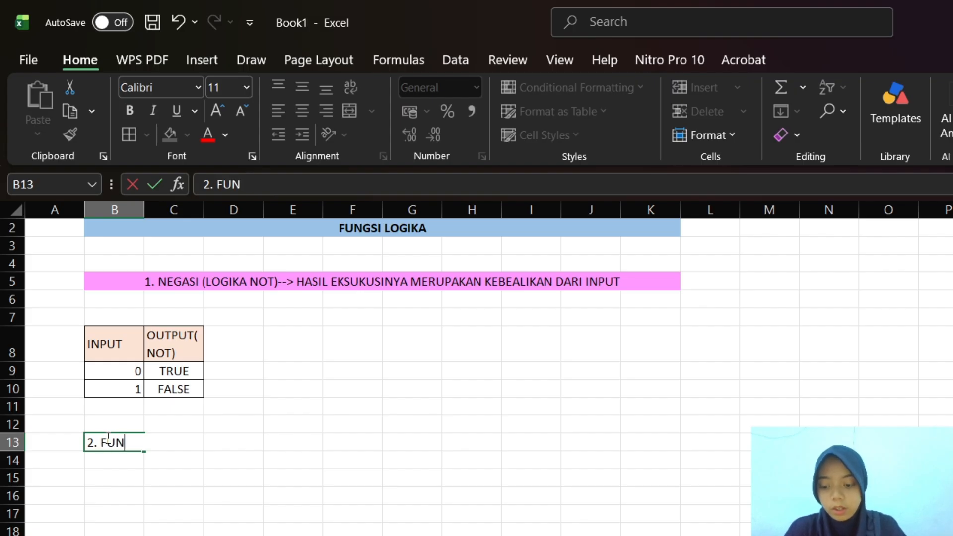
text(SI)
key(BackSpace)
key(BackSpace)
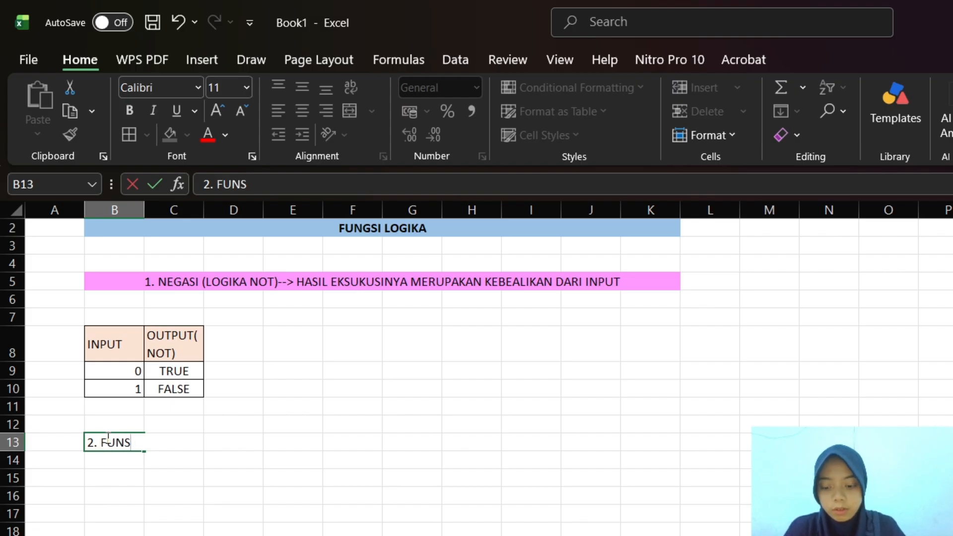
text(GSI LOGIKA)
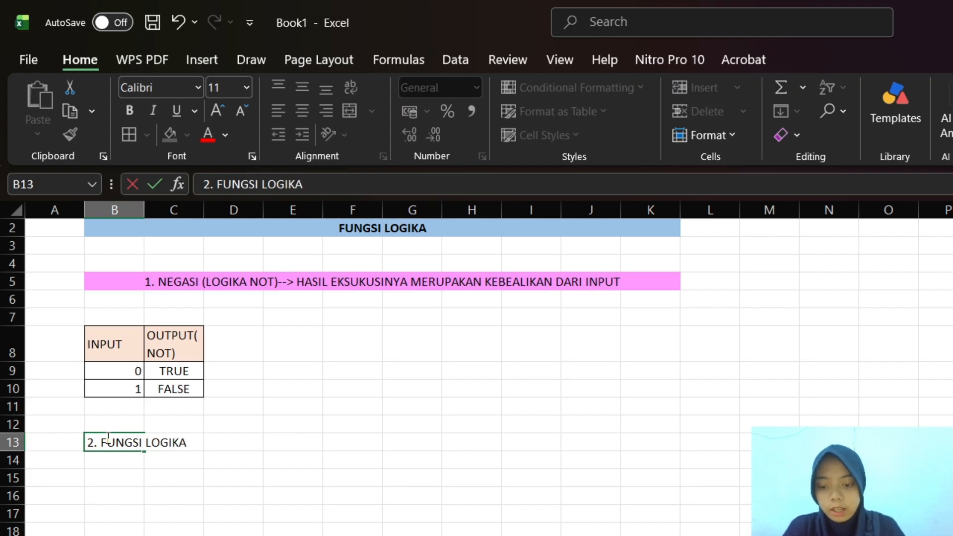
key(BackSpace)
key(BackSpace)
key(BackSpace)
key(BackSpace)
key(BackSpace)
key(BackSpace)
key(BackSpace)
key(BackSpace)
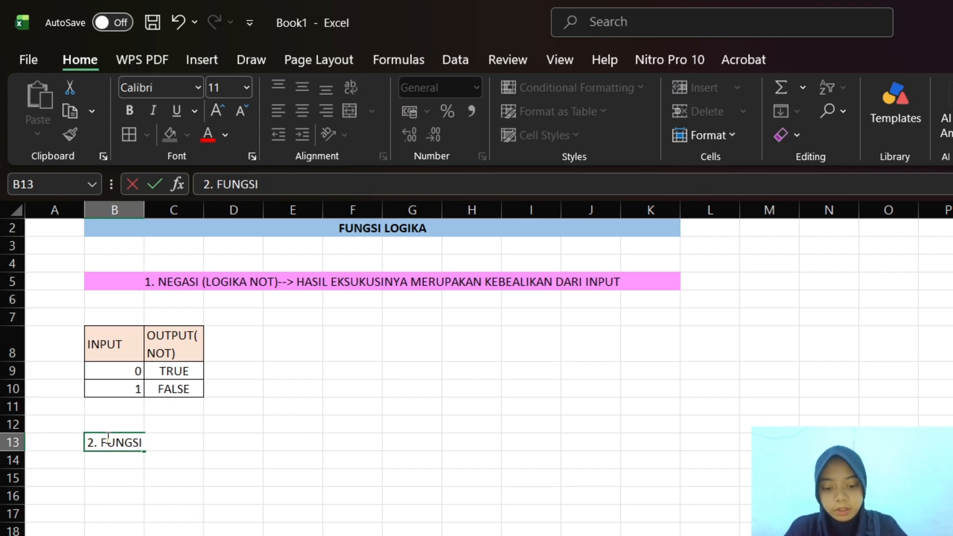
text((K)
key(BackSpace)
text(L)
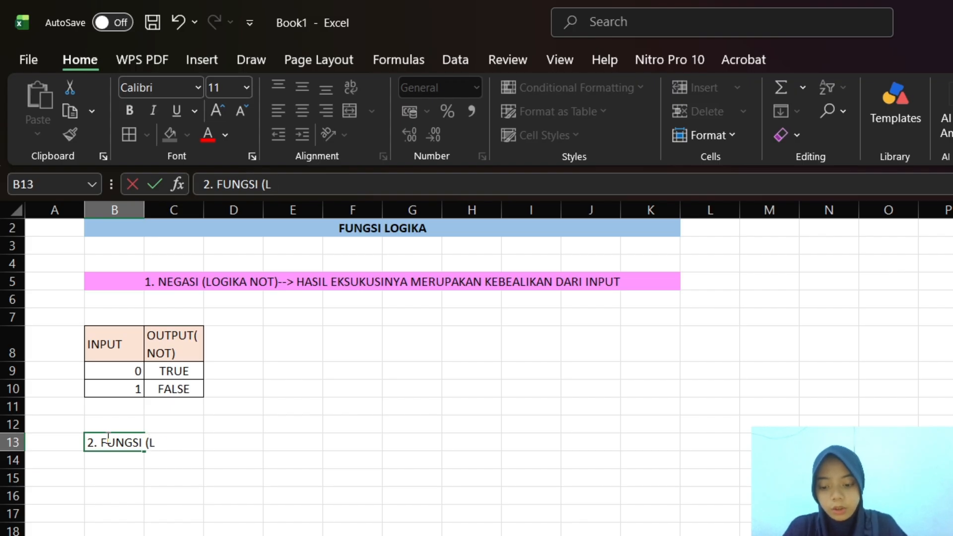
text(OGIKA AND)
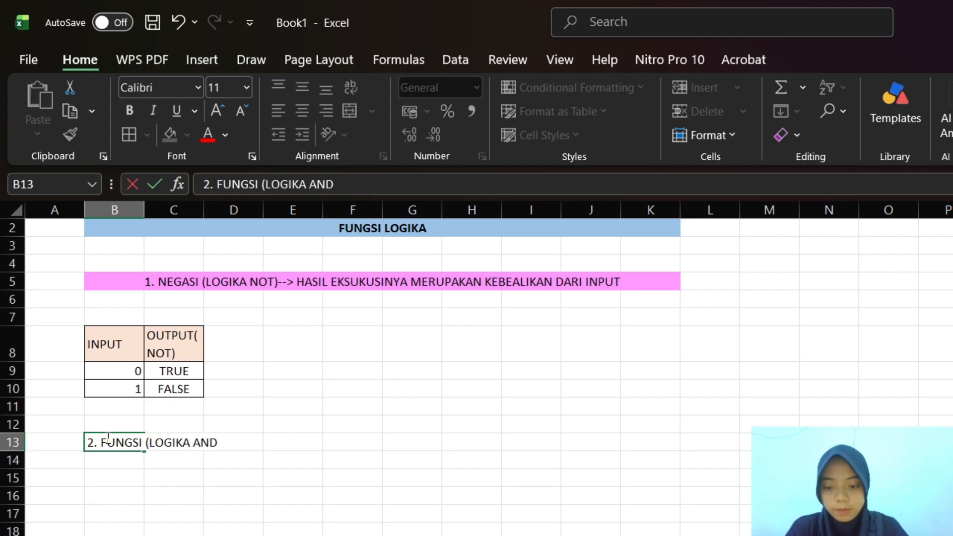
text())
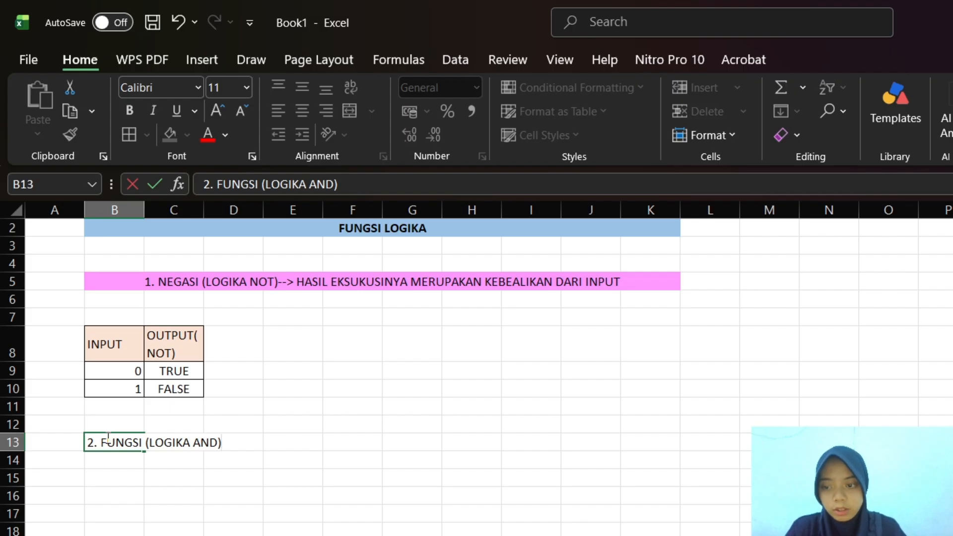
key(BackSpace)
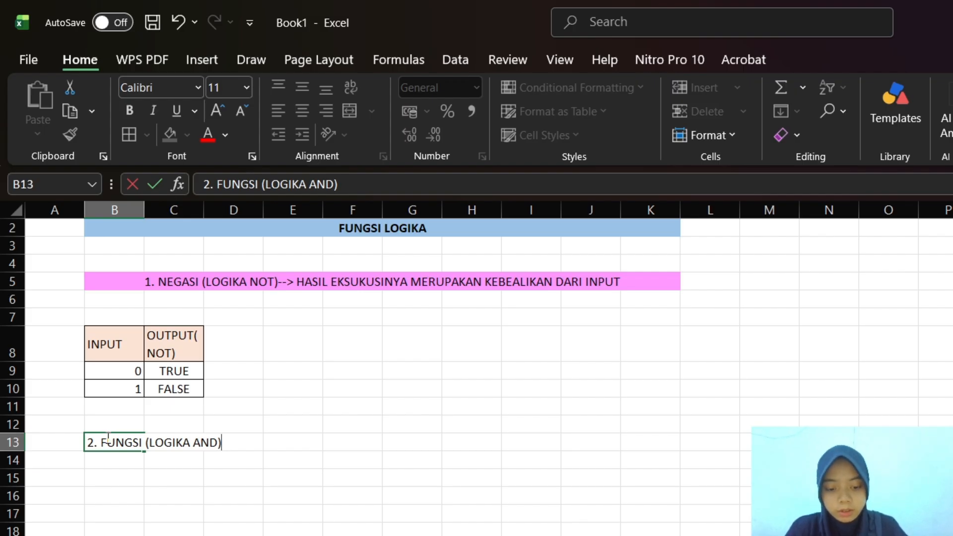
Continue the AND heading in B13 with the text "--> HASIL EKSEKUSINYA PENGGABUNGAN ANTARA 2/LEBIH STATEMENT"
text(-->)
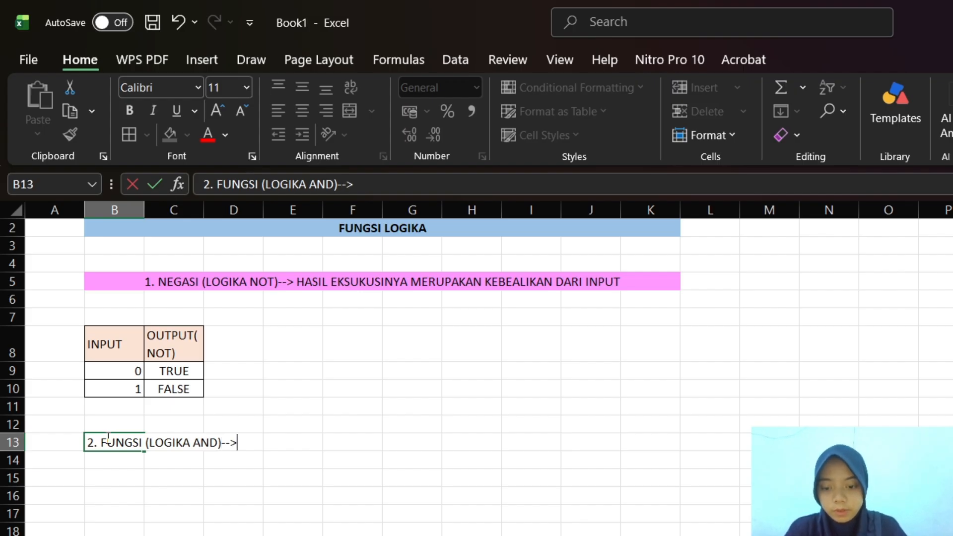
text( HAS)
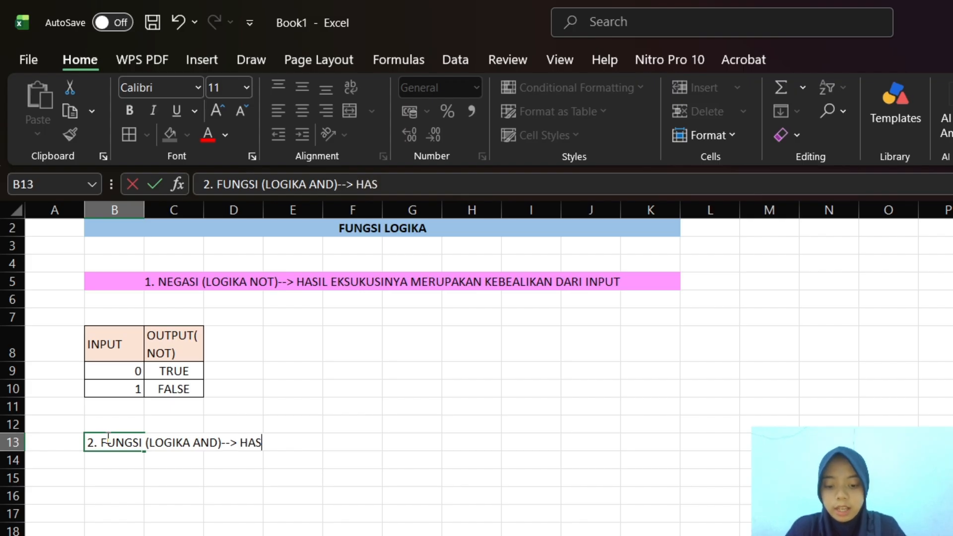
text(IL  EKSEKU)
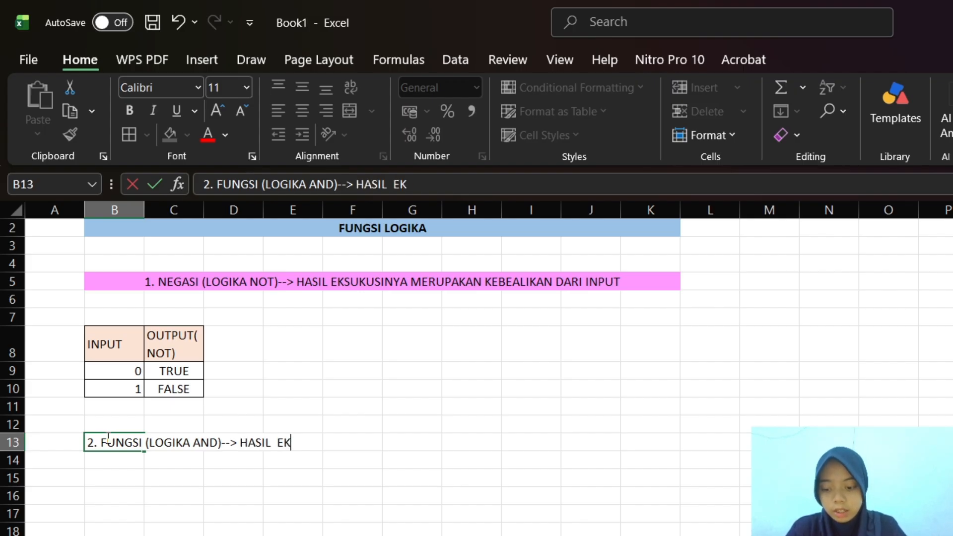
text(YA)
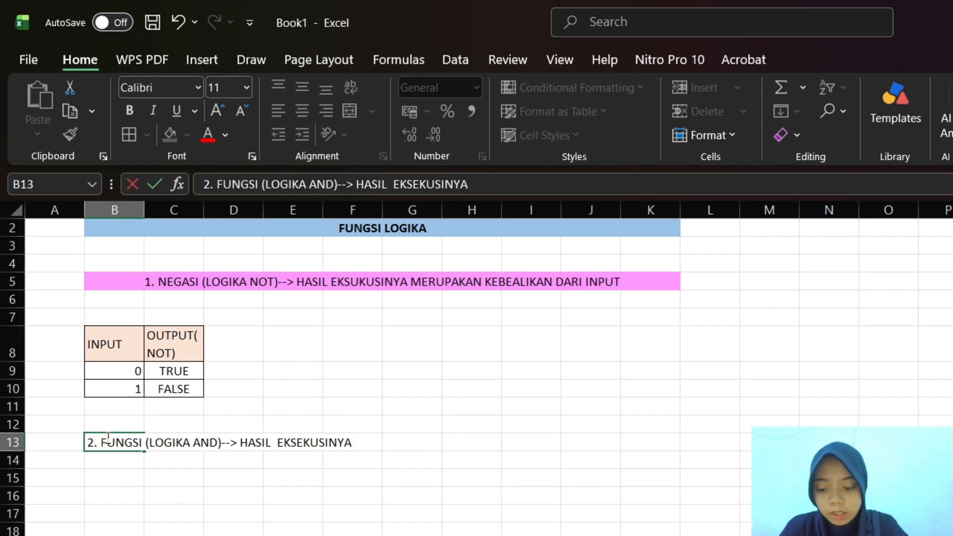
text(PENGGABY)
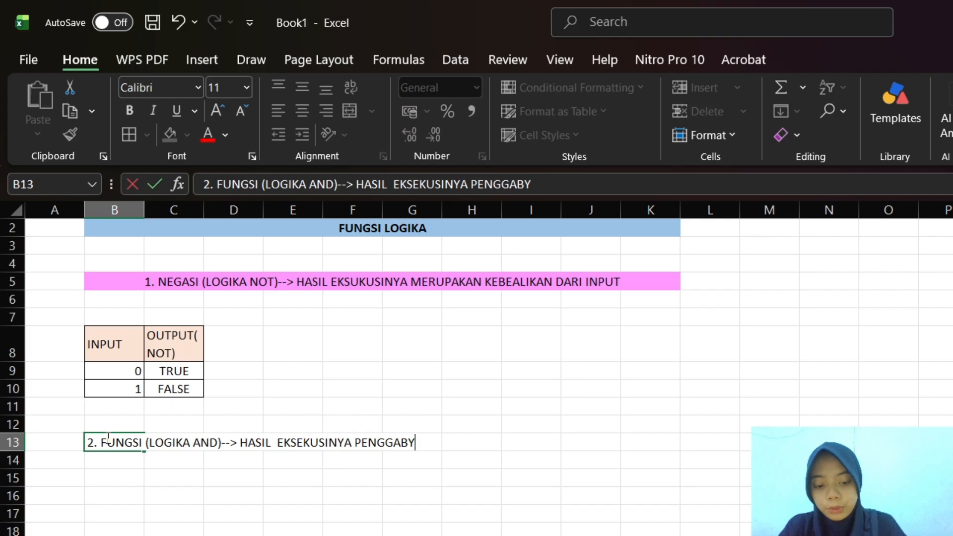
key(BackSpace)
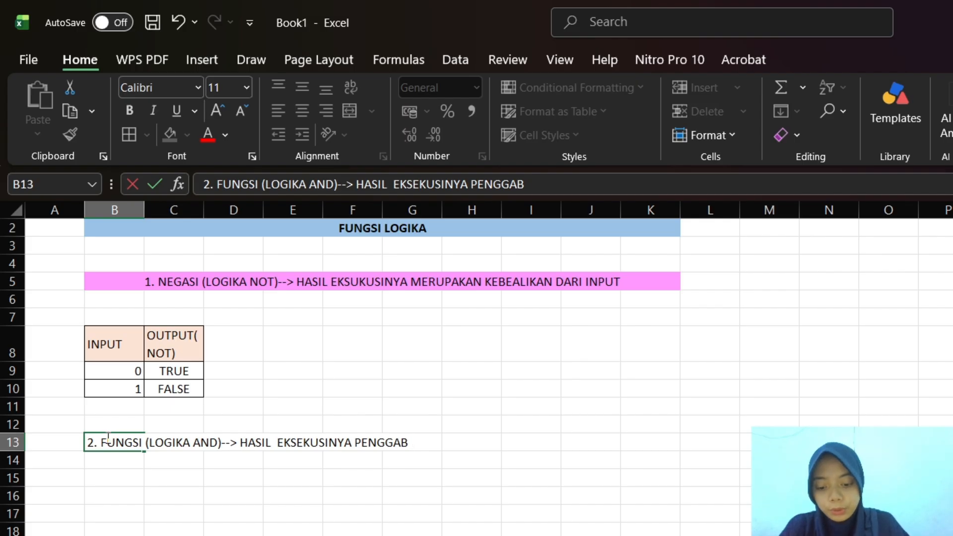
text(UNGAN ANTAR)
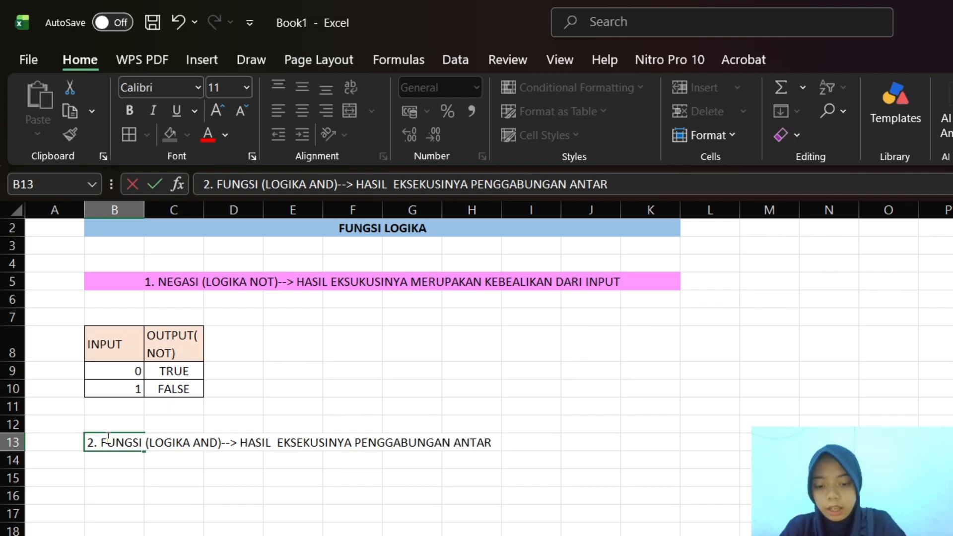
text(A)
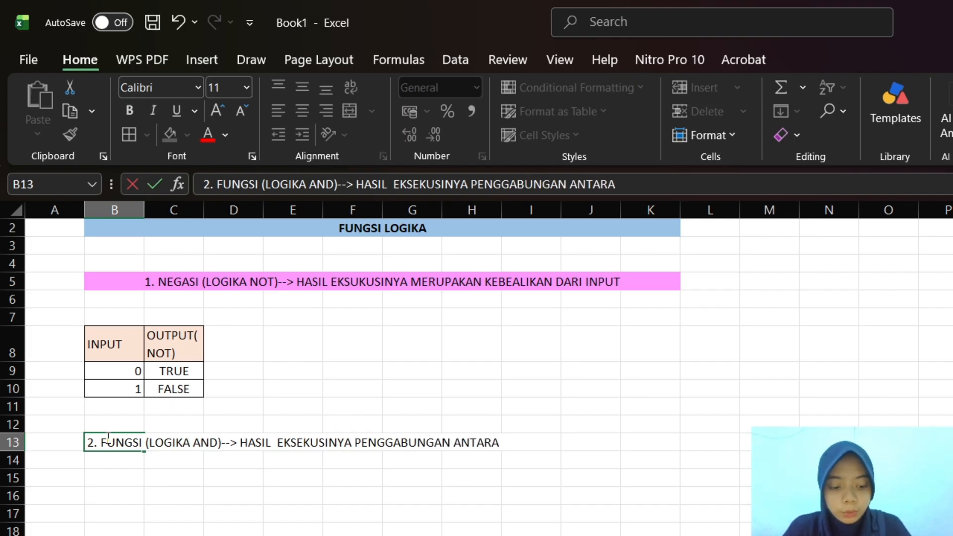
text( 2/)
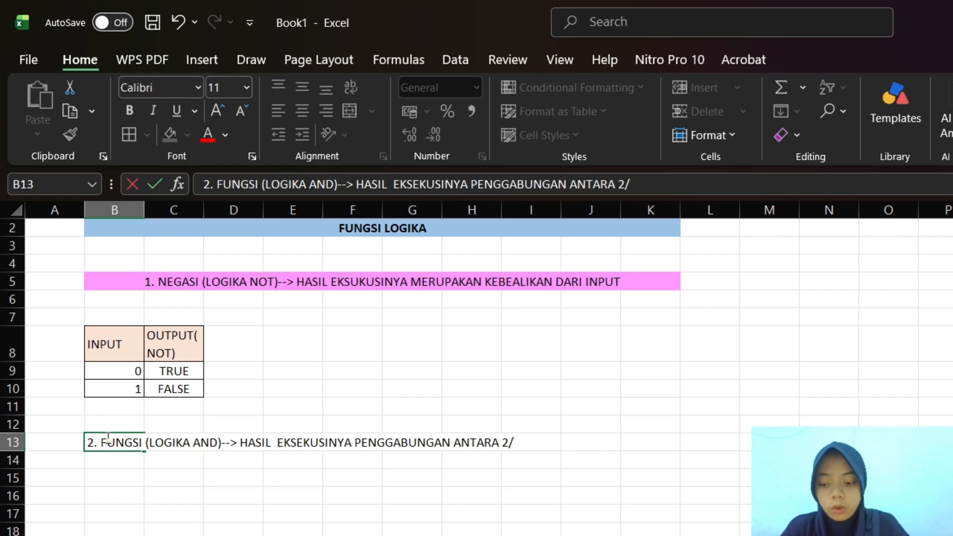
text(LEBIS S)
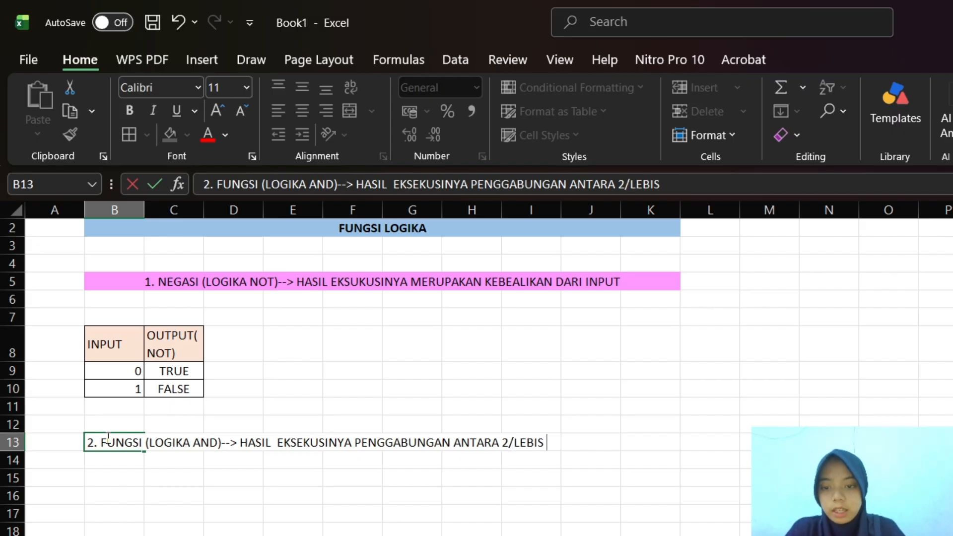
key(BackSpace)
key(BackSpace)
key(BackSpace)
text(H)
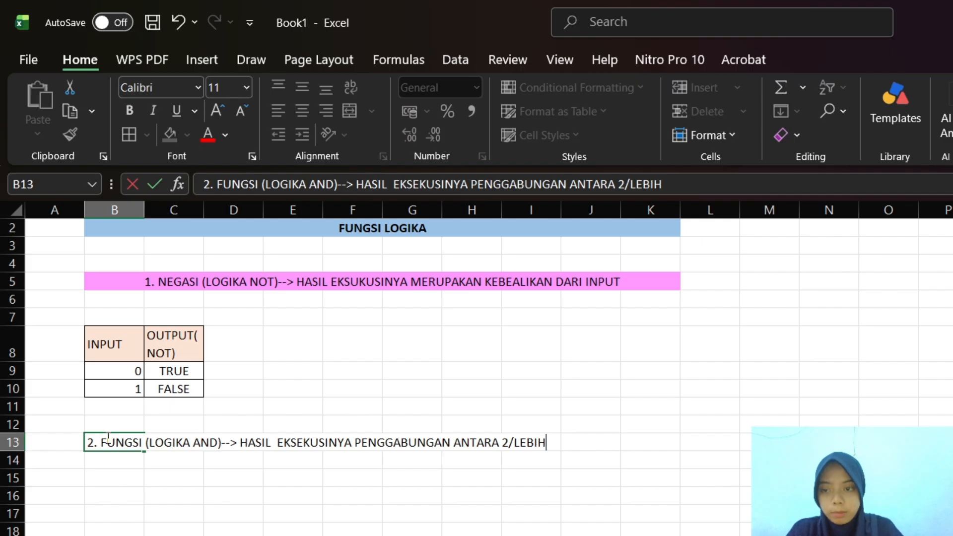
text( ST)
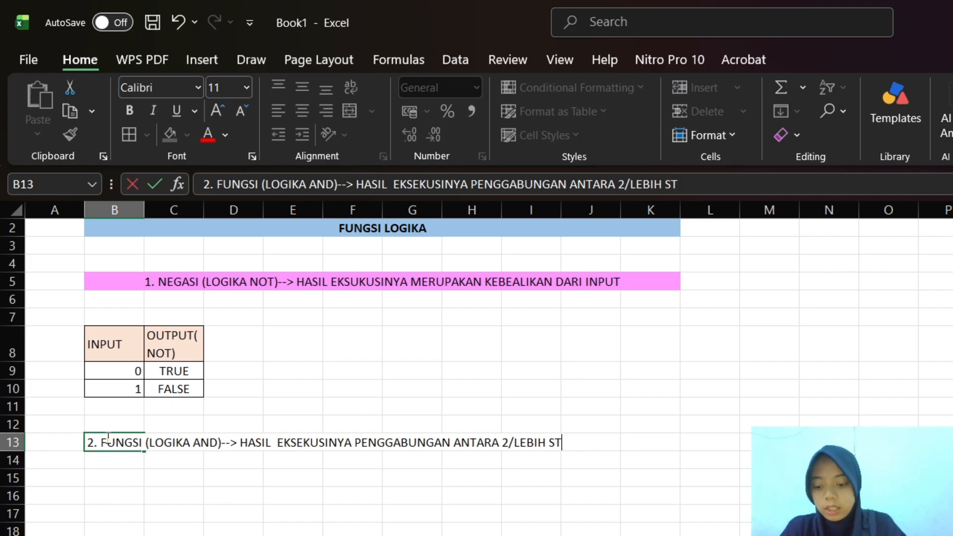
text(ATE)
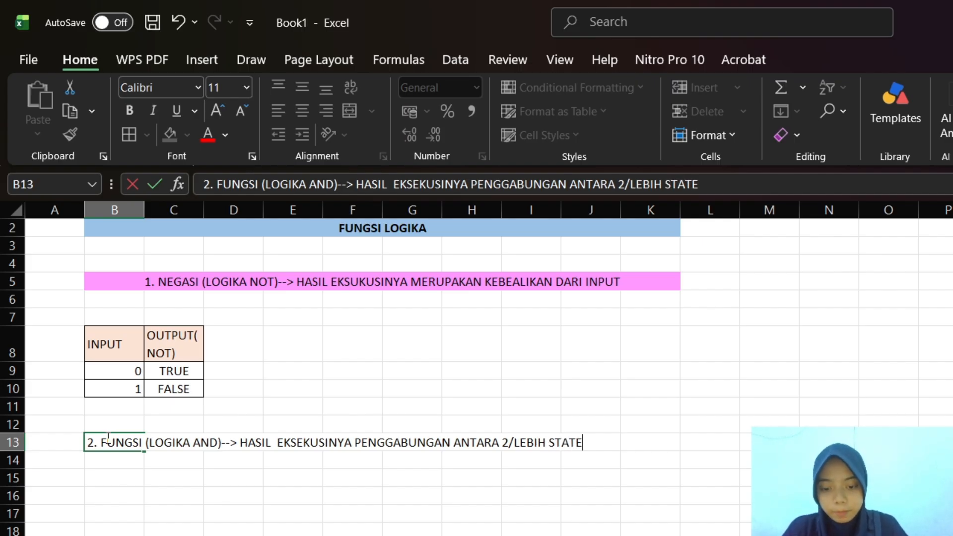
text(MENT)
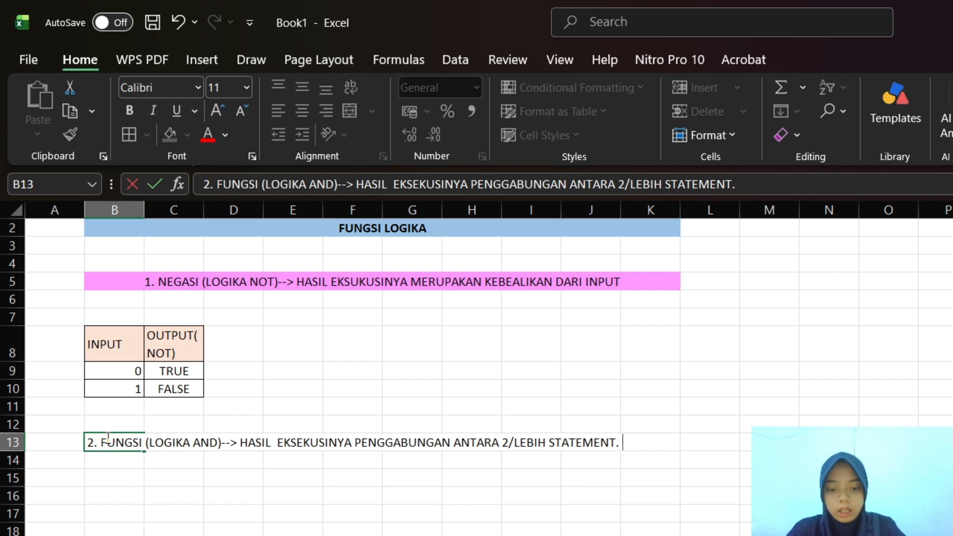
text(. HASIL)
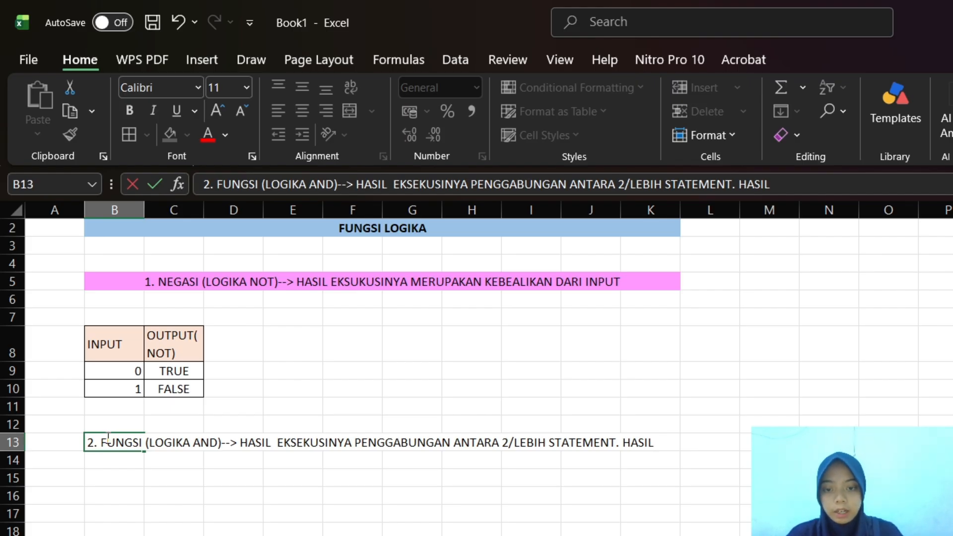
Complete the heading in B13 with the closing text ". HASIL EKSEKUSINYA MENGGUNKAN KONSEP PERKALIAN"
text(EKSEKU)
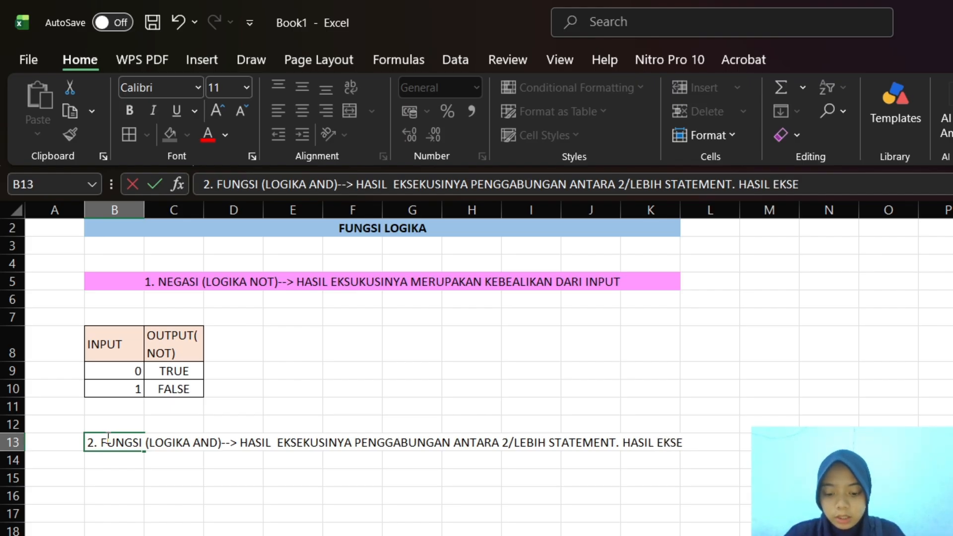
text(SINYA)
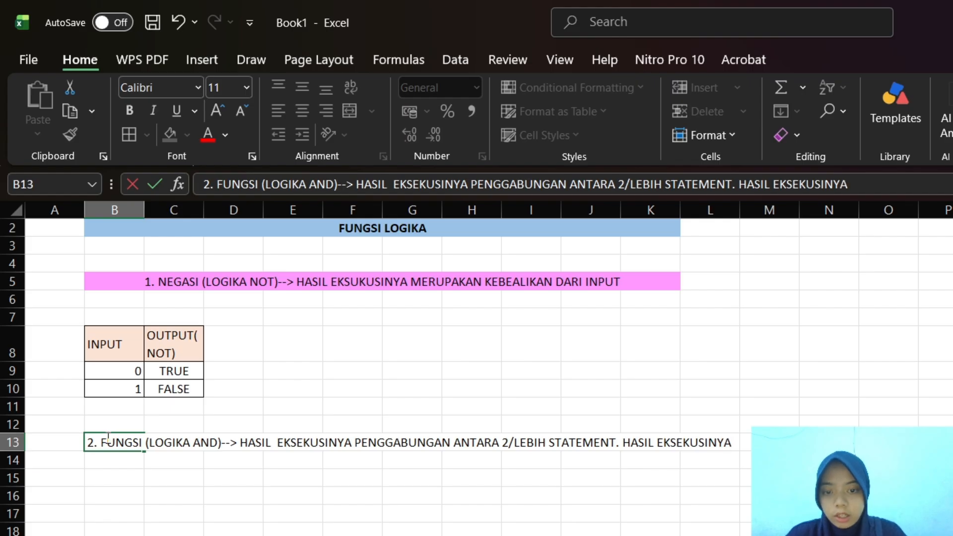
text( MEN)
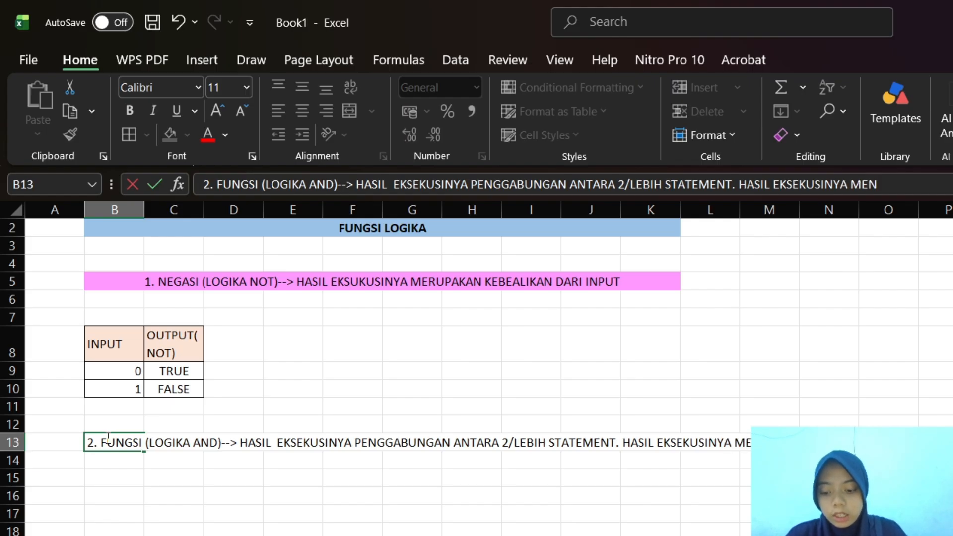
text(GGUNAKAN)
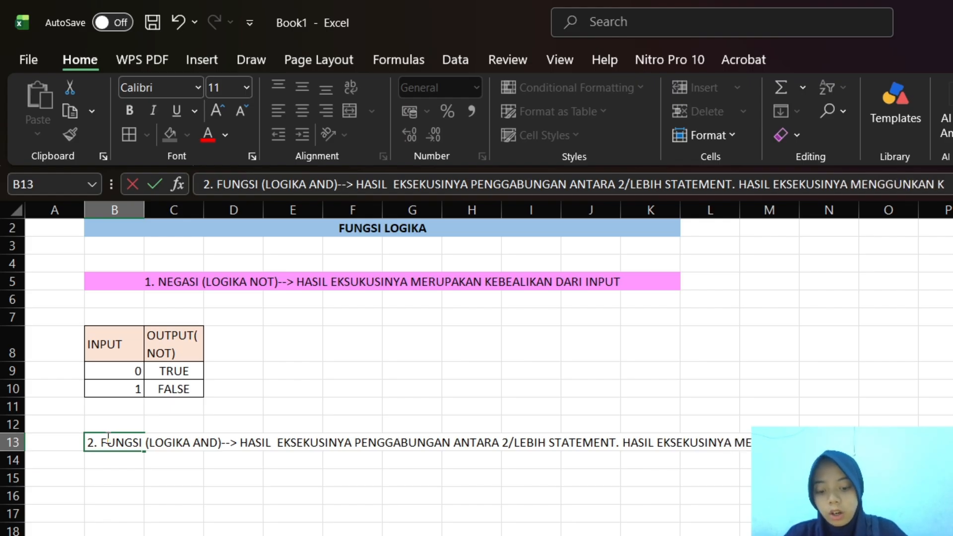
text(O)
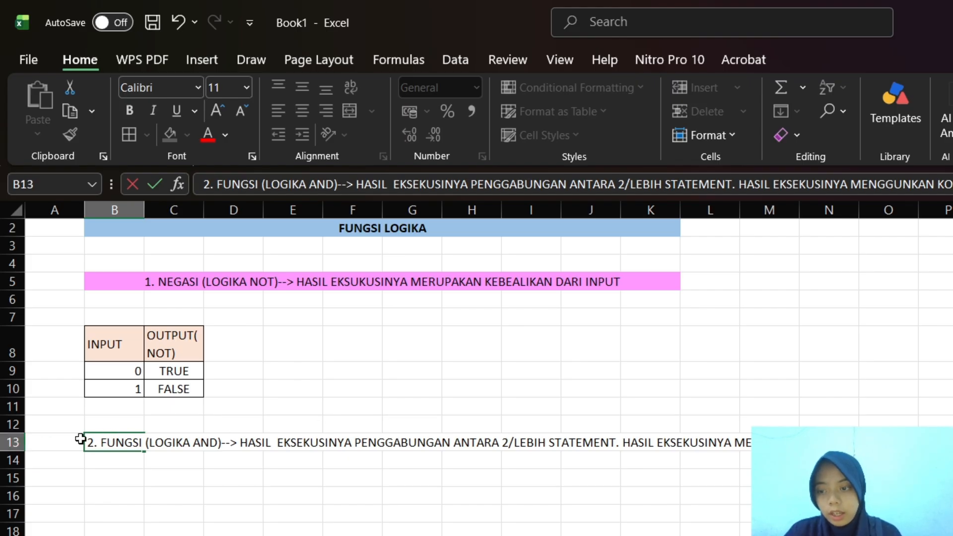
Merge and center the AND heading across row 13 from column B over its full text width, and fill it with light yellow
click(80, 439)
drag(89, 440, 933, 442)
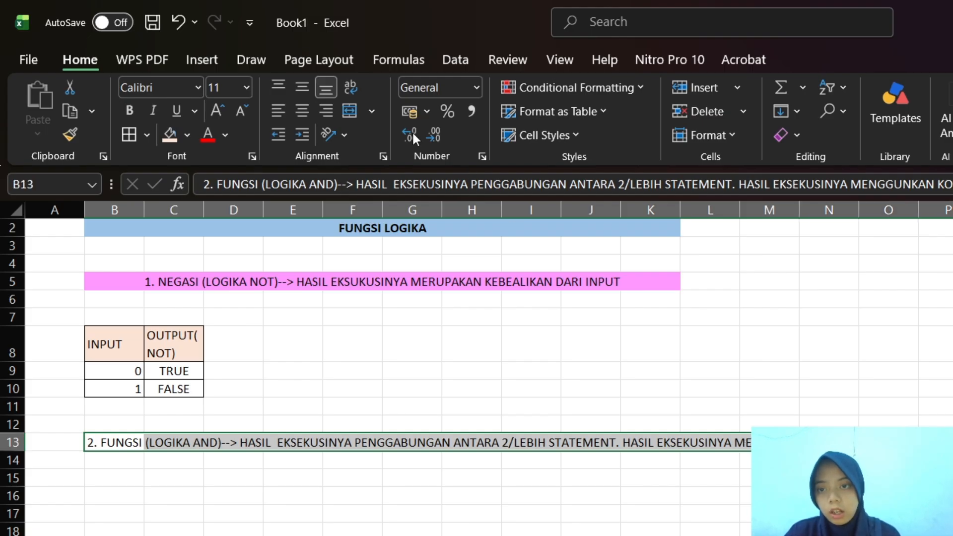
click(352, 85)
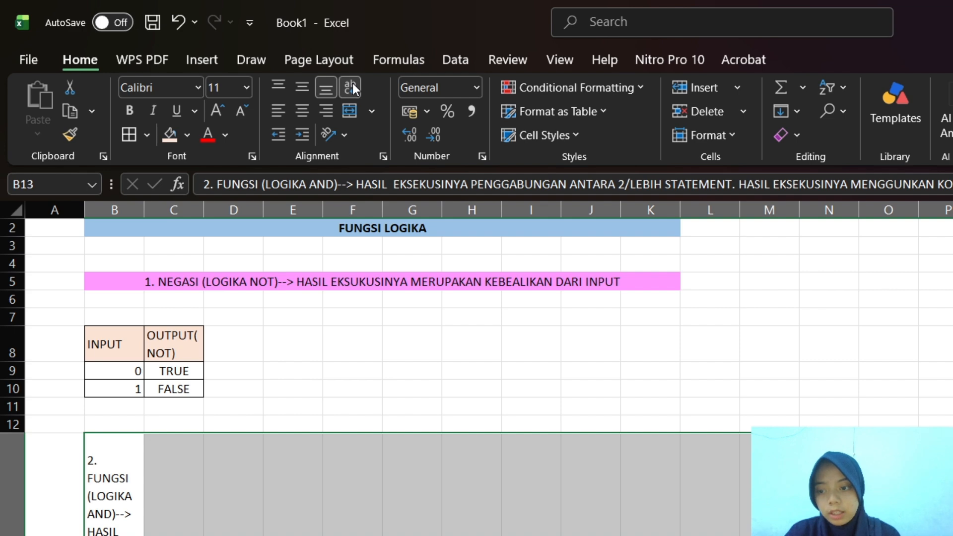
click(352, 87)
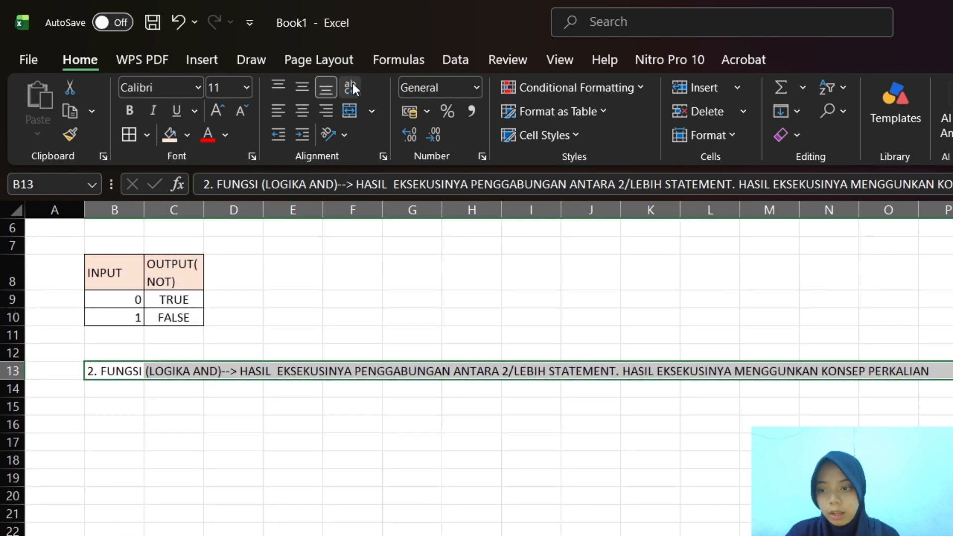
click(351, 110)
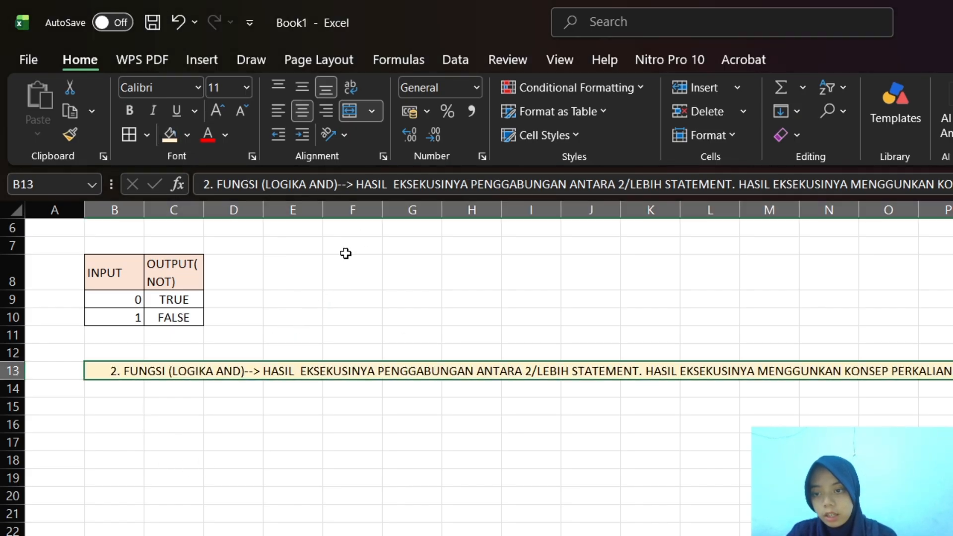
scroll(275, 461, down, 1)
scroll(275, 461, up, 1)
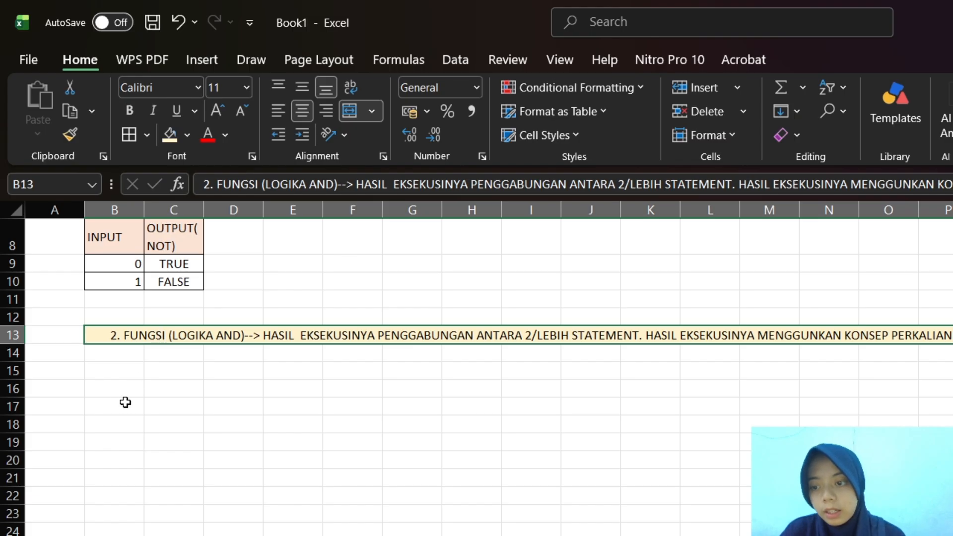
Enter the age column headers in B16 and C16, each "USIA" followed by one of the two people's first names
click(123, 386)
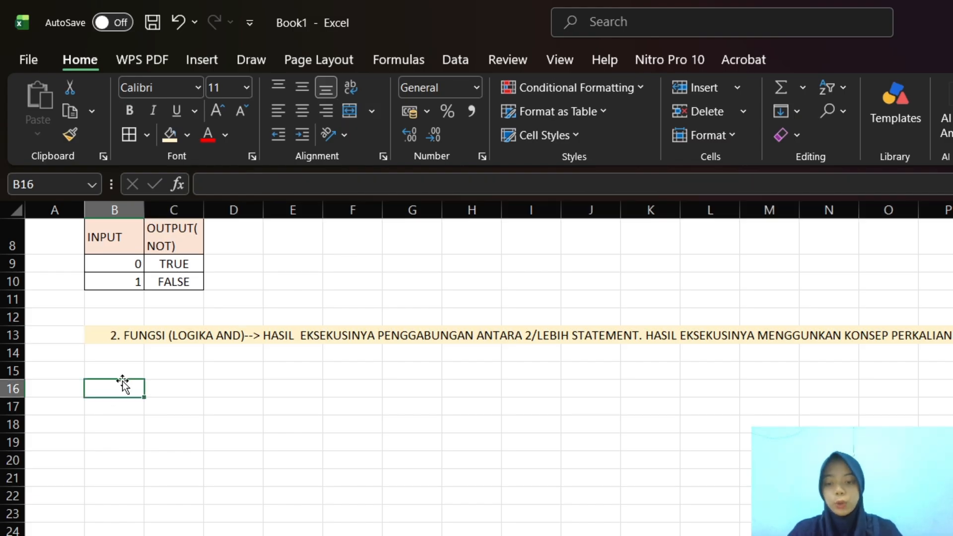
text(USIA)
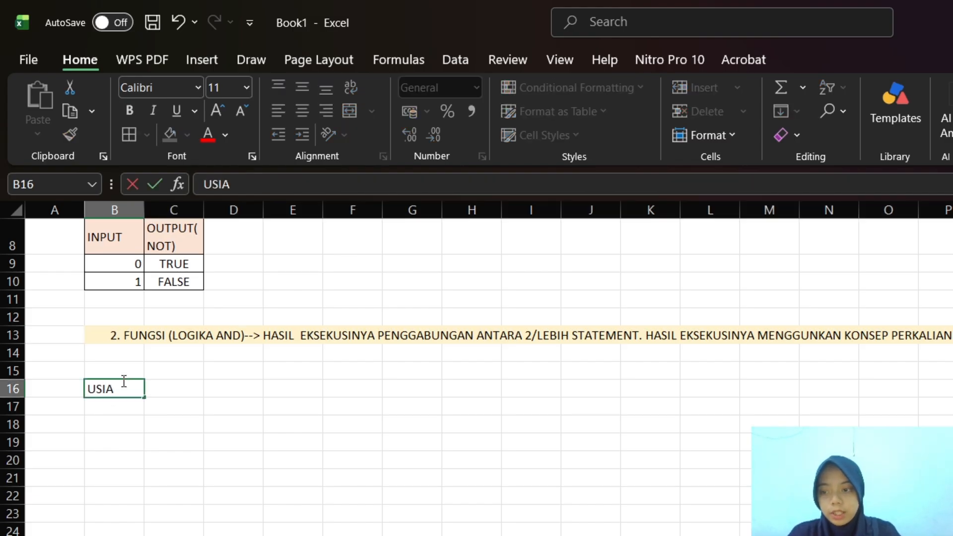
text( SEAN)
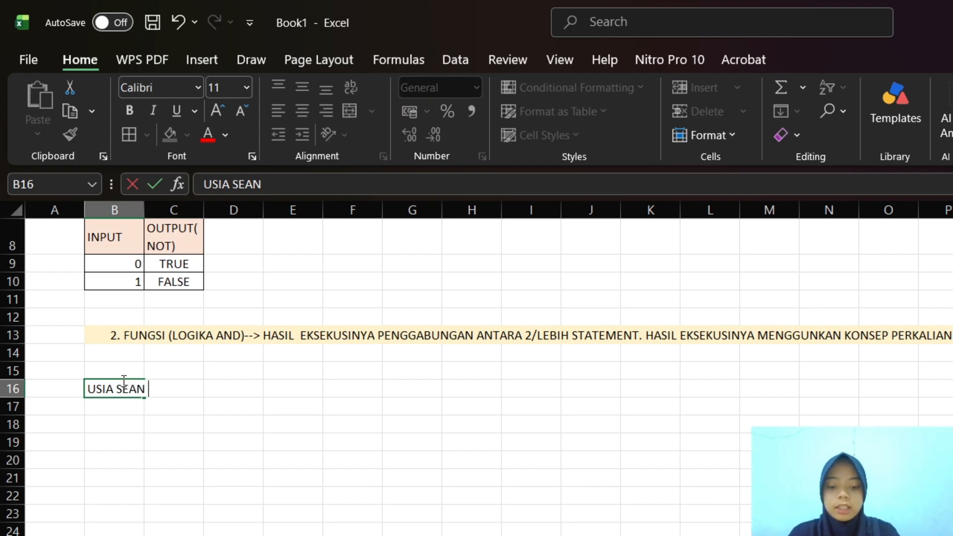
key(Tab)
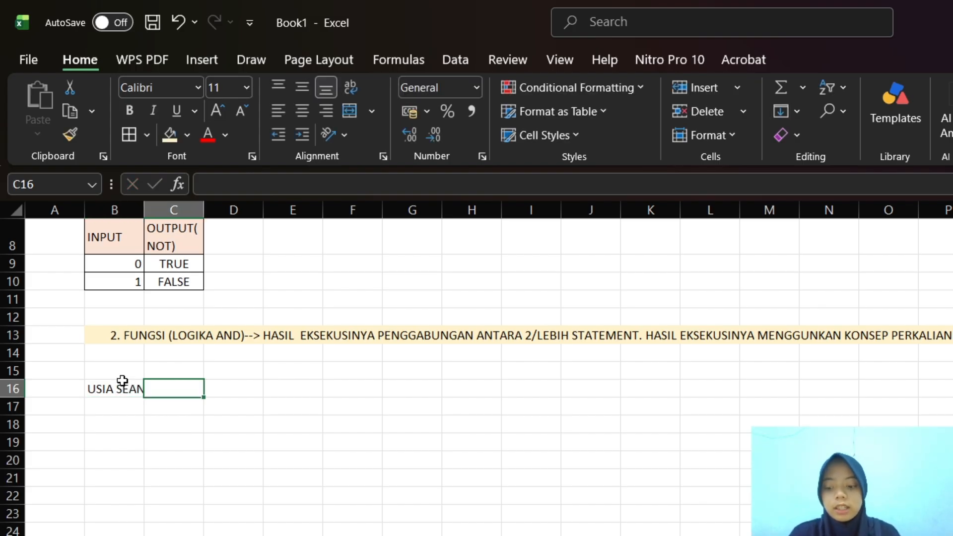
text(USIA)
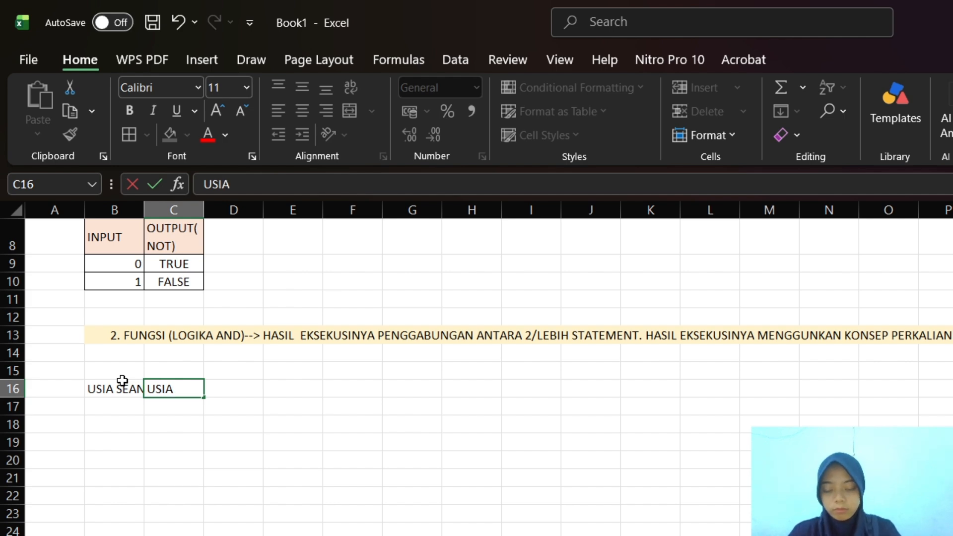
text( KEENAN)
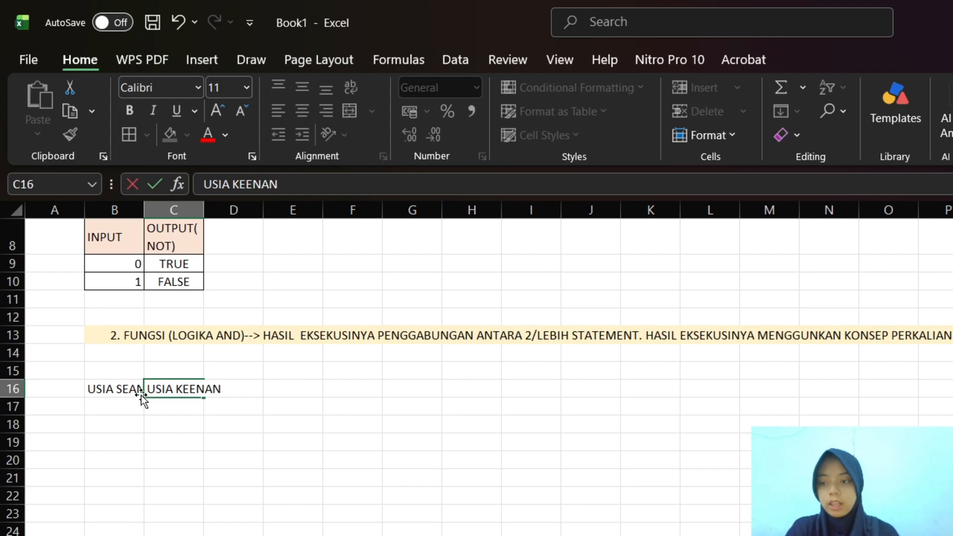
click(114, 390)
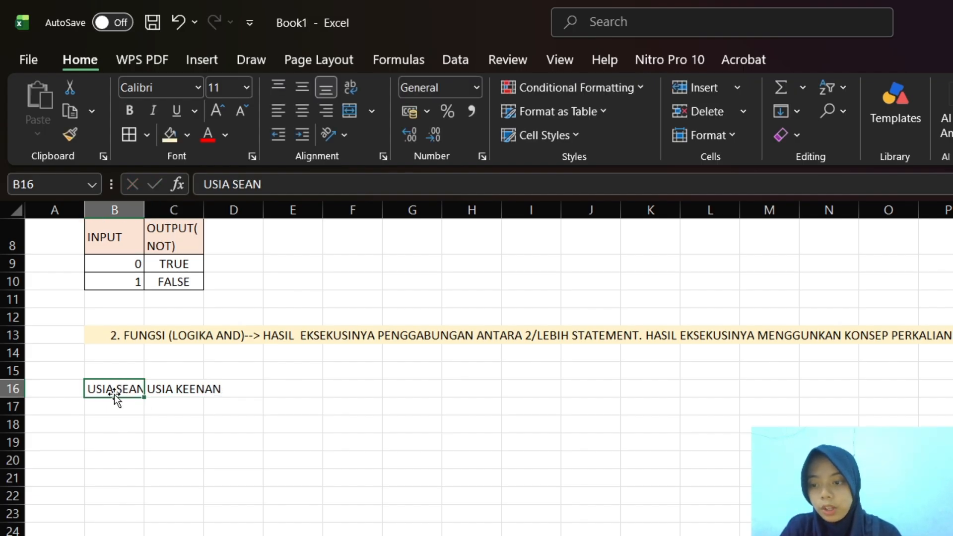
Enter the age 17 in B17 under the first age header
click(116, 408)
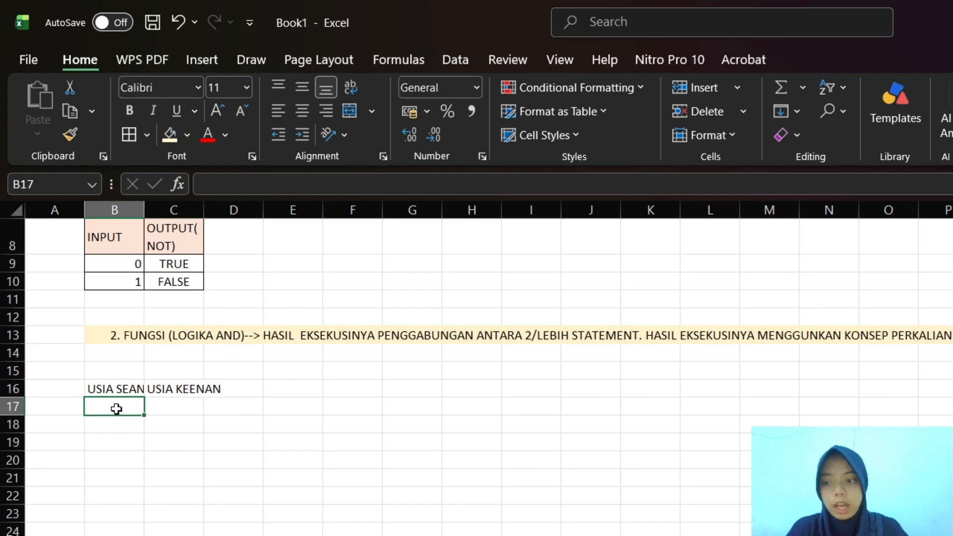
text(17)
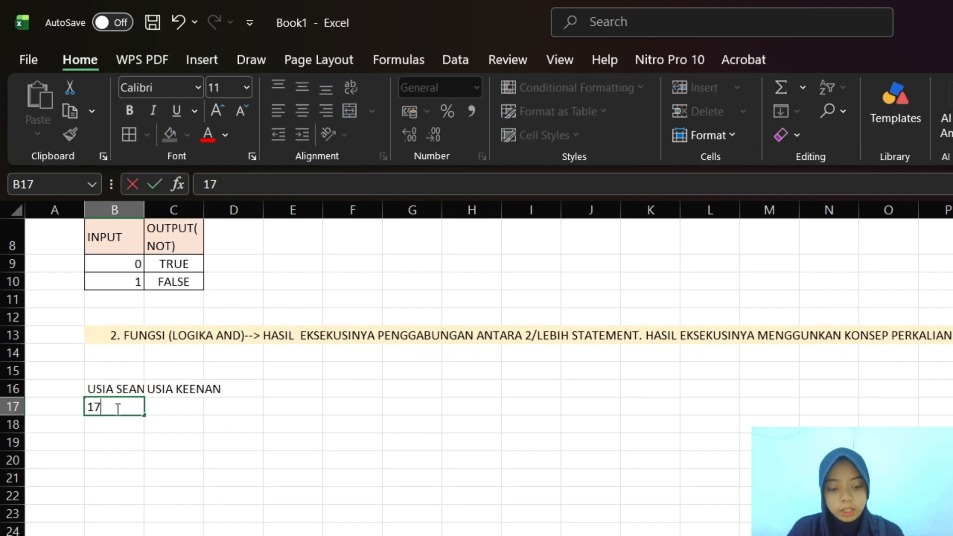
key(Tab)
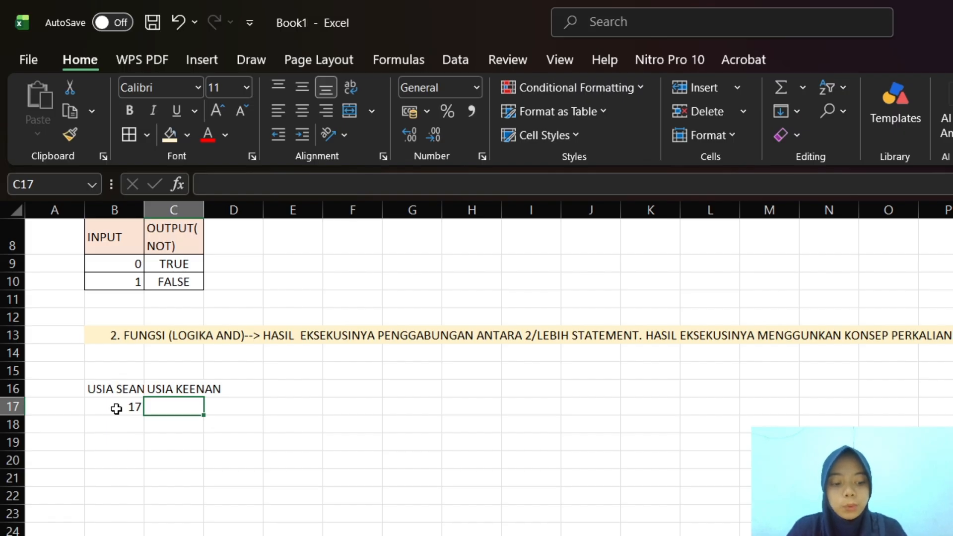
Enter the age 24 in C17 under the second age header and wrap the header text across B16:D16
text(24)
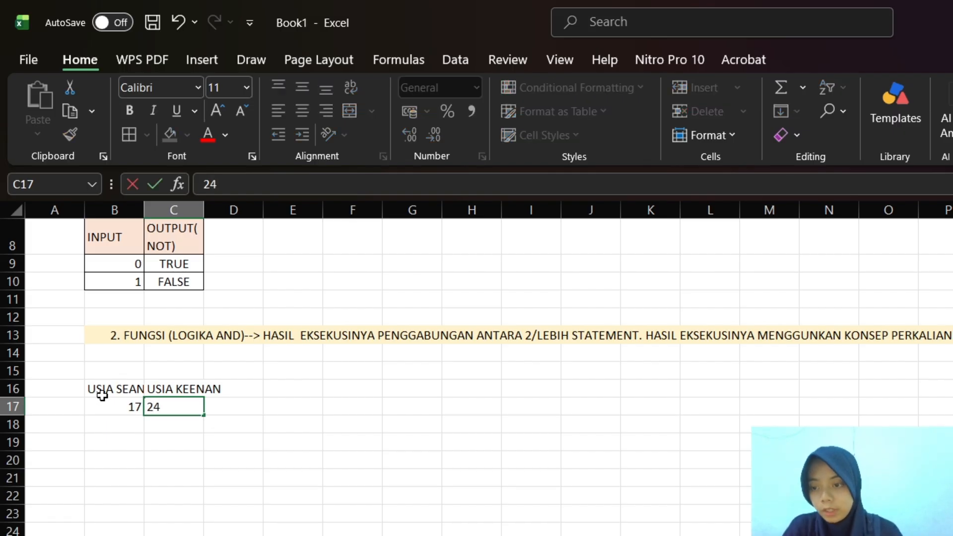
drag(99, 390, 213, 397)
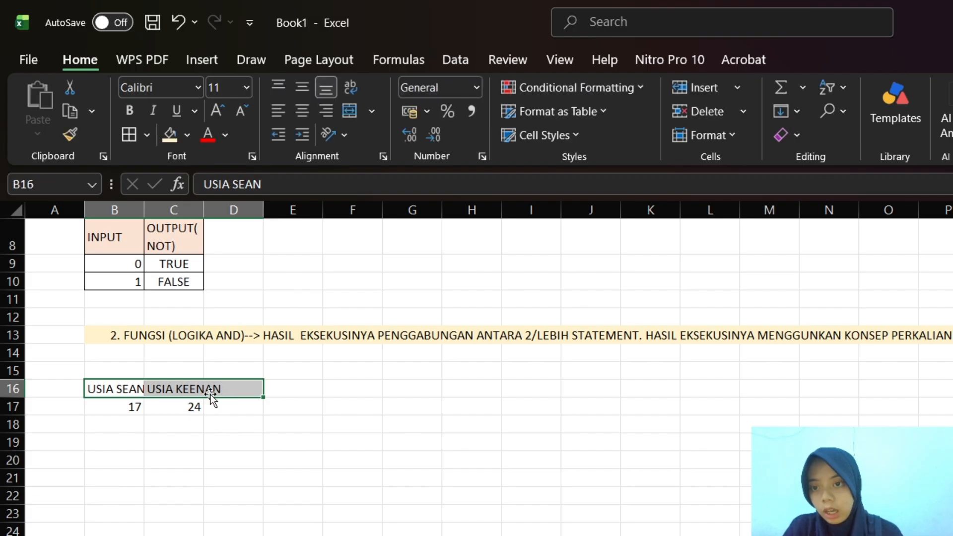
click(350, 110)
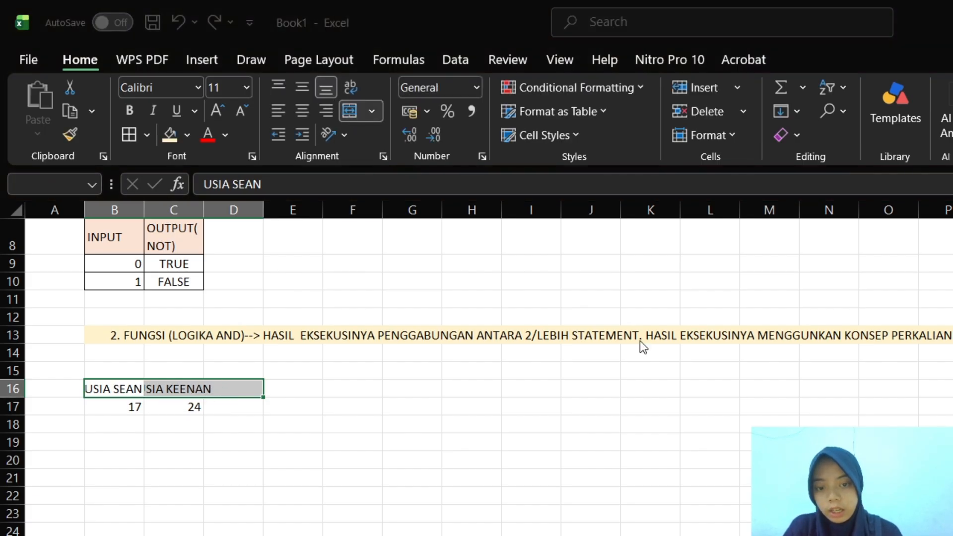
click(565, 320)
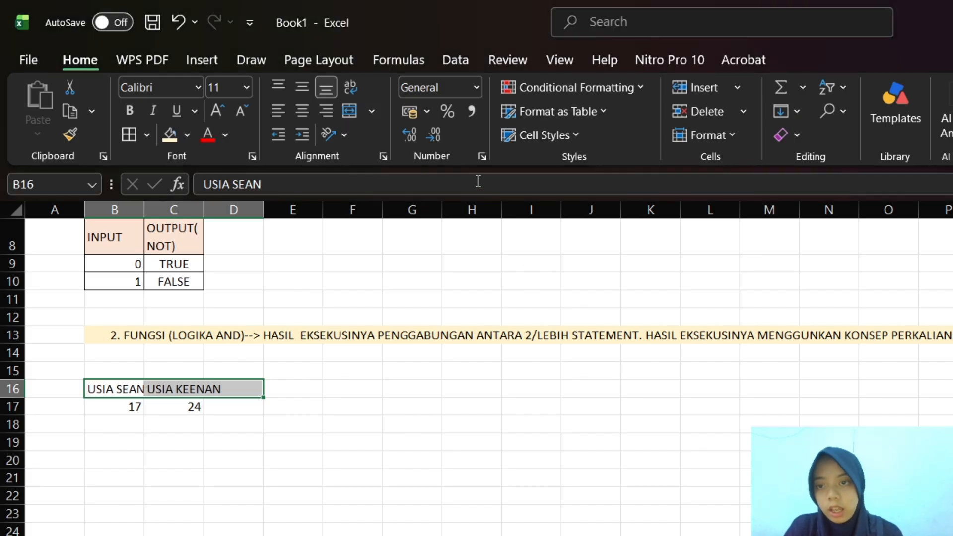
click(353, 87)
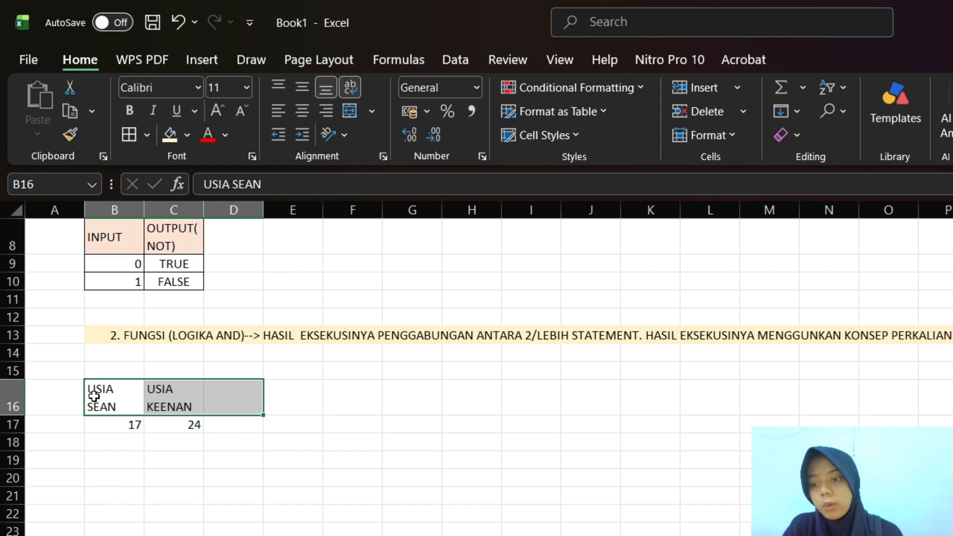
Apply all borders to the age table B16:C17 and fill its two header cells with light green
drag(94, 390, 193, 424)
click(129, 136)
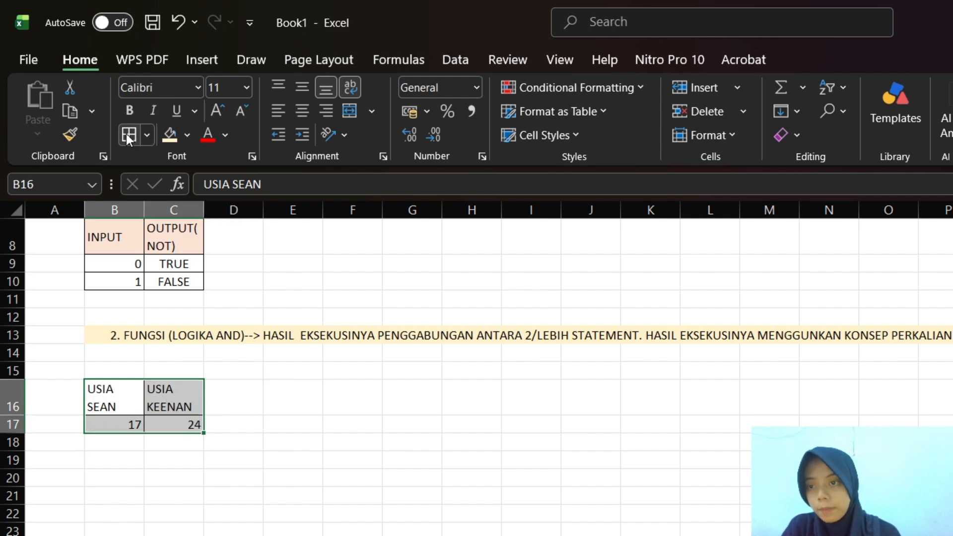
click(107, 388)
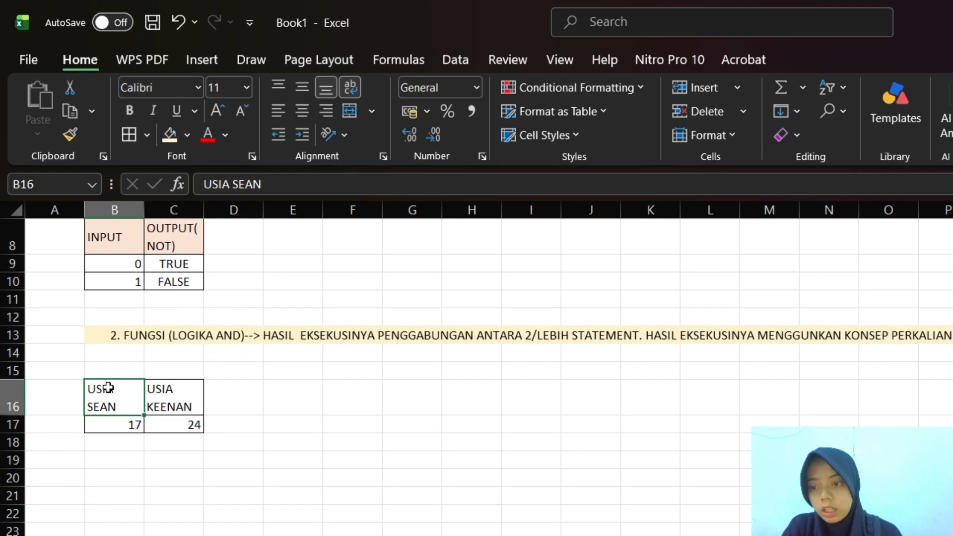
drag(124, 395, 187, 406)
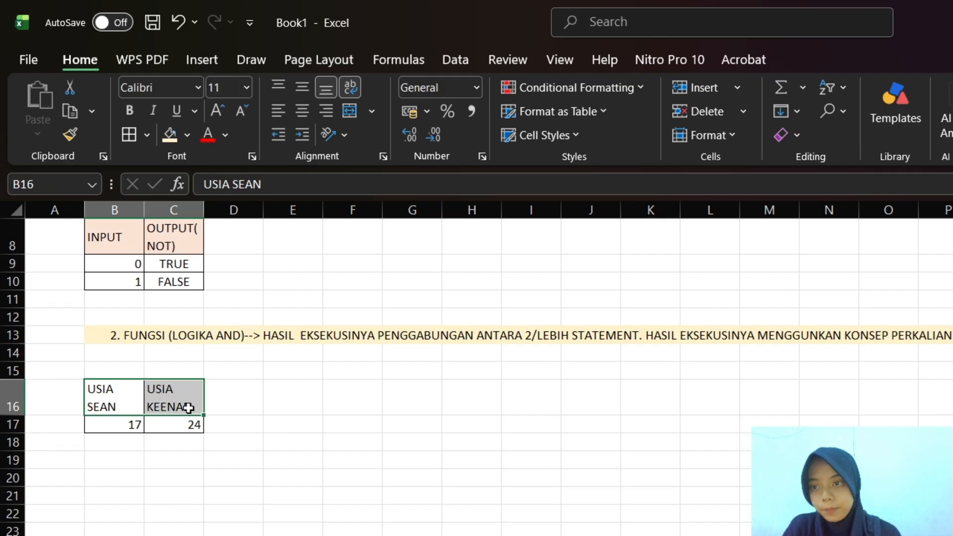
click(188, 137)
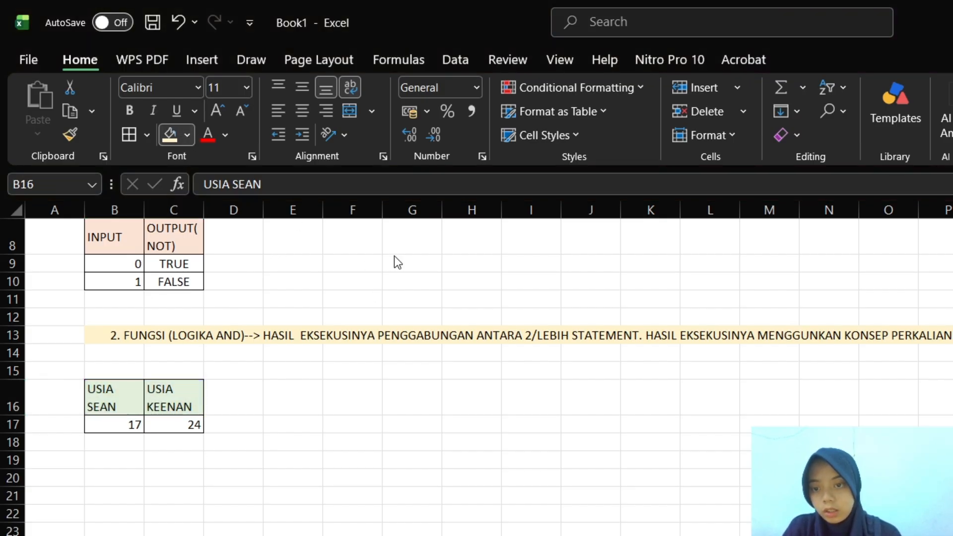
click(127, 425)
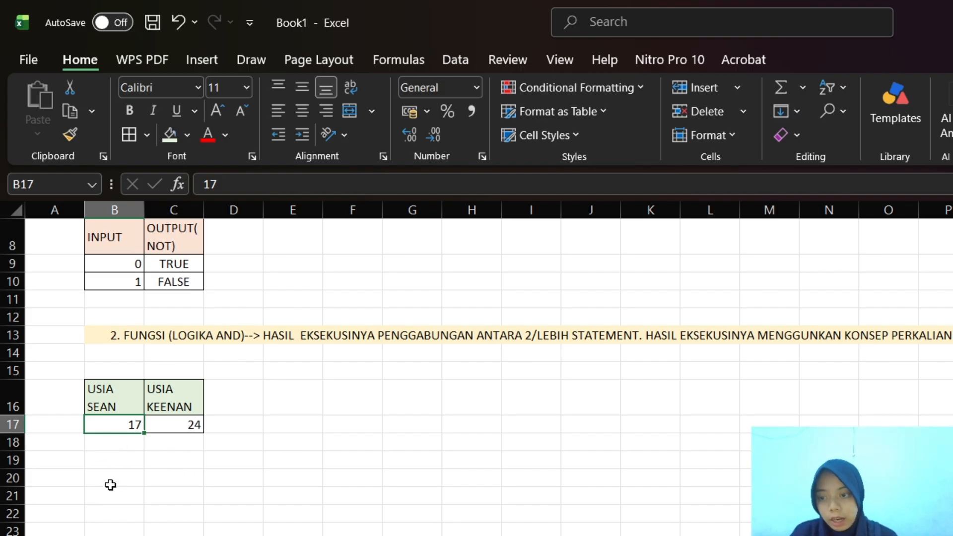
Enter the AND truth table headers INPUT 1, INPUT 2 and OUTPUT(AND) in B19, C19 and D19
click(110, 463)
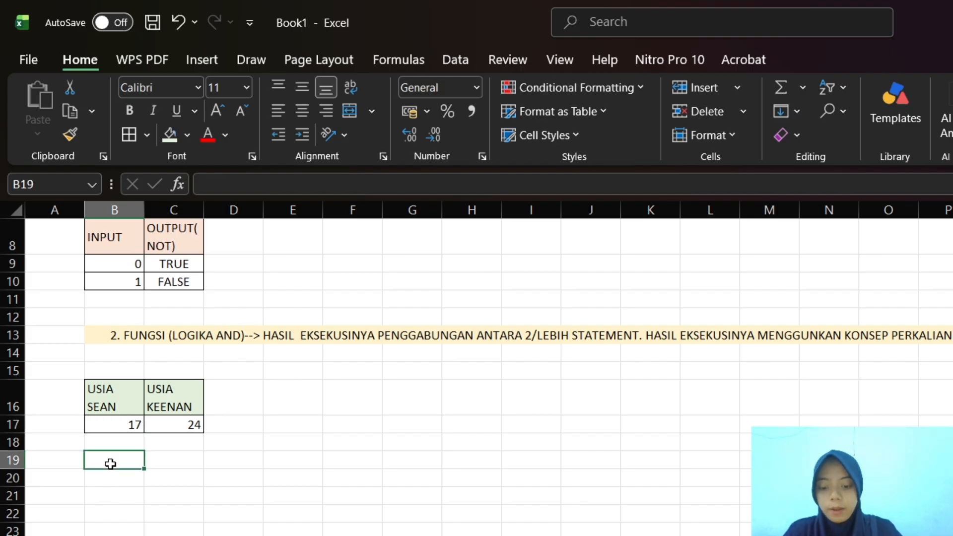
text(INPIUT)
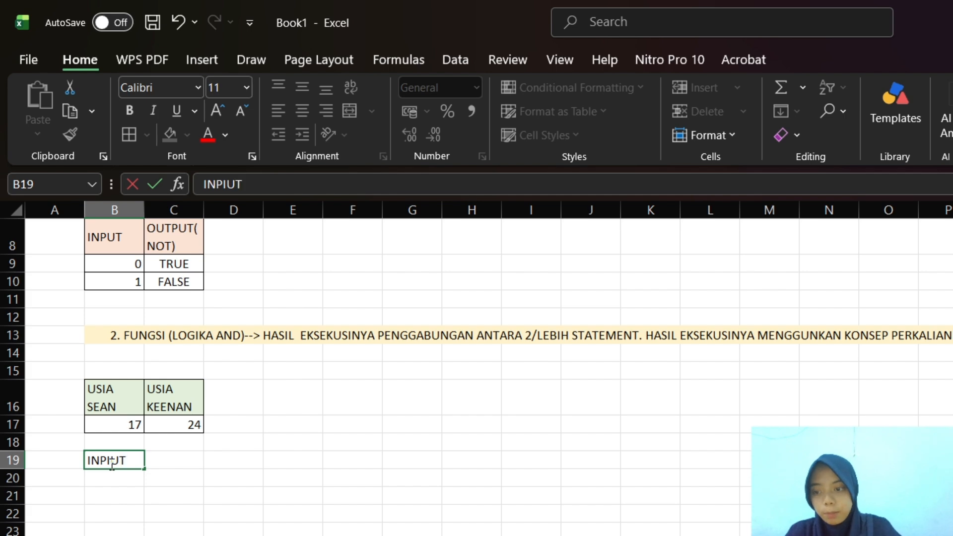
text( 1)
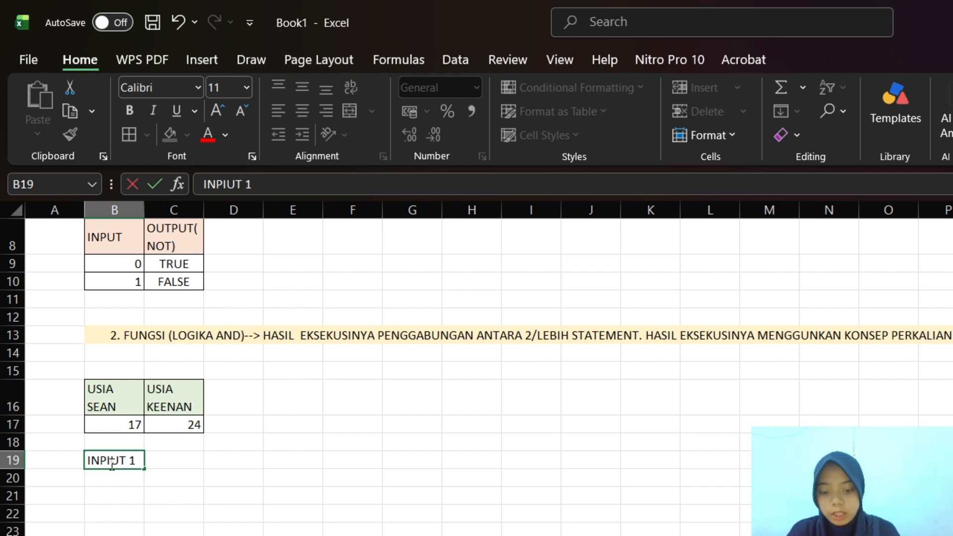
key(Tab)
text(IN)
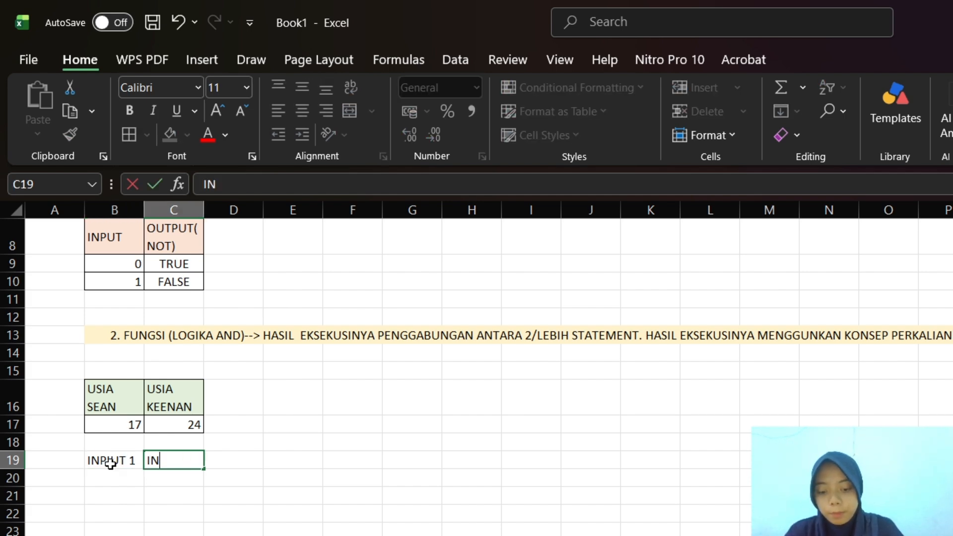
text(PUT 2)
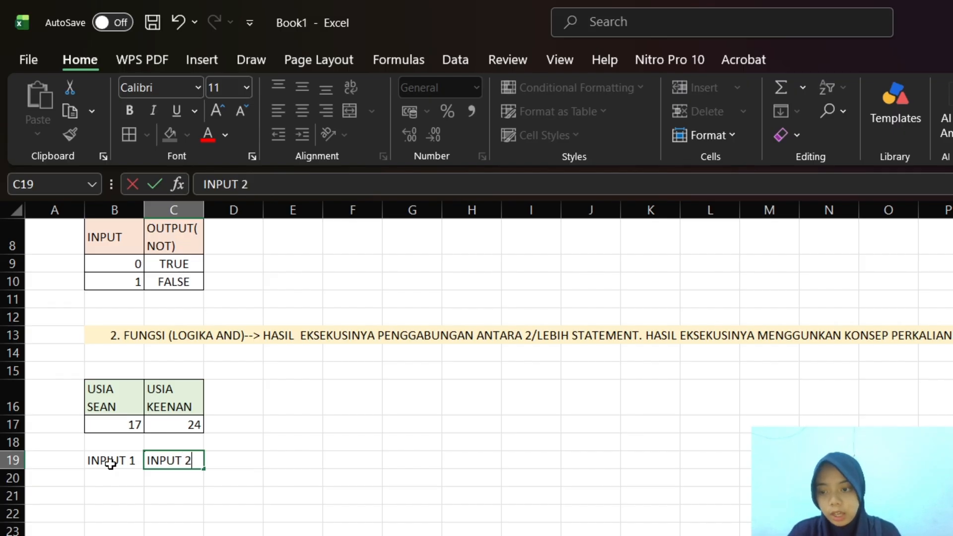
key(Tab)
text(OUT)
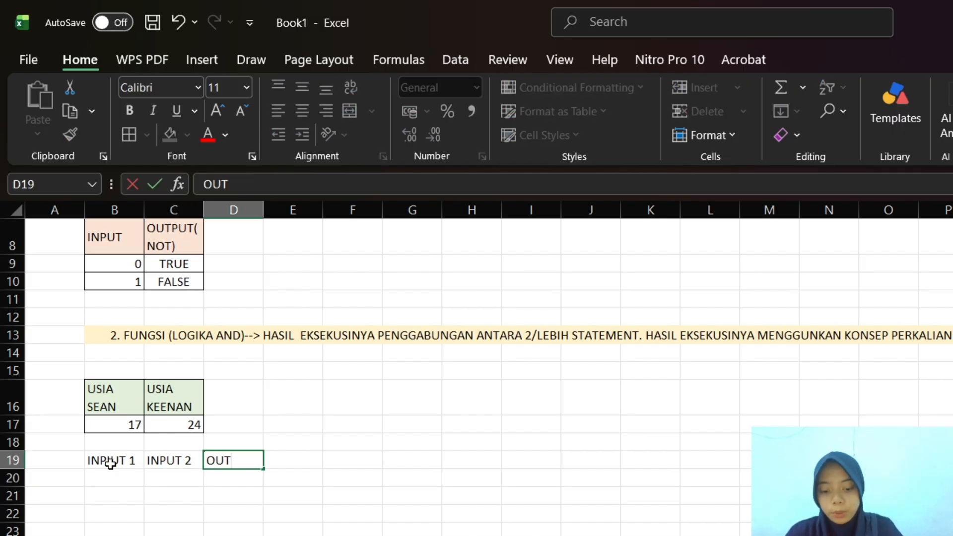
text(PUTN)
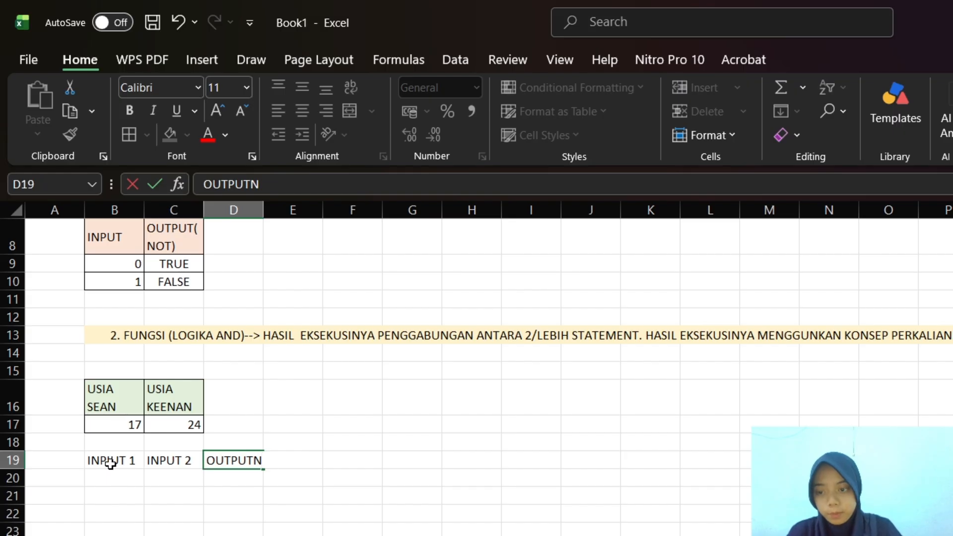
key(BackSpace)
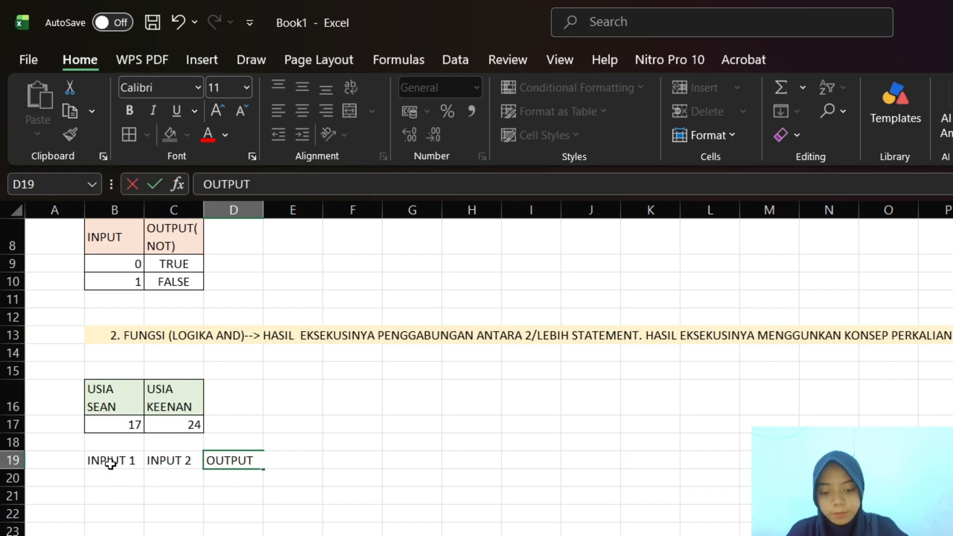
text((AND)
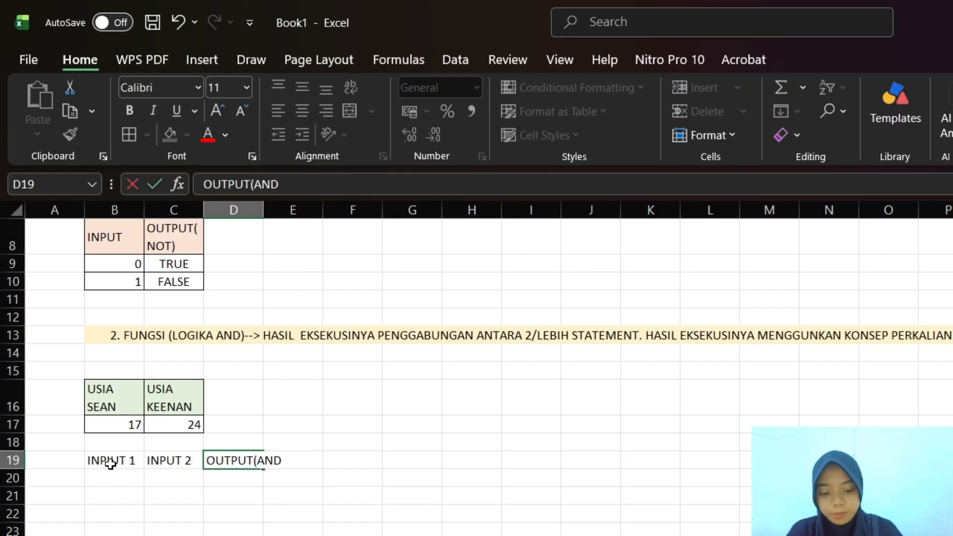
text())
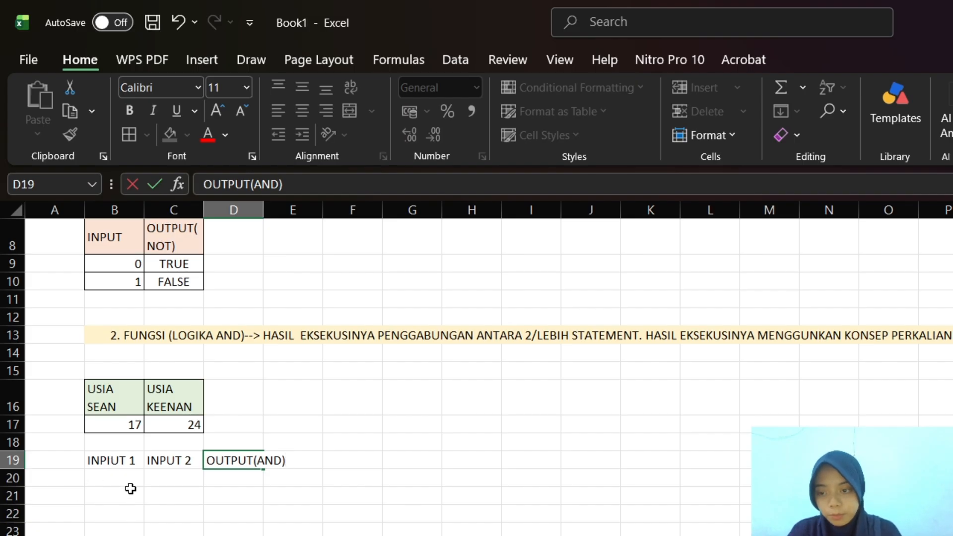
click(113, 461)
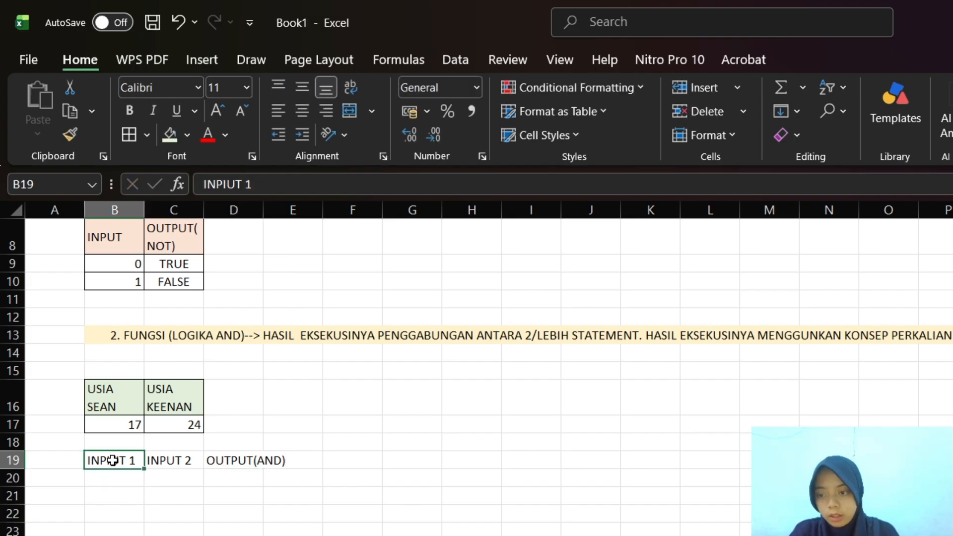
click(228, 184)
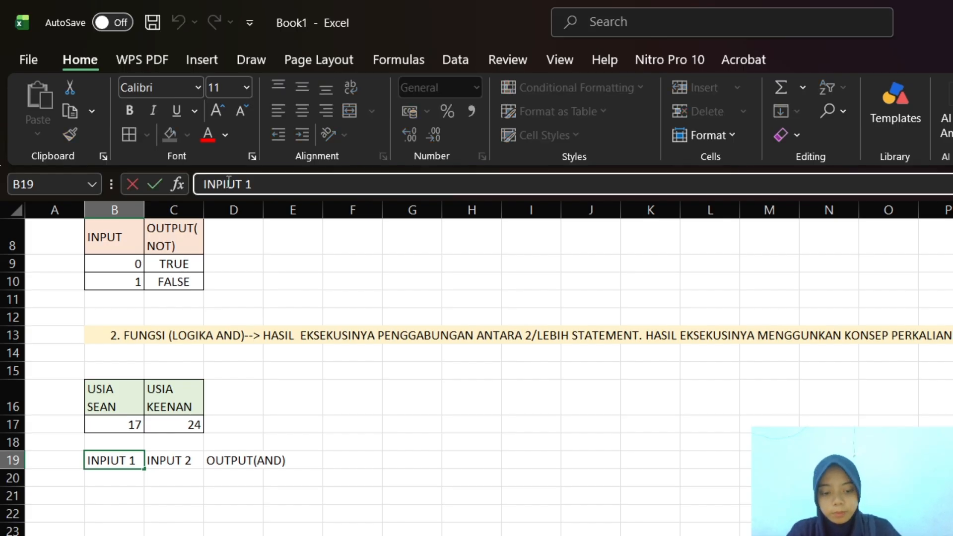
key(BackSpace)
Fill the INPUT 1 column in B20:B23 with the values 1, 0, 1 and 0
click(106, 480)
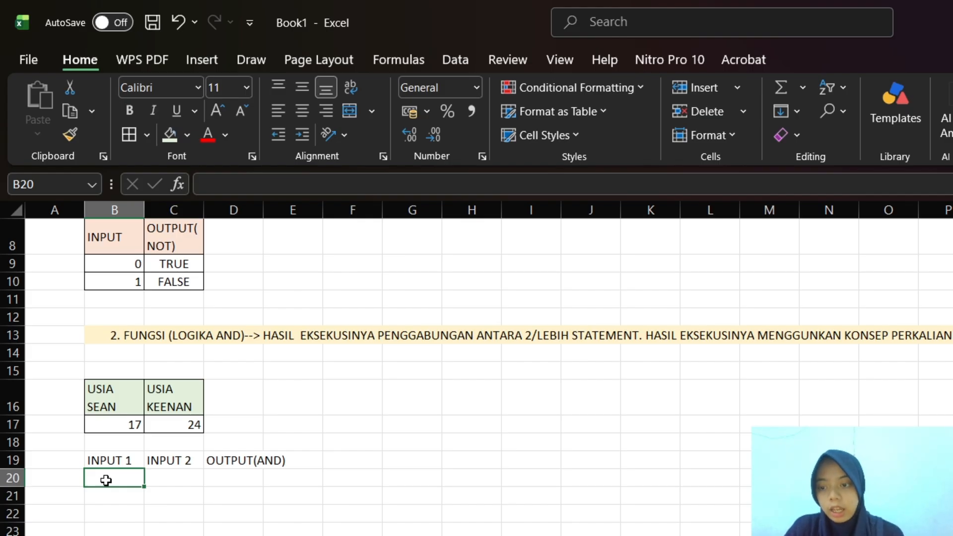
text(1)
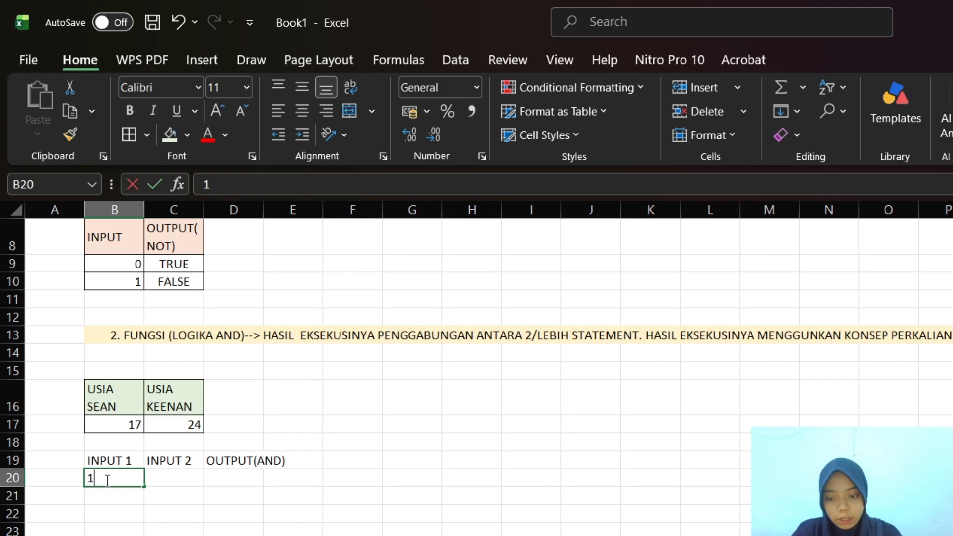
key(Return)
text(0)
key(Return)
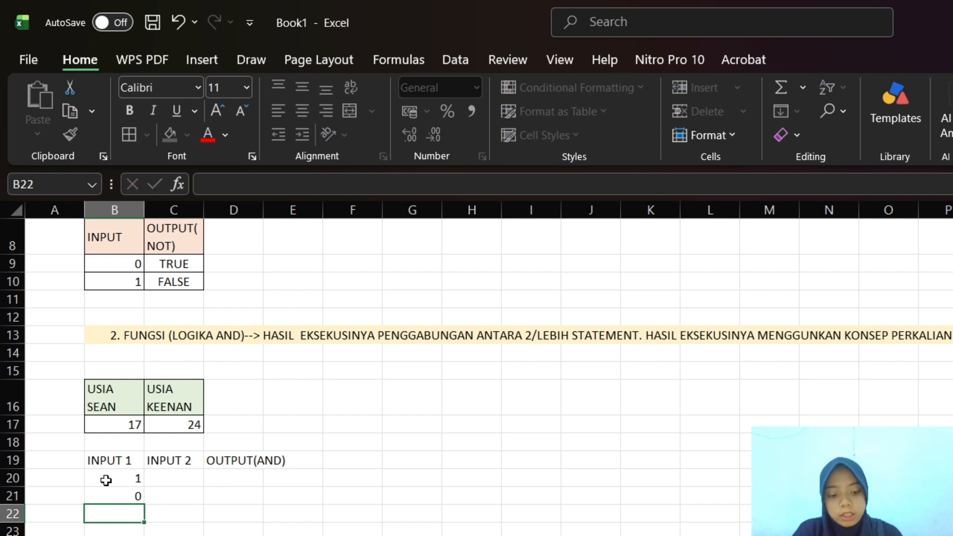
text(1)
key(Return)
text(0)
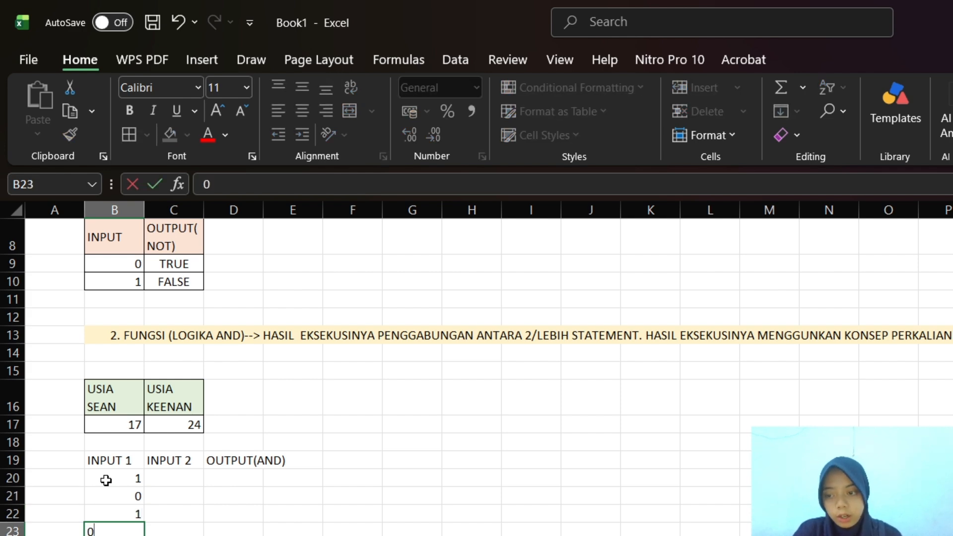
Fill the INPUT 2 column in C20:C23 with the values 1, 1, 0 and 0
click(170, 482)
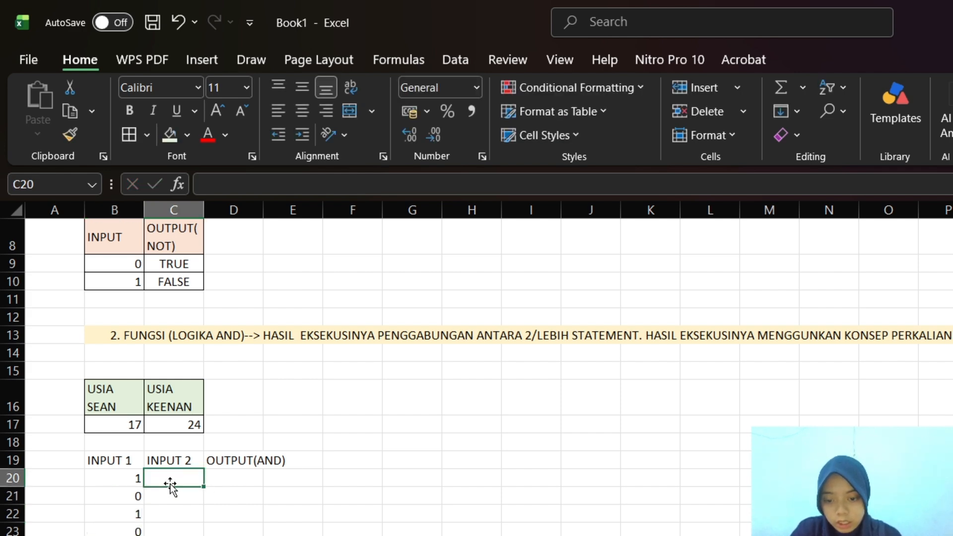
text(1)
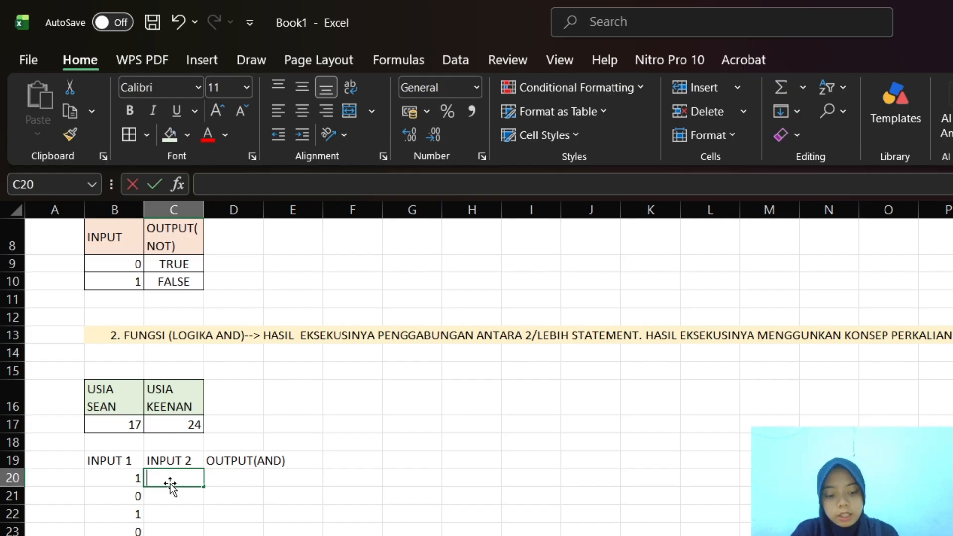
key(Return)
text(1)
key(Return)
text(0)
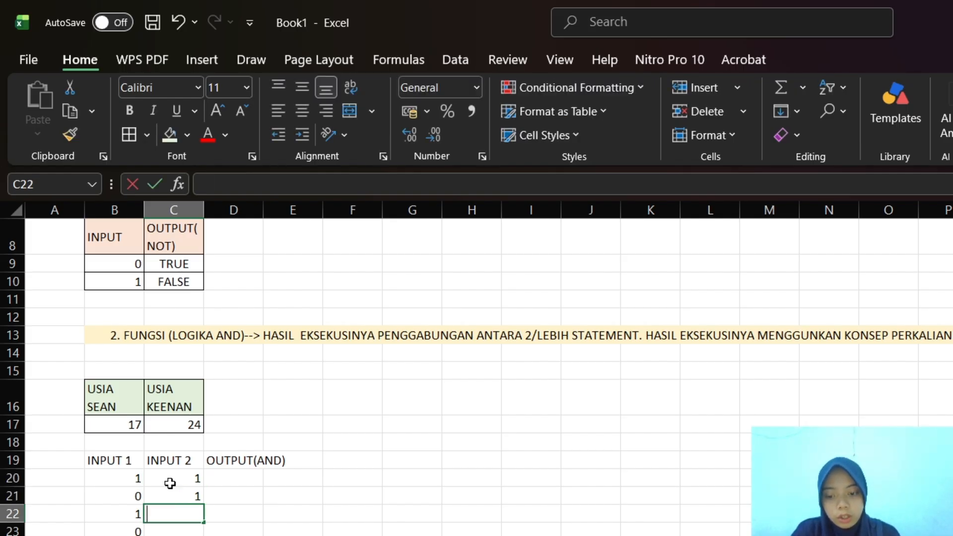
key(Return)
text(0)
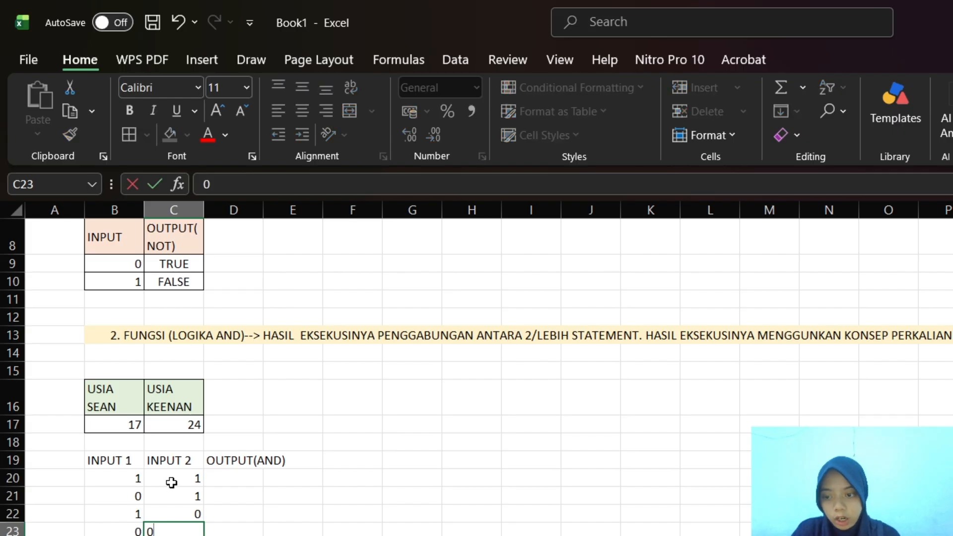
click(236, 478)
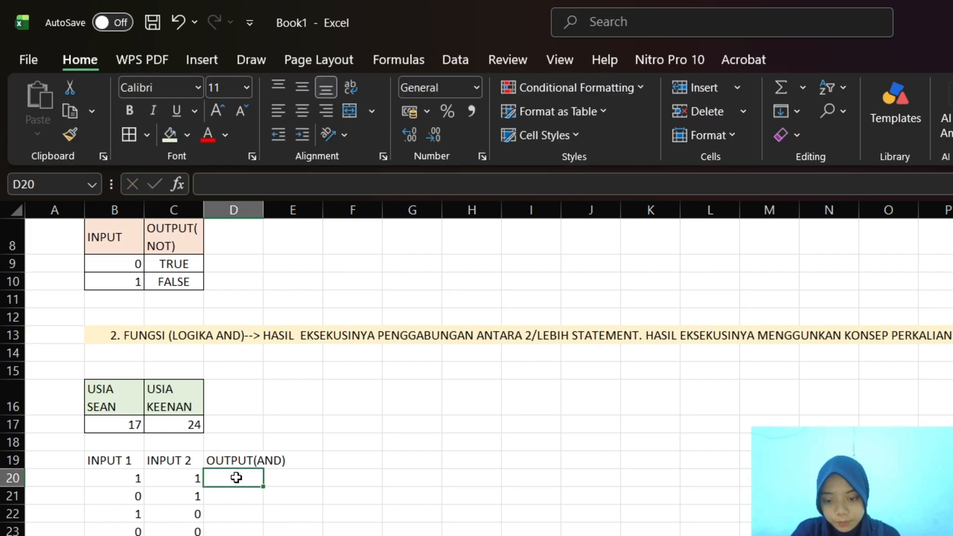
Wrap the text of the AND truth table's header row across B19:E19
drag(94, 460, 290, 459)
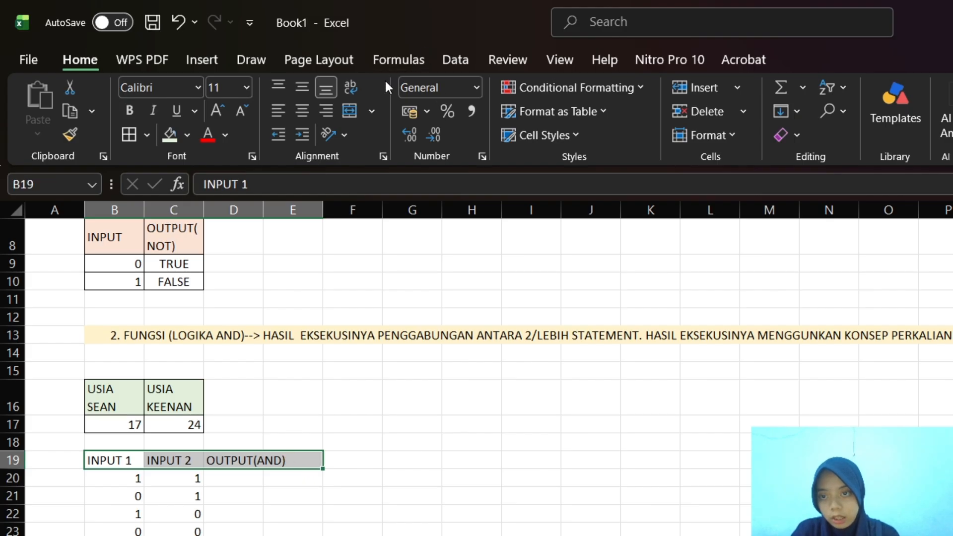
click(347, 109)
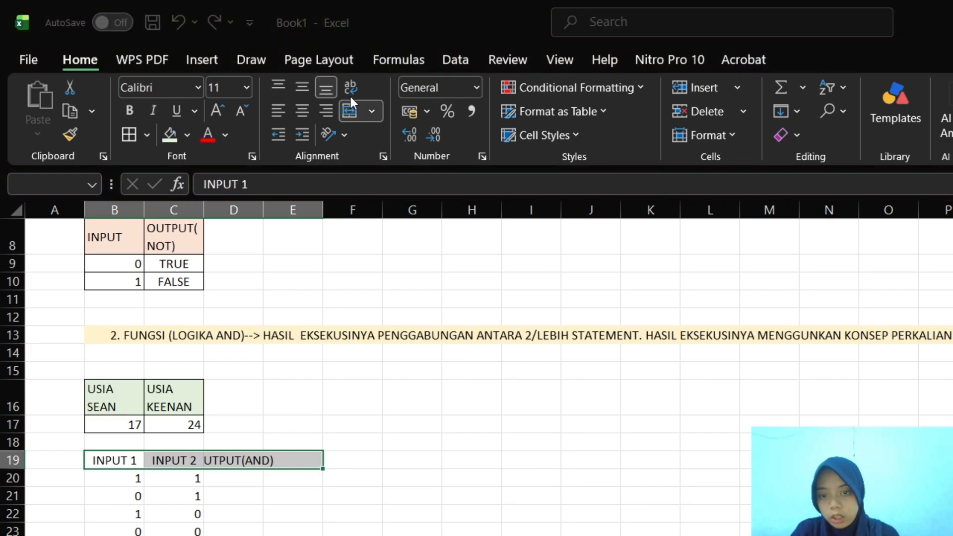
click(622, 331)
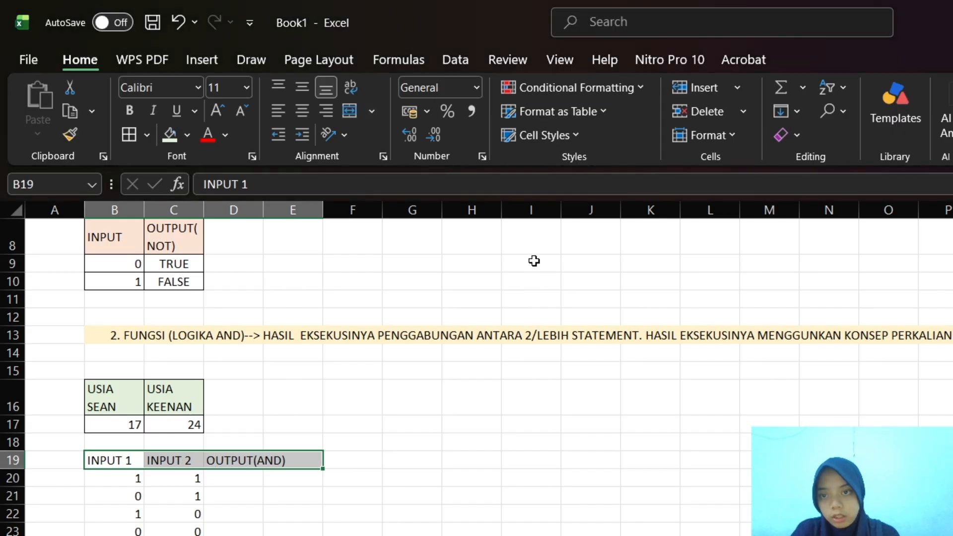
click(350, 87)
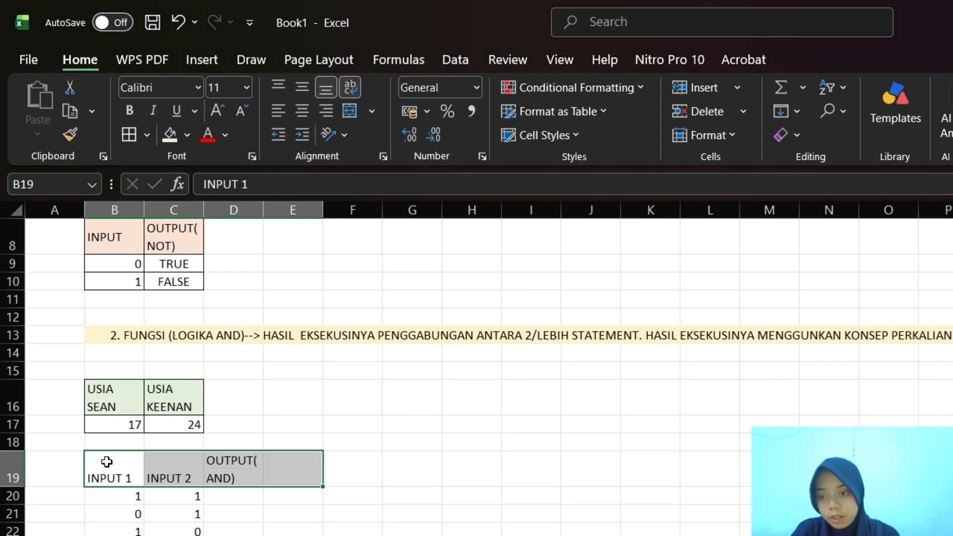
Apply borders to all cells of the AND truth table in B19:D23
drag(107, 460, 229, 534)
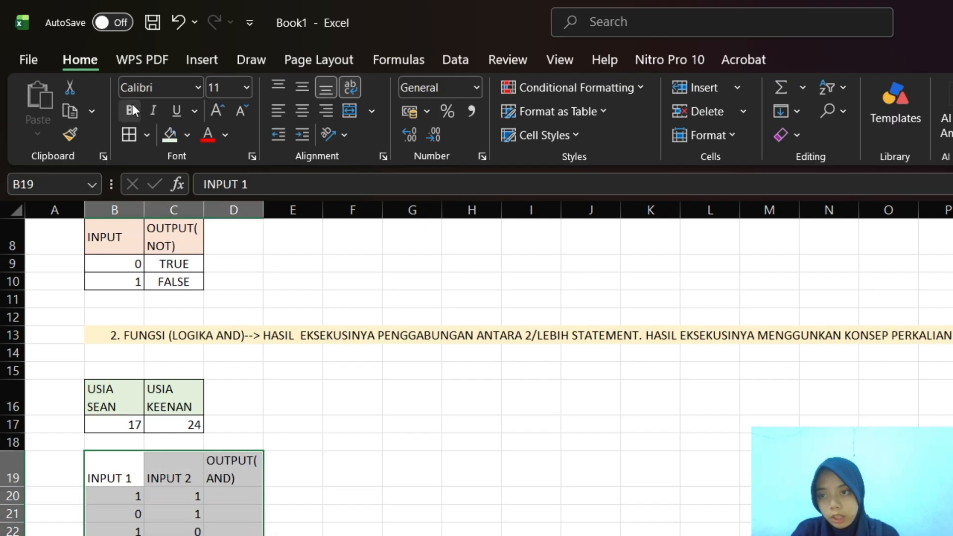
click(130, 134)
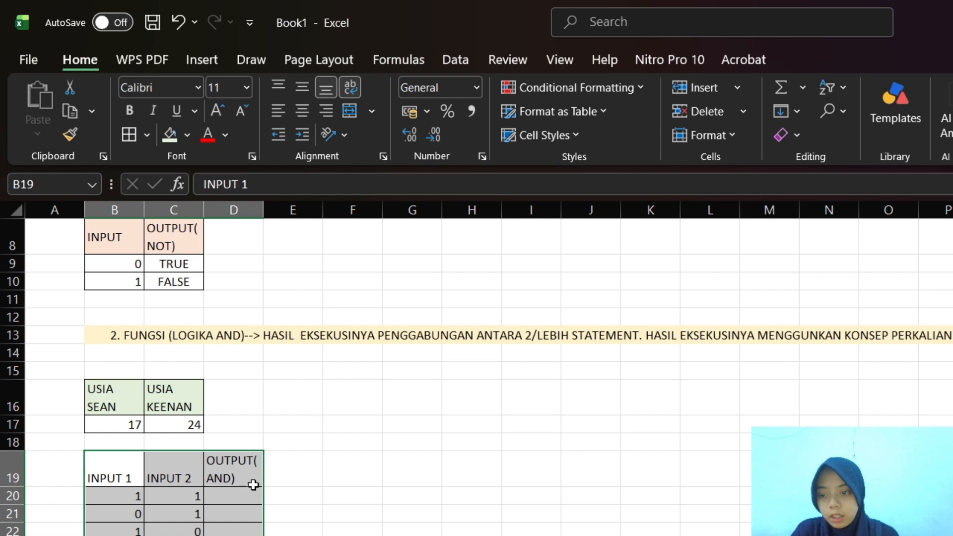
click(119, 463)
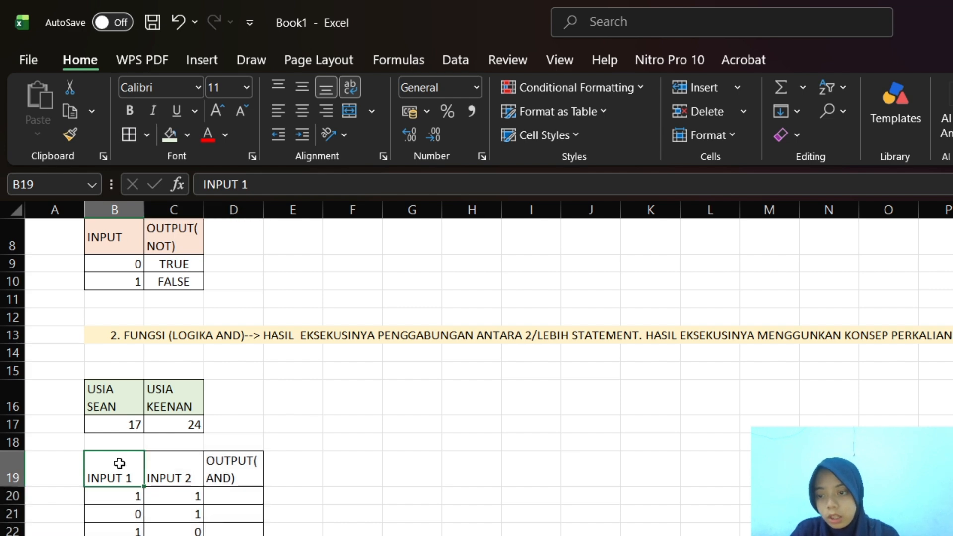
Center the INPUT 1 and INPUT 2 headers in B19:C19 both vertically and horizontally
drag(119, 464, 177, 468)
click(298, 85)
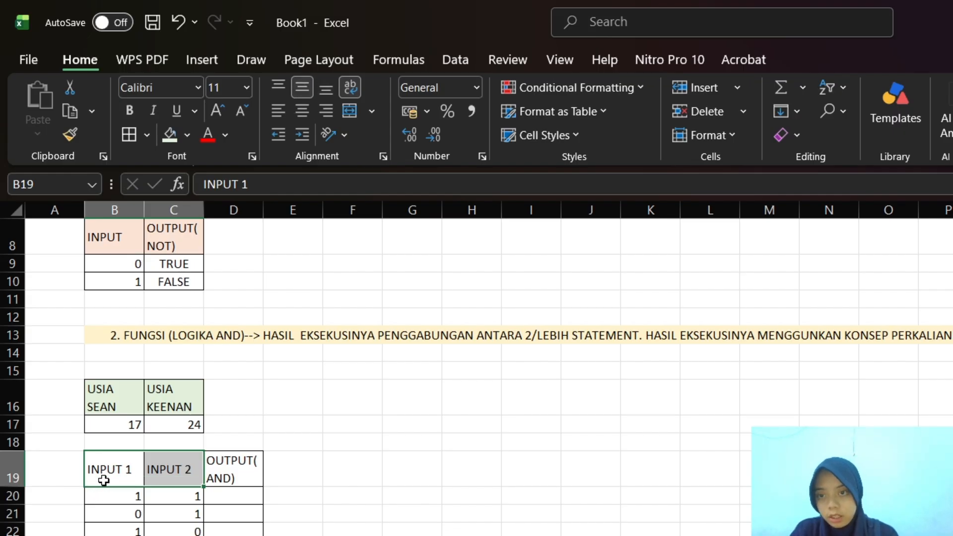
click(302, 109)
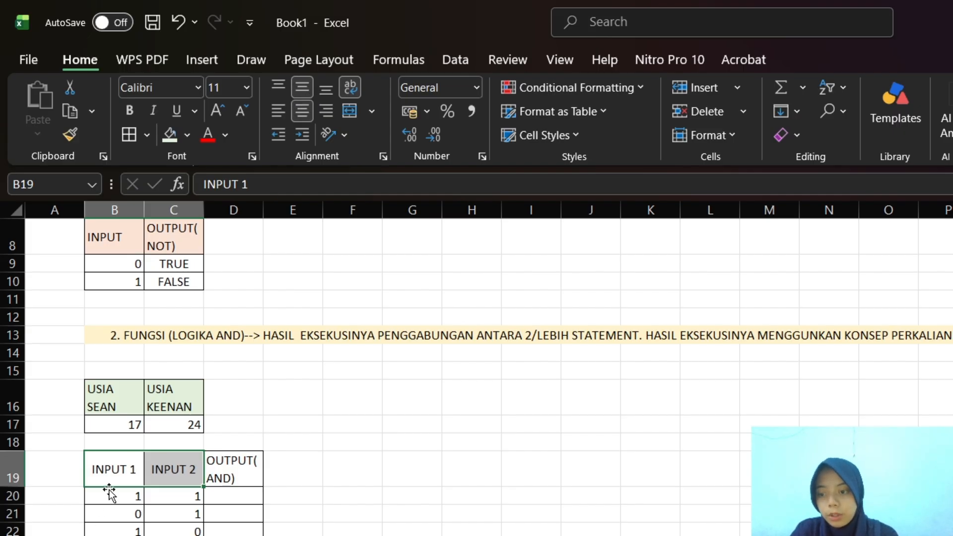
Give the AND truth table's header row B19:D19 black text and a light orange fill
drag(106, 453, 234, 465)
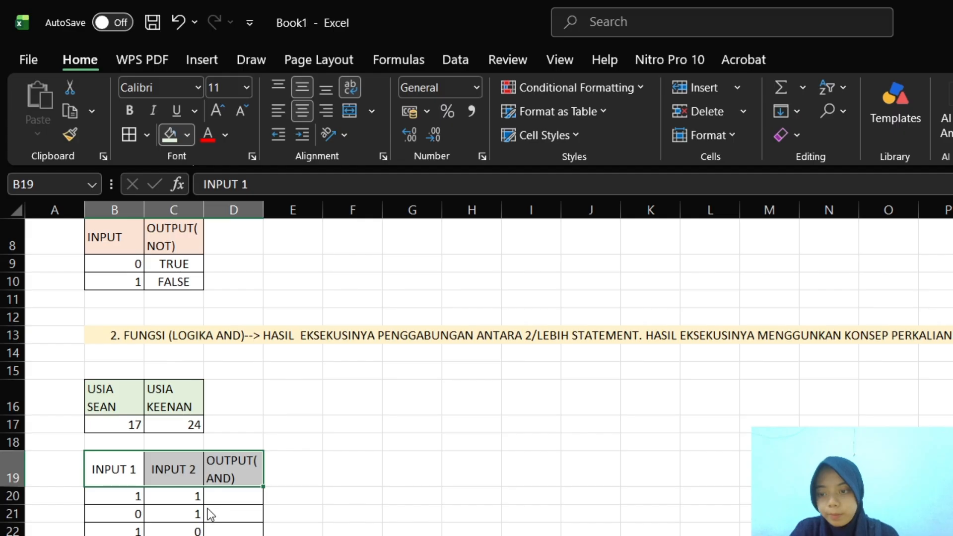
click(208, 134)
click(190, 134)
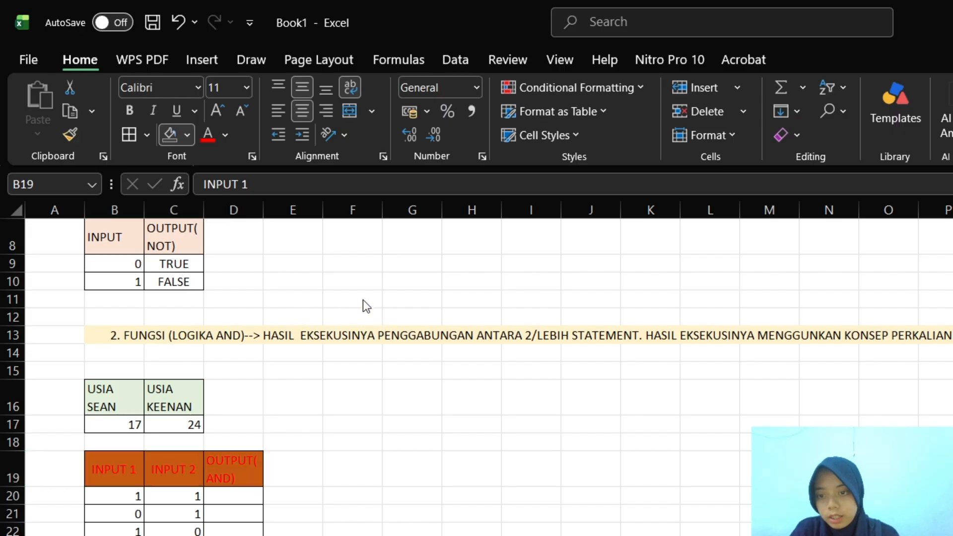
click(231, 511)
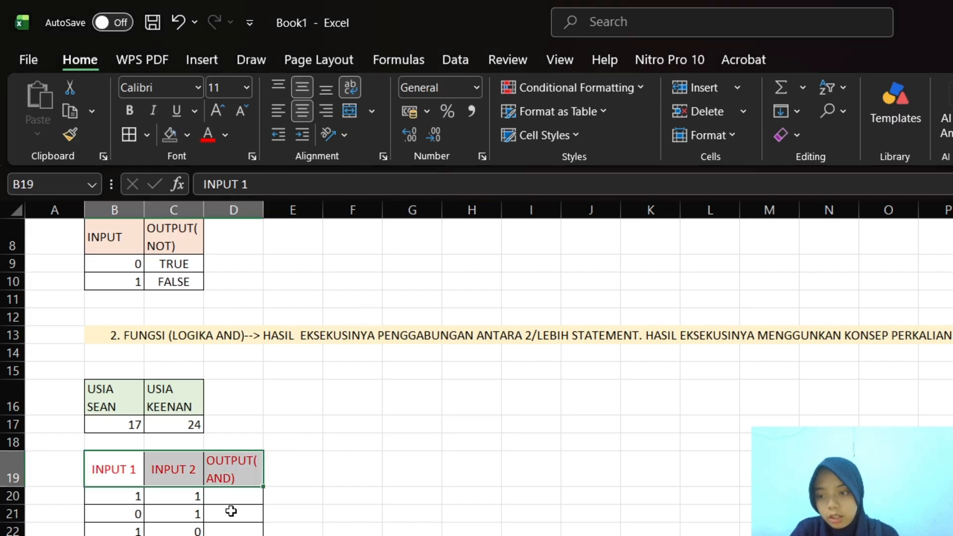
click(224, 135)
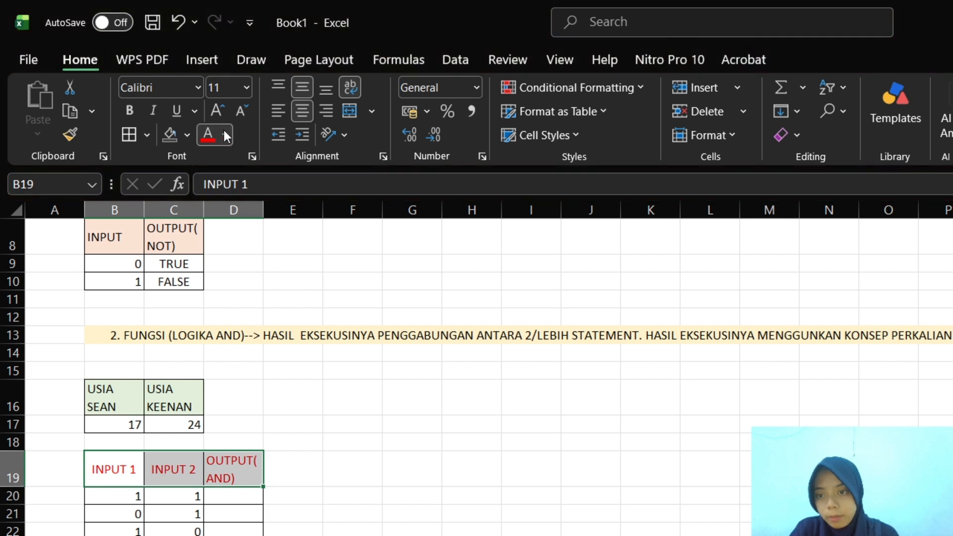
click(210, 255)
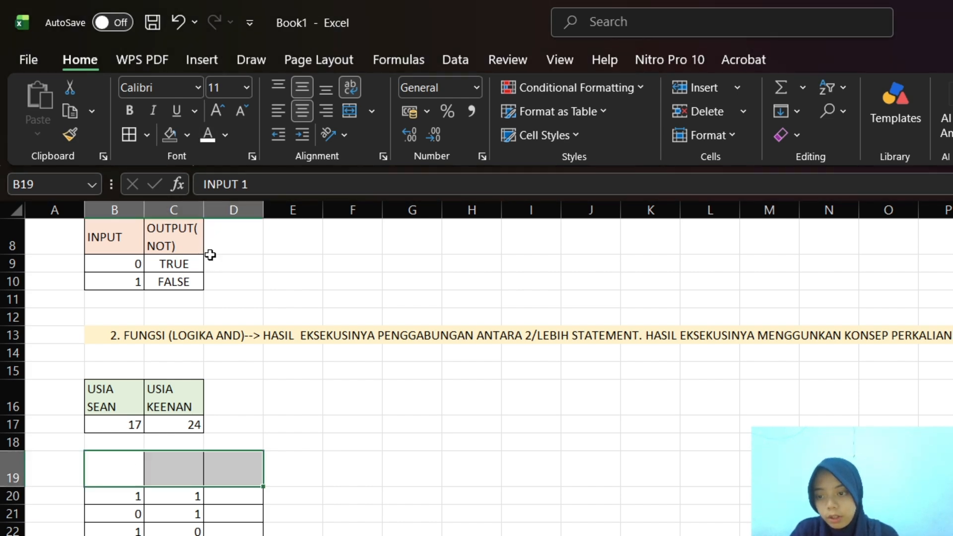
click(227, 138)
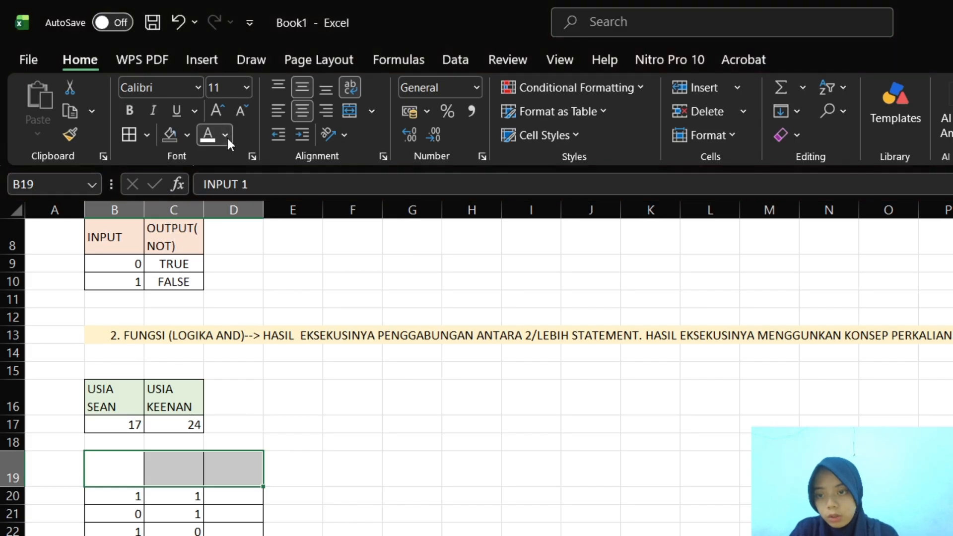
click(231, 245)
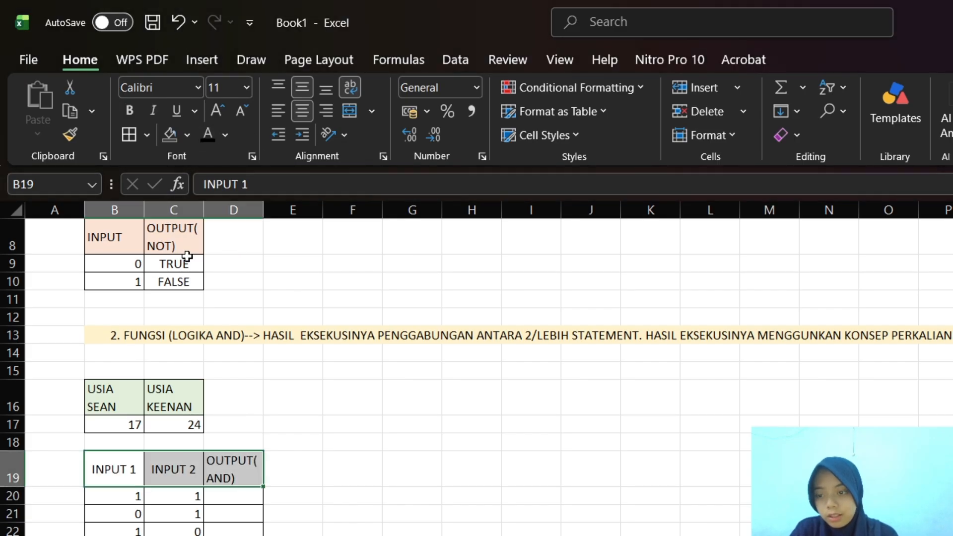
click(187, 131)
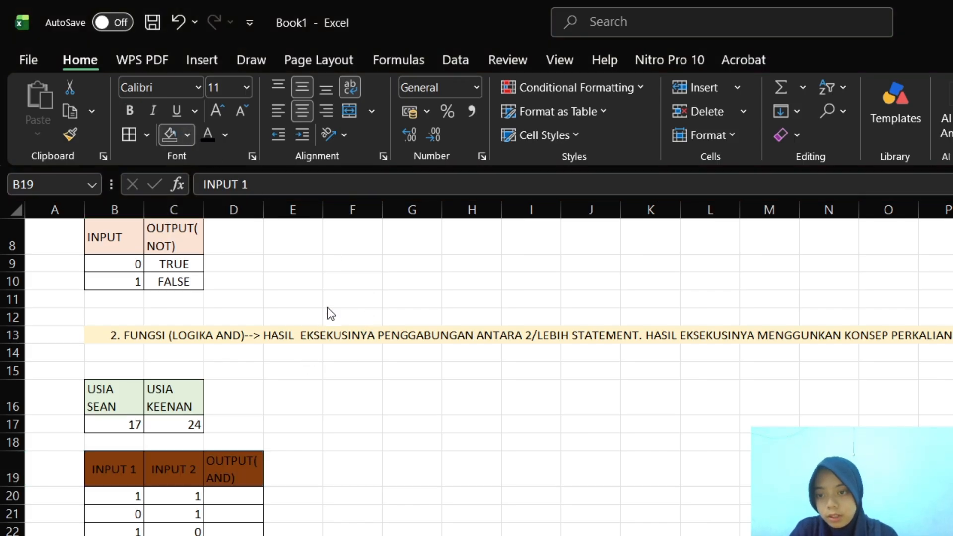
click(294, 309)
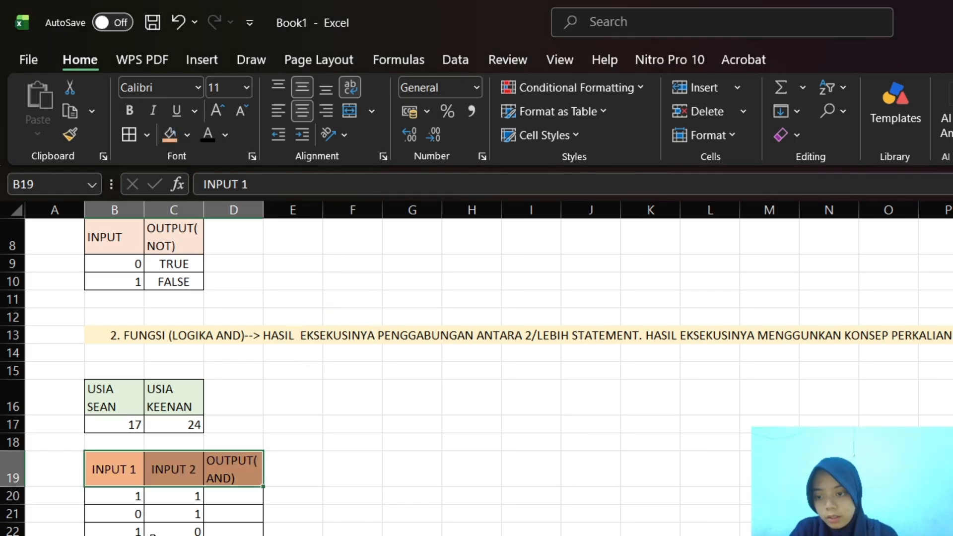
Enter the formula =AND(B17>C17;C17<B17) in D20, the first cell of the OUTPUT(AND) column
click(234, 502)
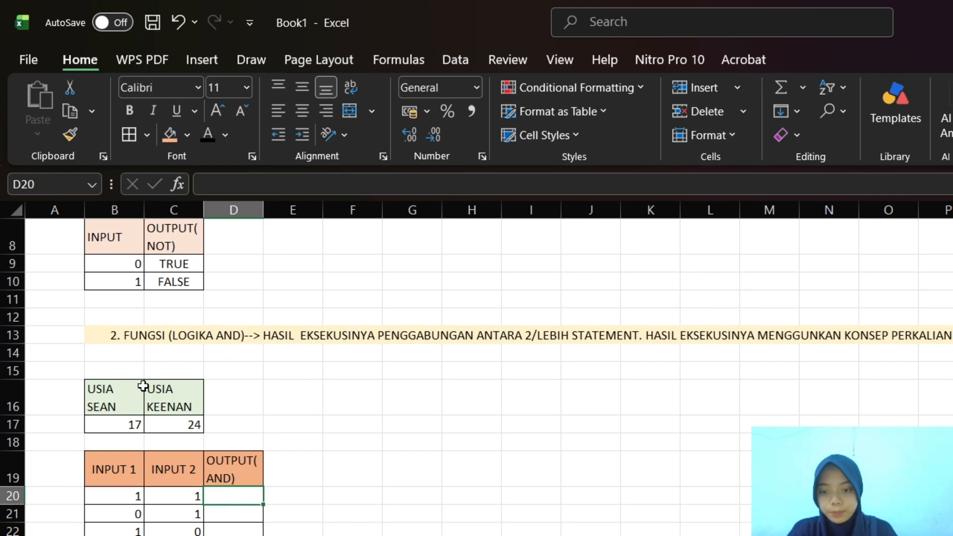
click(220, 190)
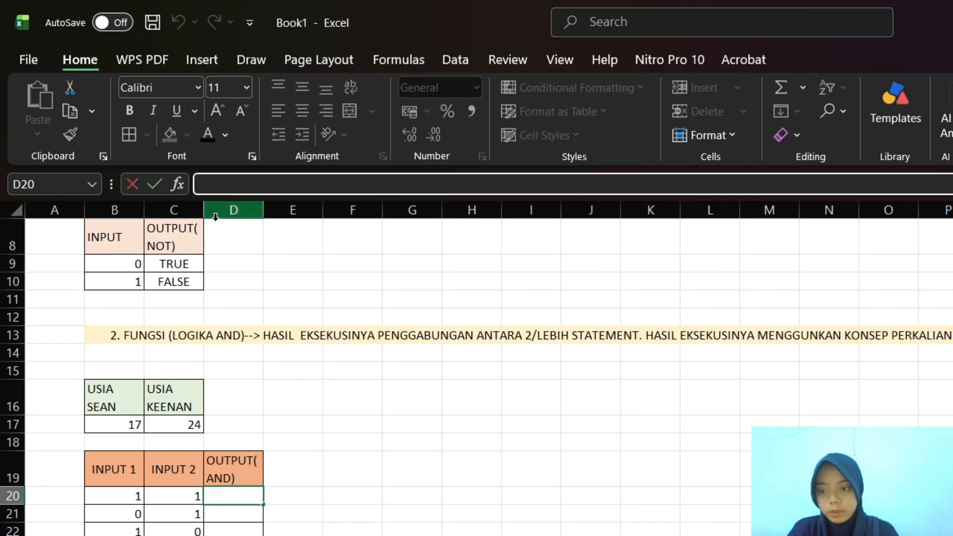
text(=AND)
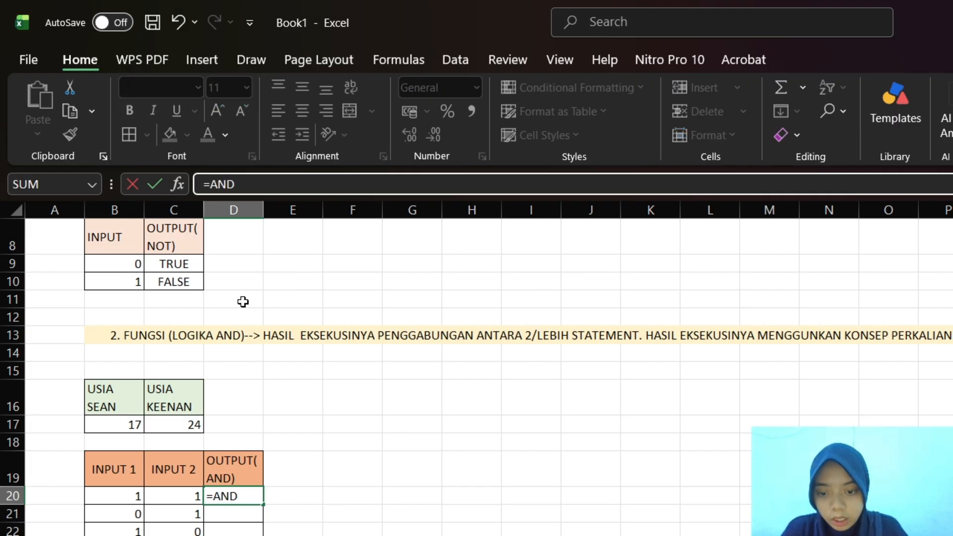
text(()
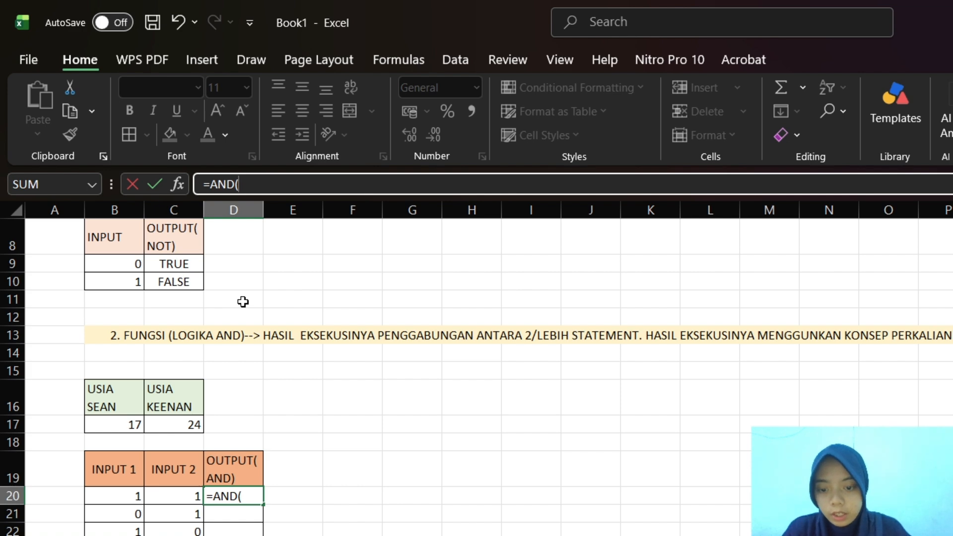
click(129, 427)
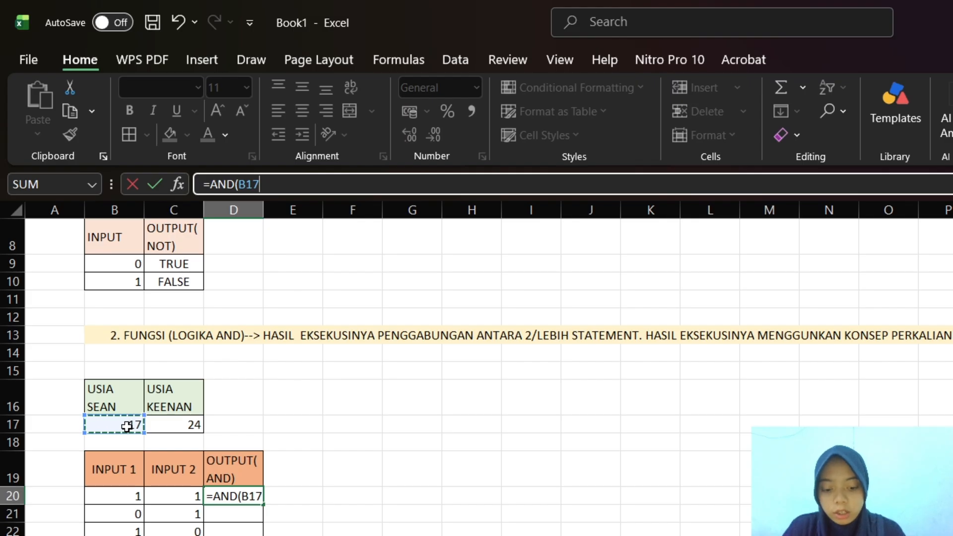
text(>)
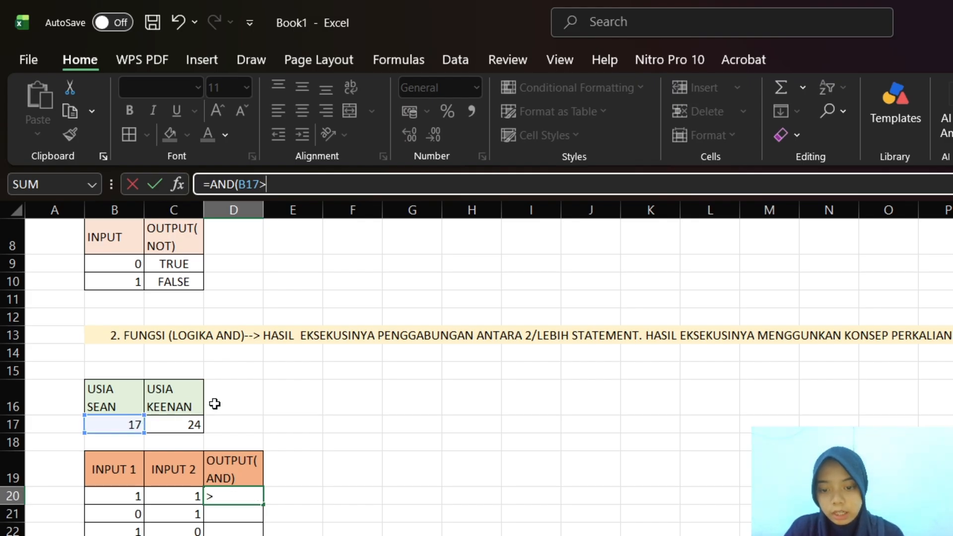
click(183, 423)
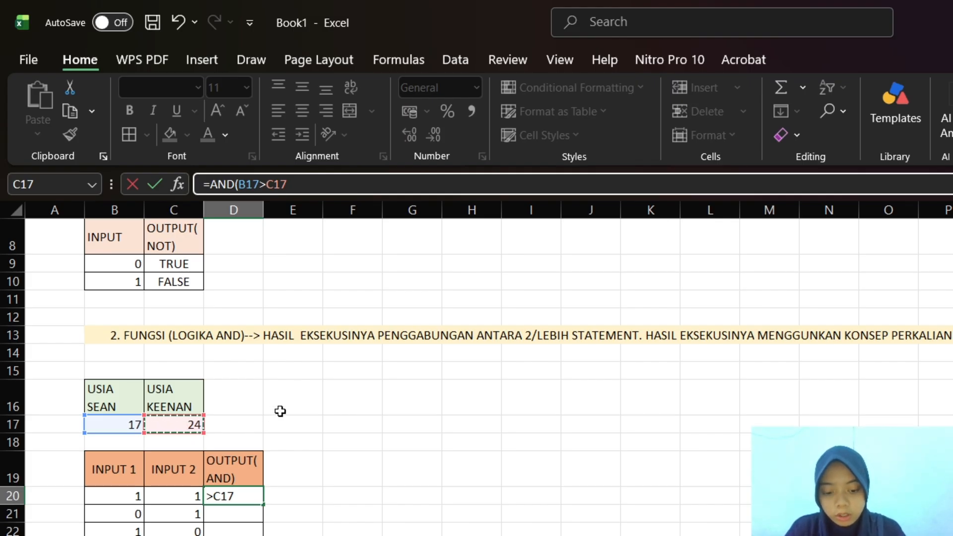
text(:C17)
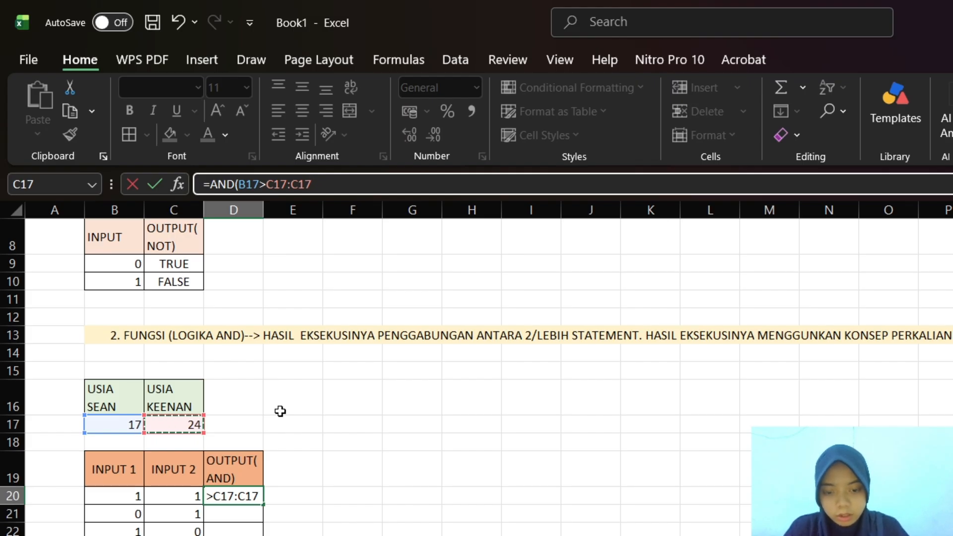
key(BackSpace)
key(BackSpace)
key(BackSpace)
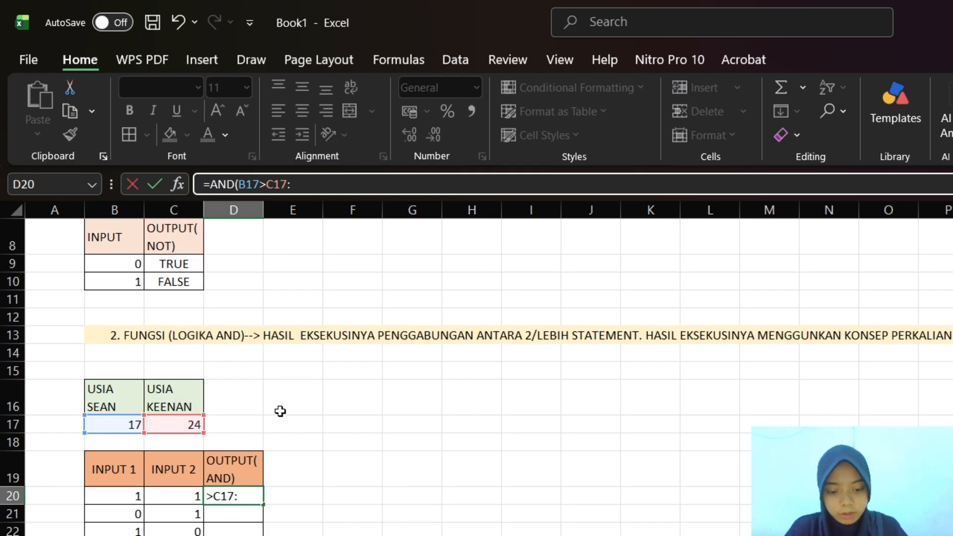
key(BackSpace)
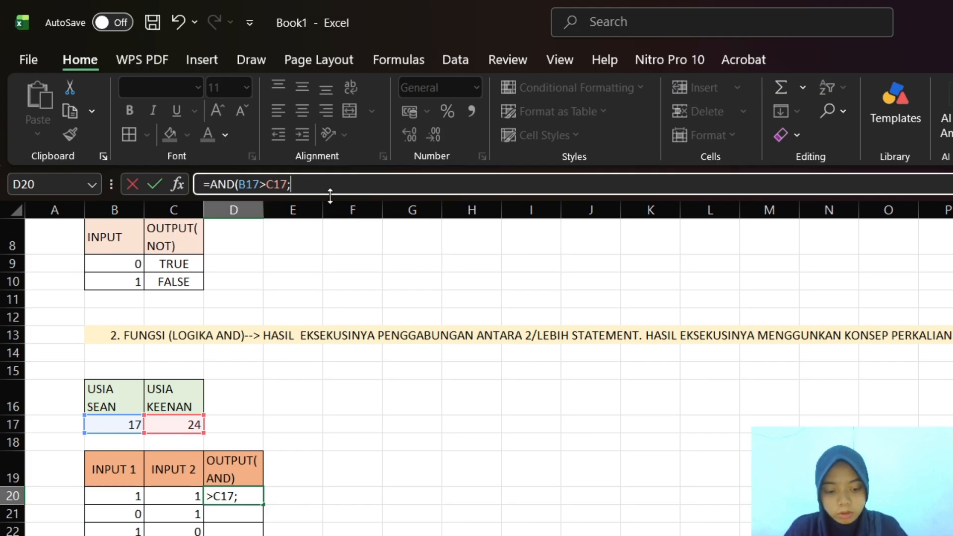
key(BackSpace)
text(;)
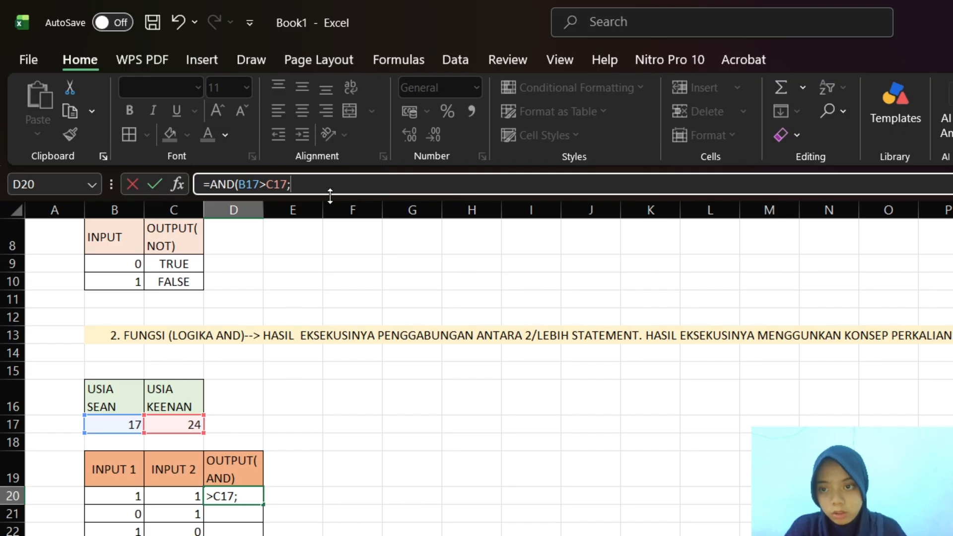
click(166, 426)
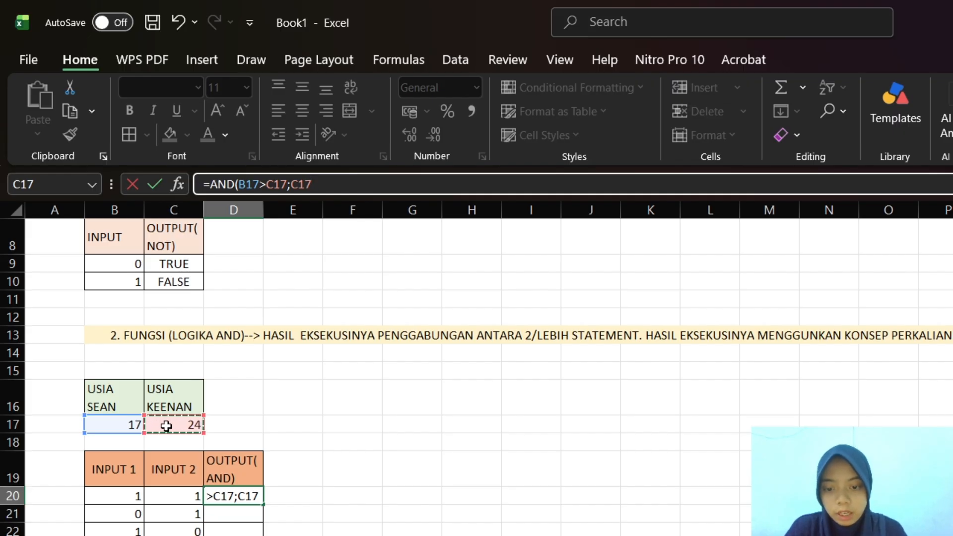
text(<)
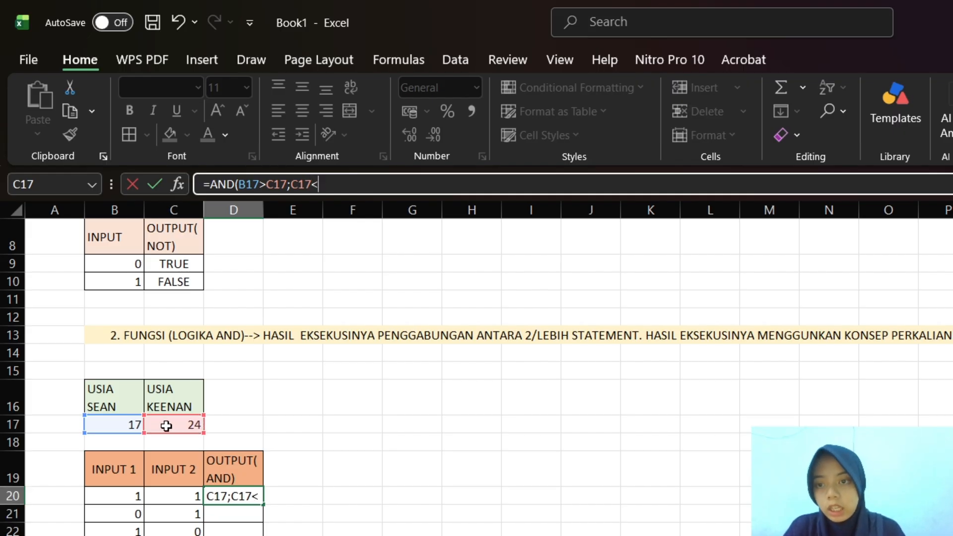
click(112, 423)
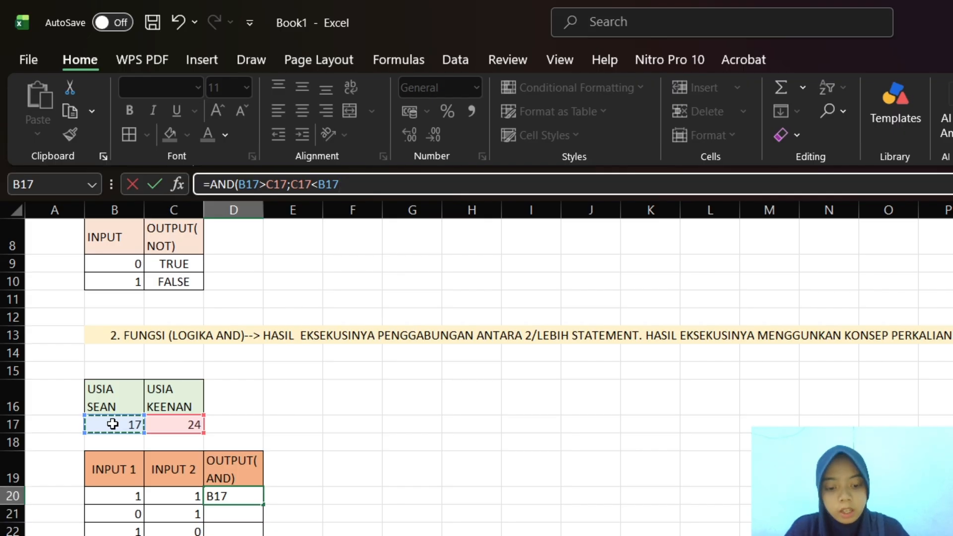
text())
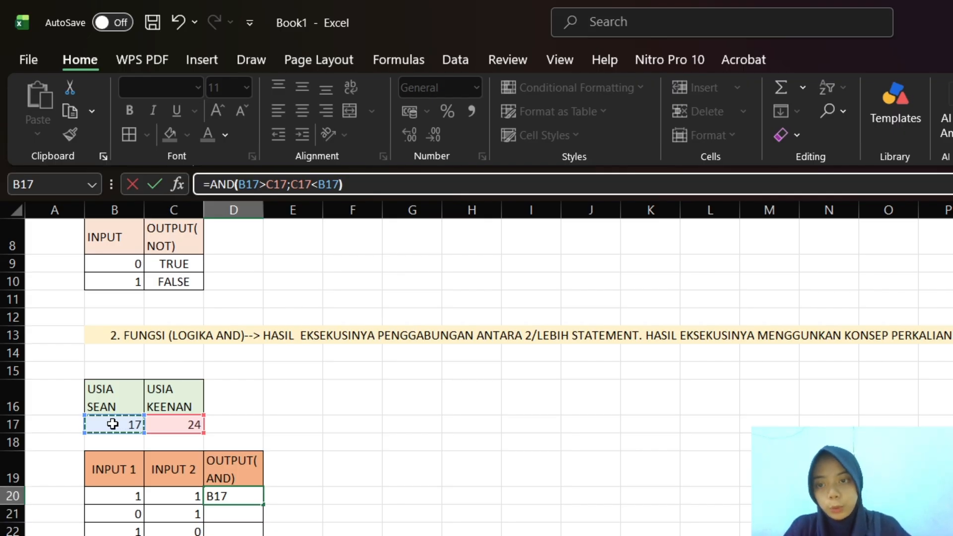
key(Return)
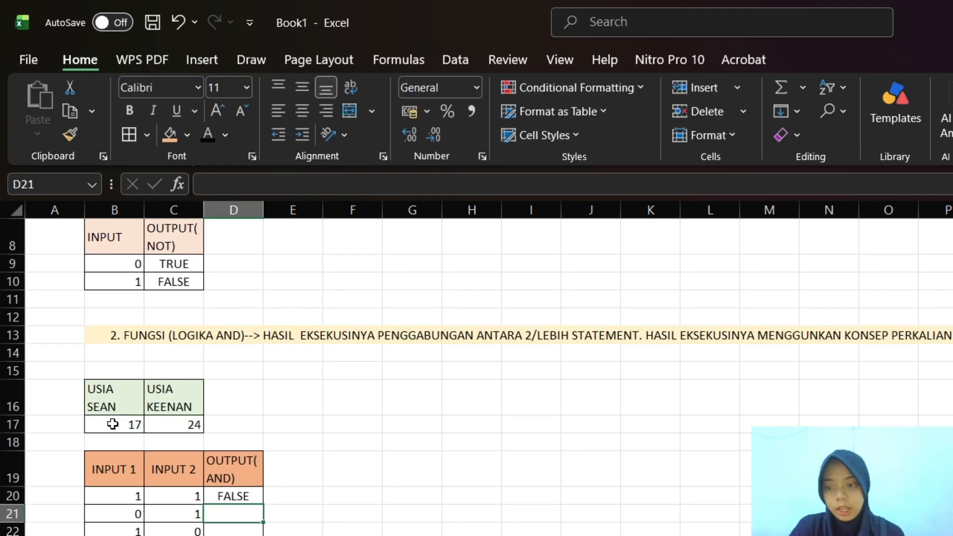
Copy the AND formula from D20 down through D23 and check the copied formulas
click(238, 497)
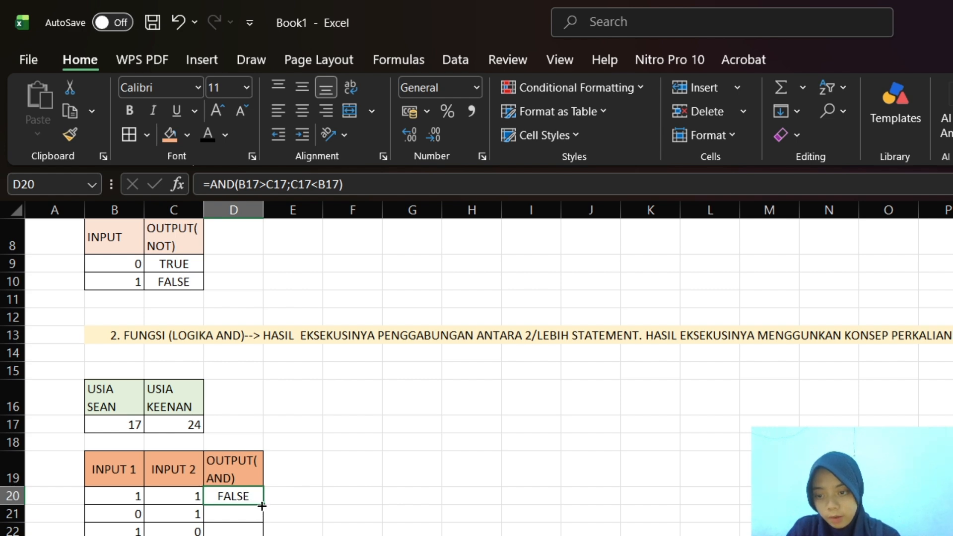
drag(263, 508, 261, 534)
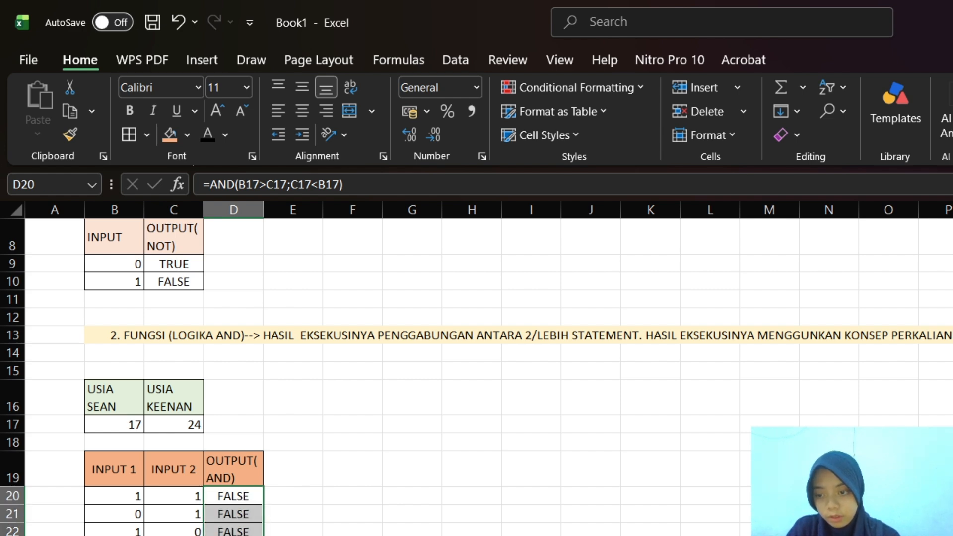
click(243, 496)
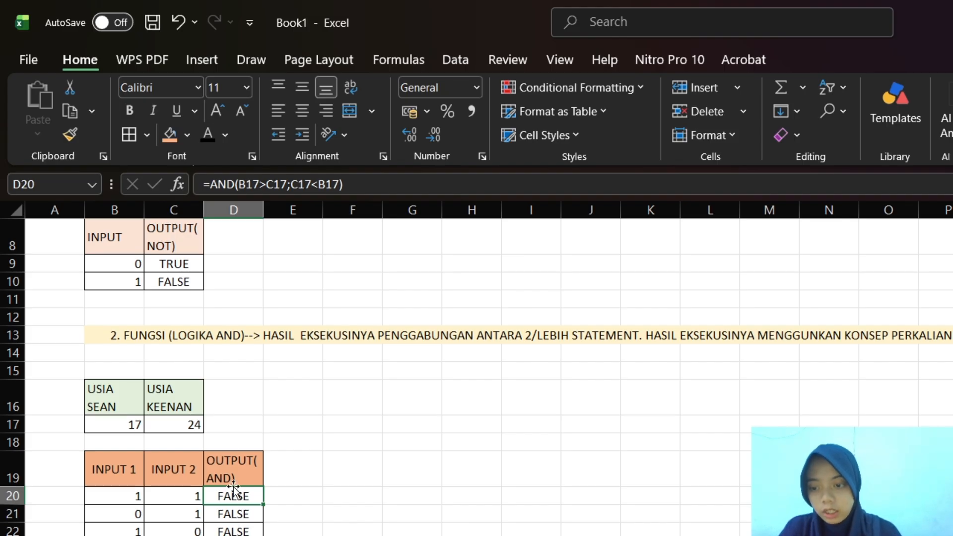
click(234, 518)
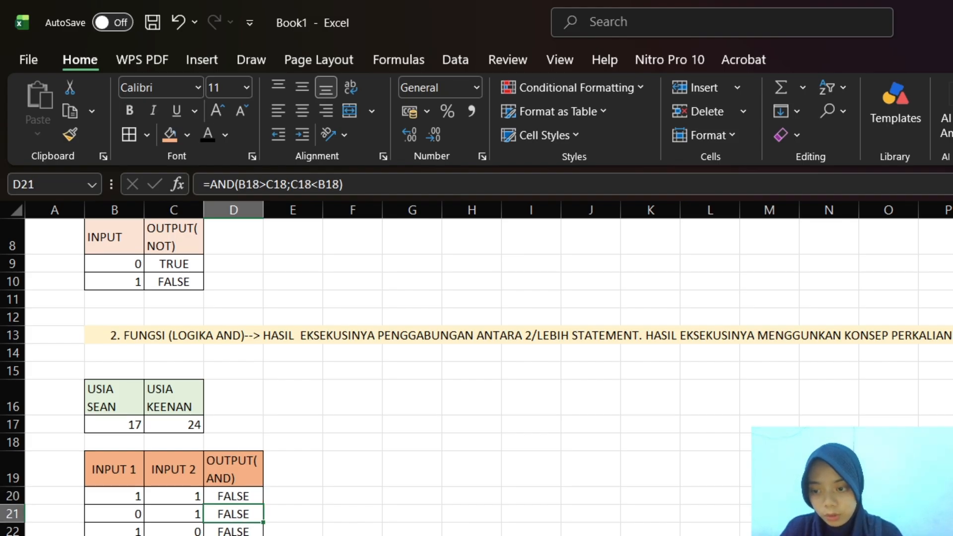
click(234, 535)
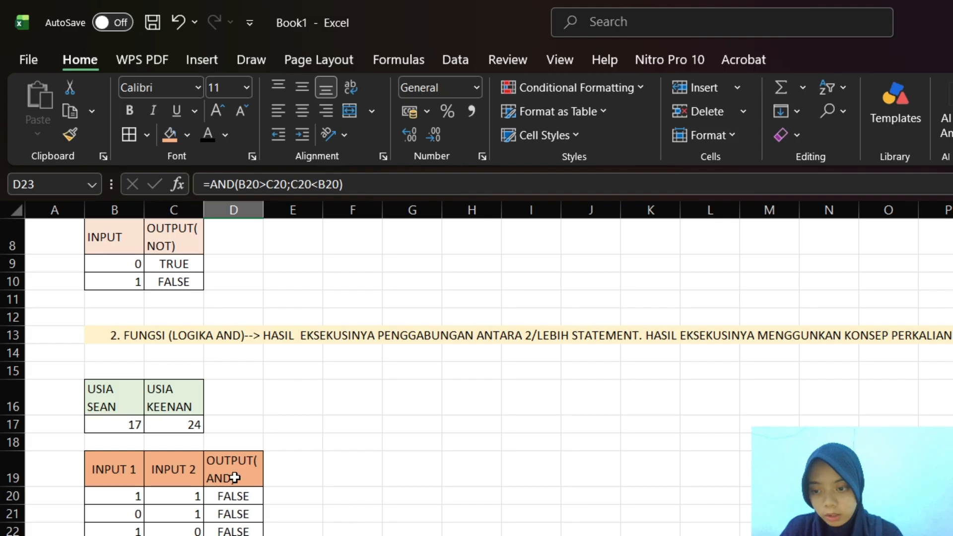
Check the AND formula in D20 and select B26 below the AND truth table for the next section heading
click(235, 497)
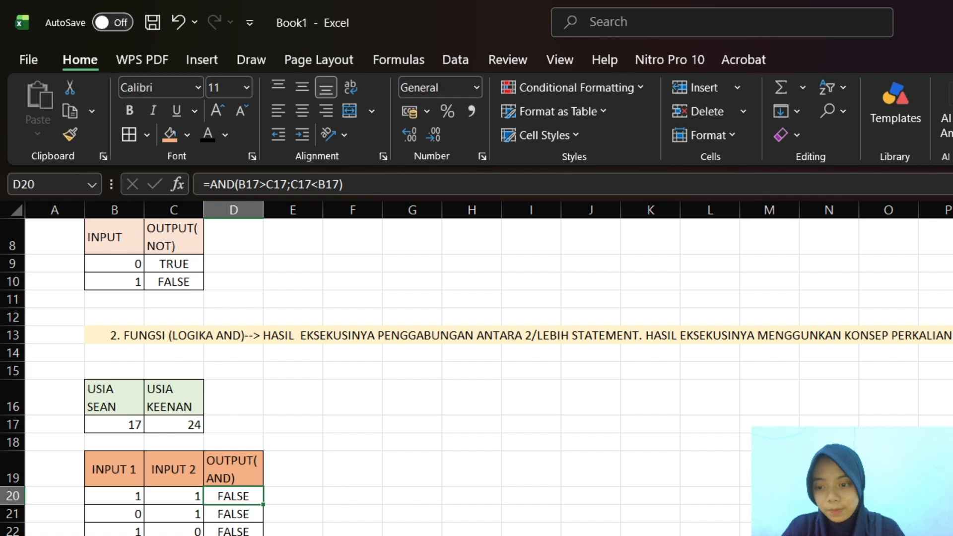
scroll(240, 415, down, 2)
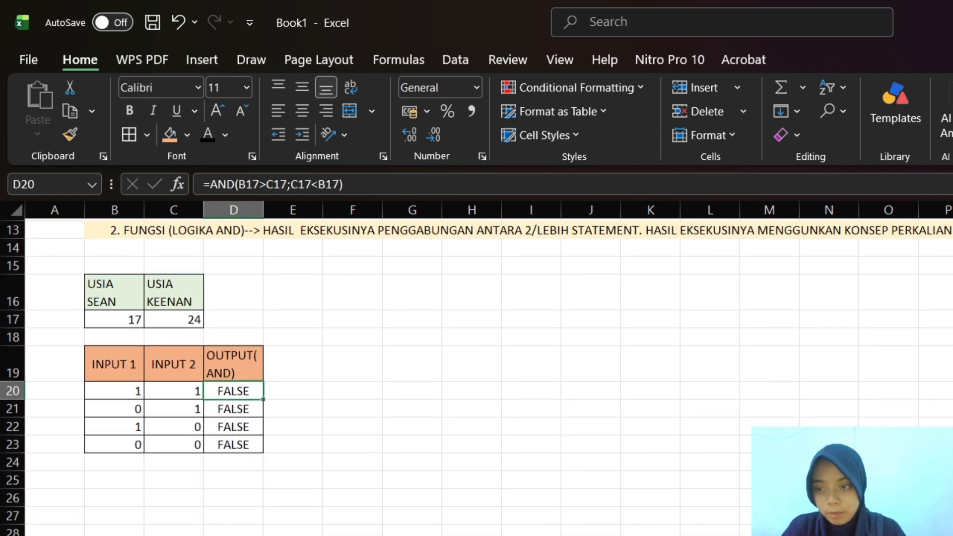
click(96, 500)
scroll(97, 500, up, 1)
scroll(96, 500, up, 1)
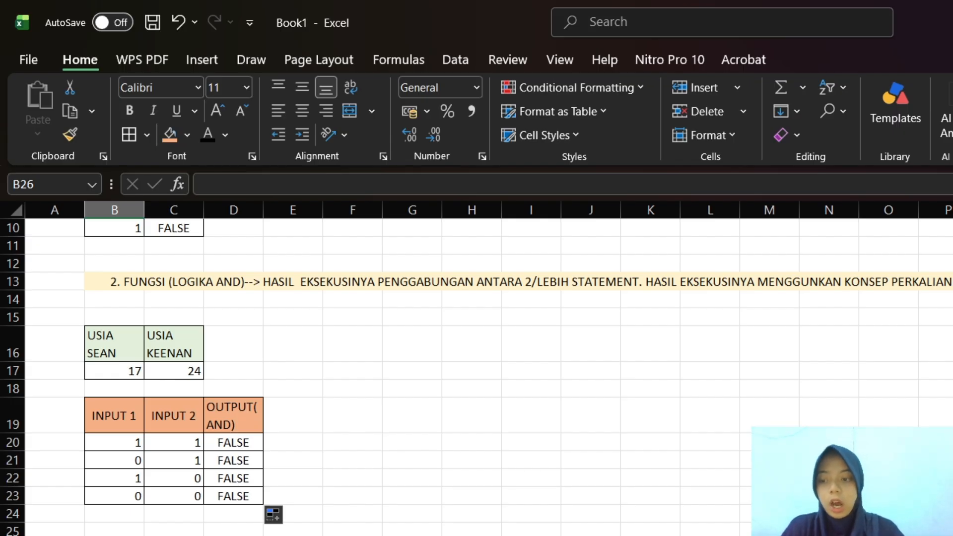
text(DISJUN)
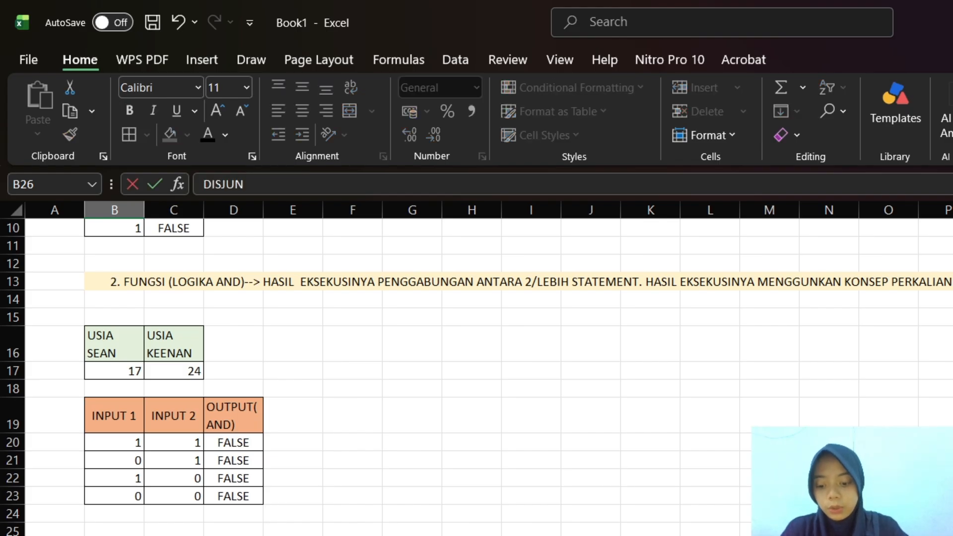
text(G)
key(BackSpace)
key(BackSpace)
key(BackSpace)
key(BackSpace)
key(BackSpace)
key(BackSpace)
key(BackSpace)
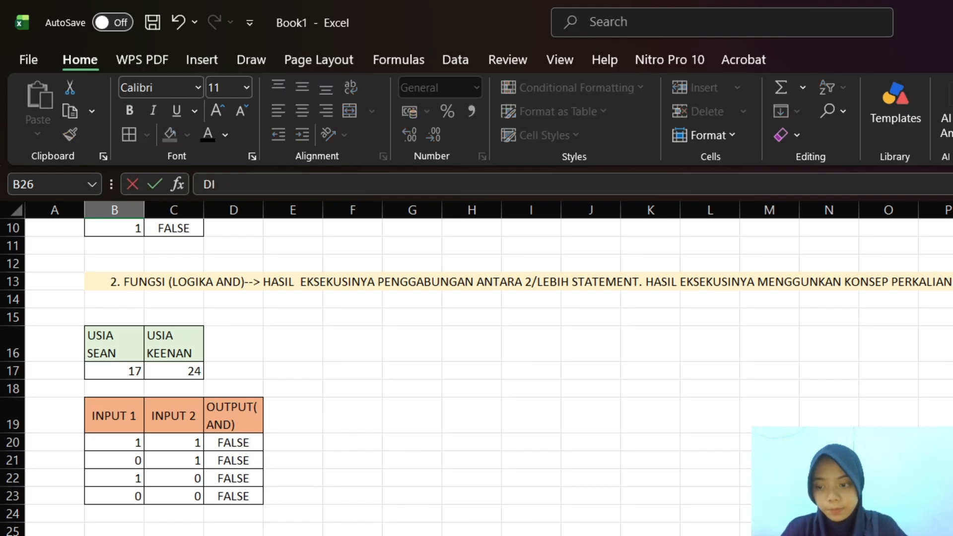
Begin the third section's heading in B26 with the text "3.DISJUNGSI (LOGIKA OR)-->"
text(3)
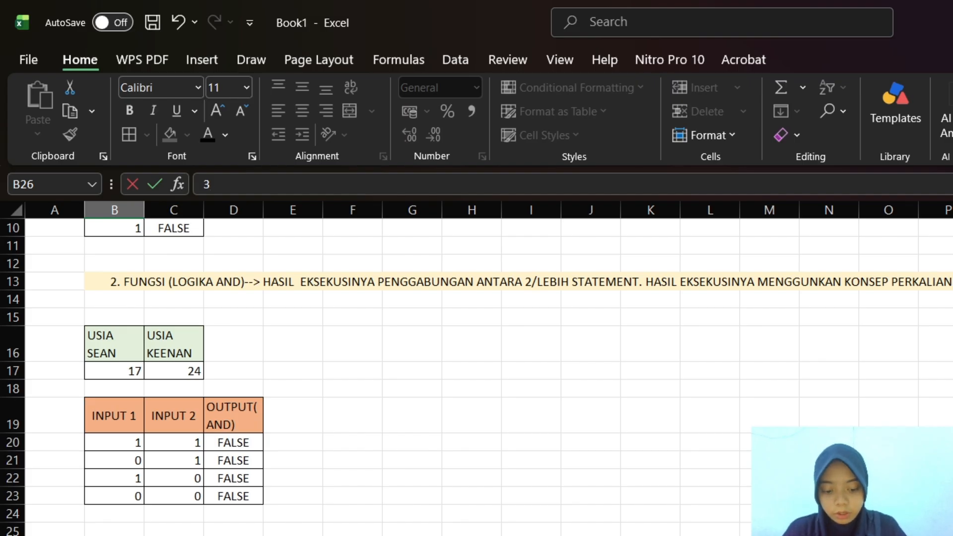
text(,DISJUNGSI)
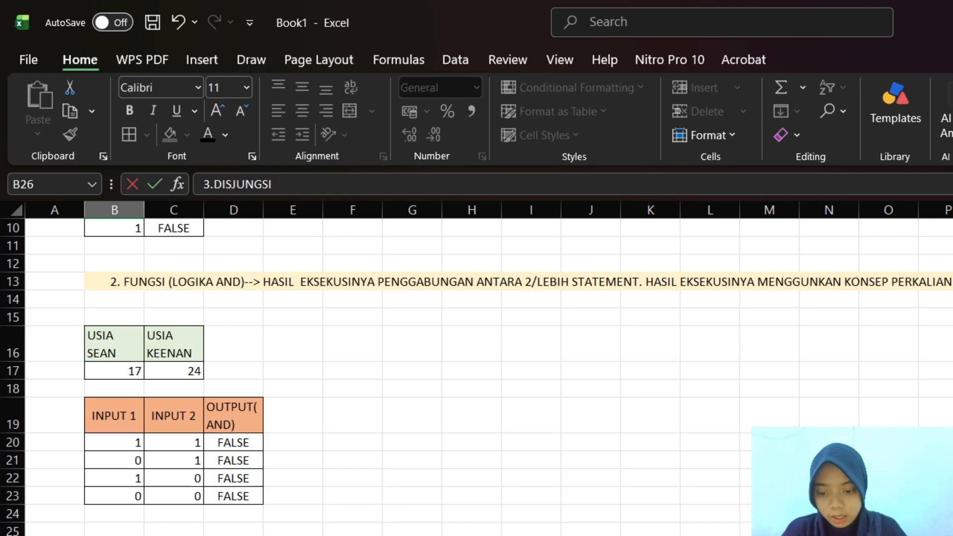
text( (LO)
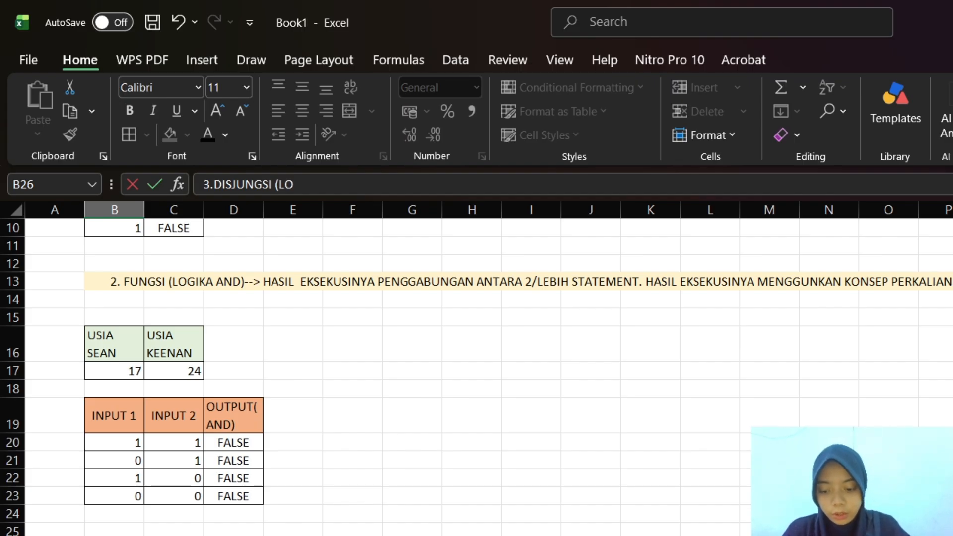
text(GIKA OR)--)
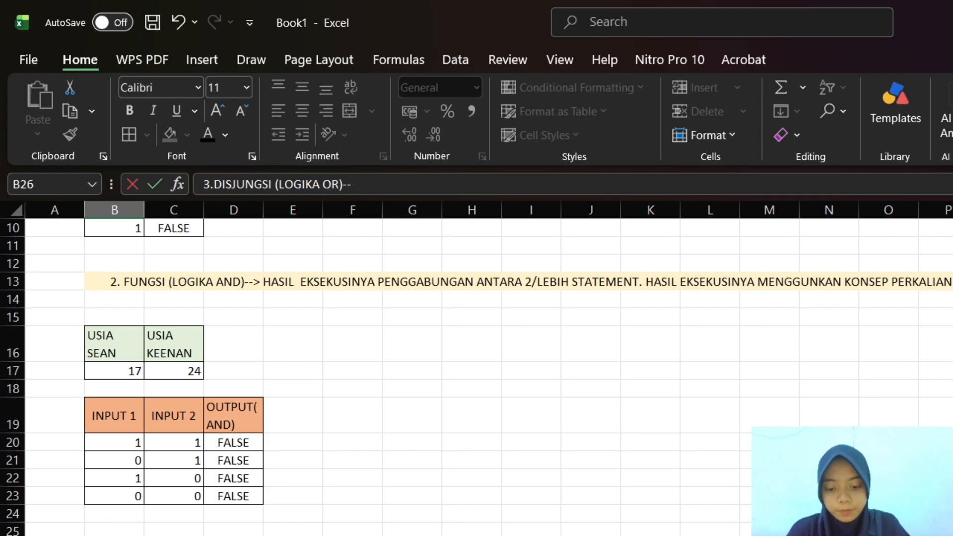
text(>)
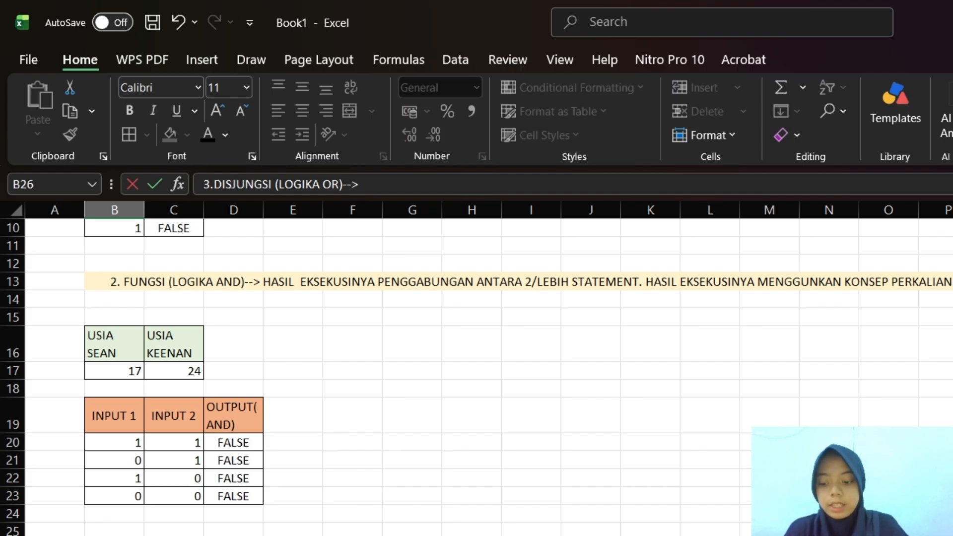
text( HA)
Continue the B26 heading with the description "HASIL EKSEKUSINYA PENGGABUNGAN 2 ATAU LEBIH STATEMENT"
text(L EKSEKUSI)
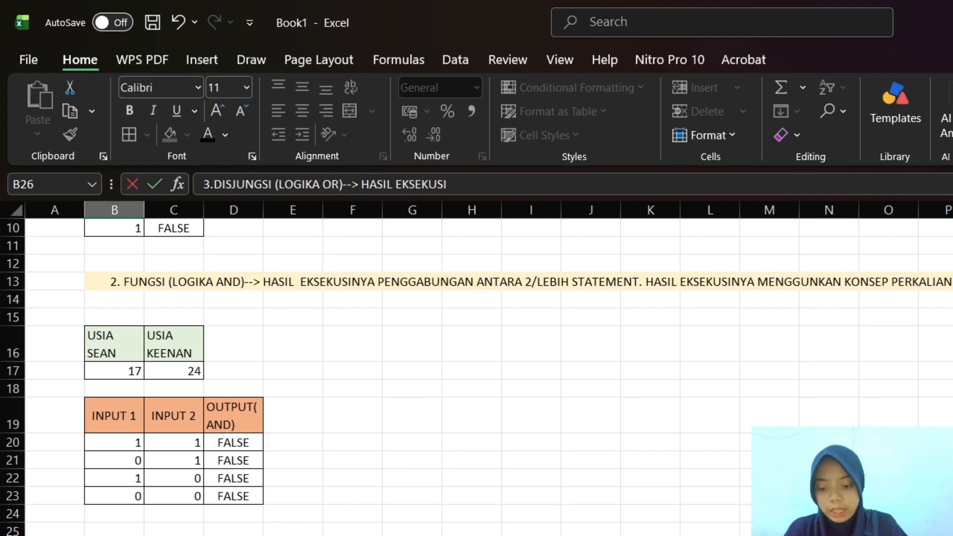
text(NYA)
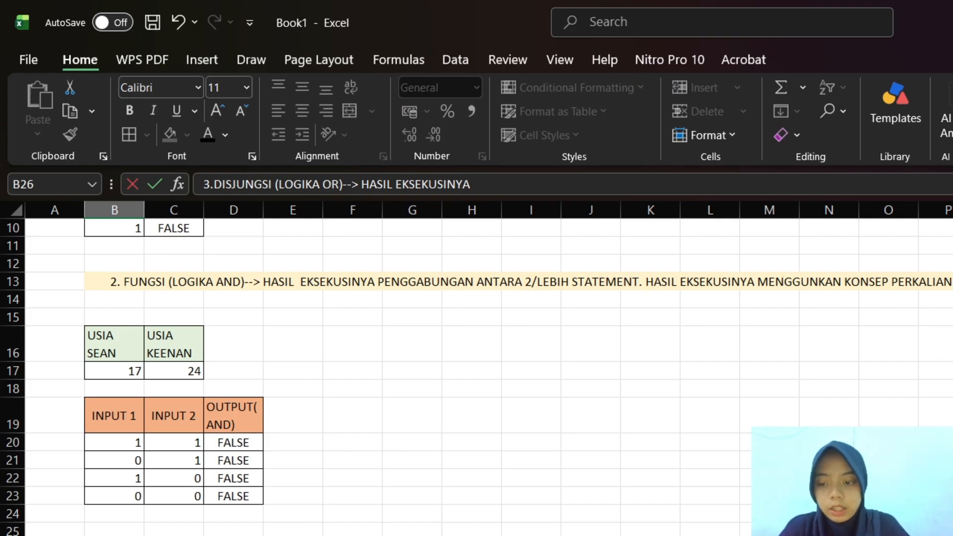
text( PENGGA)
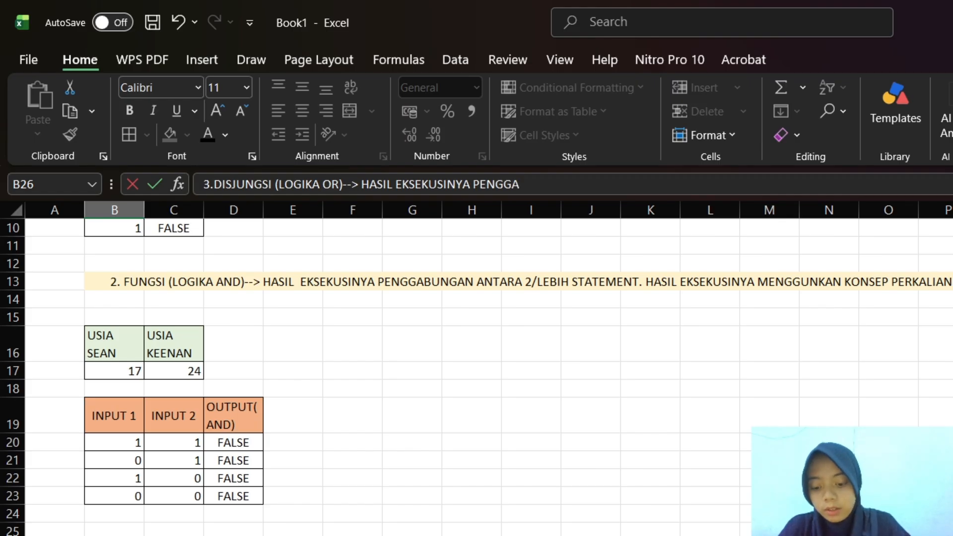
text(BUNGAN)
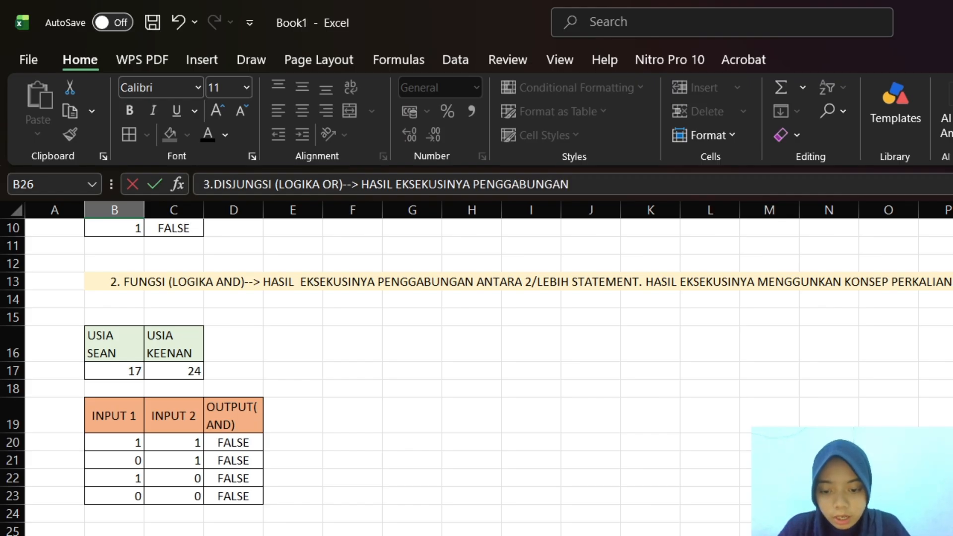
text( 2 ATA)
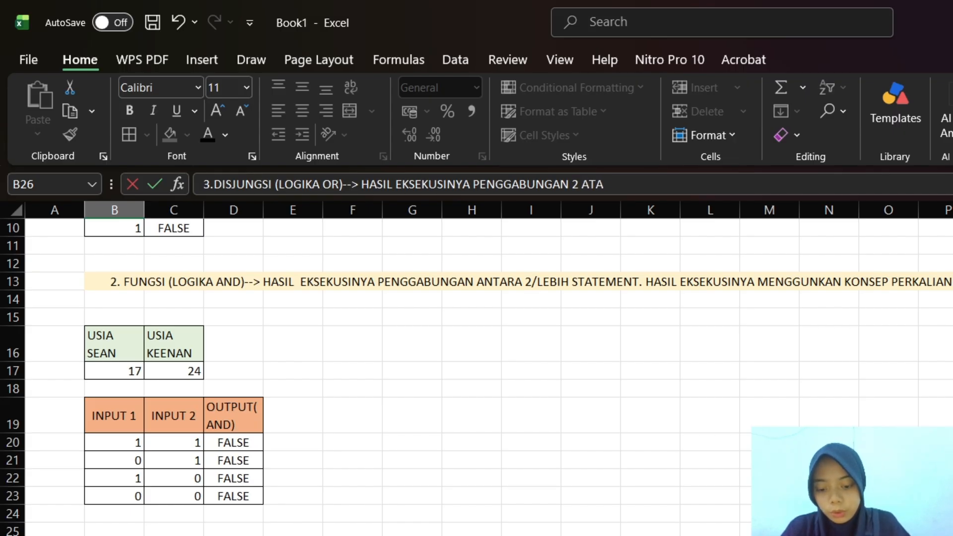
text(IU LEBIH S)
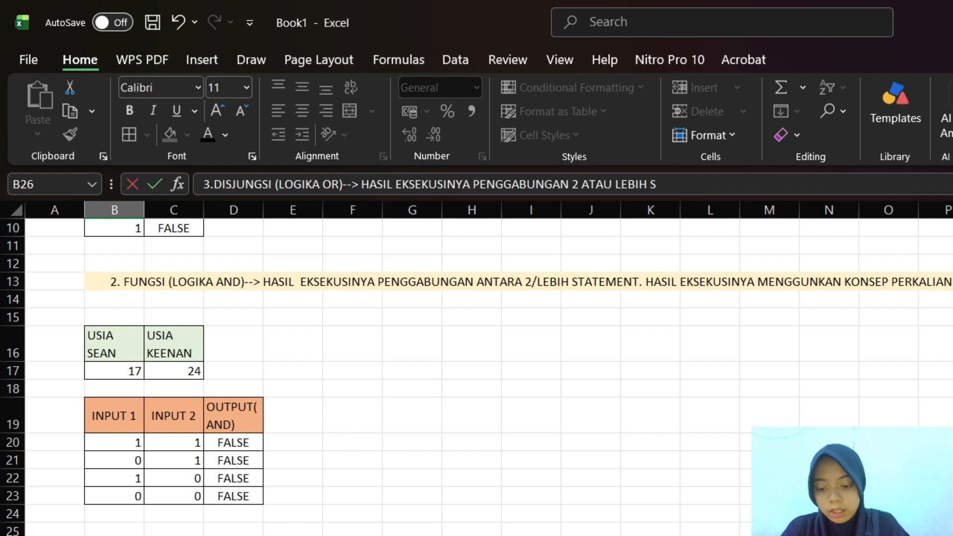
text(TATEMENT)
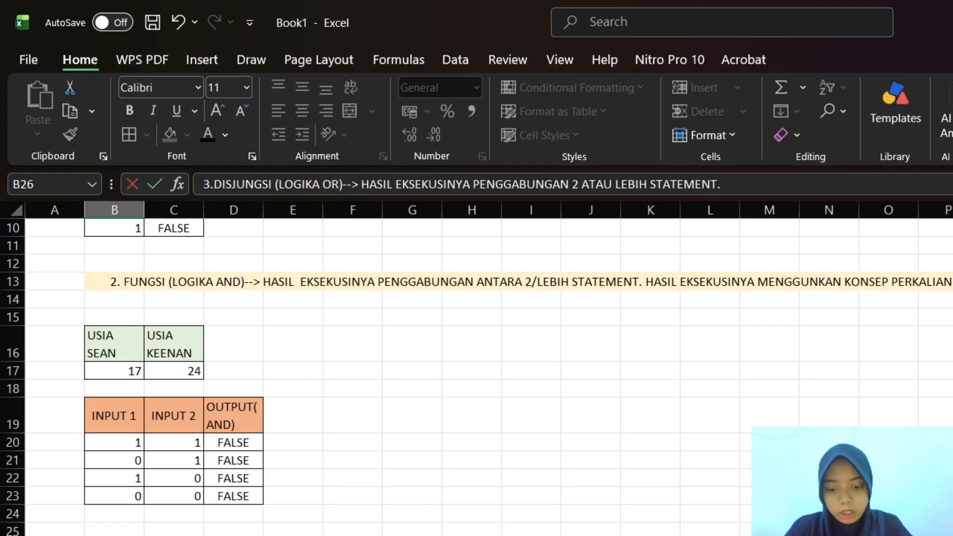
text(. HASIL)
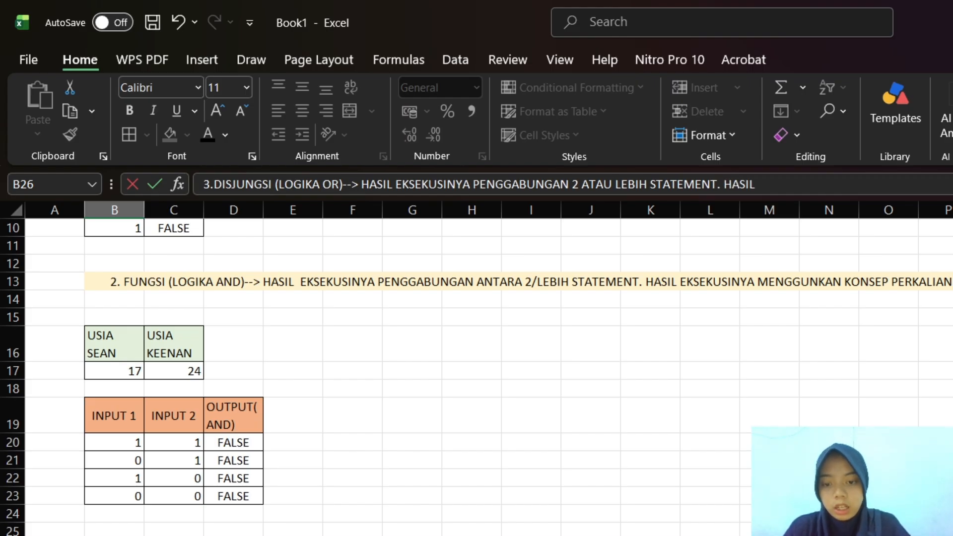
text( OUTP)
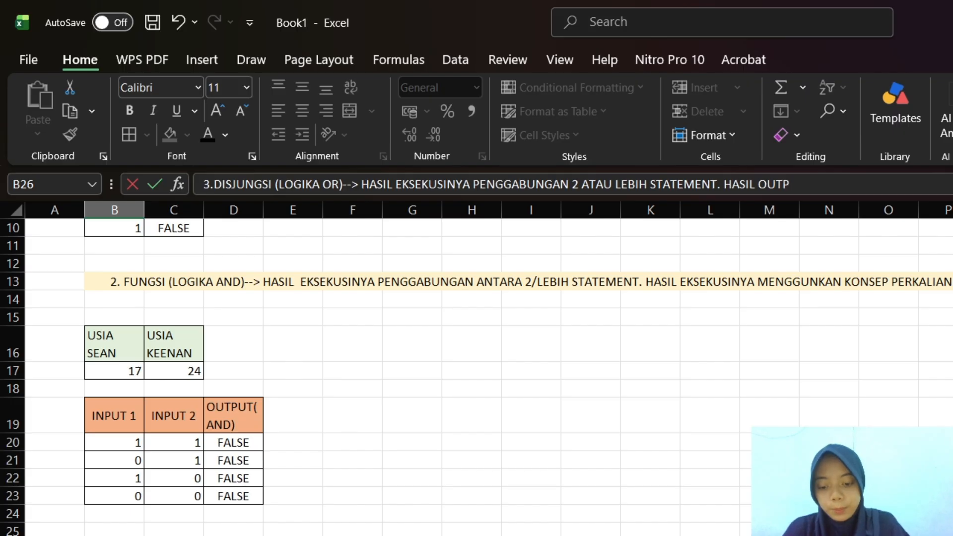
text(UTNYA)
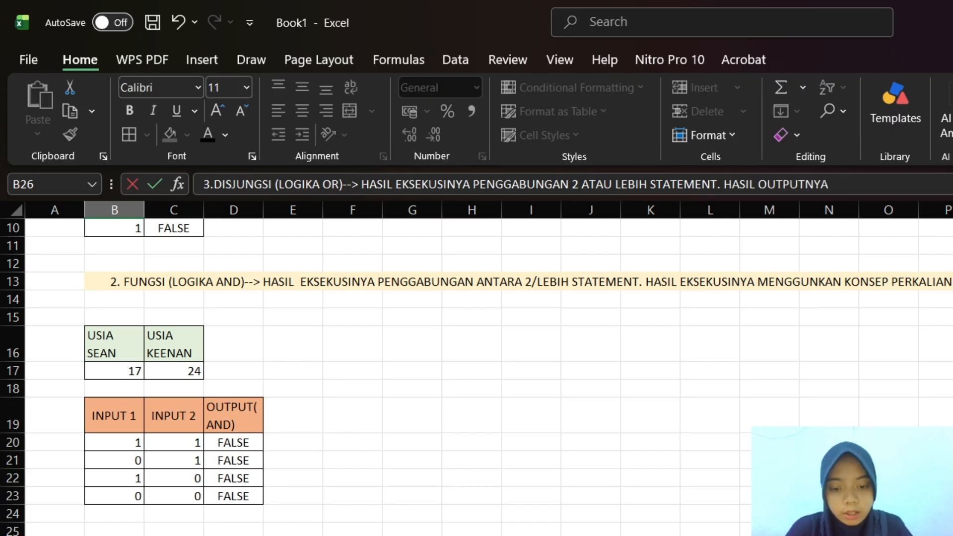
text( ME)
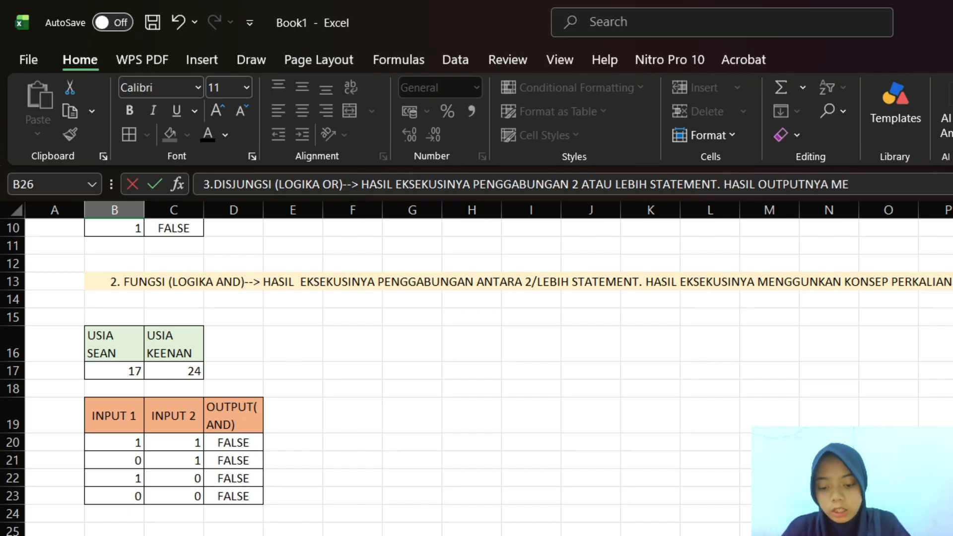
text(RUPAKAN TRUE AT)
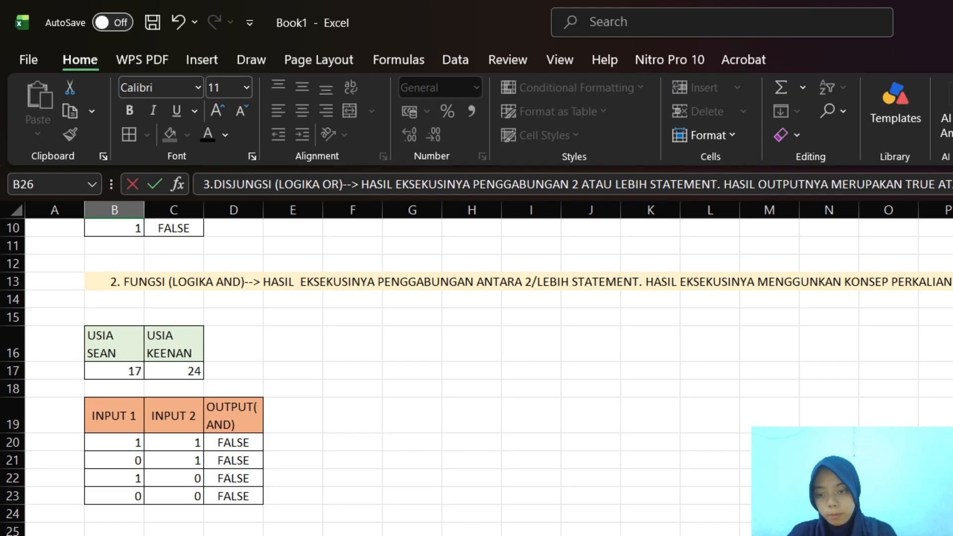
Merge and center the OR section heading across row 26, starting from B26
drag(102, 535, 952, 535)
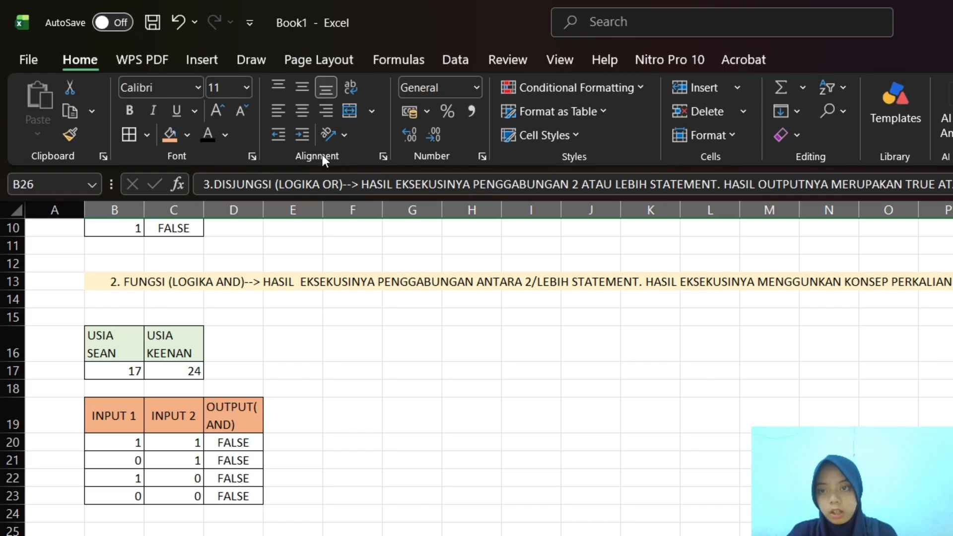
click(353, 85)
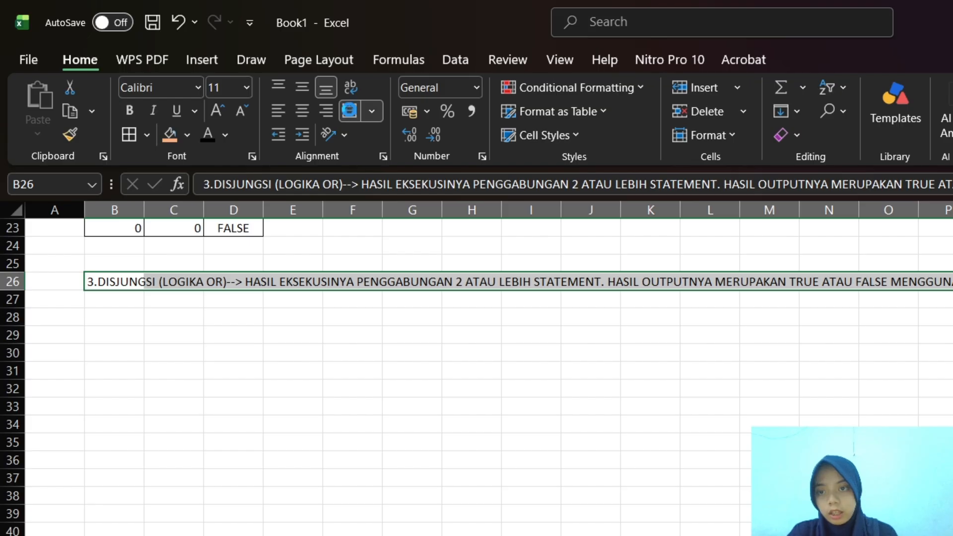
click(350, 109)
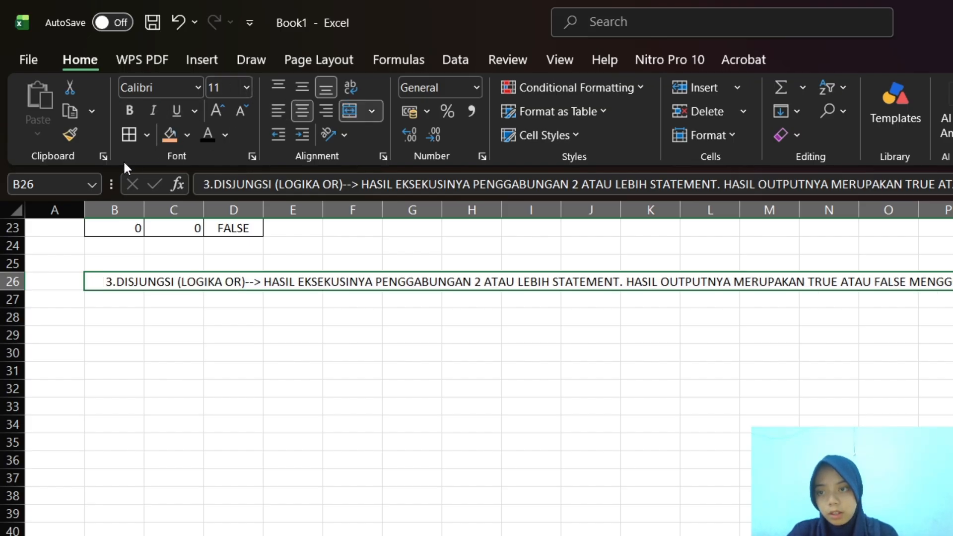
Give the merged OR section heading in row 26 a light red fill
click(187, 138)
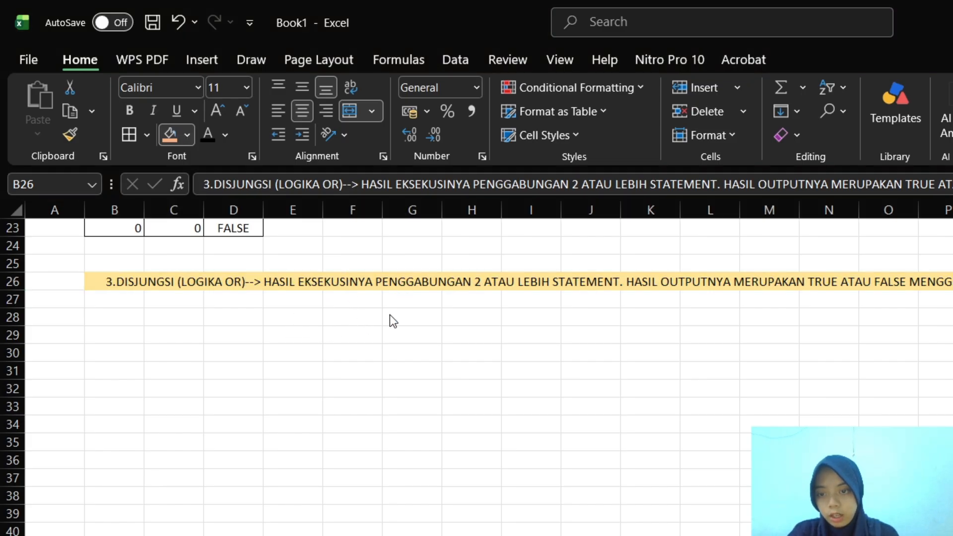
click(222, 513)
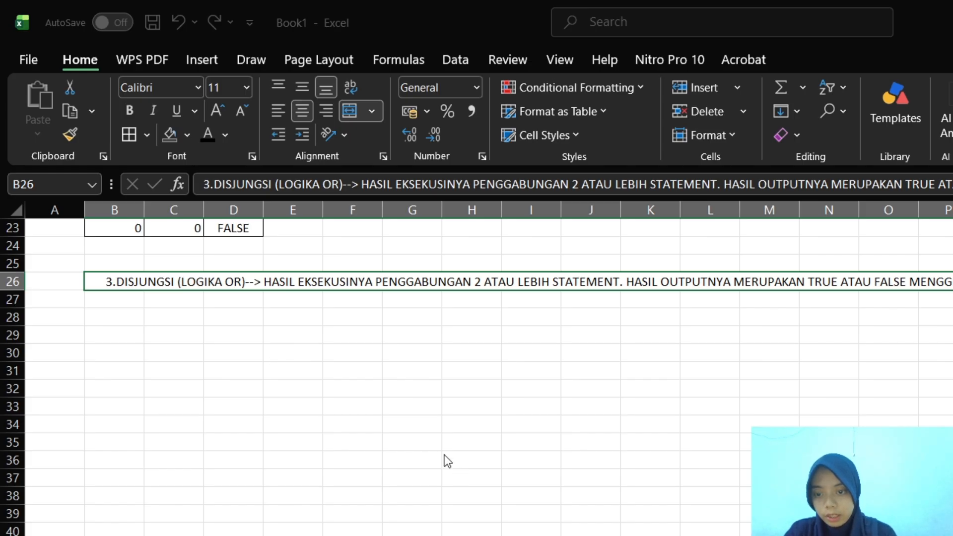
click(442, 228)
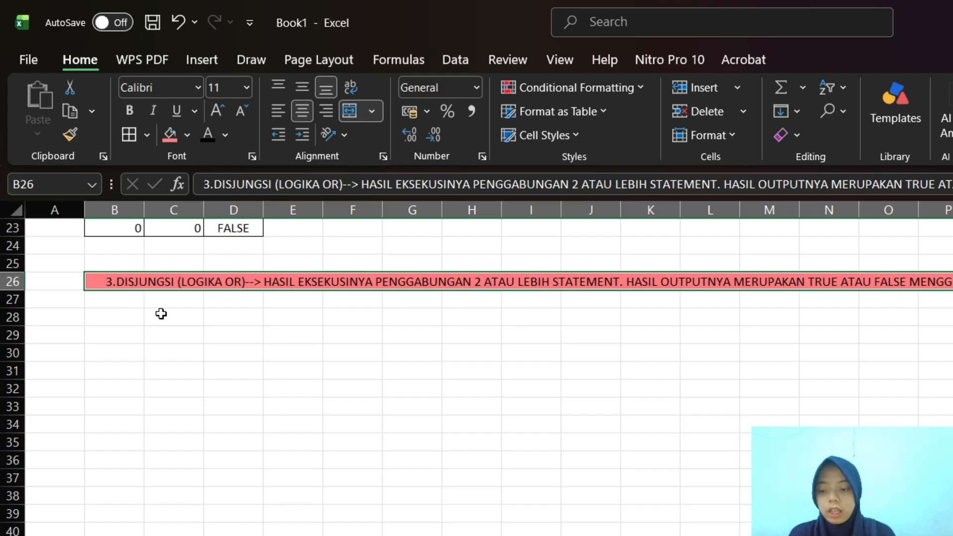
Copy the two-column age table B16:C17 from the AND section to B29 in the OR section
click(109, 330)
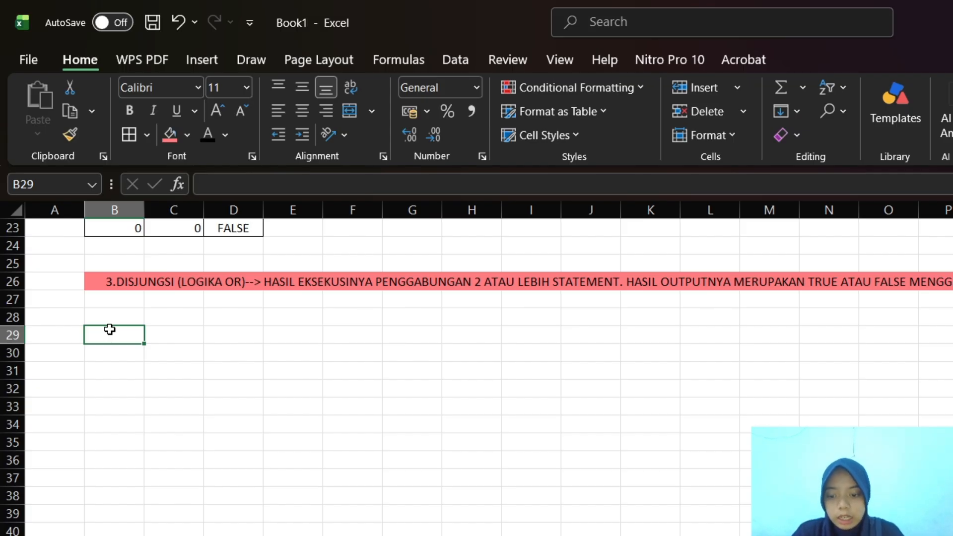
scroll(110, 329, up, 3)
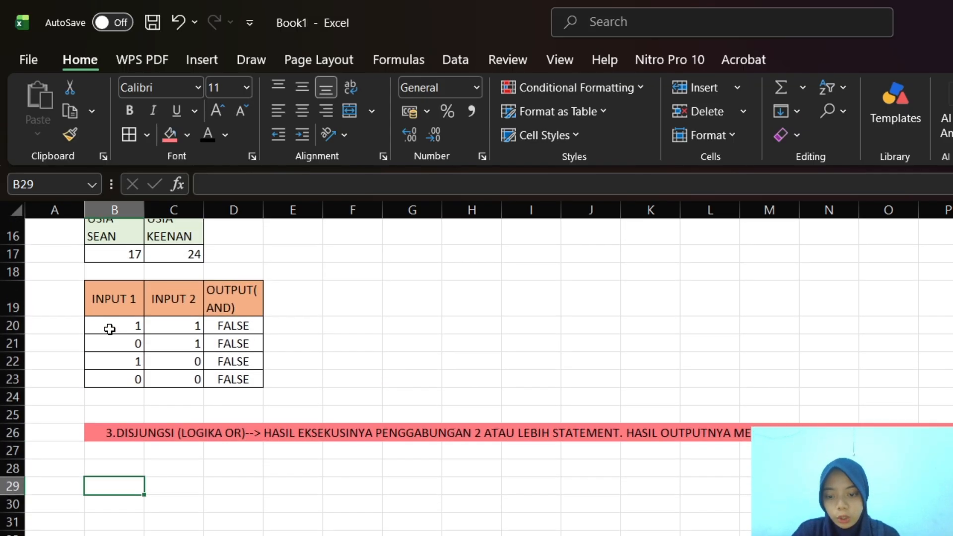
scroll(110, 330, up, 1)
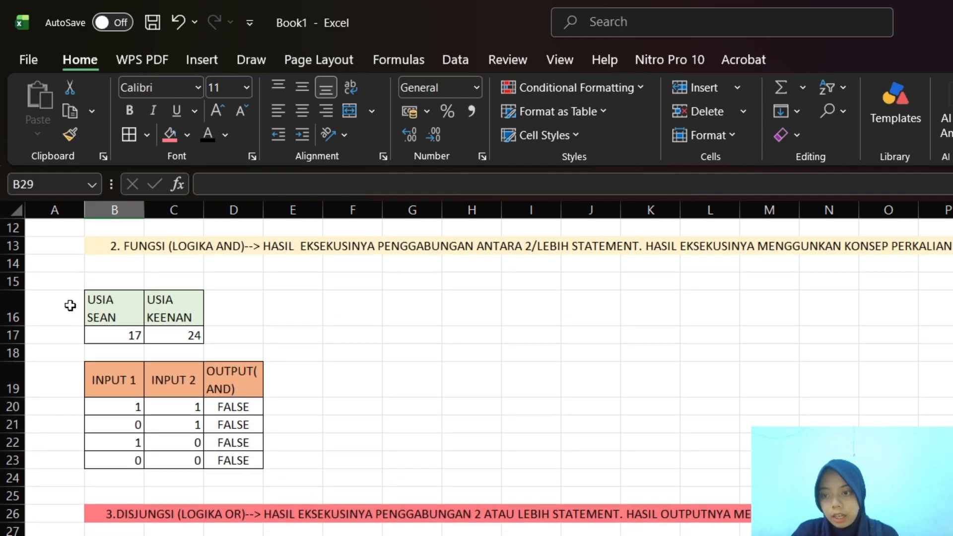
click(73, 306)
click(110, 304)
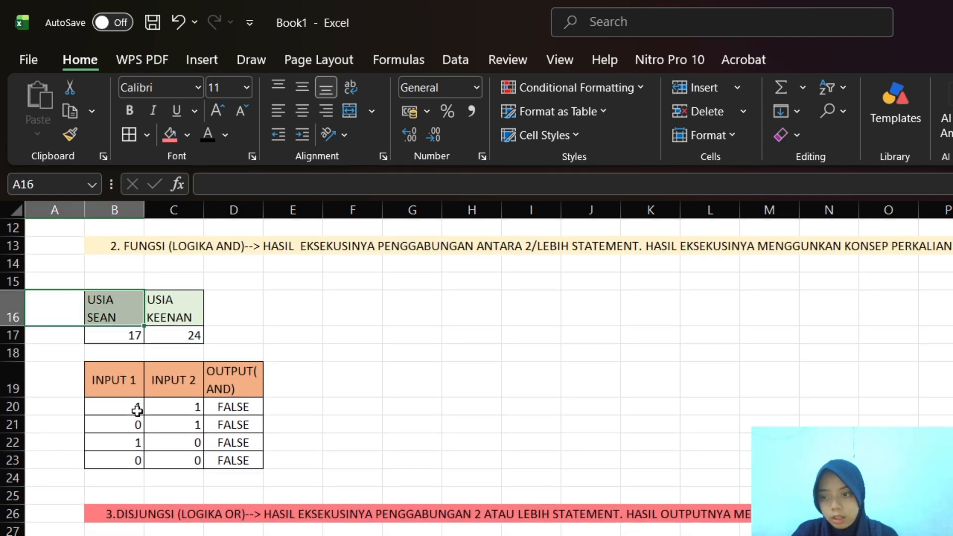
drag(136, 409, 178, 335)
click(130, 294)
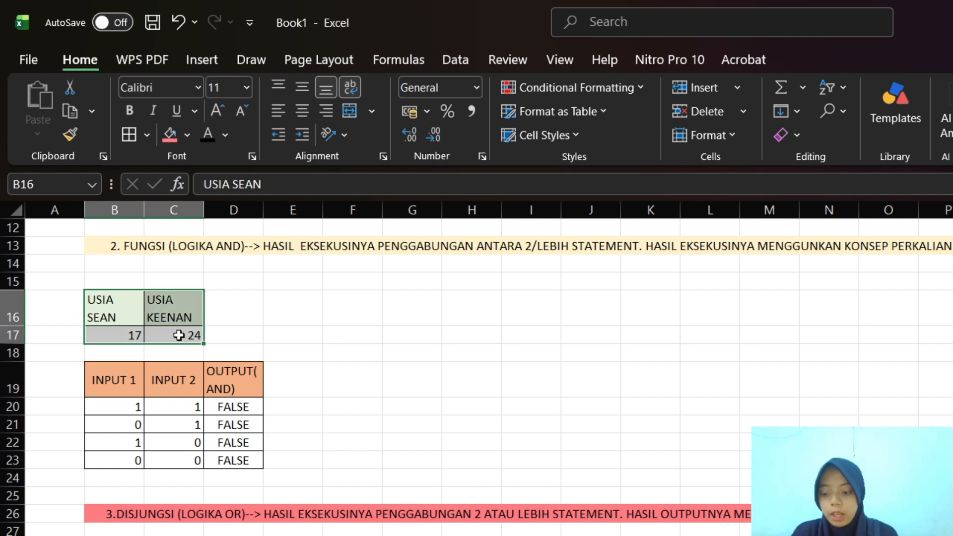
key(ctrl+c)
scroll(179, 335, down, 2)
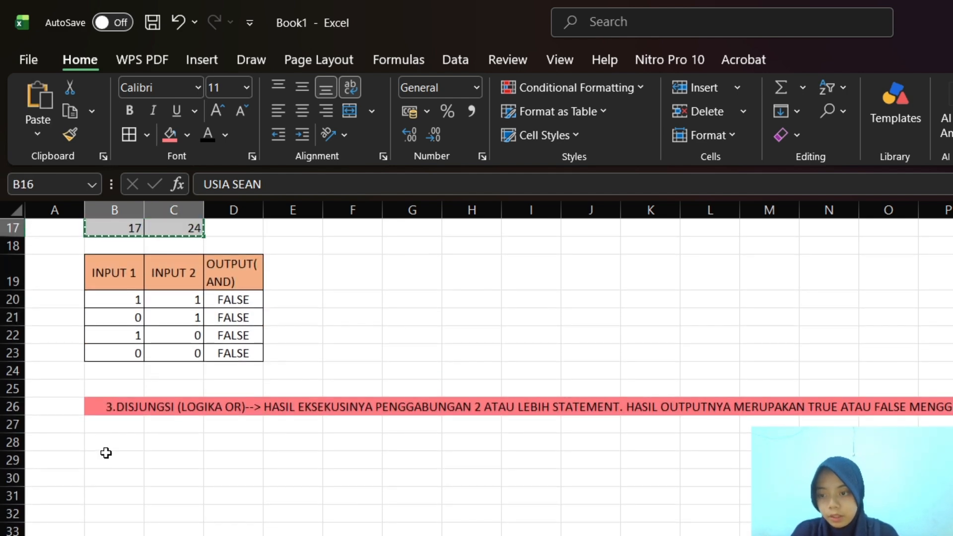
click(106, 455)
key(ctrl+v)
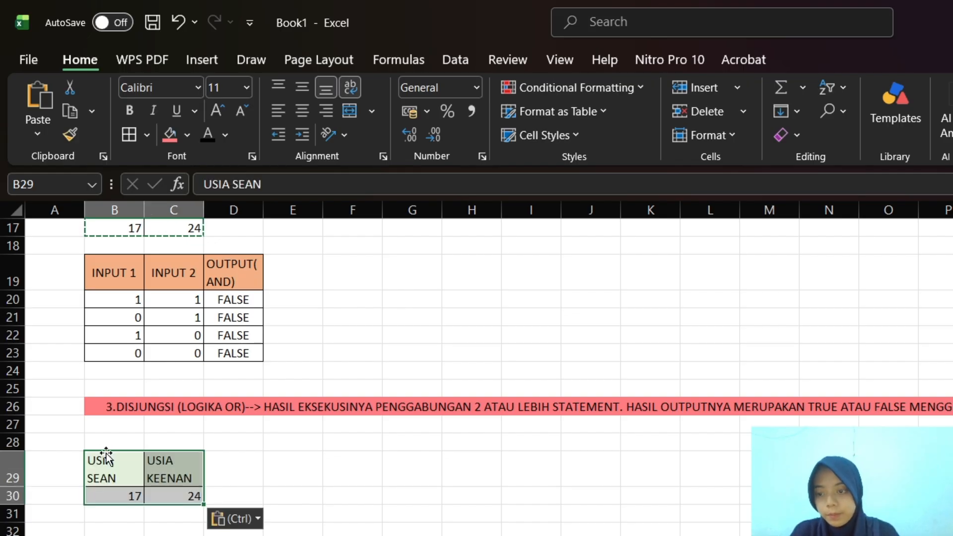
Copy the AND truth table B19:D23 to B33 in the OR section
click(91, 260)
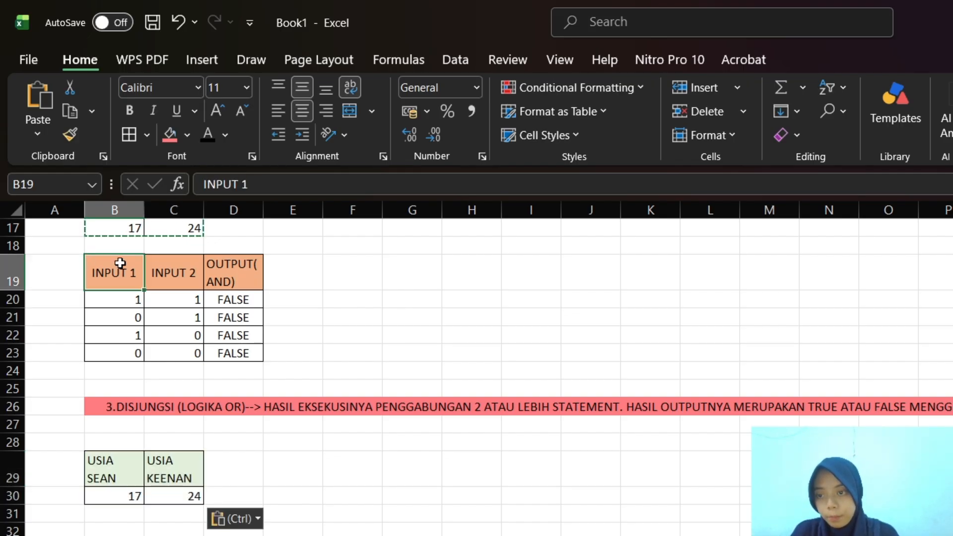
drag(121, 270, 242, 353)
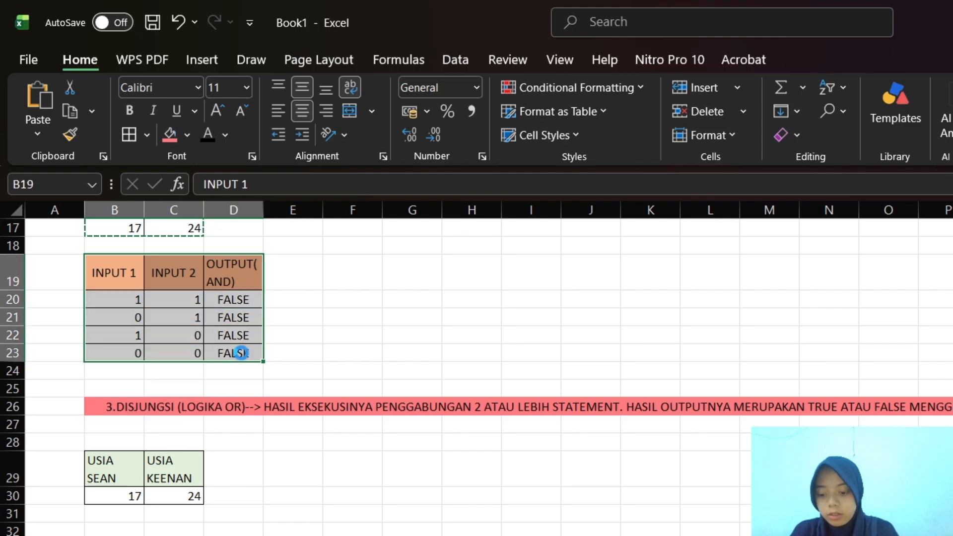
key(ctrl+c)
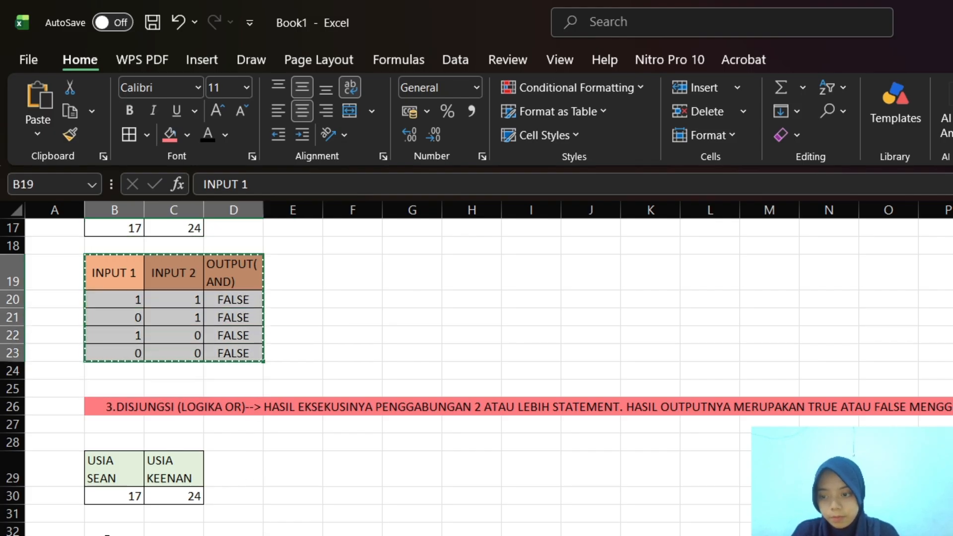
click(107, 535)
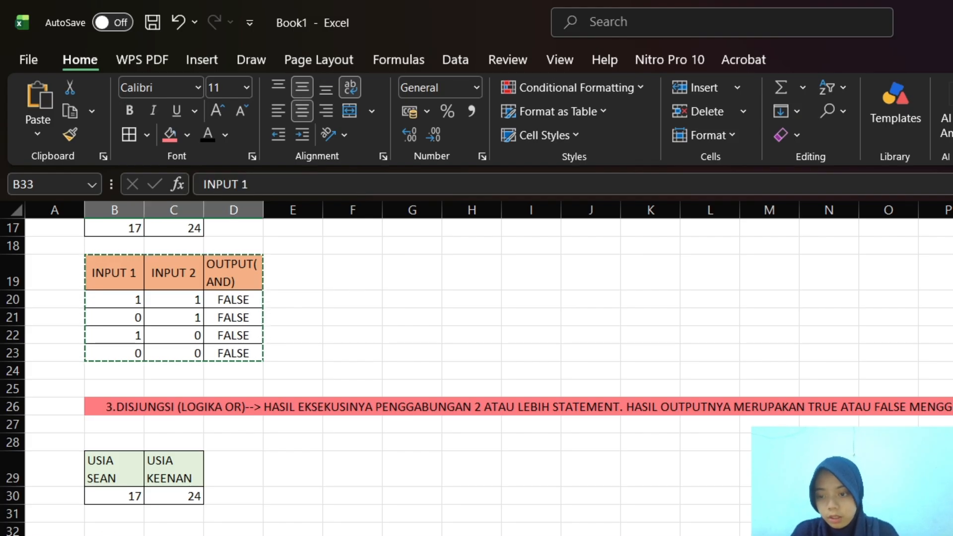
Change the output column heading in D33 to OUTPUT(OR)
click(233, 535)
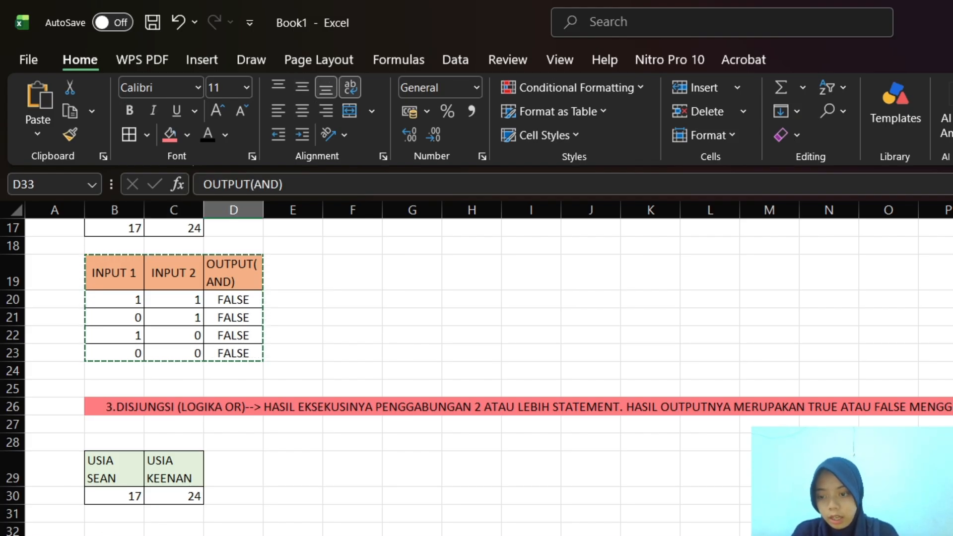
scroll(234, 531, down, 1)
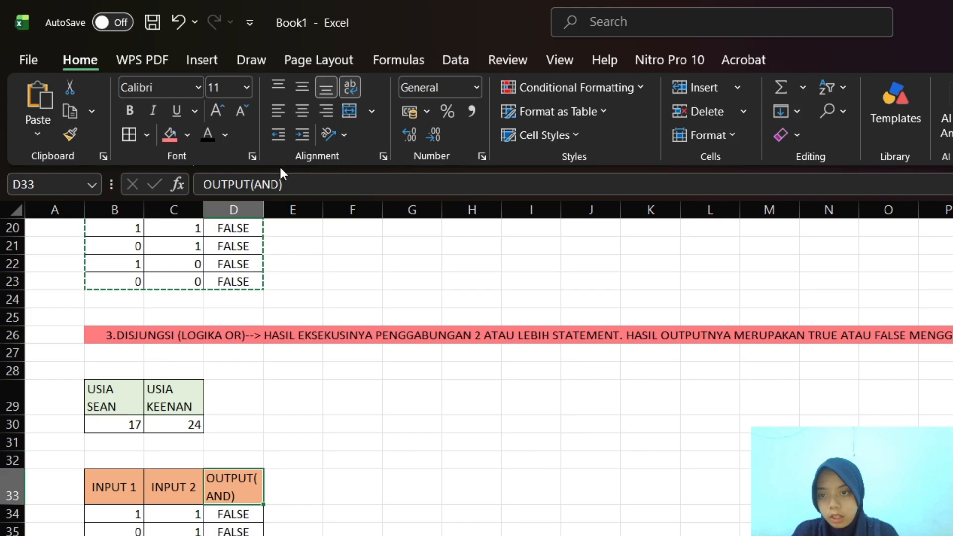
click(295, 181)
key(BackSpace)
key(BackSpace)
key(BackSpace)
key(BackSpace)
key(BackSpace)
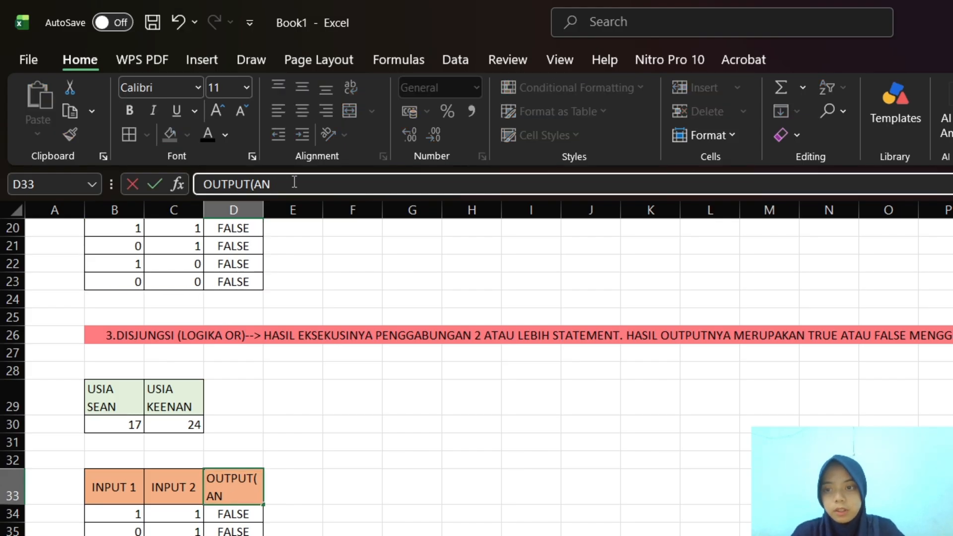
text((OR)
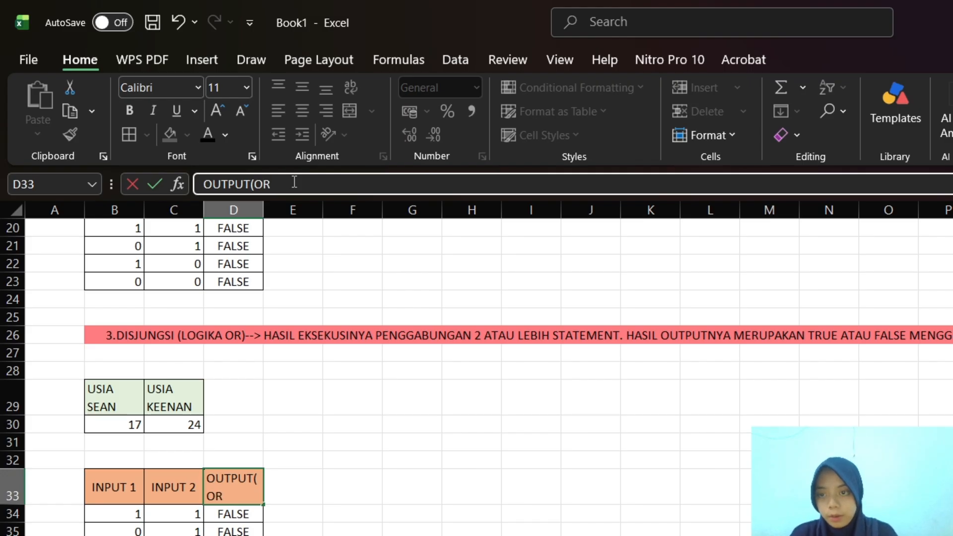
text())
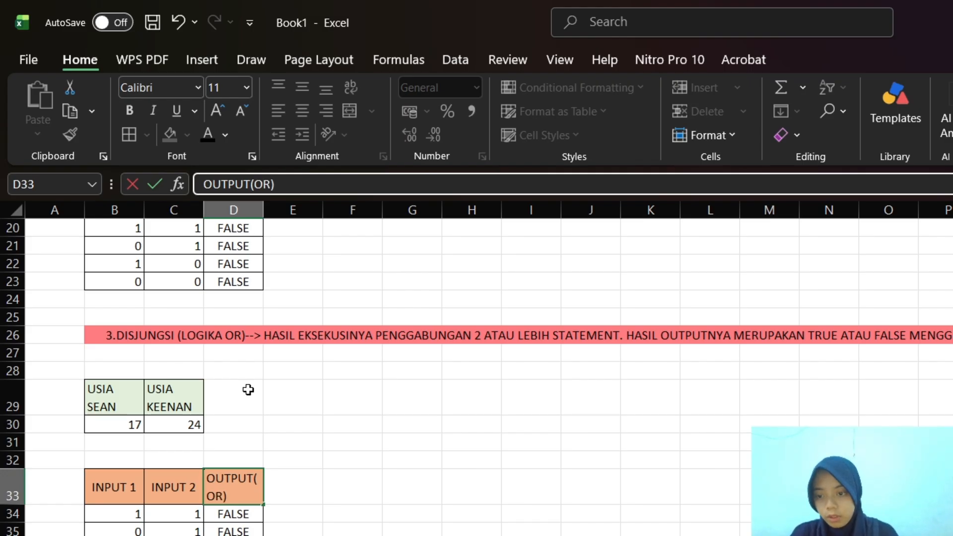
Clear the copied AND formulas from output cells D34:D37 of the OR truth table
drag(227, 510, 237, 535)
key(BackSpace)
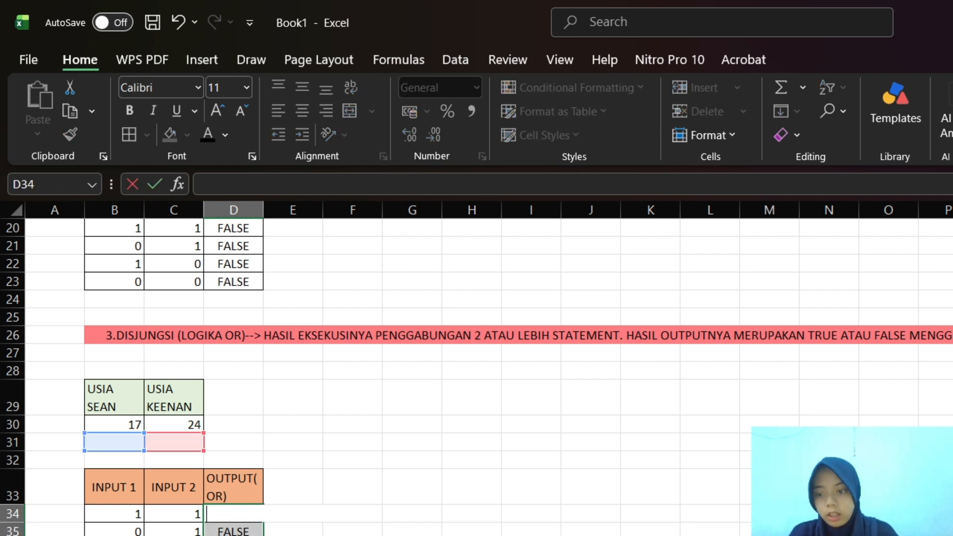
click(177, 23)
text(=D36)
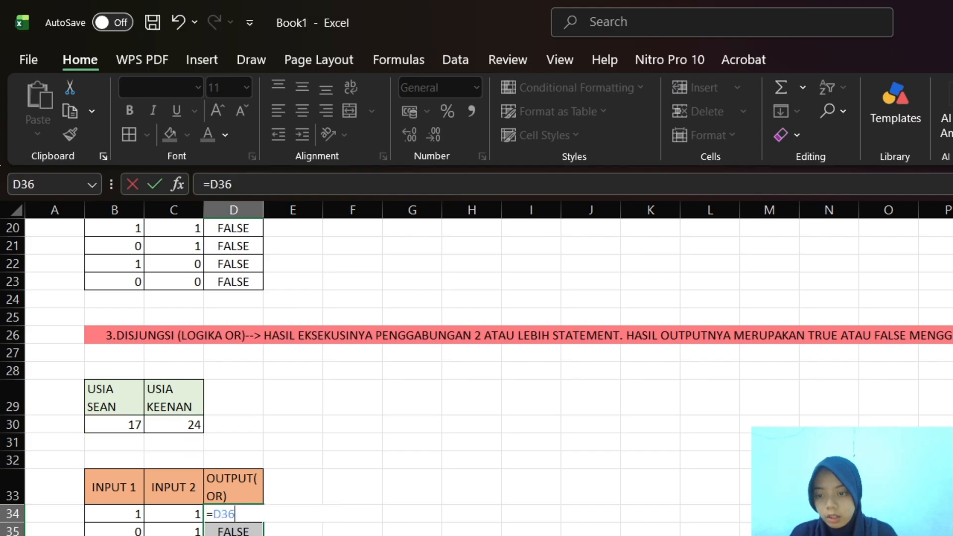
key(BackSpace)
key(BackSpace)
key(BackSpace)
key(BackSpace)
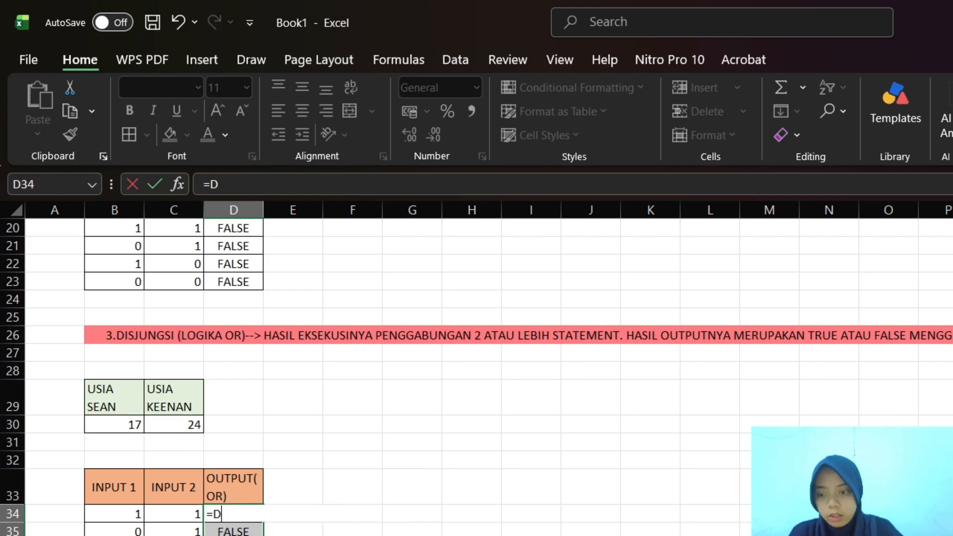
key(Return)
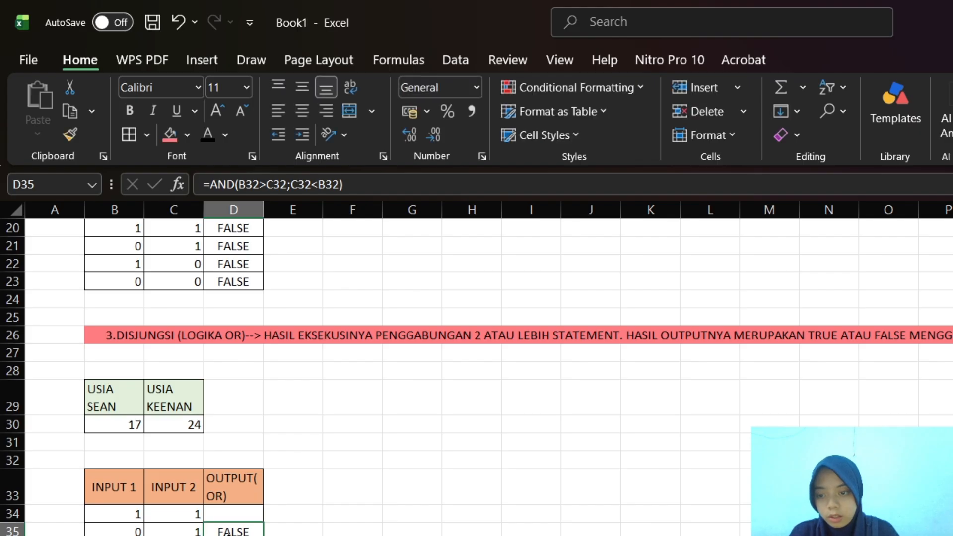
key(BackSpace)
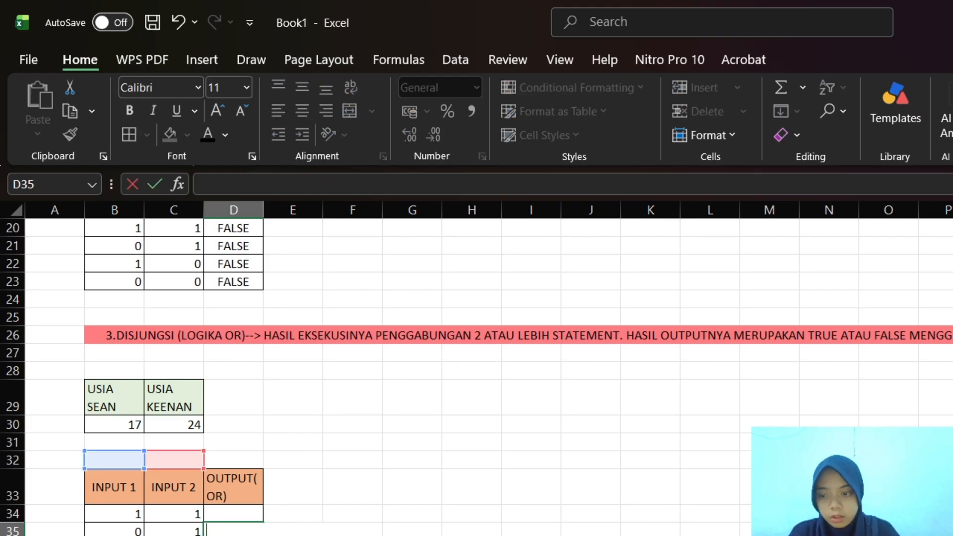
key(Return)
key(BackSpace)
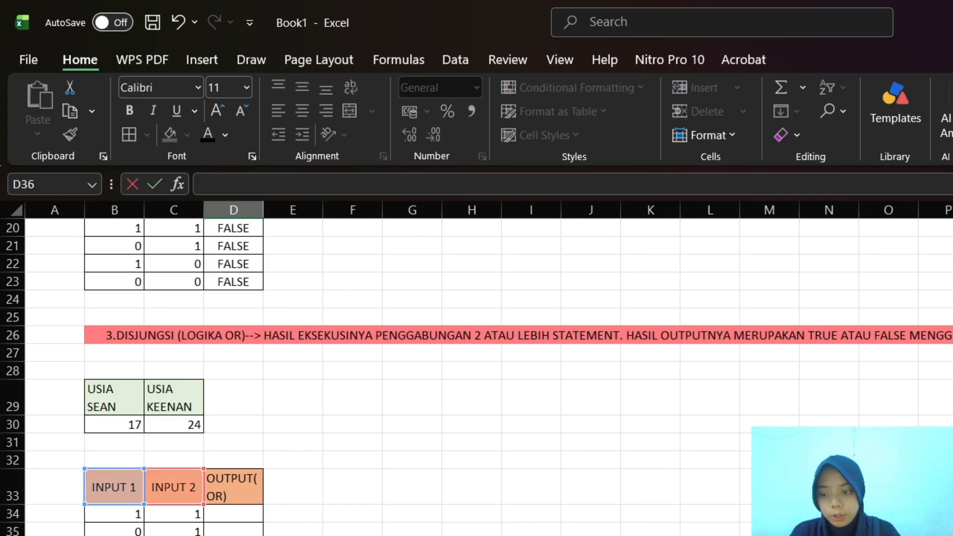
key(Return)
key(BackSpace)
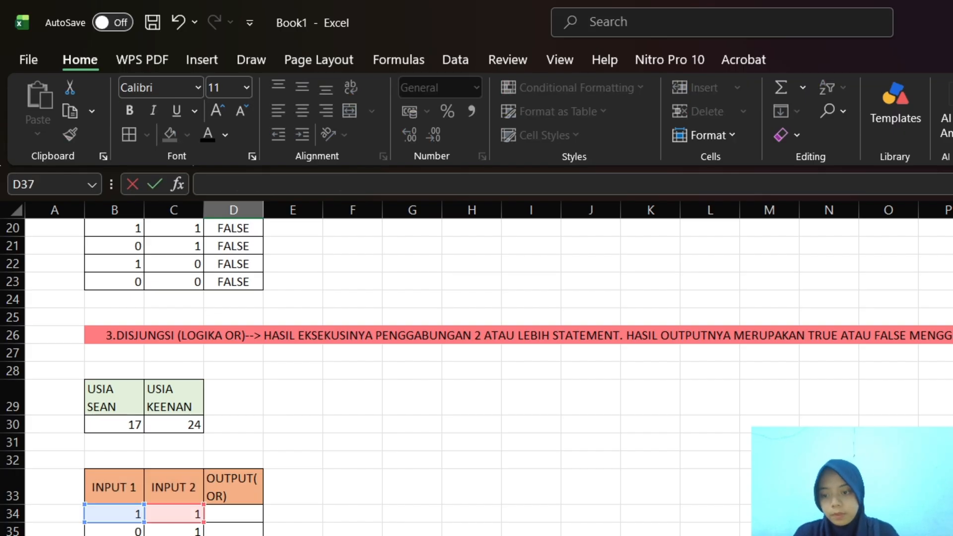
Begin the formula in D34, the first output cell of the OR table, with =OR
click(224, 514)
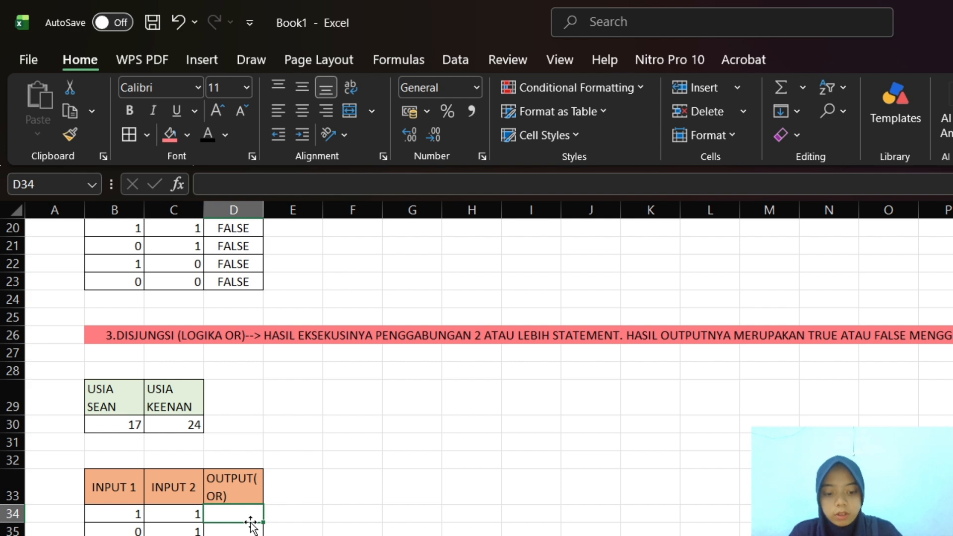
text(=)
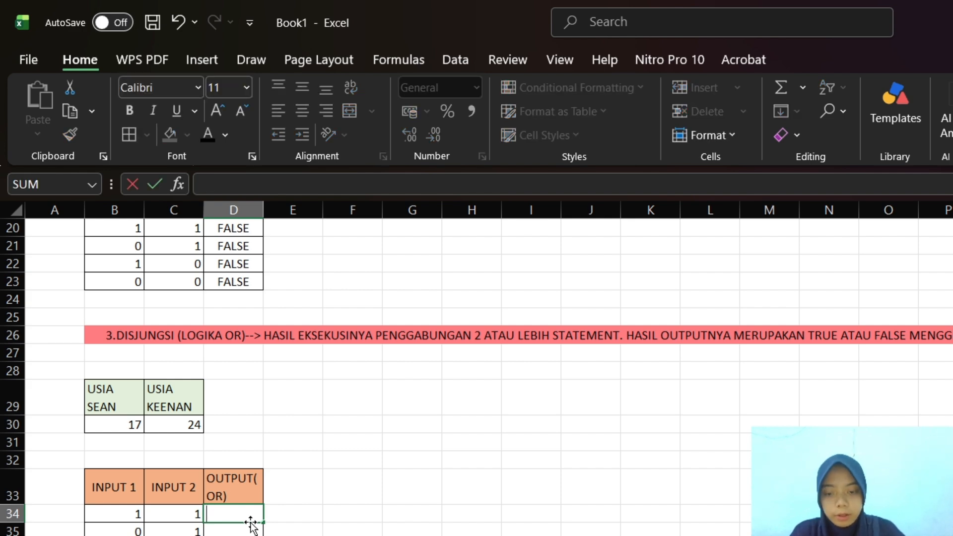
text(OR)
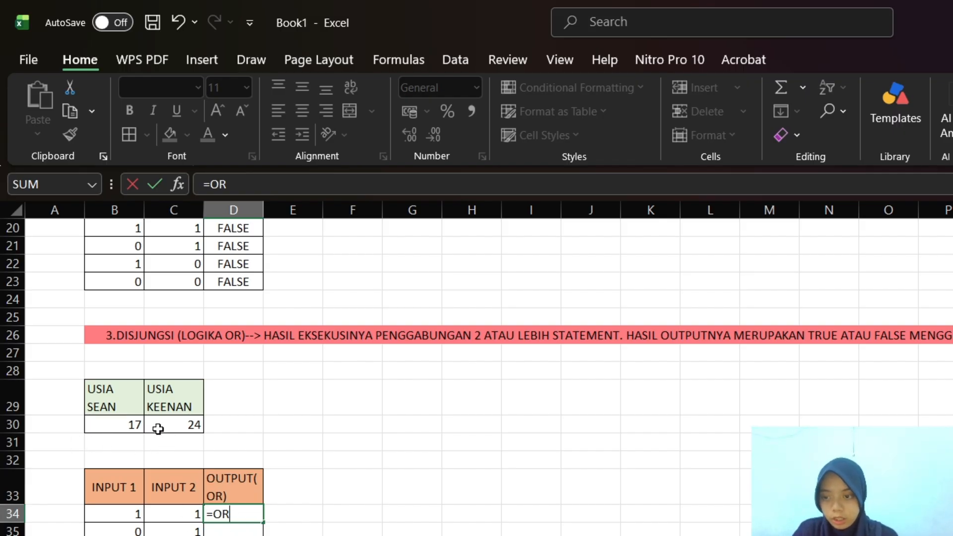
click(124, 426)
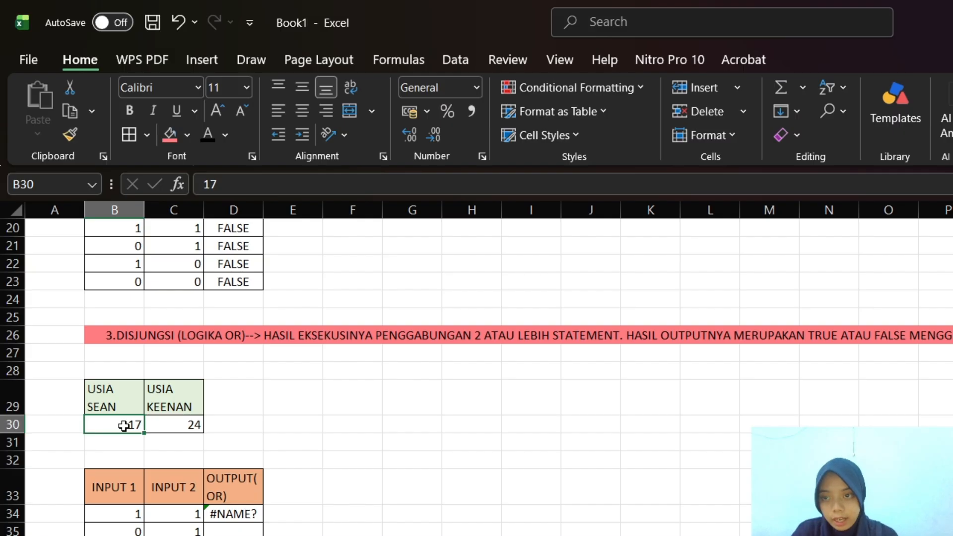
click(299, 179)
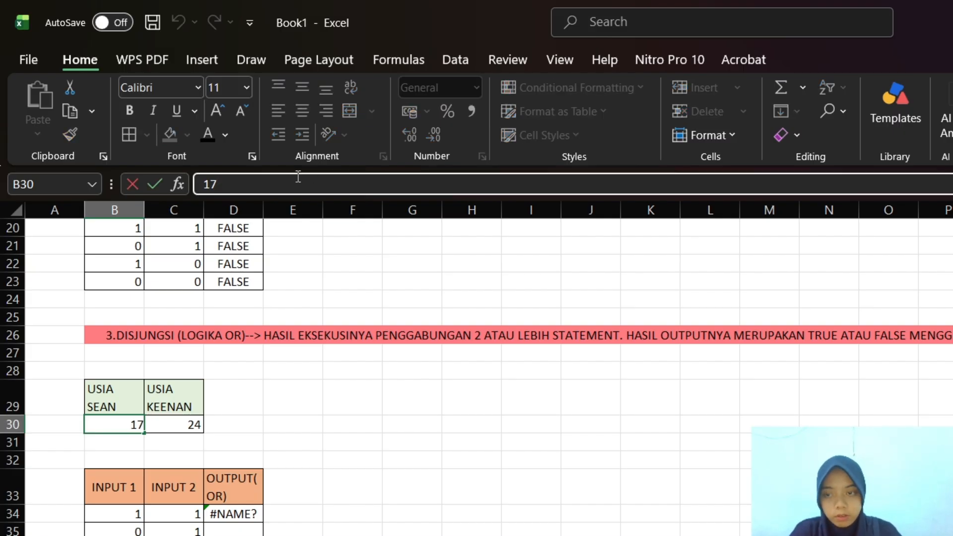
key(BackSpace)
key(BackSpace)
text(=)
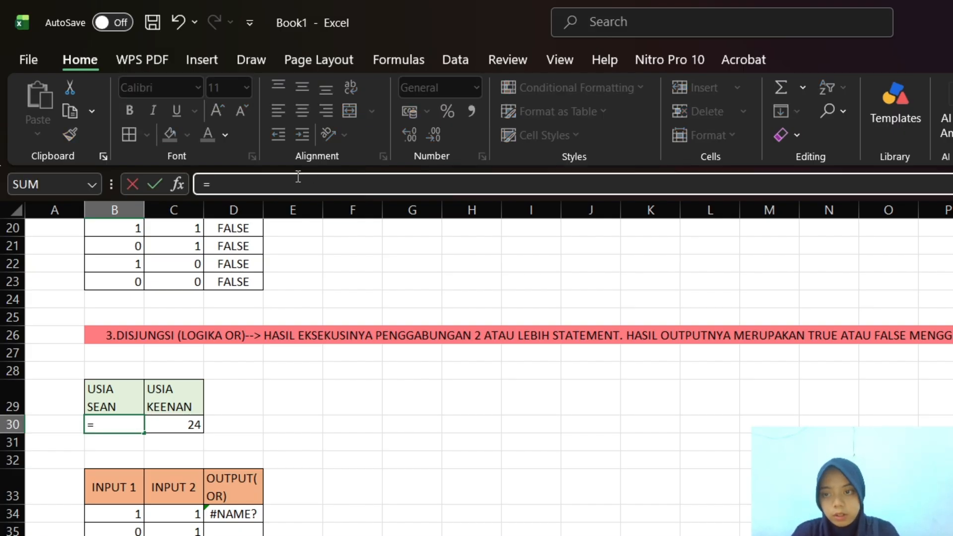
text(OR()
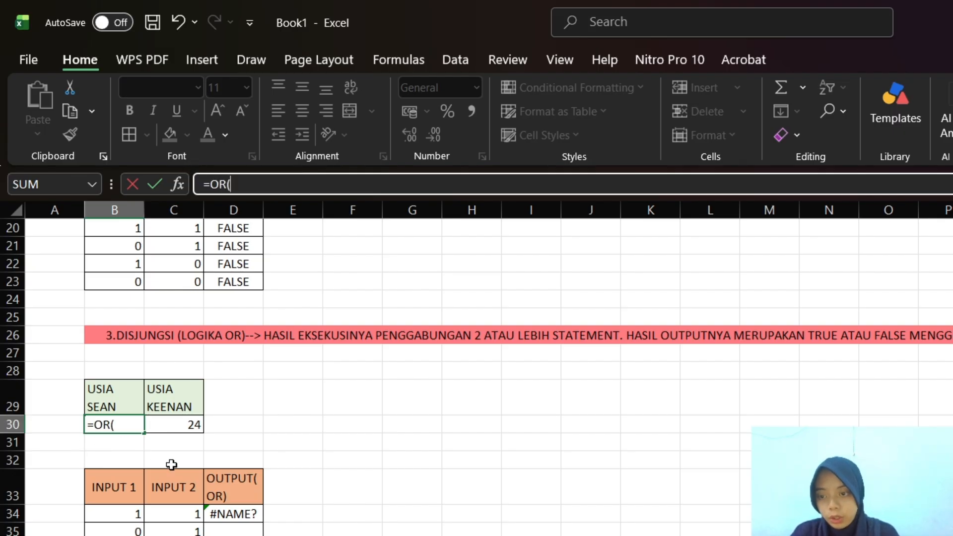
key(BackSpace)
key(BackSpace)
key(BackSpace)
key(BackSpace)
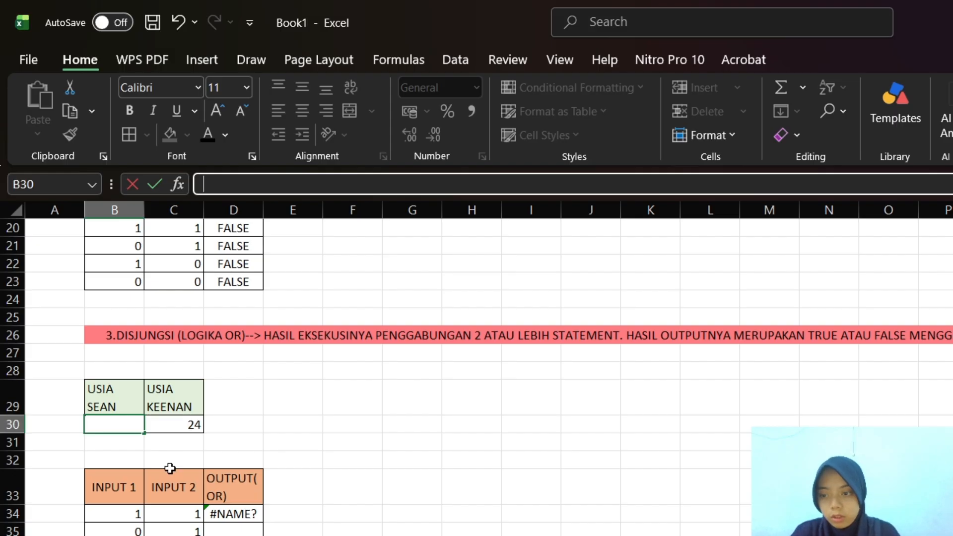
text(17)
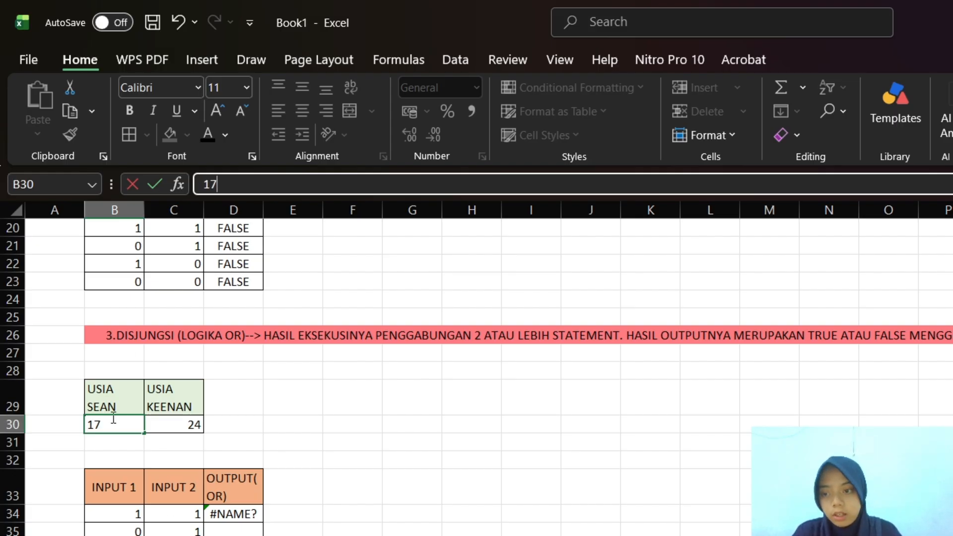
Complete the D34 formula as =OR(B30<C30), comparing the two ages in the OR section
click(249, 514)
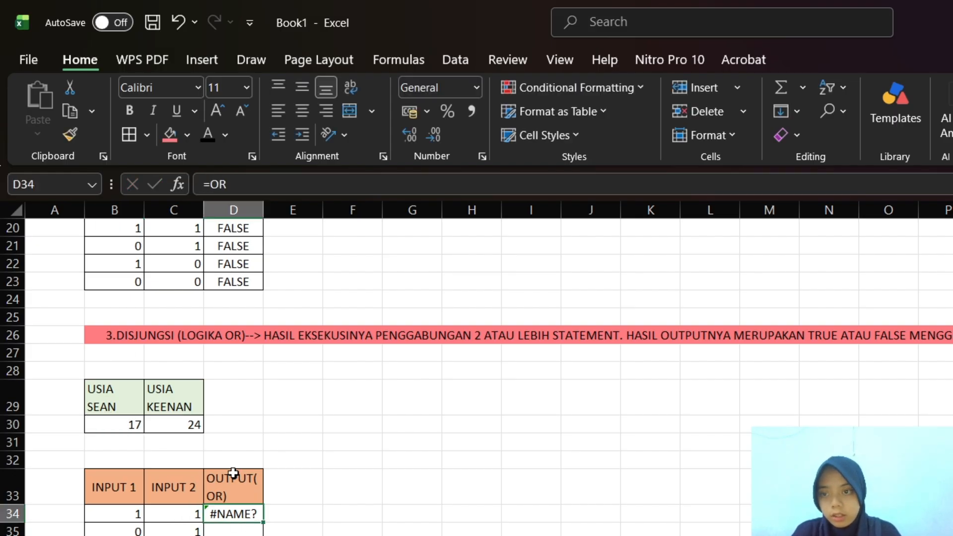
click(282, 184)
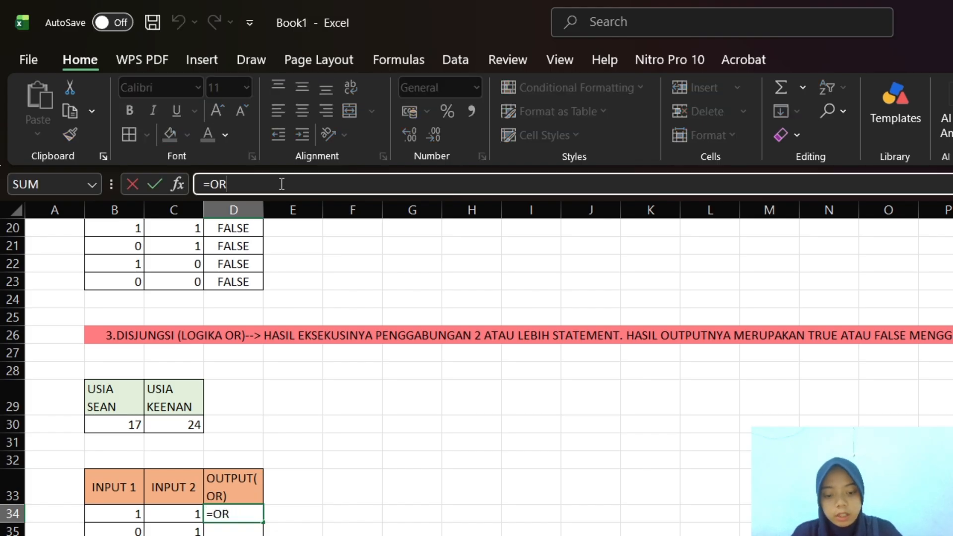
text(()
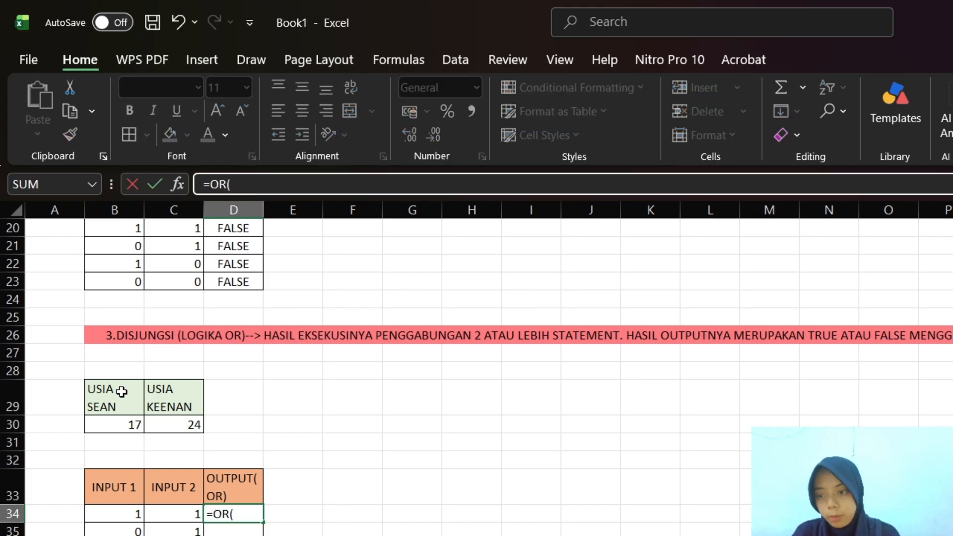
click(116, 430)
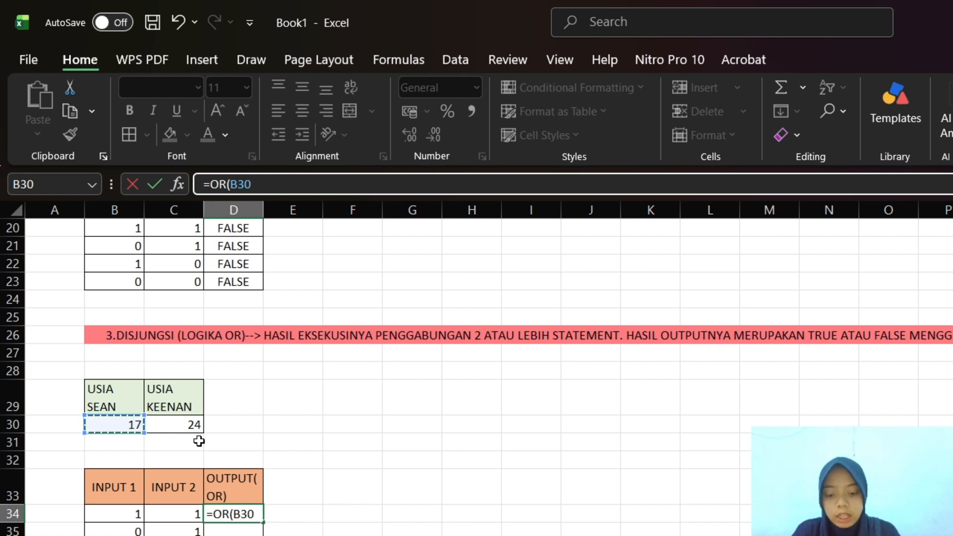
text(<)
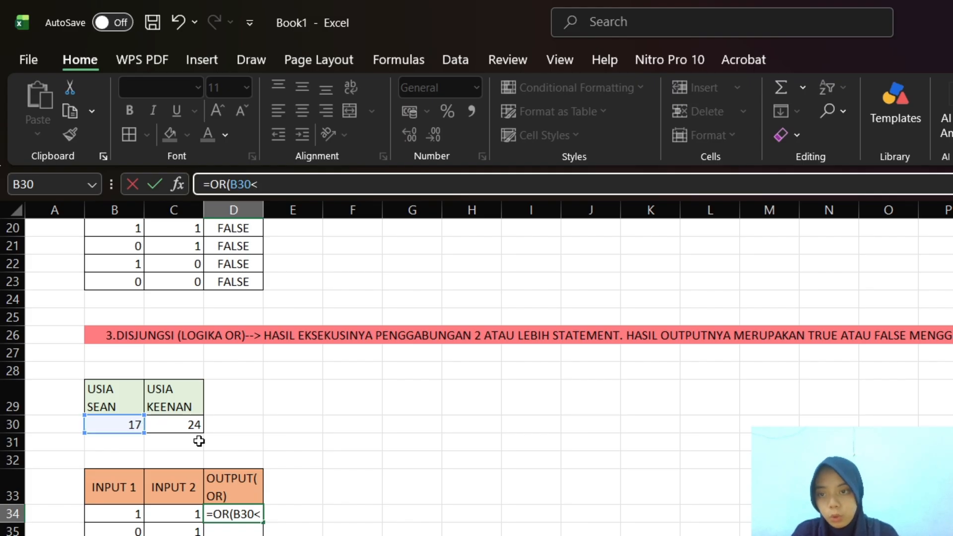
click(174, 428)
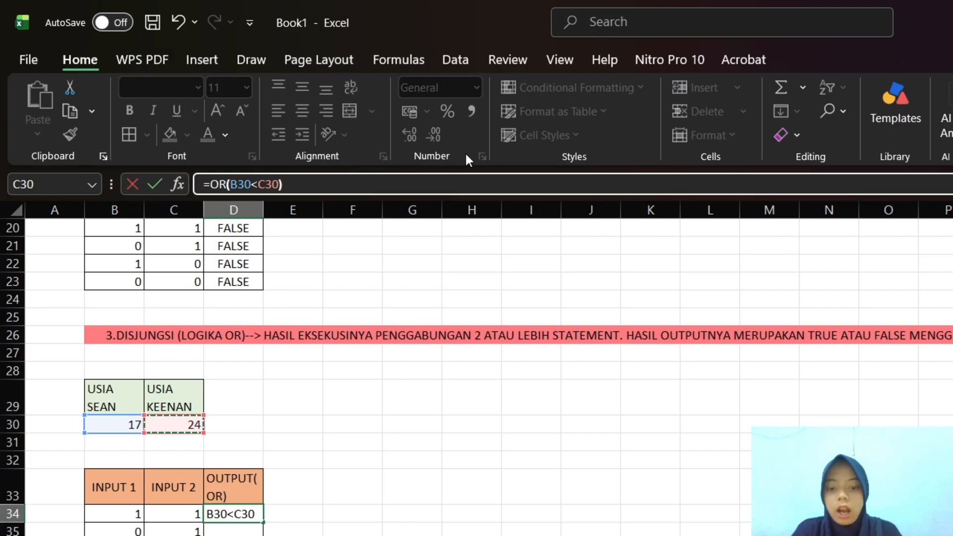
text())
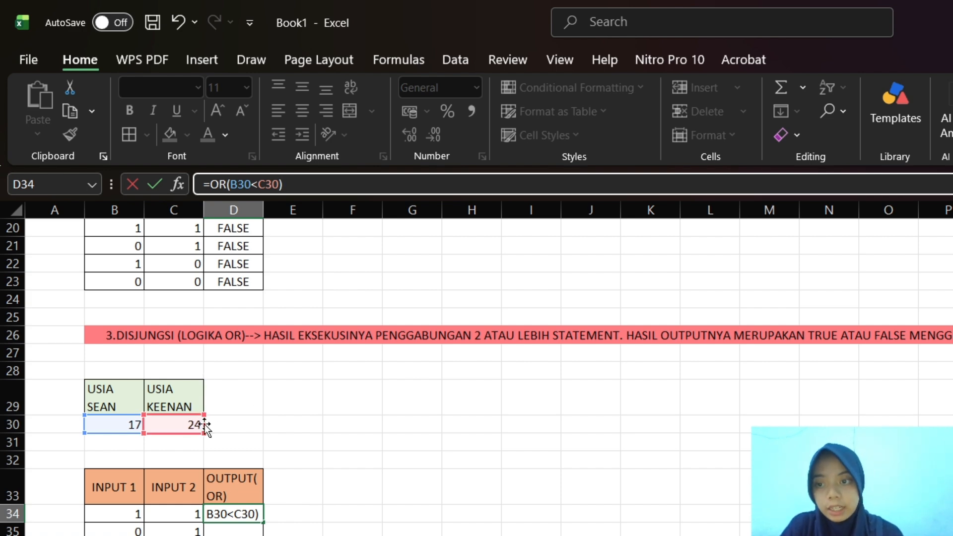
key(Return)
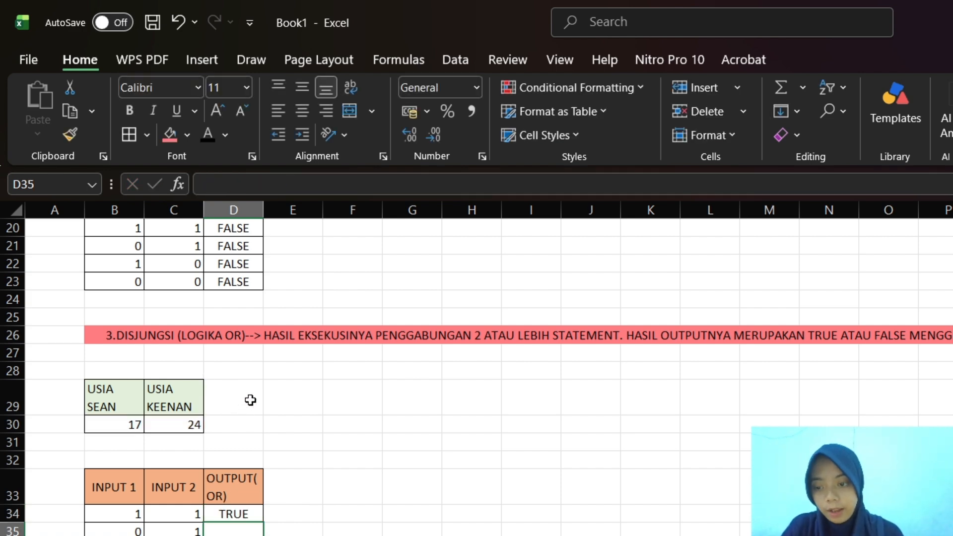
Fill the OR formula from D34 down through the remaining output rows of the truth table
click(240, 514)
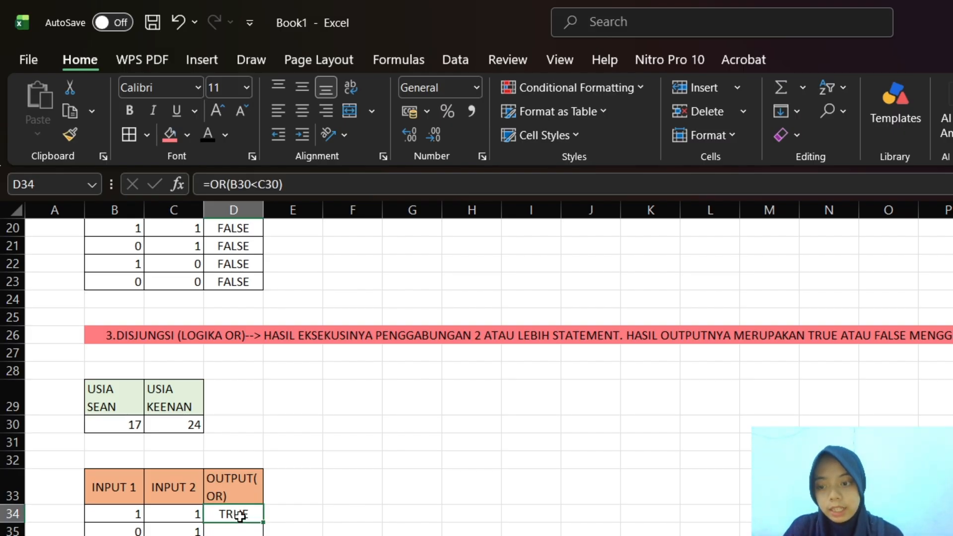
drag(262, 520, 262, 535)
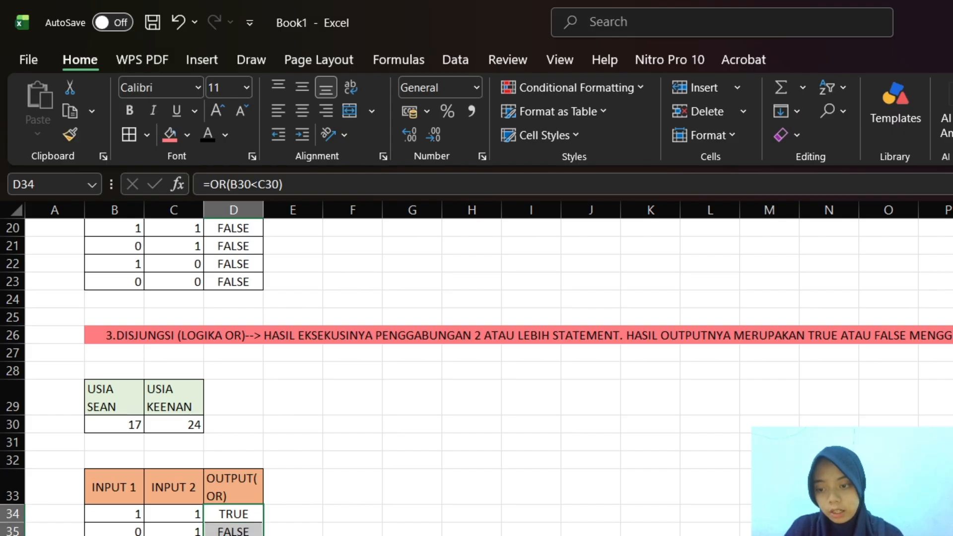
Start the fourth section's heading in B40, below the OR truth table, with "4. IMPLIKASI (LOGIKA IF)-->"
scroll(304, 500, down, 2)
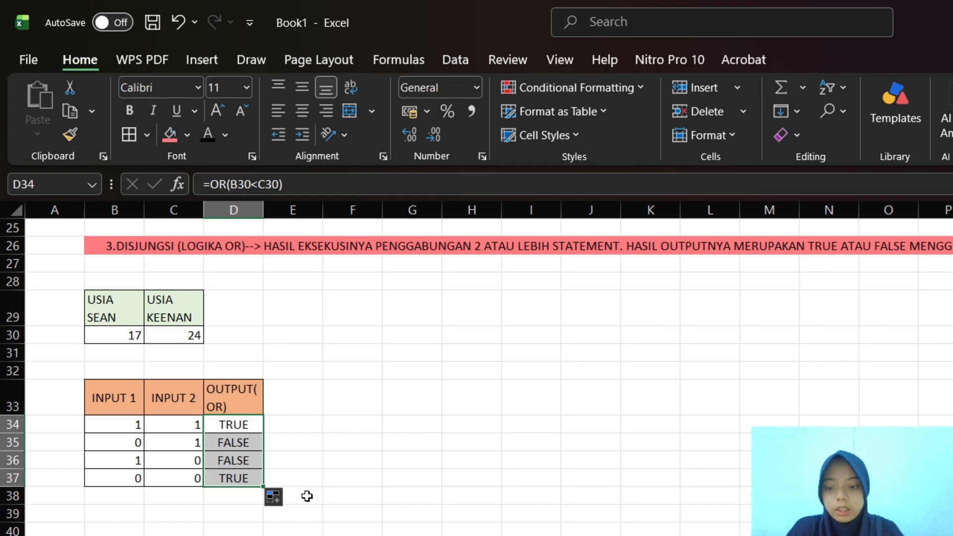
click(107, 528)
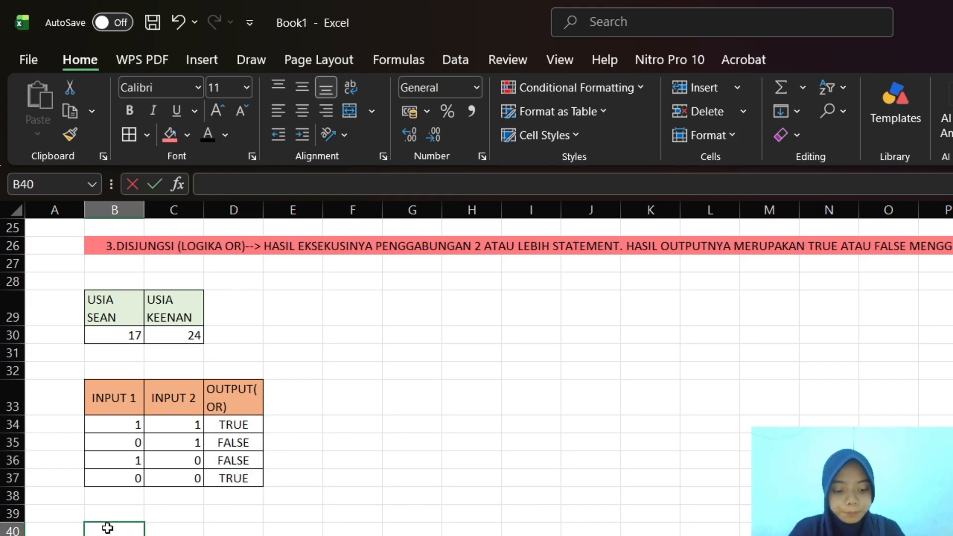
text(4.)
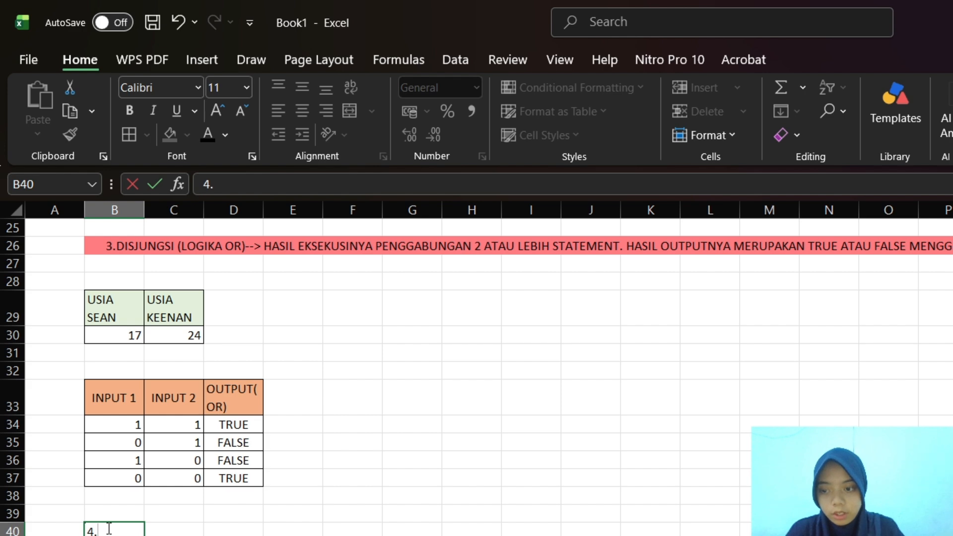
text( IMP)
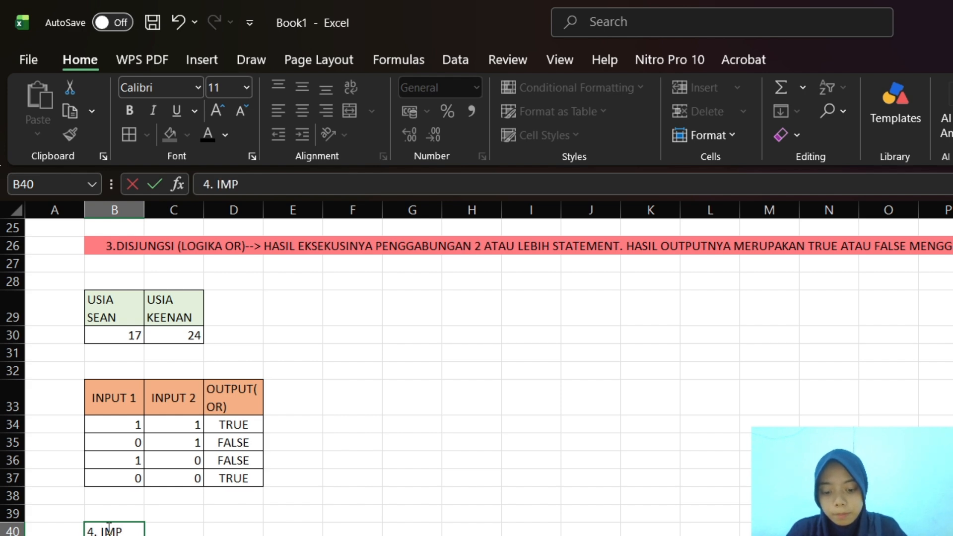
text(LIKASI)
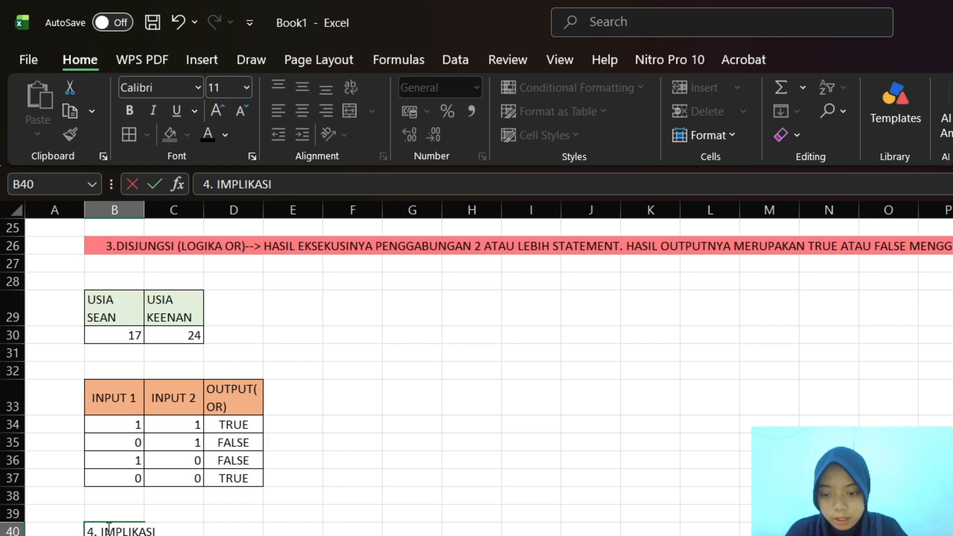
text( (L)
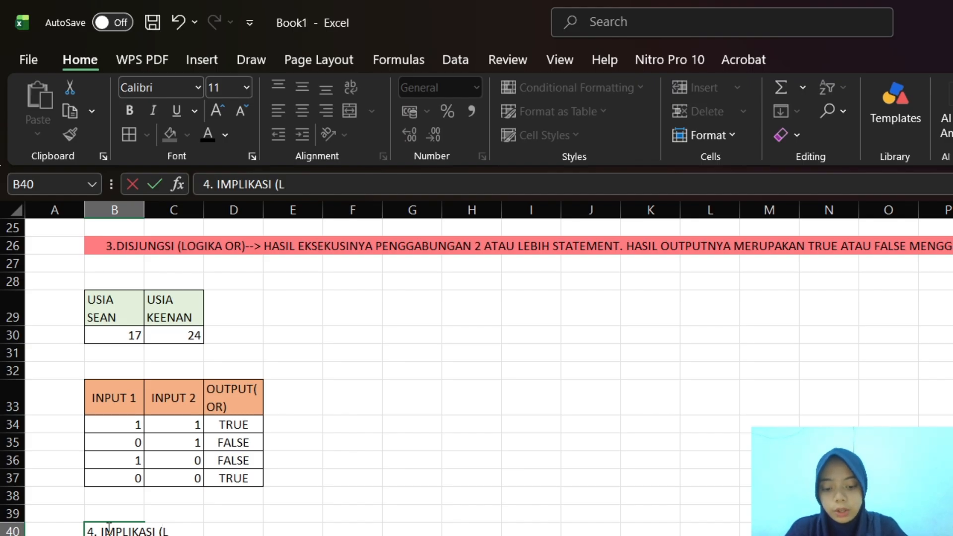
text(OGIKA IF)
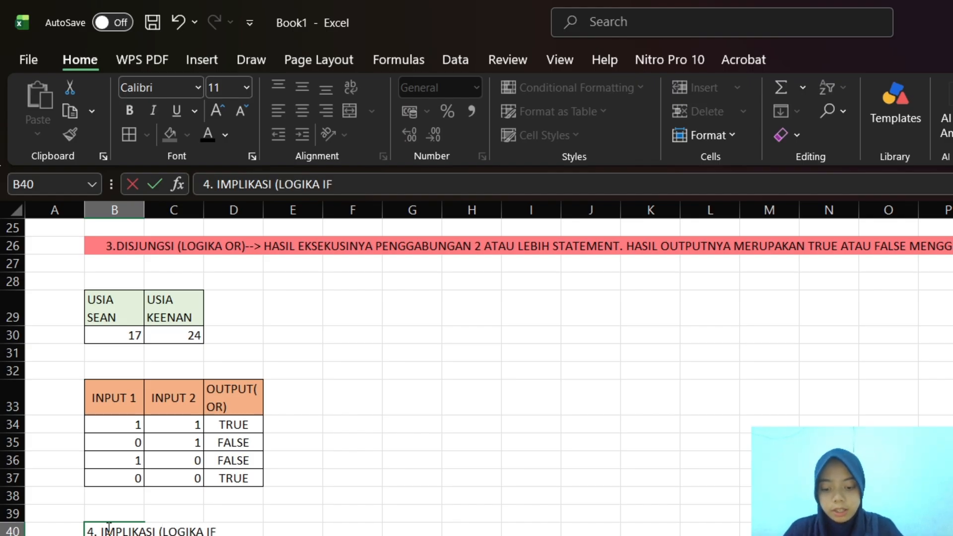
text())
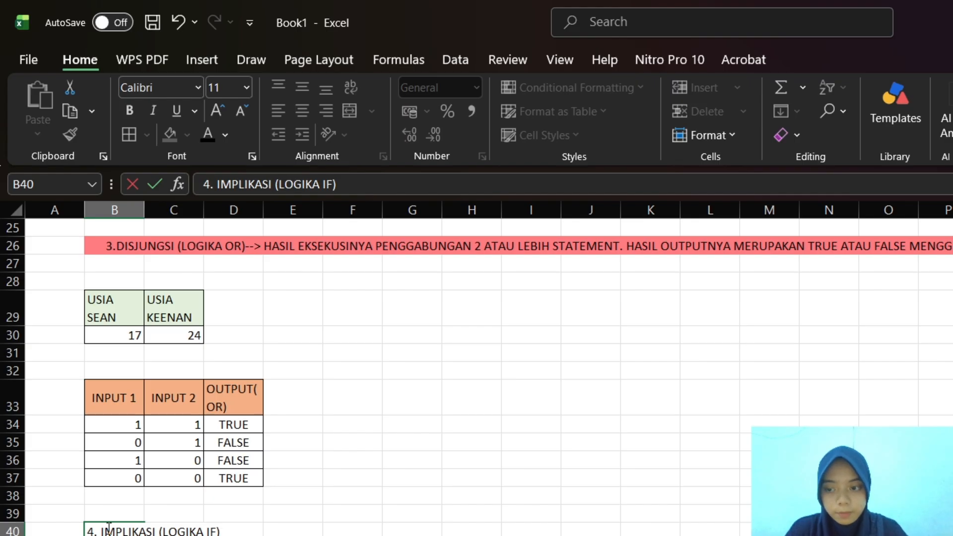
text(-->)
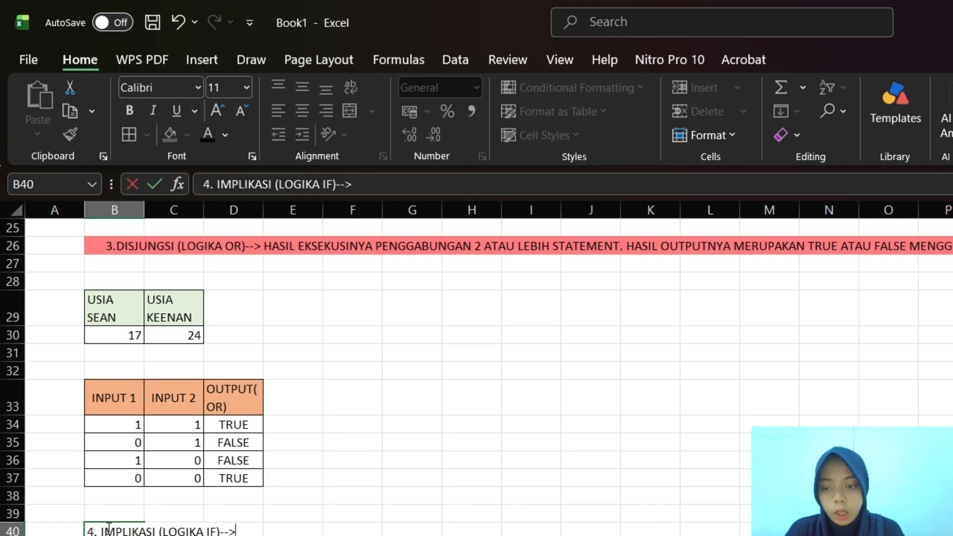
text( HAS)
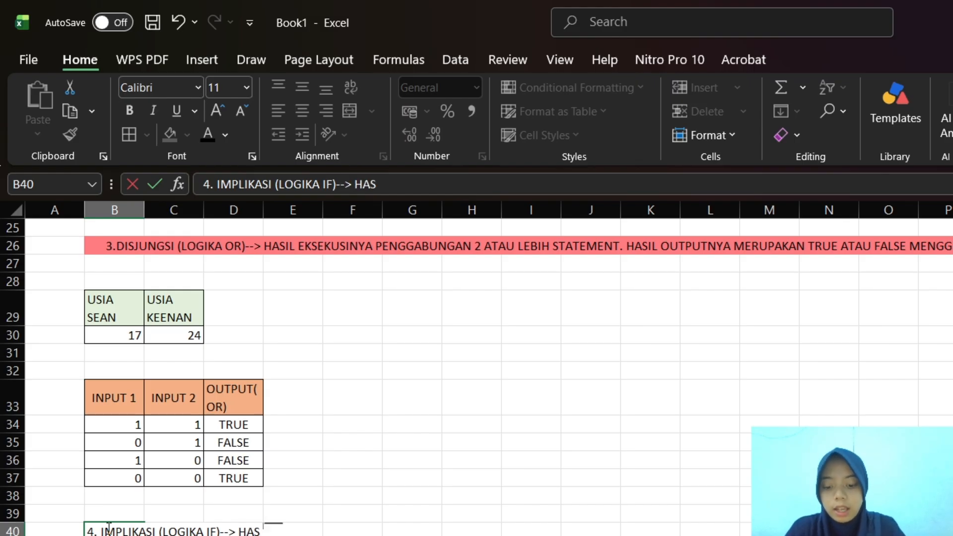
text(IL PE)
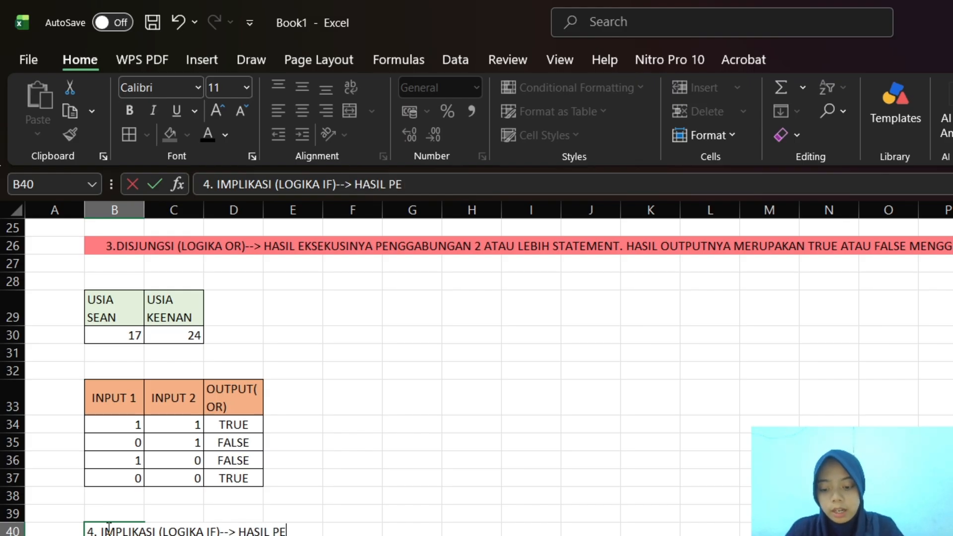
text(NGGABUNGAN)
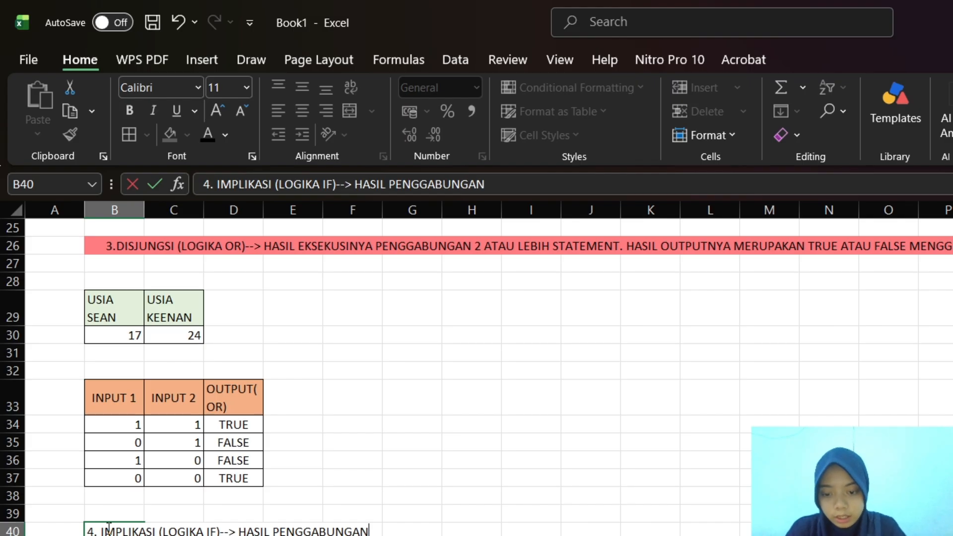
text( ANTARA 2/)
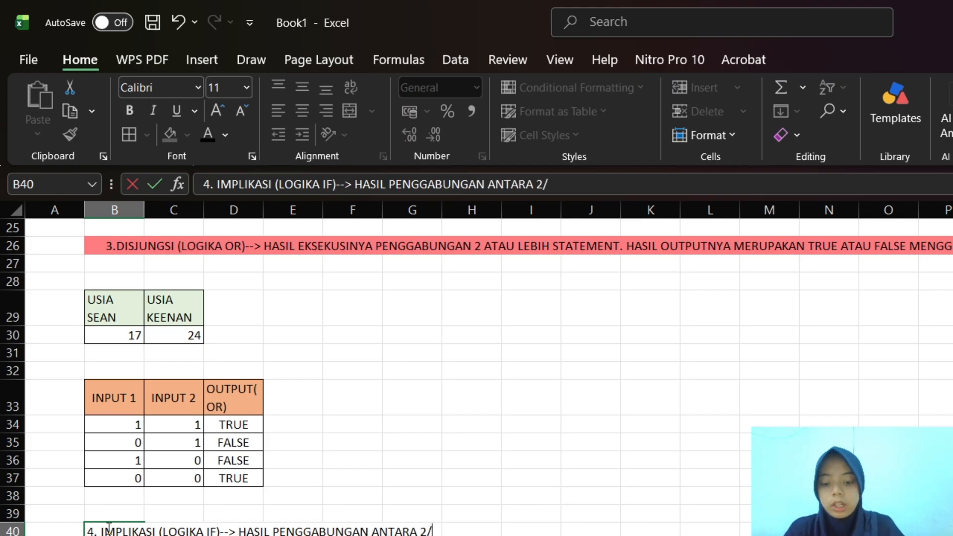
text(LEBIH ST)
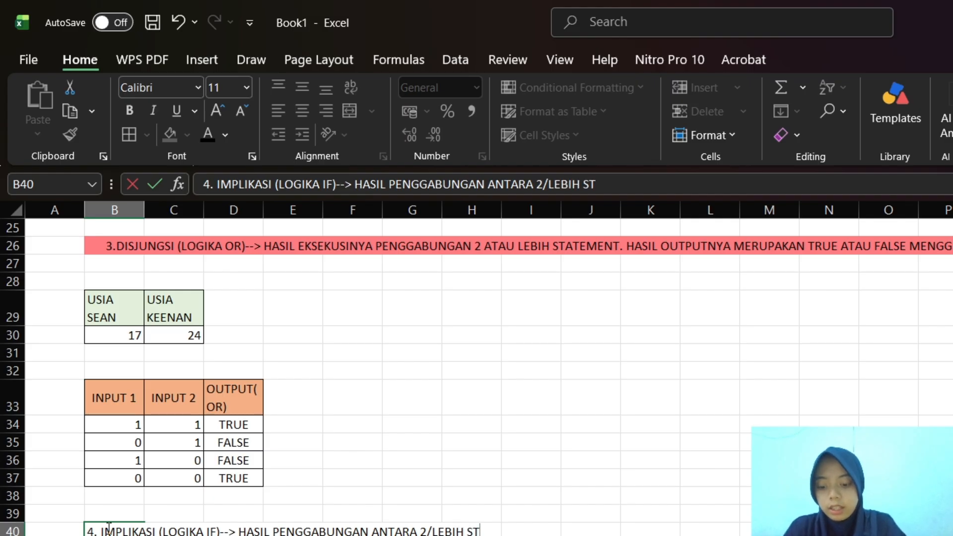
text(ATE)
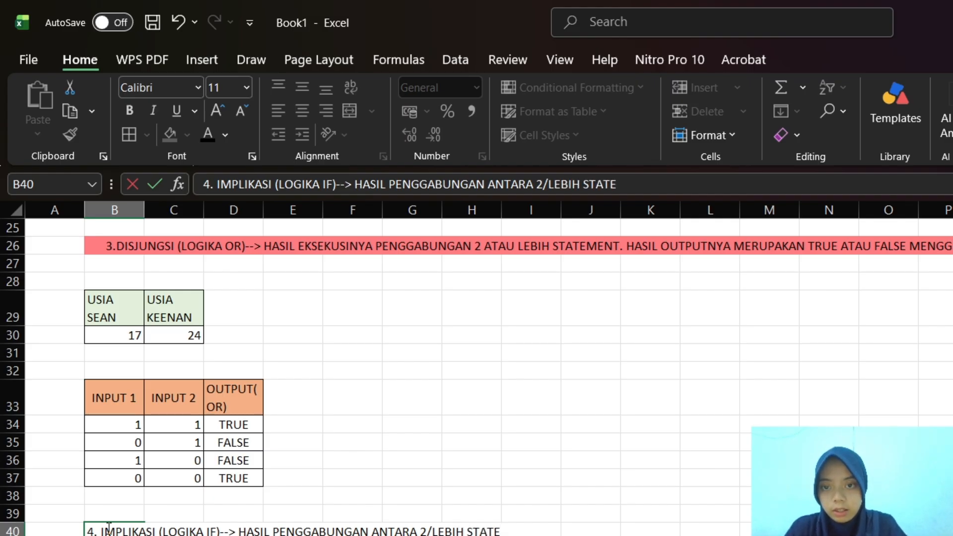
Extend the B40 heading with the description "HASIL PENGGABUNGAN ANTARA 2/LEBIH STATEMENT"
key(BackSpace)
key(BackSpace)
key(BackSpace)
text(ETA)
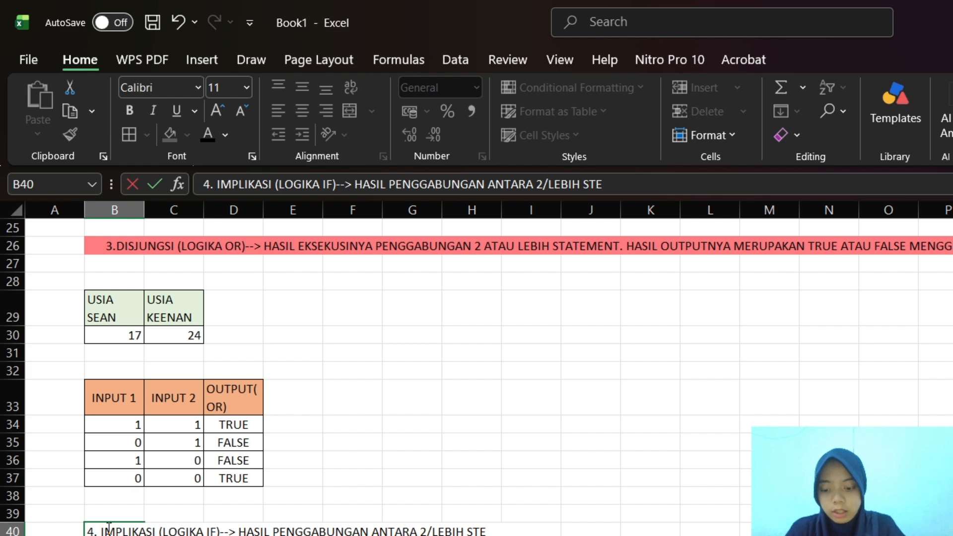
text(MENT)
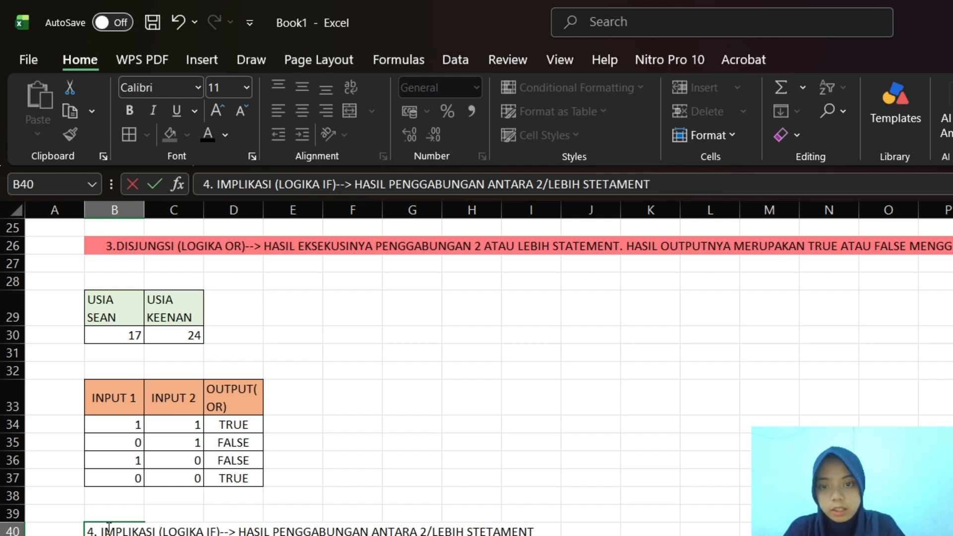
key(BackSpace)
key(BackSpace)
key(BackSpace)
key(BackSpace)
key(BackSpace)
key(BackSpace)
key(BackSpace)
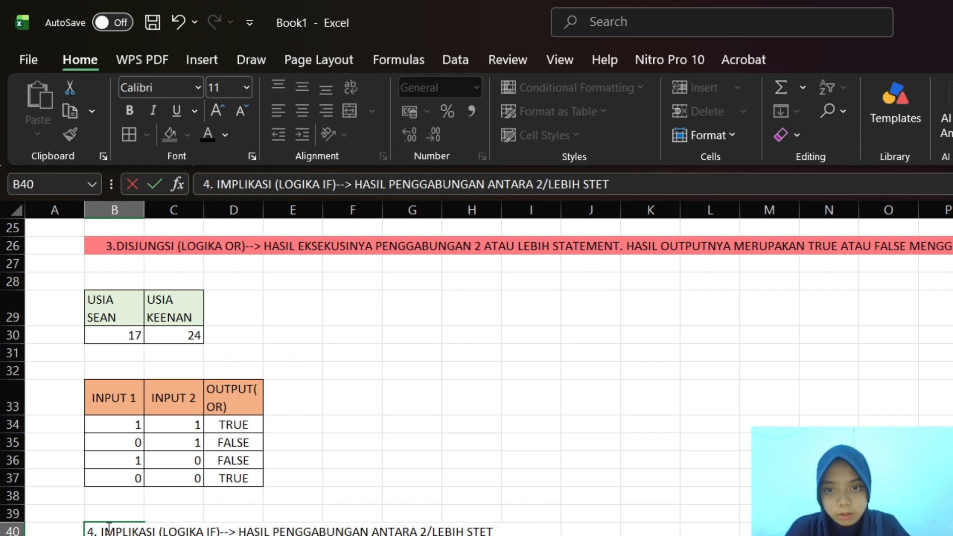
text(ATEMENR)
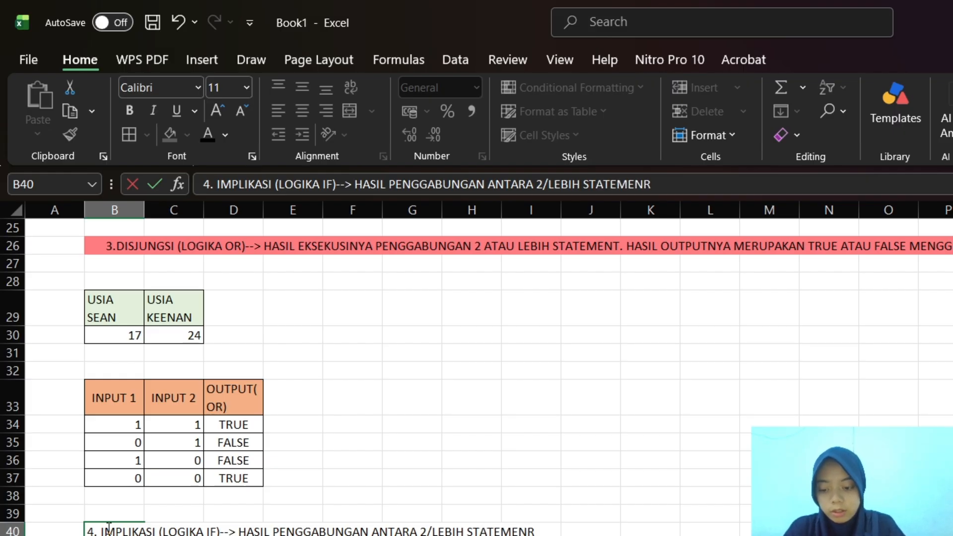
key(BackSpace)
text(T)
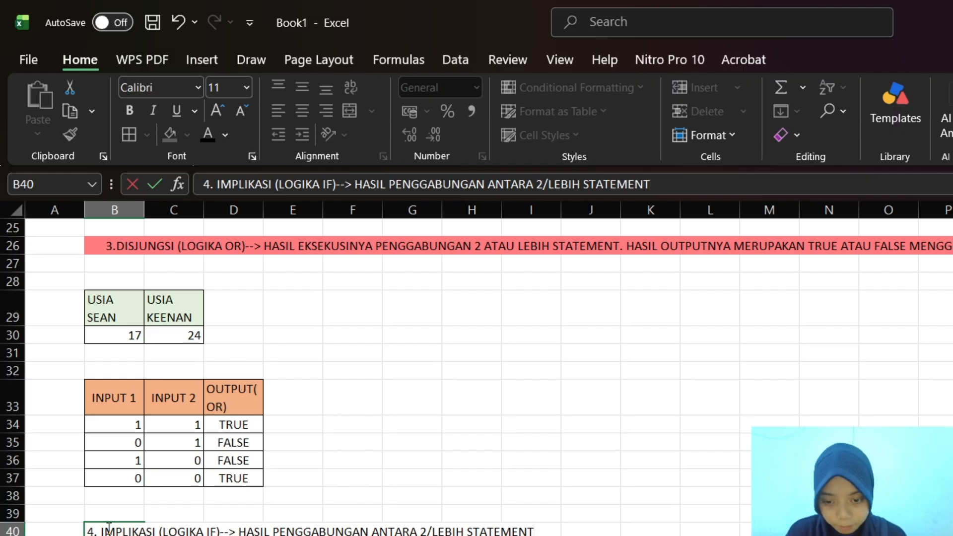
text(. HASIL)
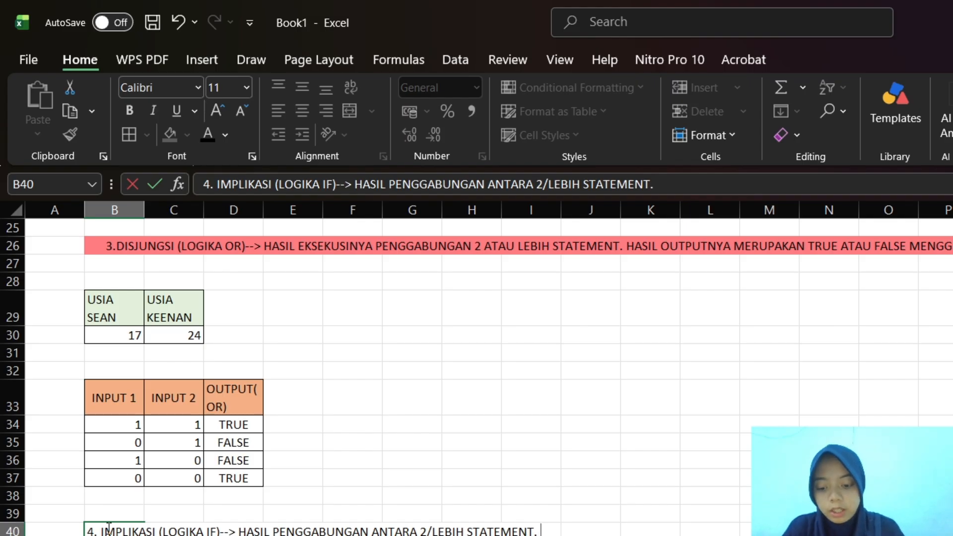
text( OUT[)
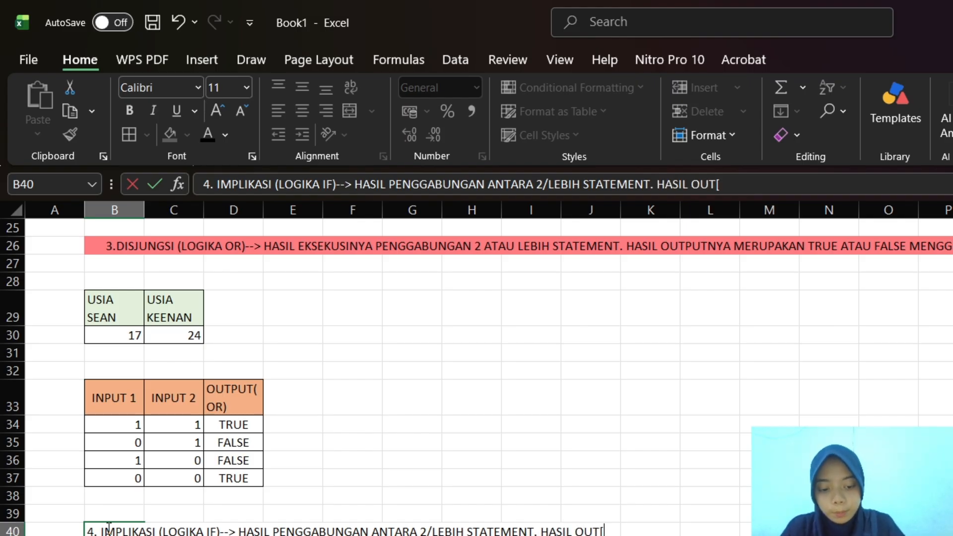
Continue the B40 description with a second sentence beginning "HASIL OUTPUTNYA PENJUMLAHAN"
key(BackSpace)
text(PUTNYA)
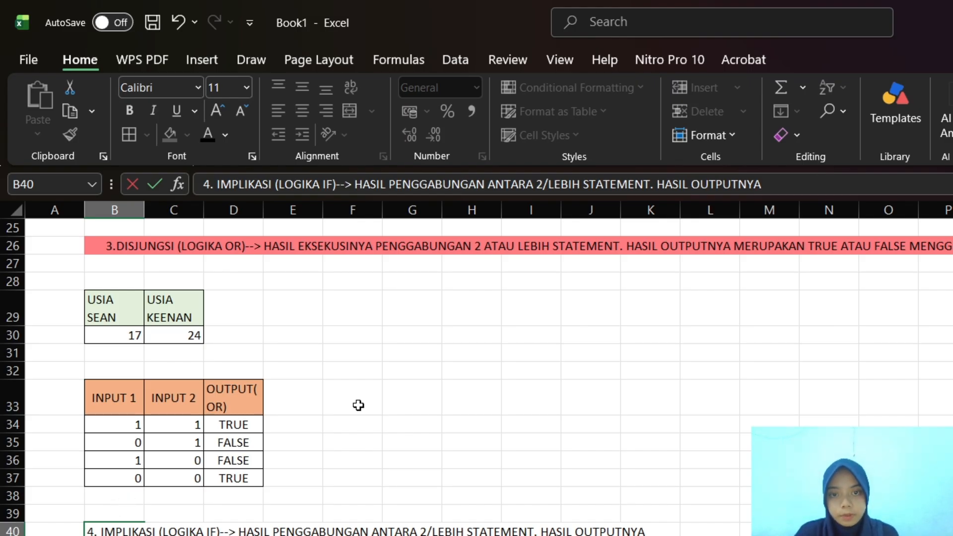
click(816, 186)
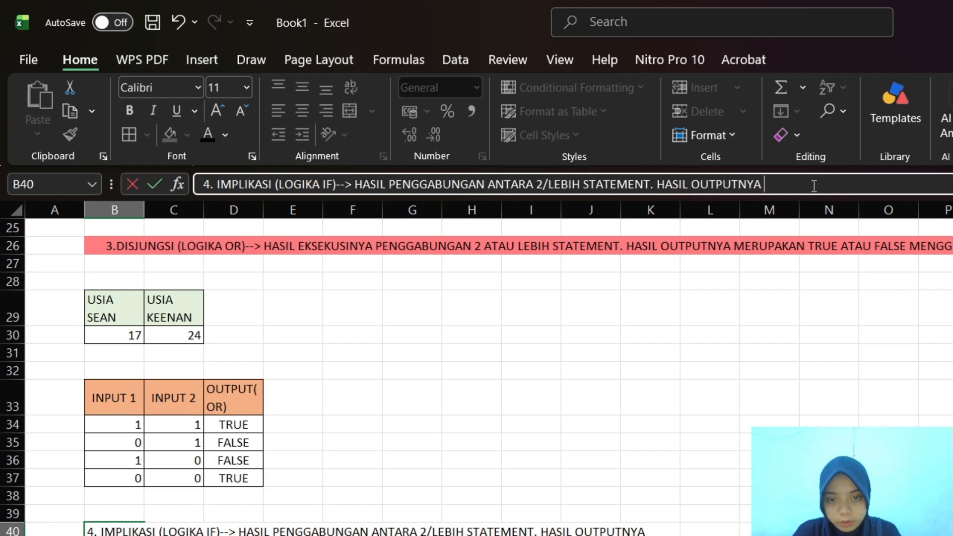
text(PEM)
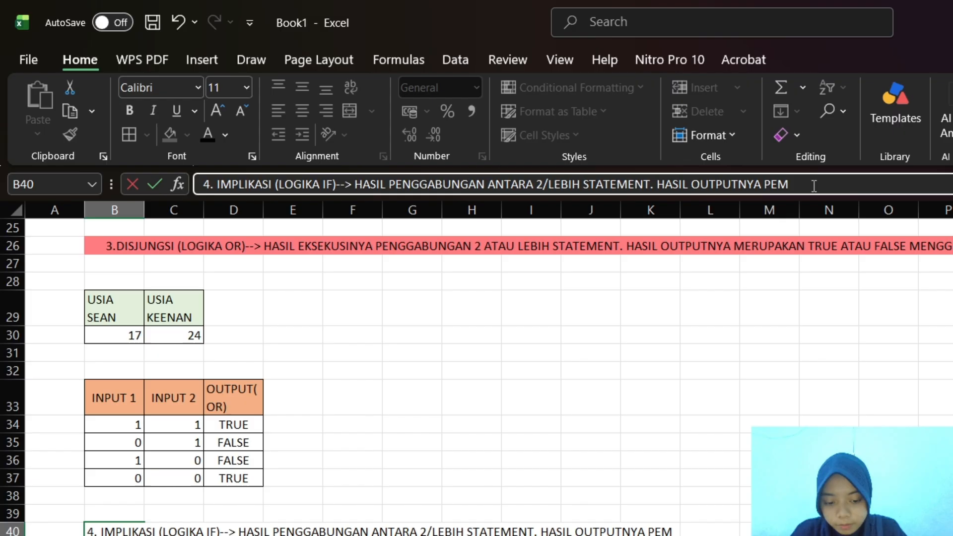
key(BackSpace)
text(NJUM)
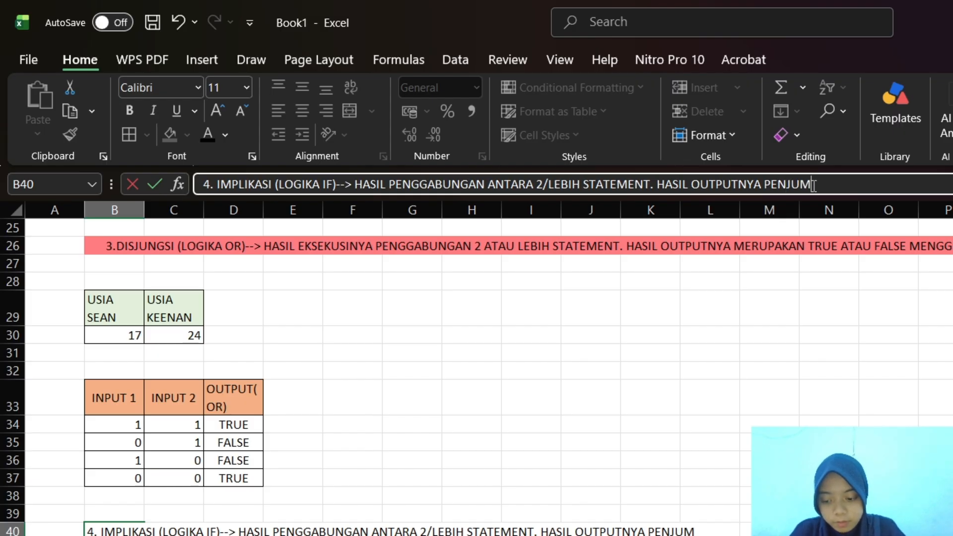
text(LAHAN)
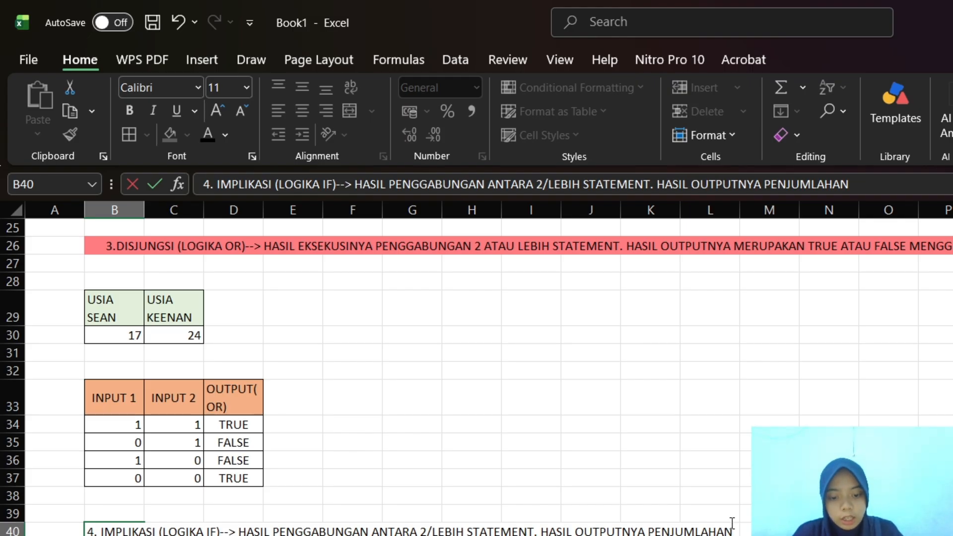
Erase the heading text in B40 back to "4. I"
key(BackSpace)
key(BackSpace)
key(BackSpace)
key(BackSpace)
key(BackSpace)
key(BackSpace)
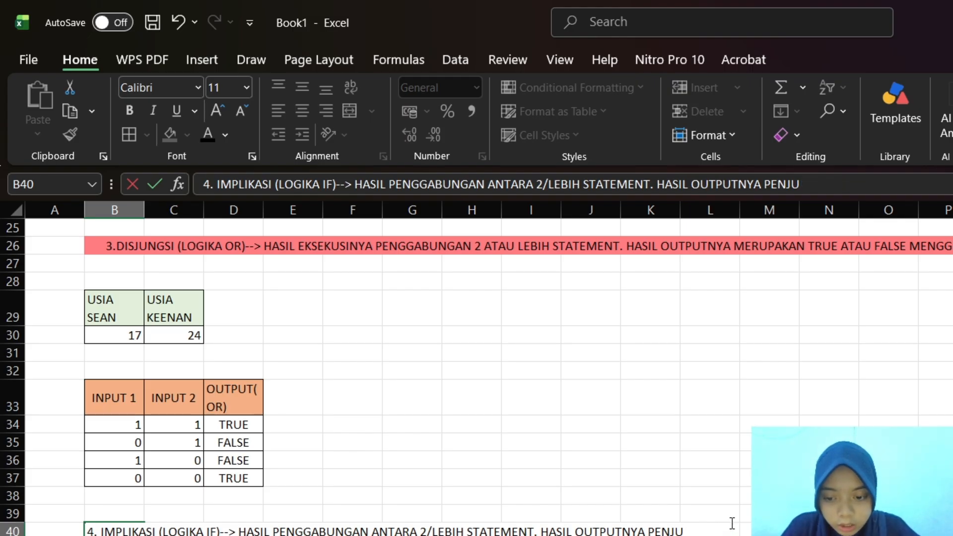
key(BackSpace)
key(BackSpace)
key(BackSpace)
key(BackSpace)
key(BackSpace)
key(BackSpace)
key(BackSpace)
key(BackSpace)
key(BackSpace)
key(BackSpace)
key(BackSpace)
key(BackSpace)
key(BackSpace)
key(BackSpace)
key(BackSpace)
key(BackSpace)
key(BackSpace)
key(BackSpace)
key(BackSpace)
key(BackSpace)
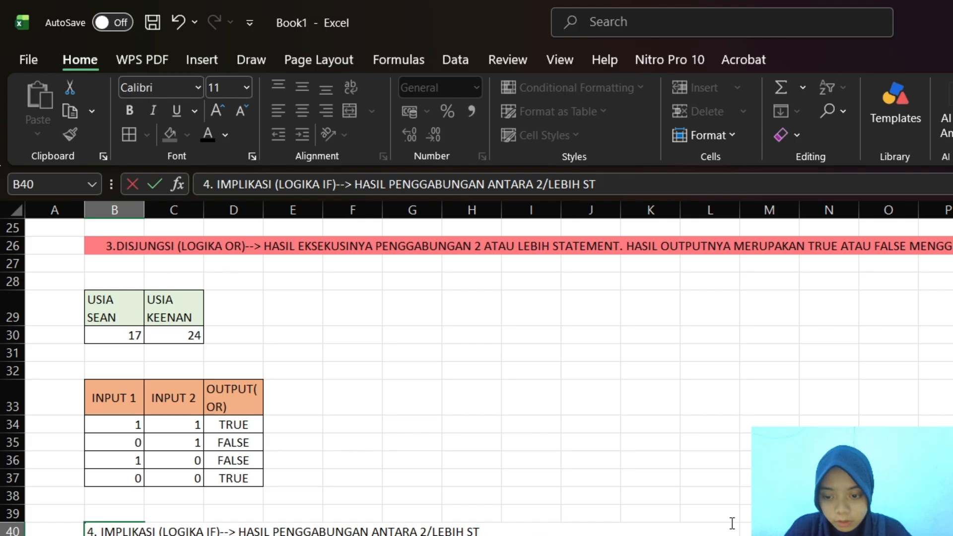
key(BackSpace)
key(BackSpace)
key(BackSpace)
key(BackSpace)
key(BackSpace)
key(BackSpace)
key(BackSpace)
key(BackSpace)
key(BackSpace)
key(BackSpace)
key(BackSpace)
key(BackSpace)
key(BackSpace)
key(BackSpace)
key(BackSpace)
key(BackSpace)
key(BackSpace)
key(BackSpace)
key(BackSpace)
key(BackSpace)
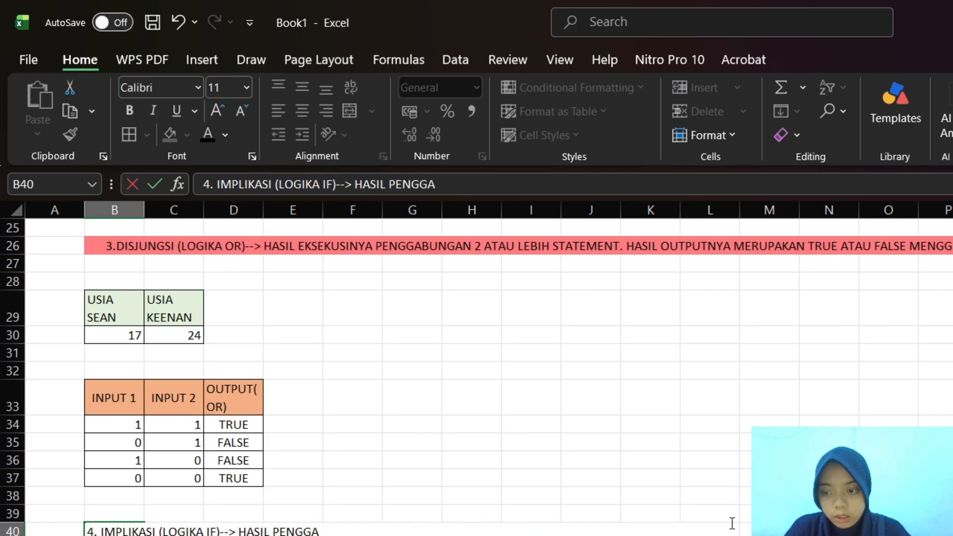
key(BackSpace)
key(BackSpace)
key(BackSpace)
key(BackSpace)
key(BackSpace)
key(BackSpace)
key(BackSpace)
key(BackSpace)
key(BackSpace)
key(BackSpace)
key(BackSpace)
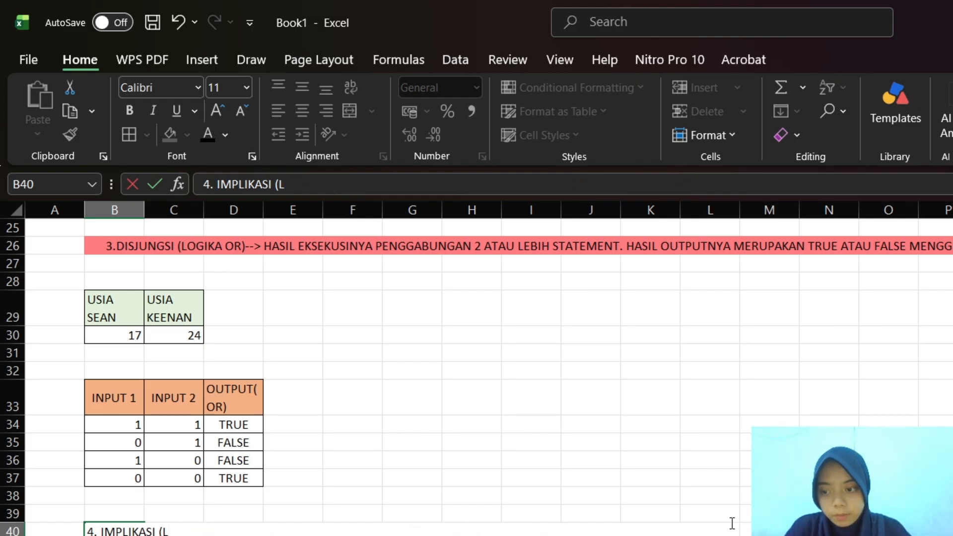
key(BackSpace)
key(BackSpace)
key(BackSpace)
key(BackSpace)
key(BackSpace)
key(BackSpace)
key(BackSpace)
key(BackSpace)
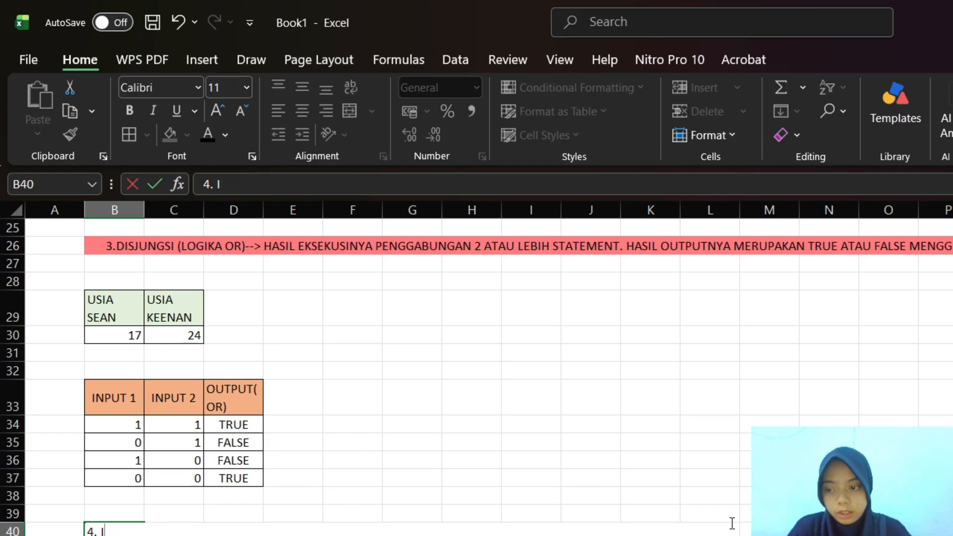
Retype the B40 heading so it reads "4. IMPILIKASI (LOGIKA IF)-->"
text(M)
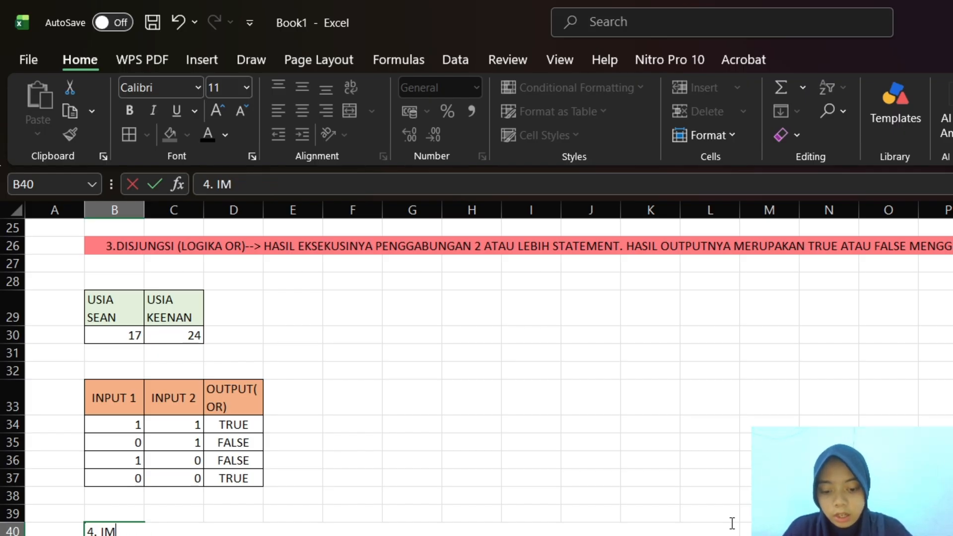
text(PILIKASI )
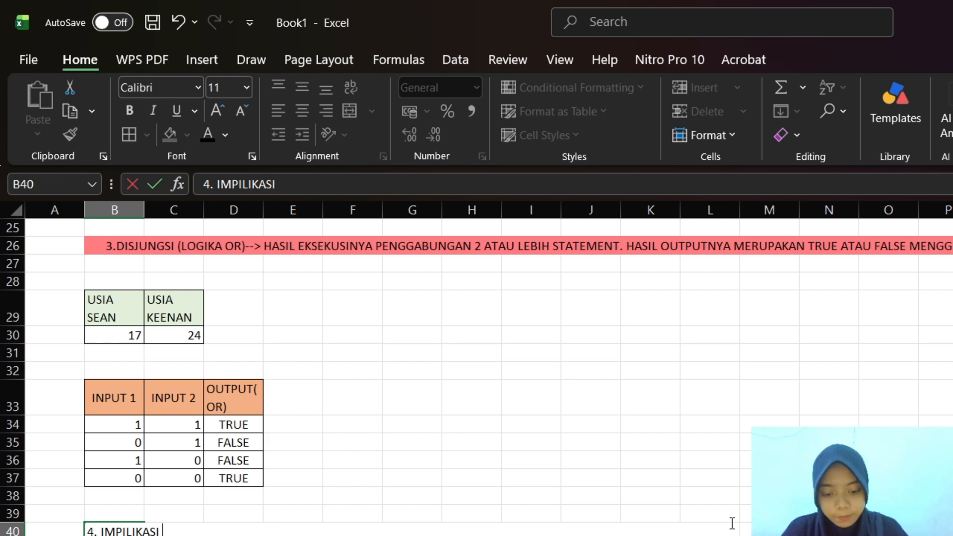
text((LOH)
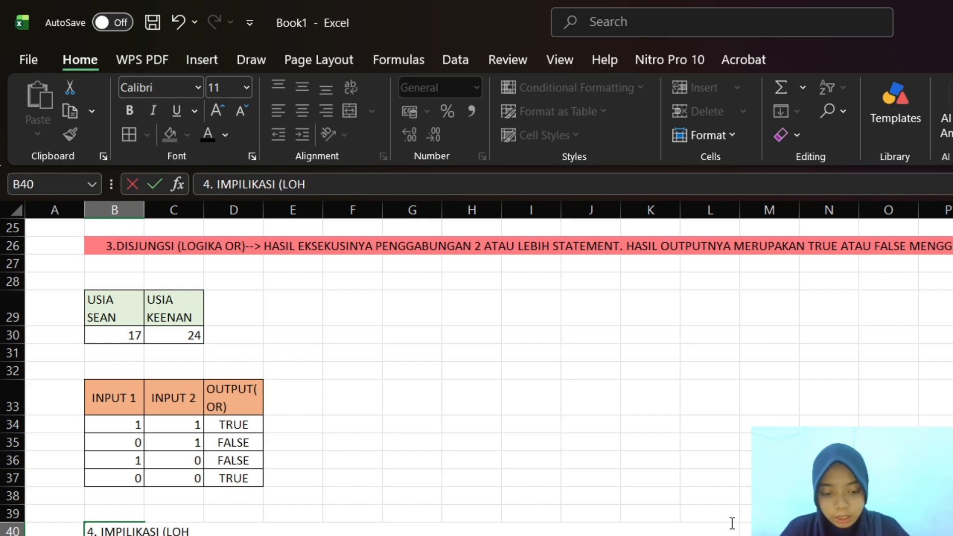
key(BackSpace)
text(GO)
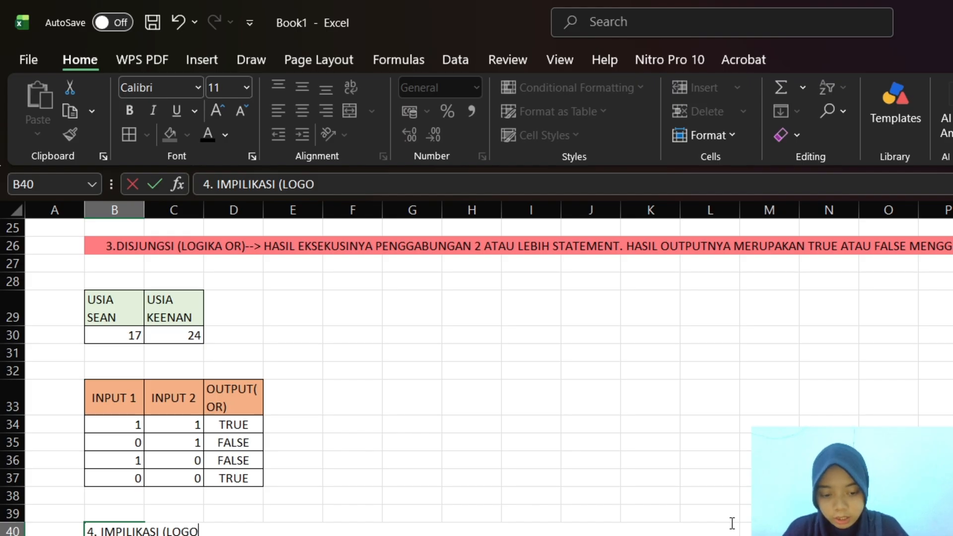
key(BackSpace)
text(IKA)
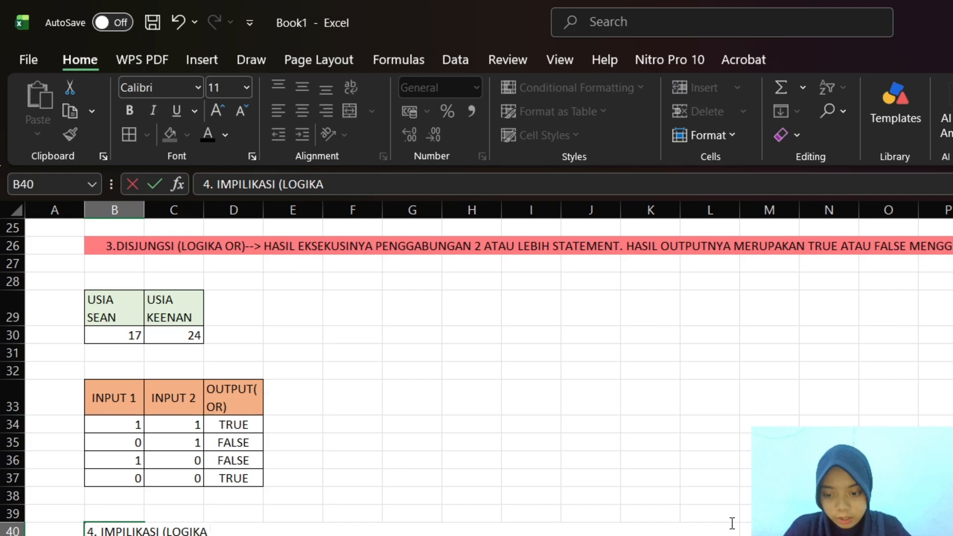
text( IF)
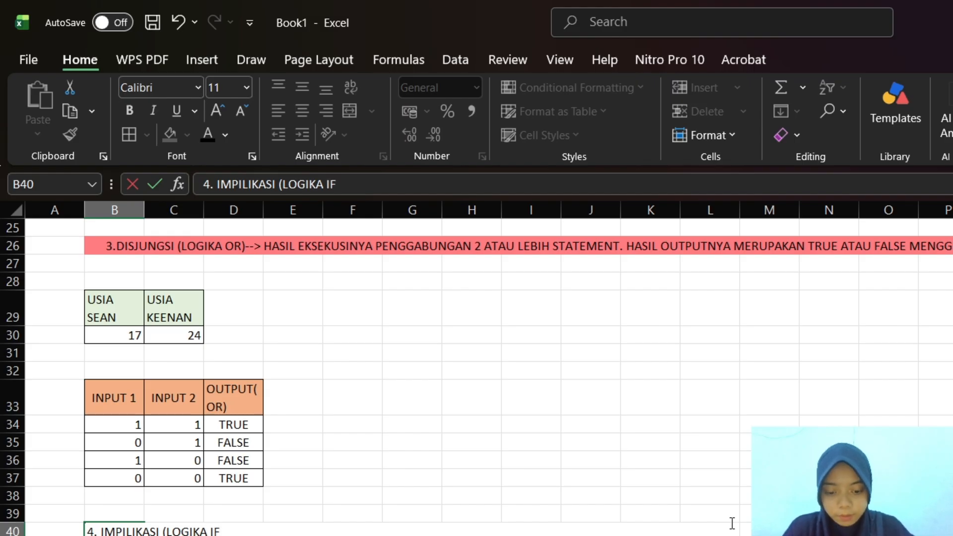
text())
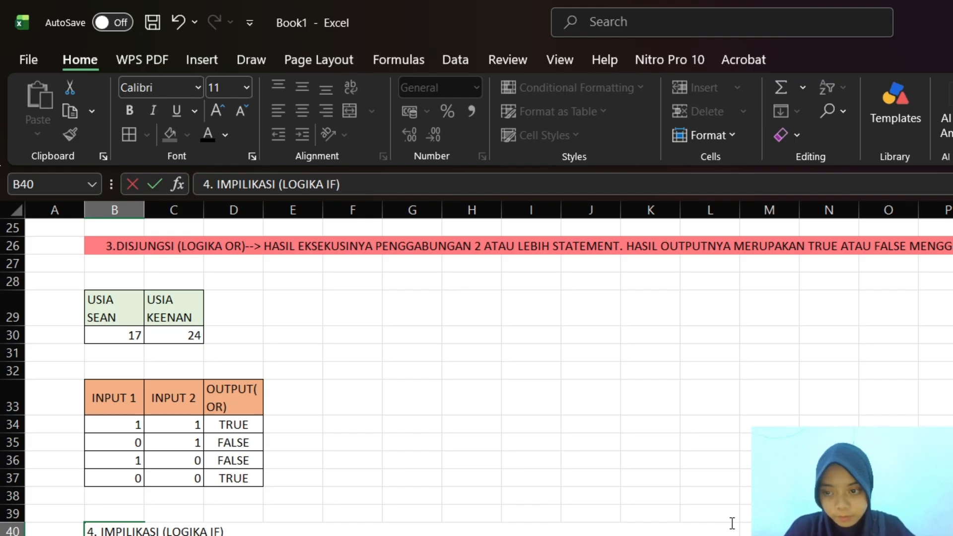
text(-->)
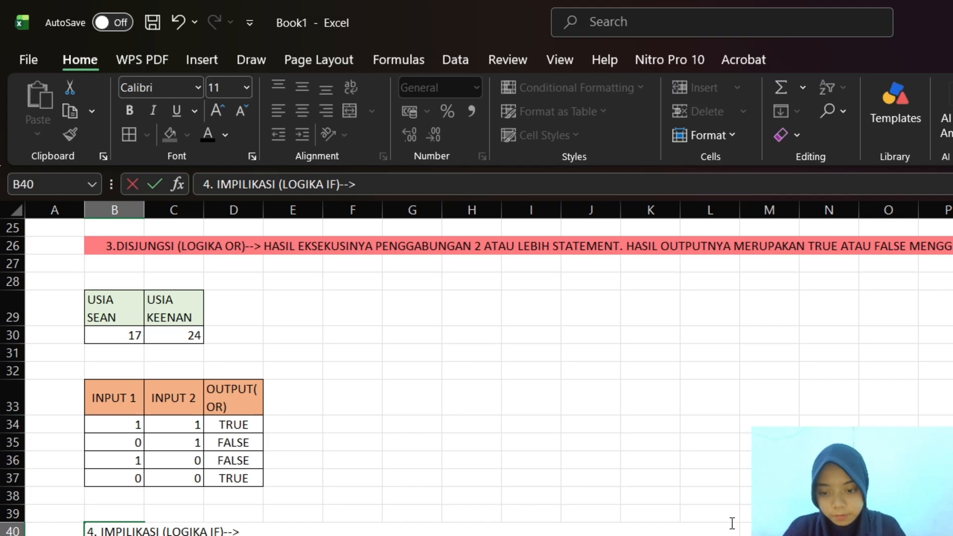
text( MERUPA)
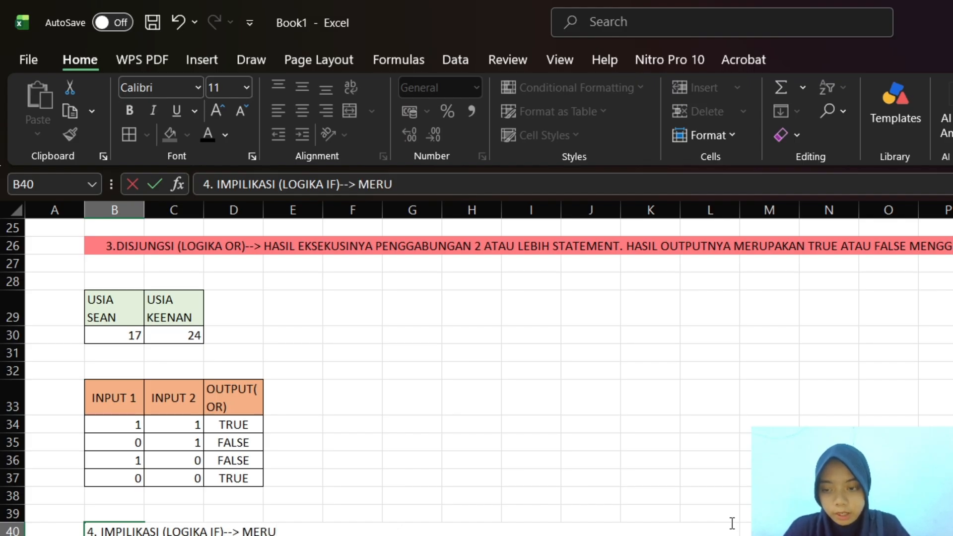
Add the description "MERUPAKAN LOGIKA SEBAB AKIBAT" after the arrow in the B40 heading
text(LO)
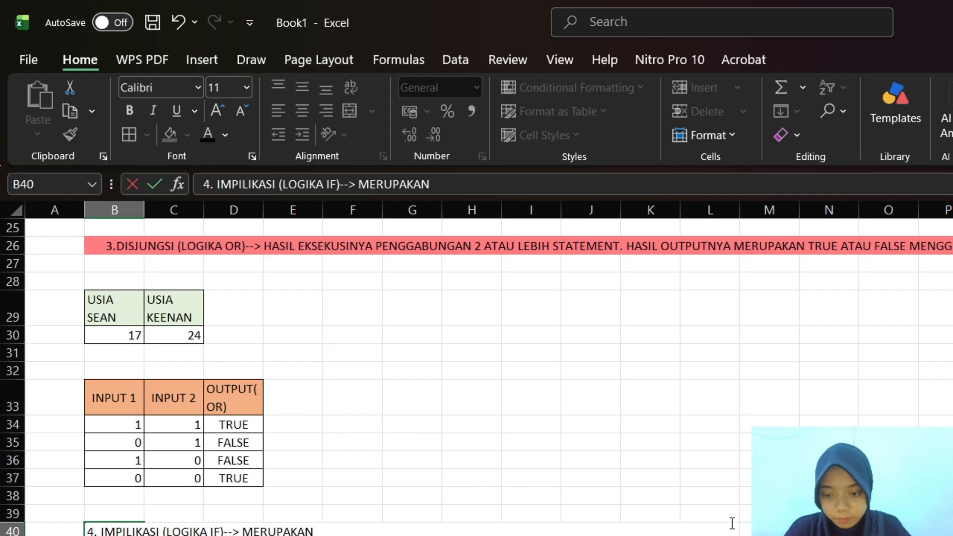
text(H)
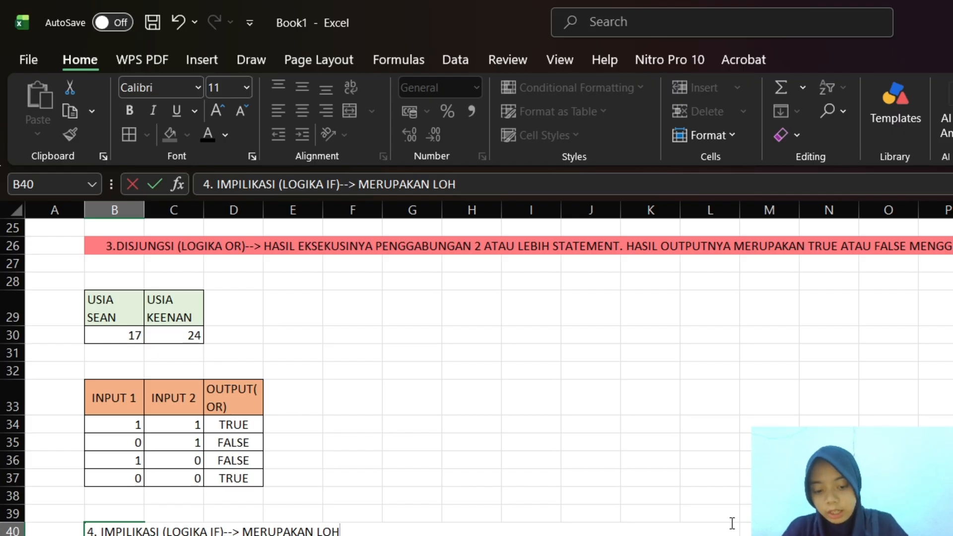
key(BackSpace)
text(GIKA)
text( SE)
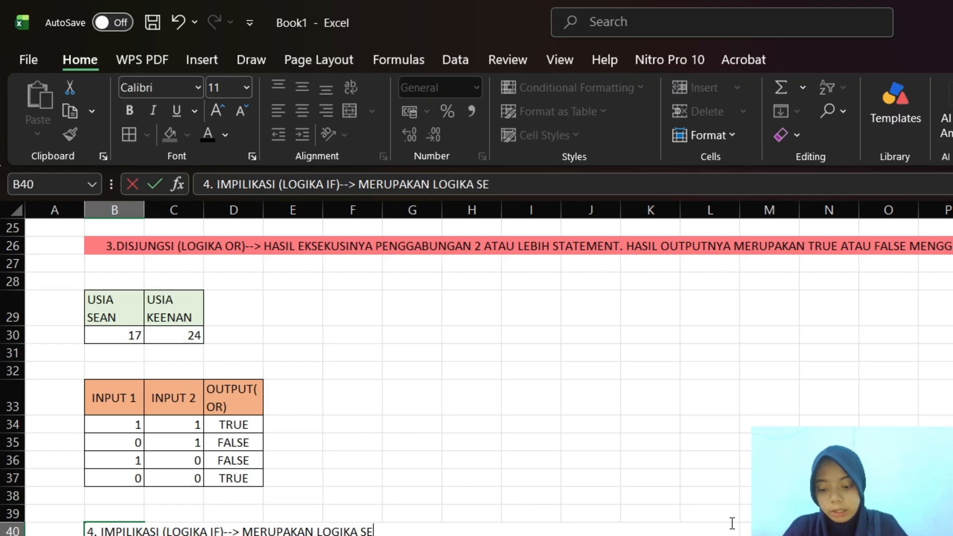
text(BAB AKIBAT)
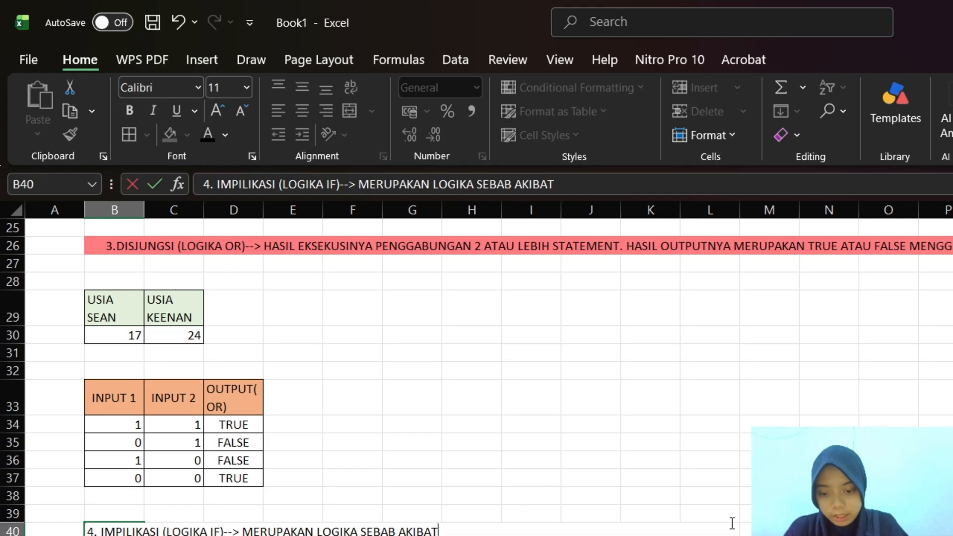
text(.)
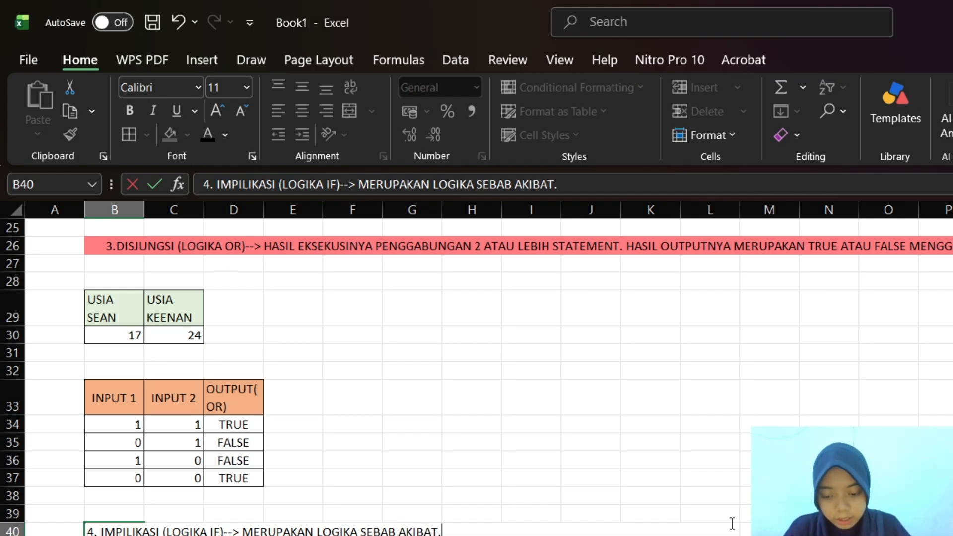
text( DIGUNAKA)
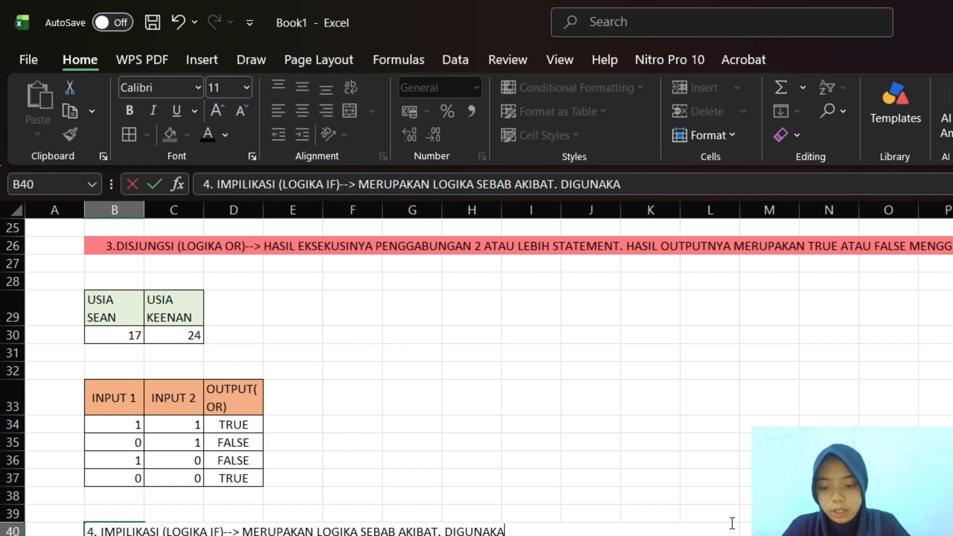
text(N UNTUK)
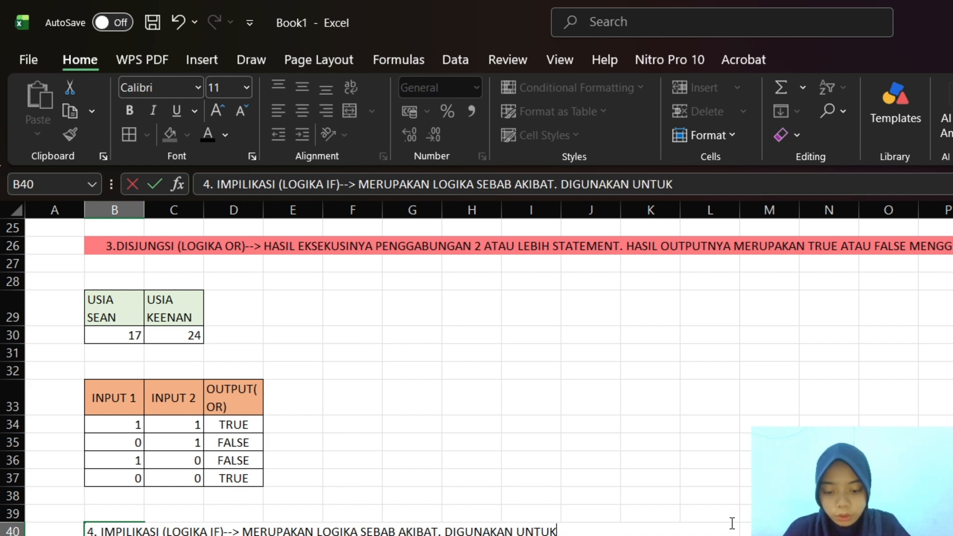
text( ME)
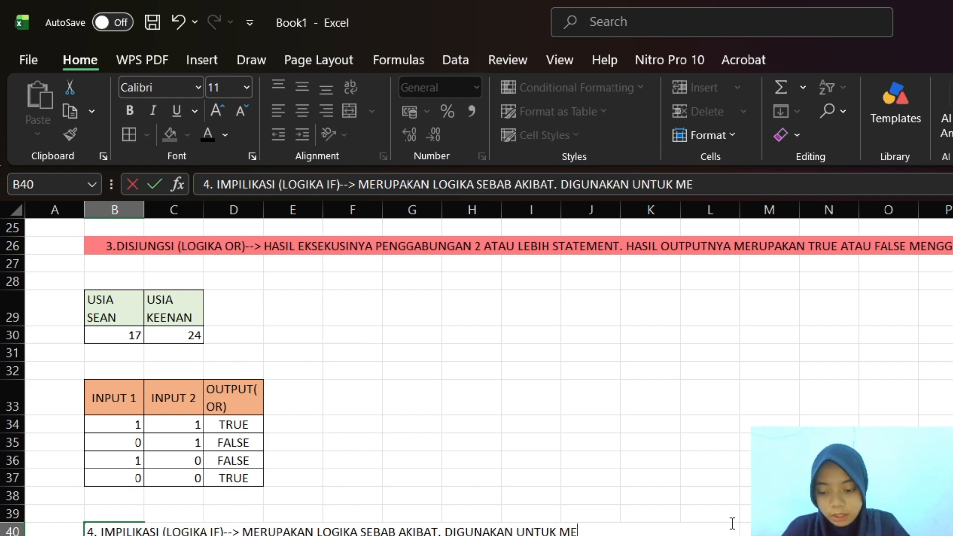
text(NGAMB)
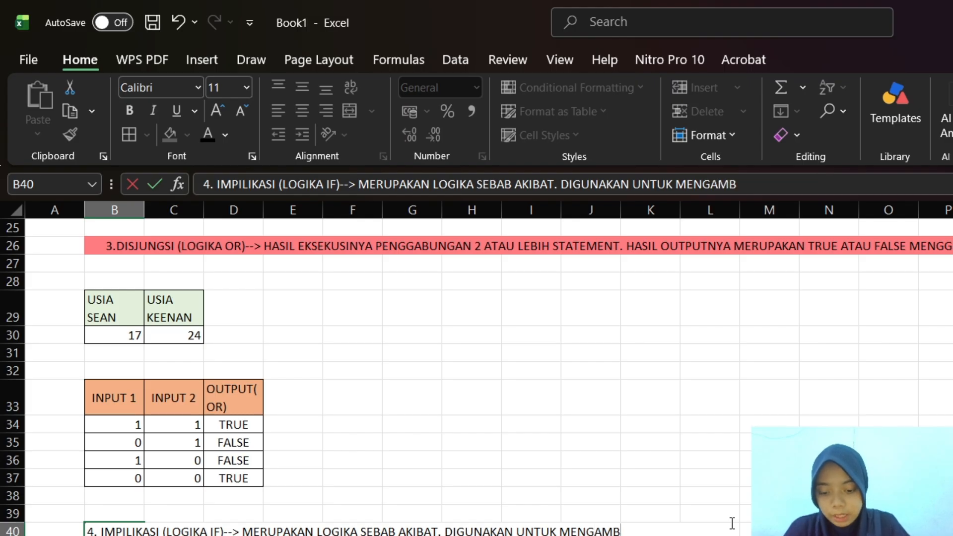
text(IL KEPUTUSAN)
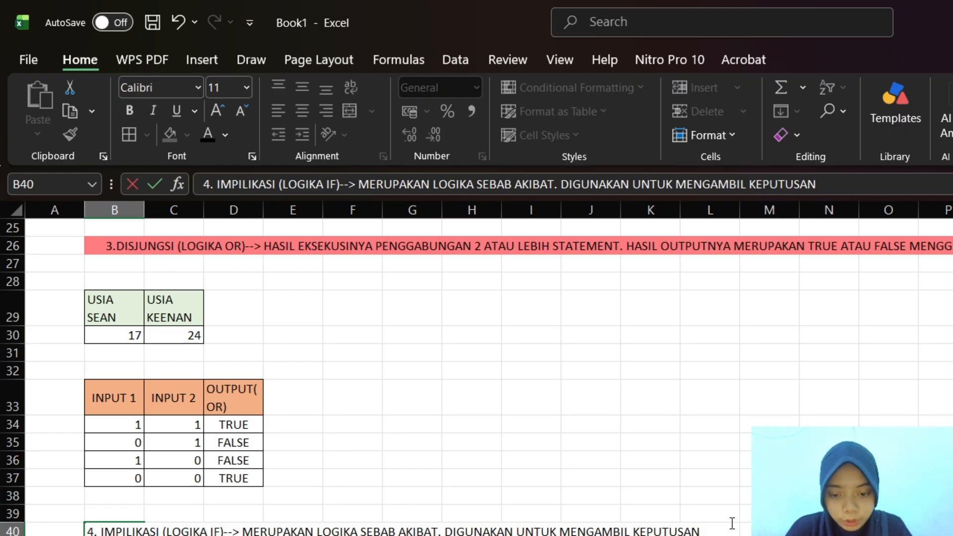
End the first description sentence in B40 with a period and add "DIGUNAKAN UNTUK MENGAMBIL KEPUTUSAN."
key(BackSpace)
text(.)
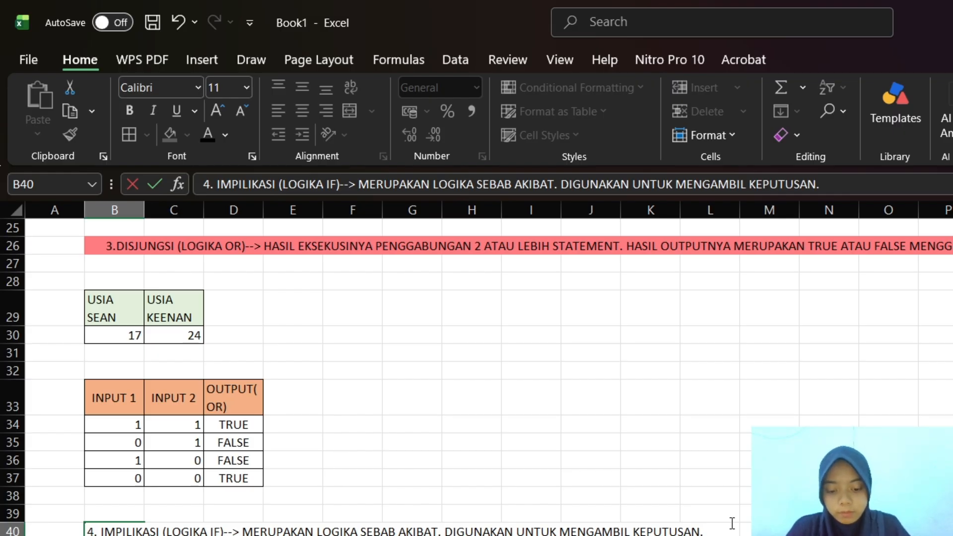
text( HASIL)
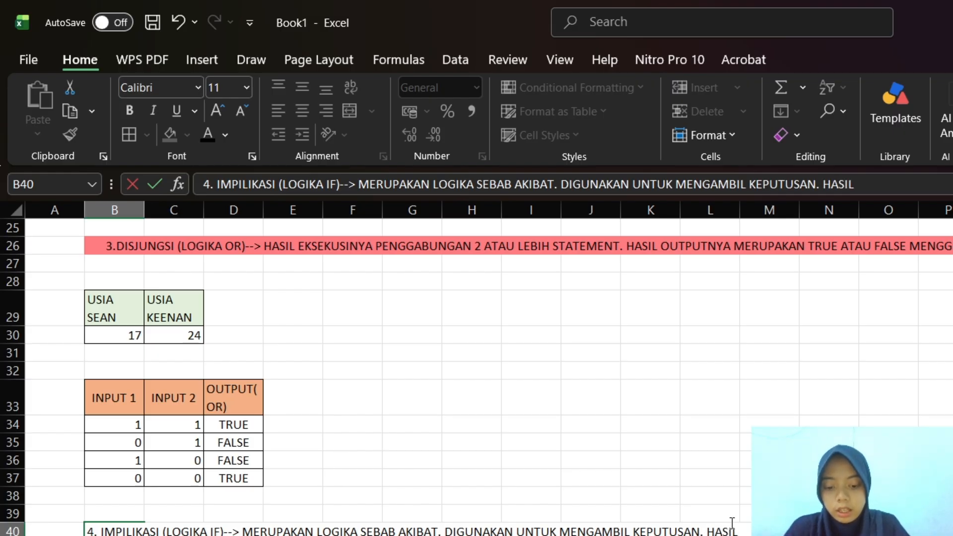
text( OUTP)
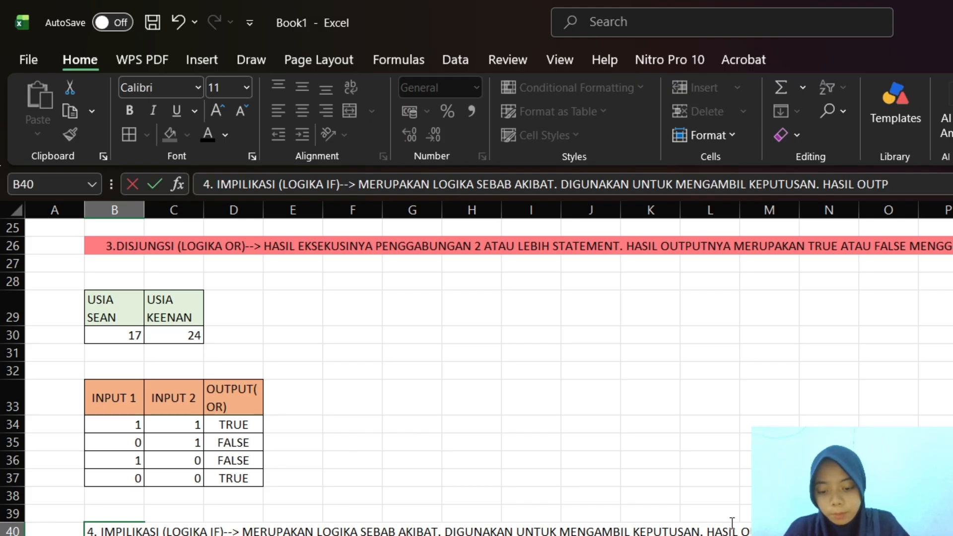
text(UTNYA)
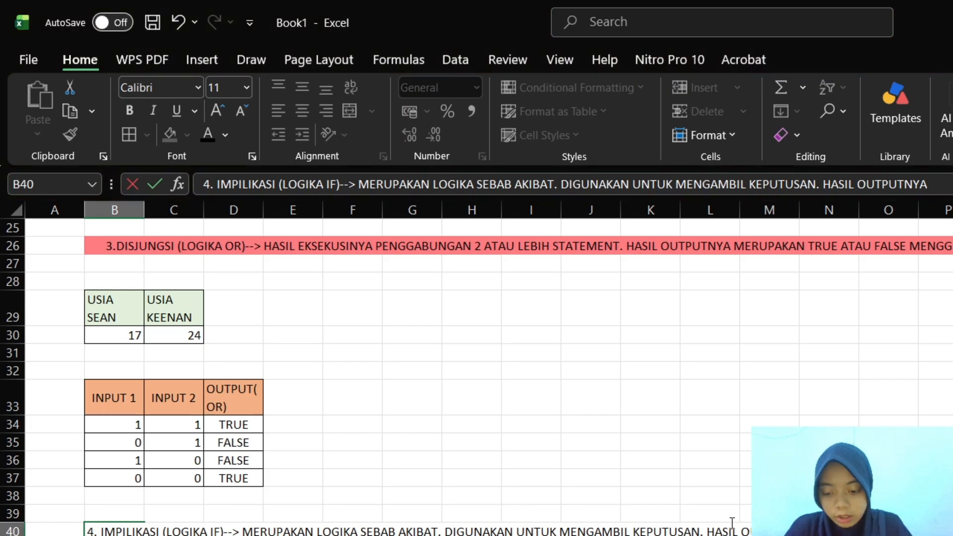
text( BER)
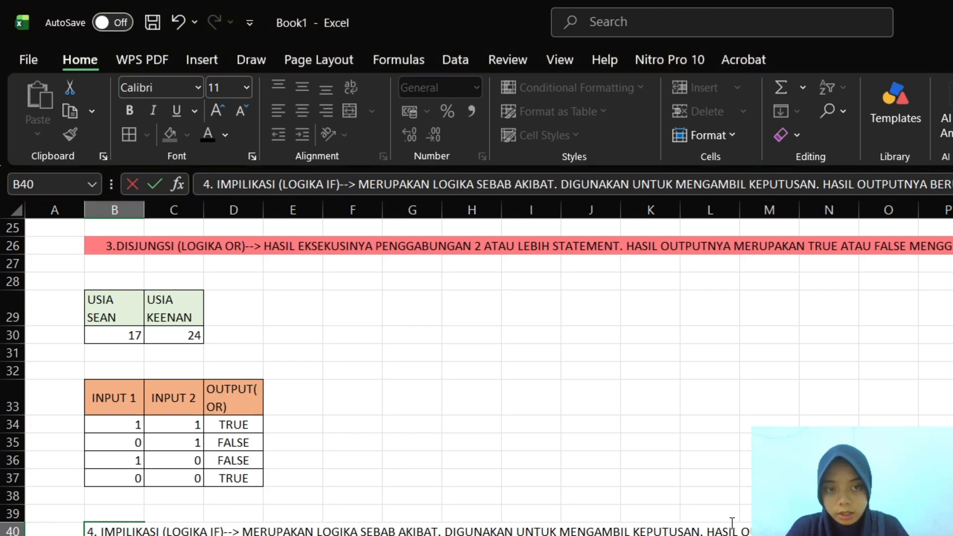
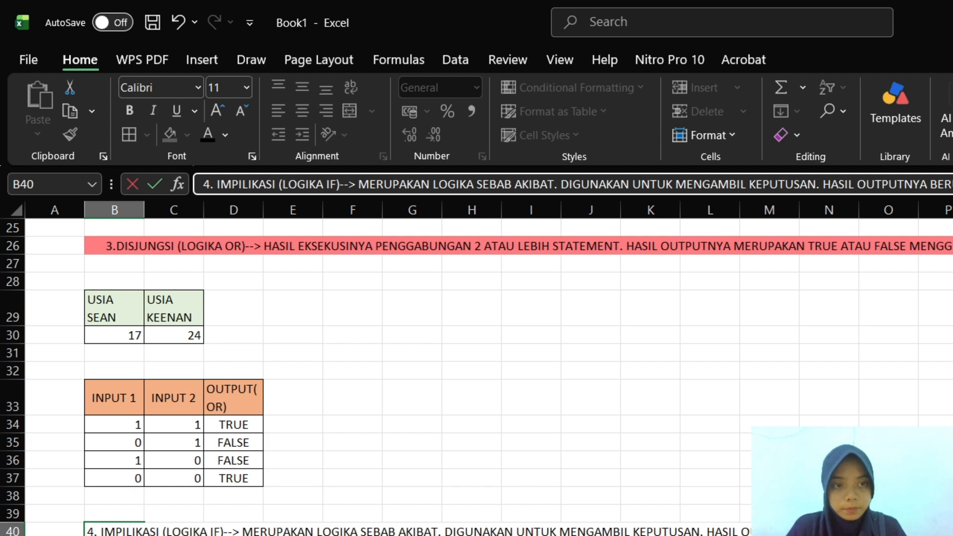
Merge and centre the "4. IMPILIKASI (LOGIKA IF)" heading across row 40 starting at B40, and fill it with pink
key(Return)
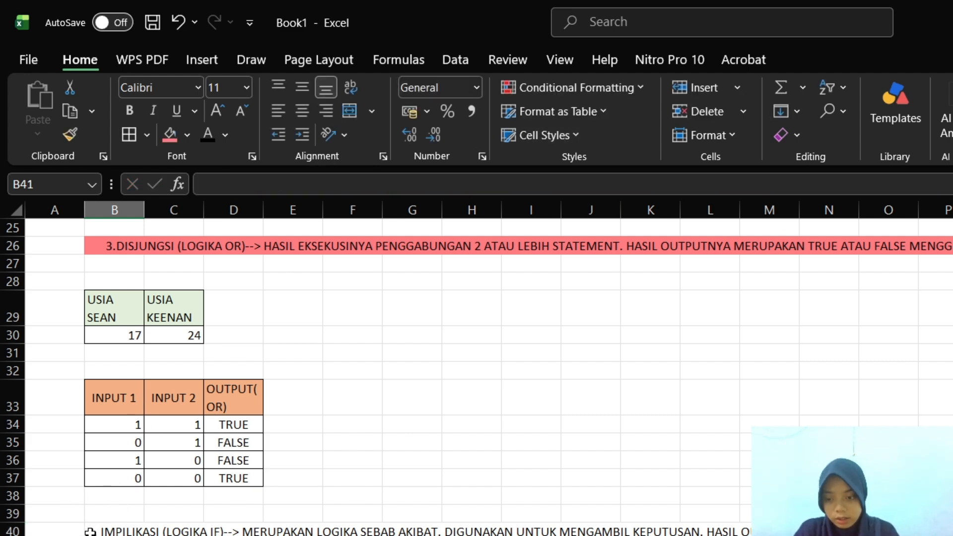
drag(94, 529, 952, 530)
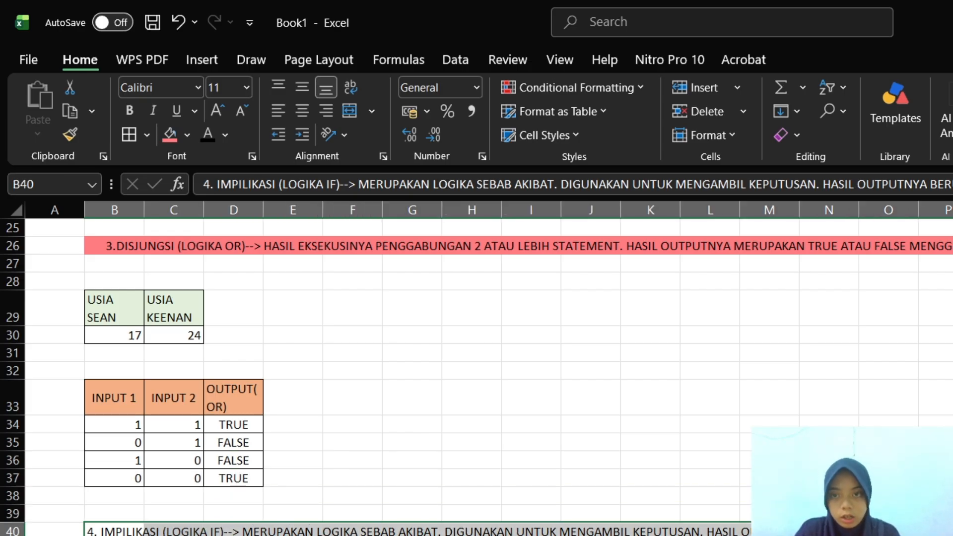
click(351, 87)
click(352, 86)
click(350, 110)
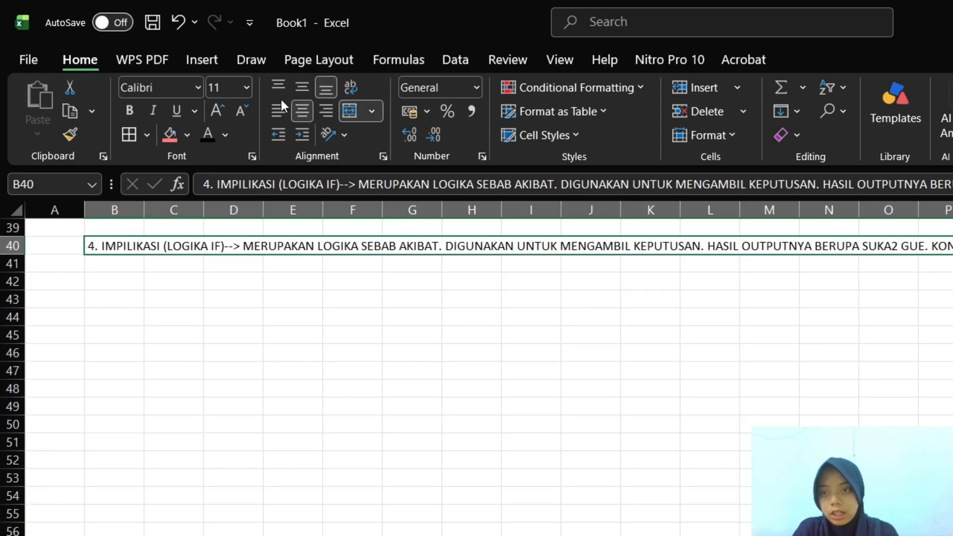
click(187, 138)
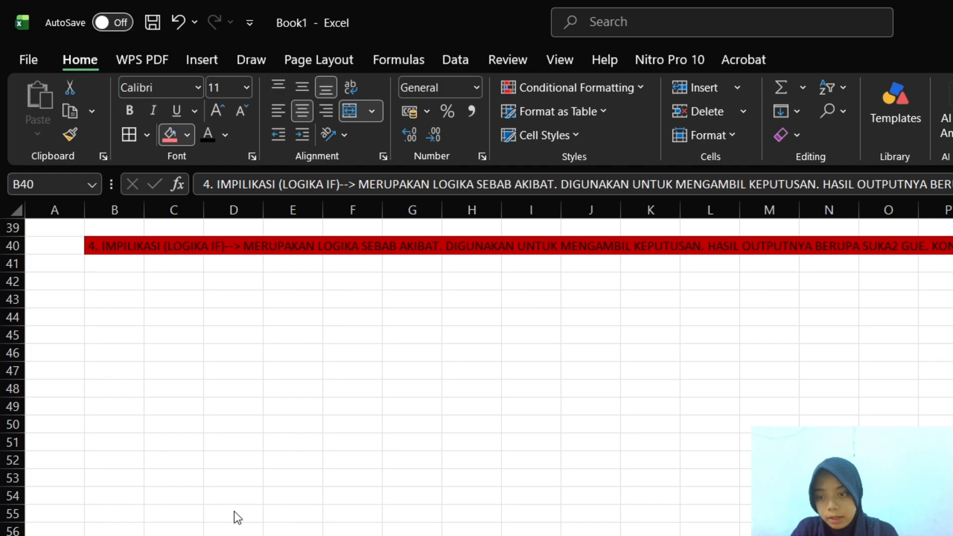
key(ctrl+z)
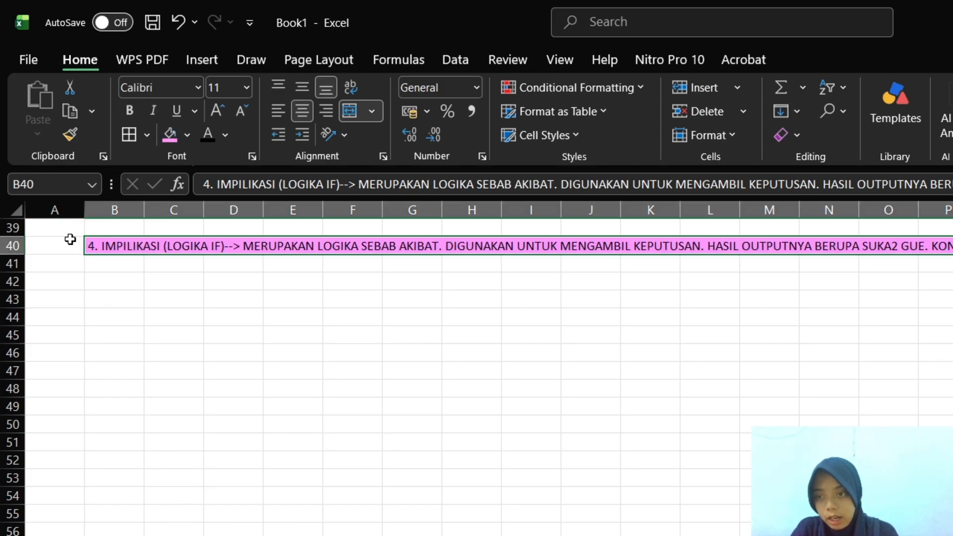
Enter the column headers "NO", "NAMA" and "NILAI" in cells B43, C43 and D43
click(112, 284)
click(107, 304)
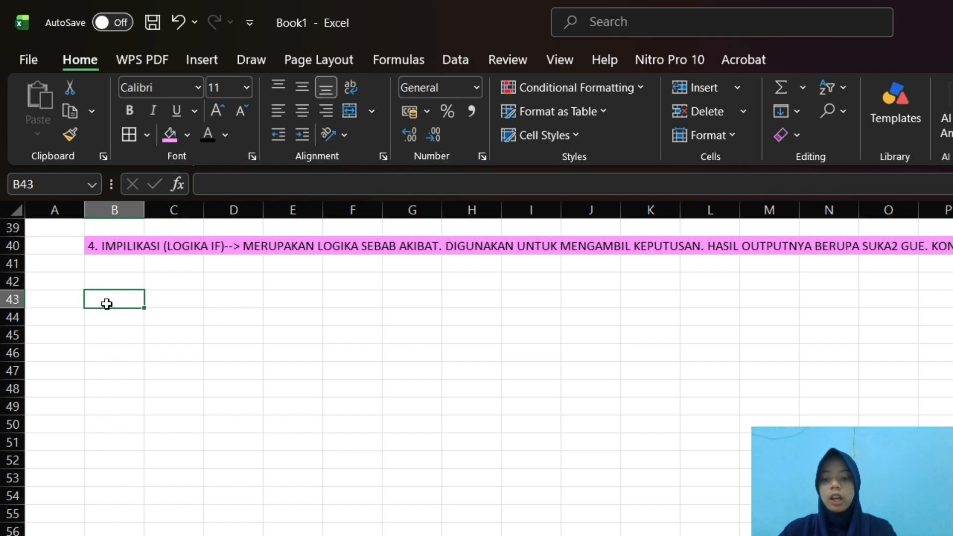
text(N)
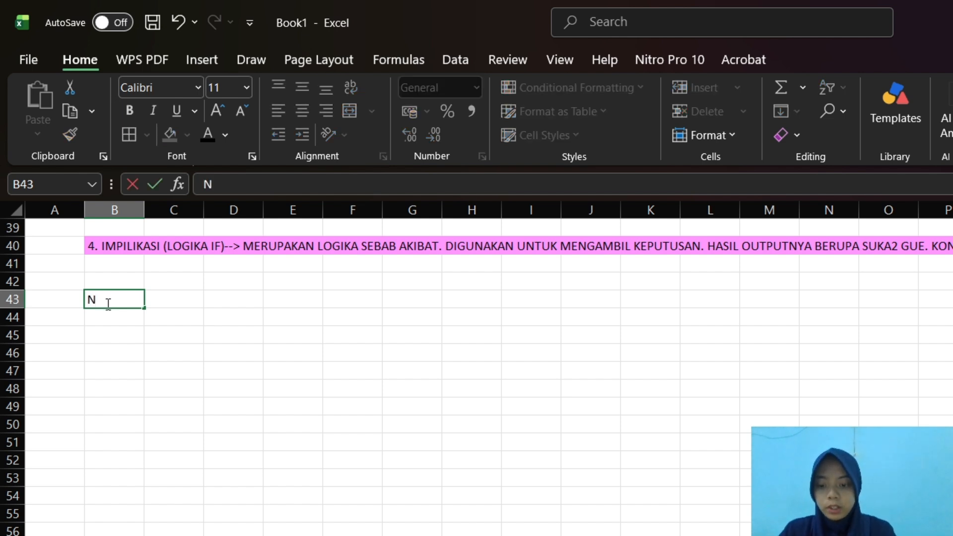
text(O)
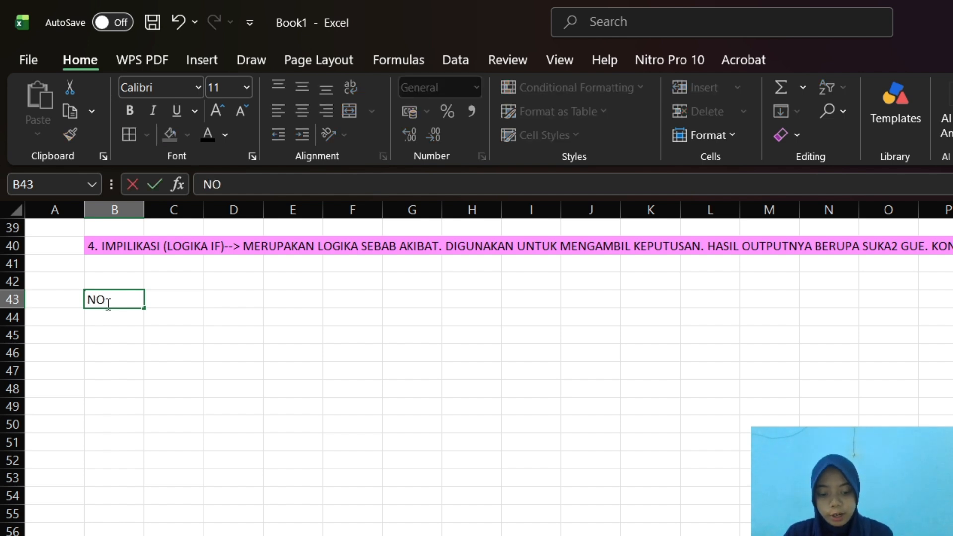
key(Tab)
text(NAMA)
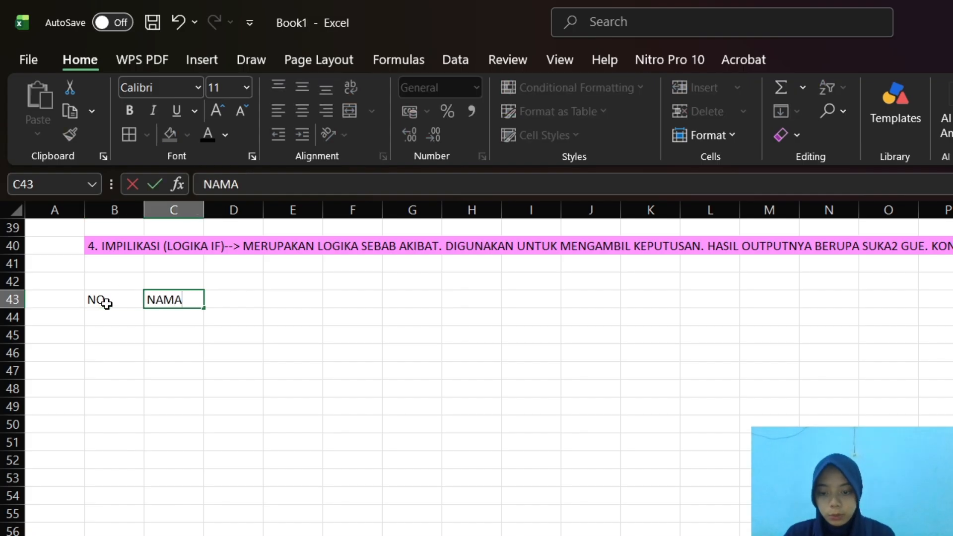
key(Tab)
text(M)
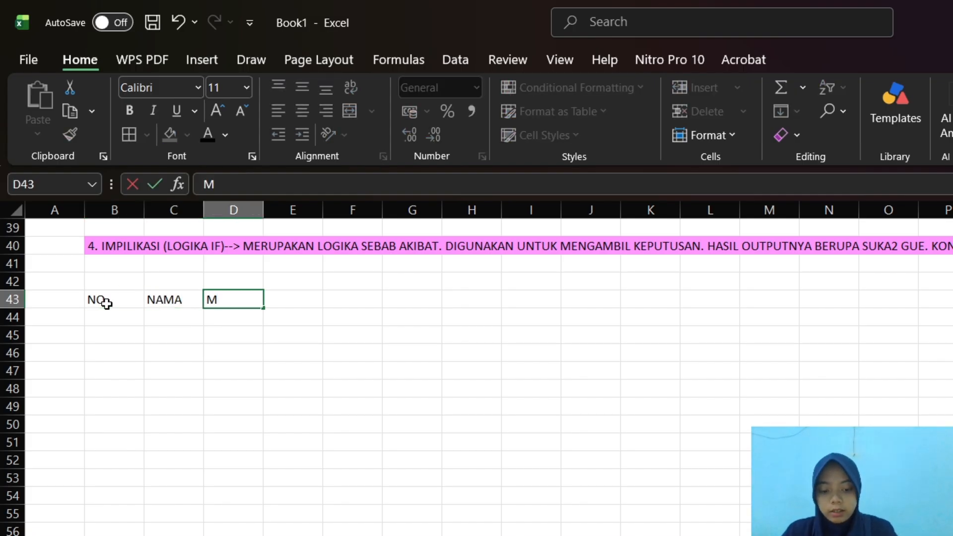
key(BackSpace)
text(NILAI)
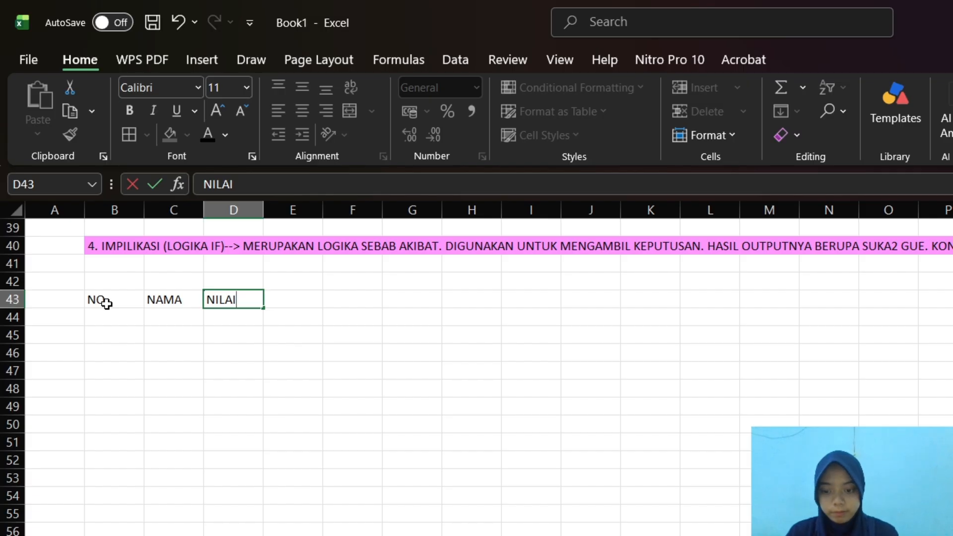
key(Tab)
Enter the column headers "STATUS" in E43 and "NILAI HURUFNYA" in F43
text(STA)
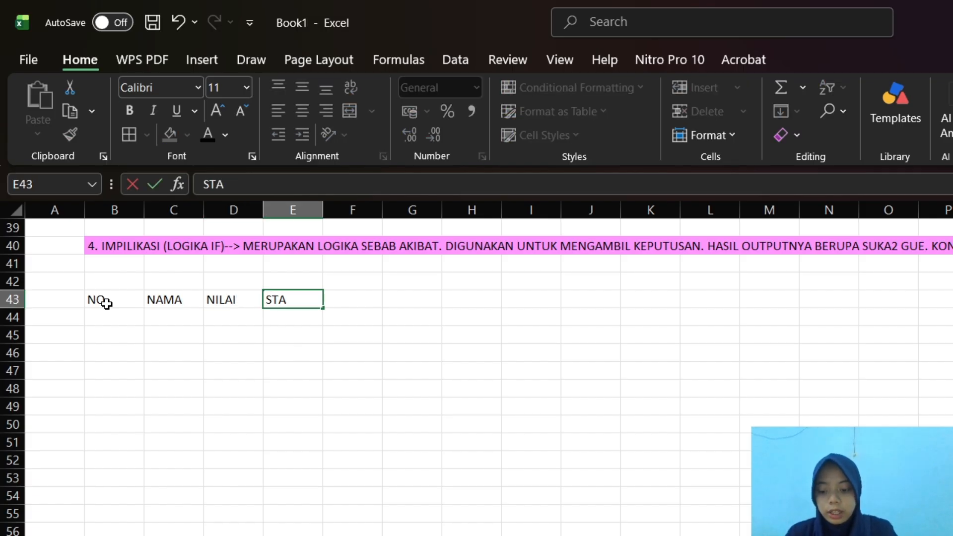
text(TUS)
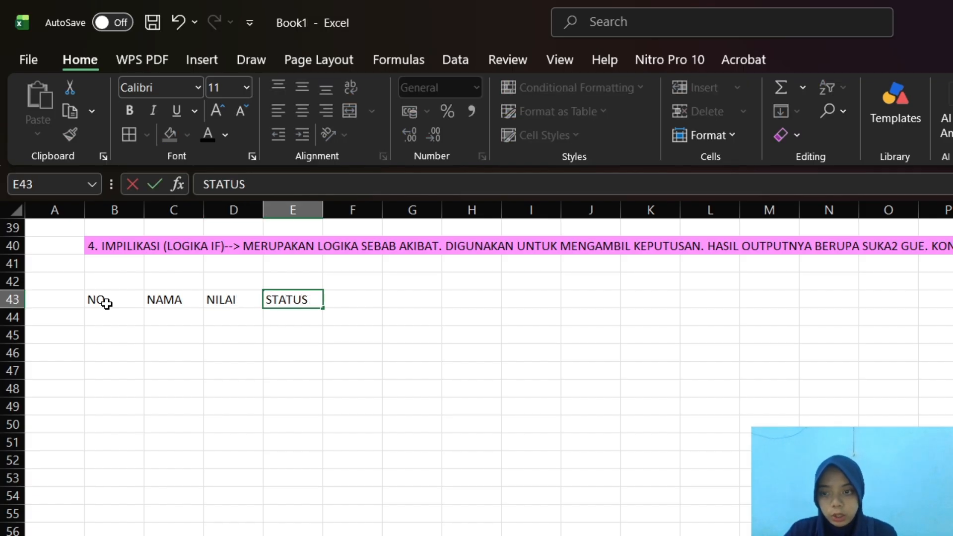
key(Tab)
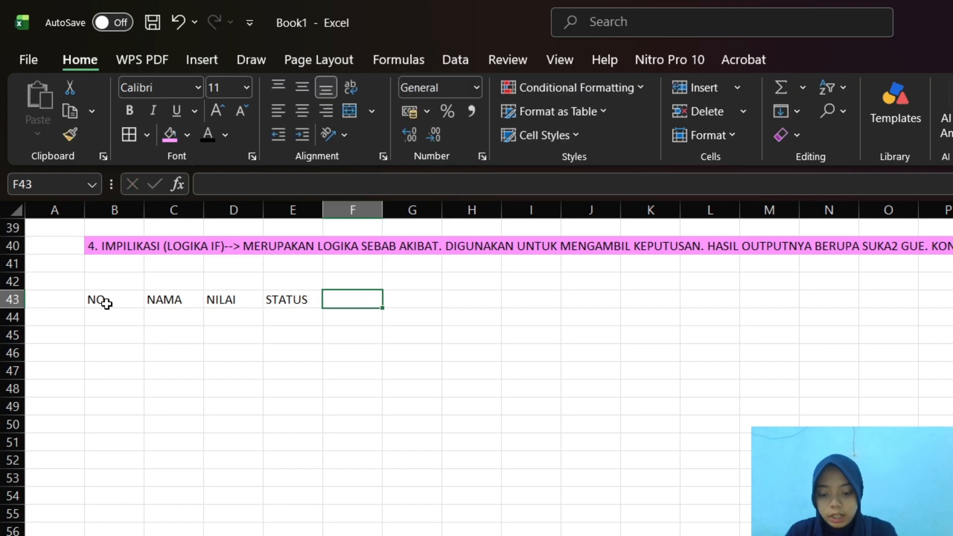
text(NILAI HURU)
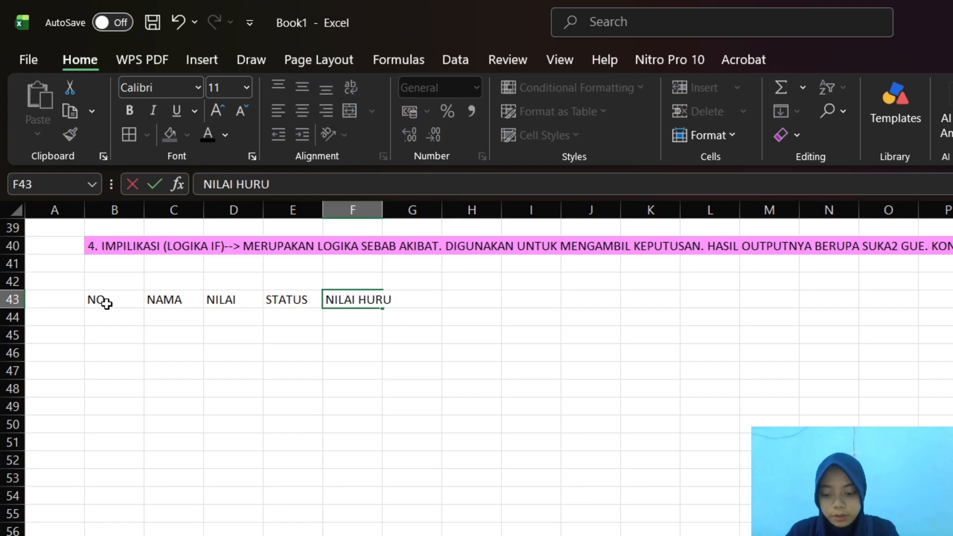
text(FN)
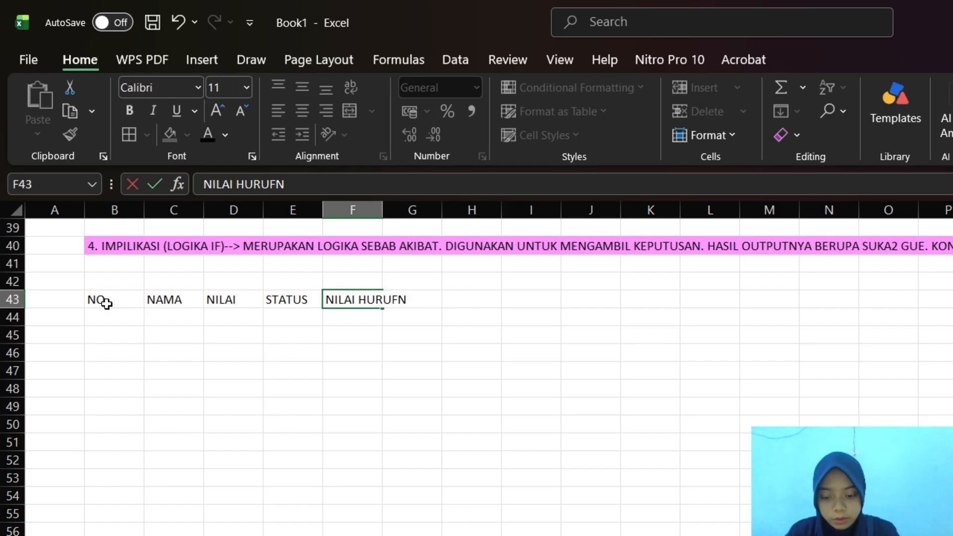
text(YA)
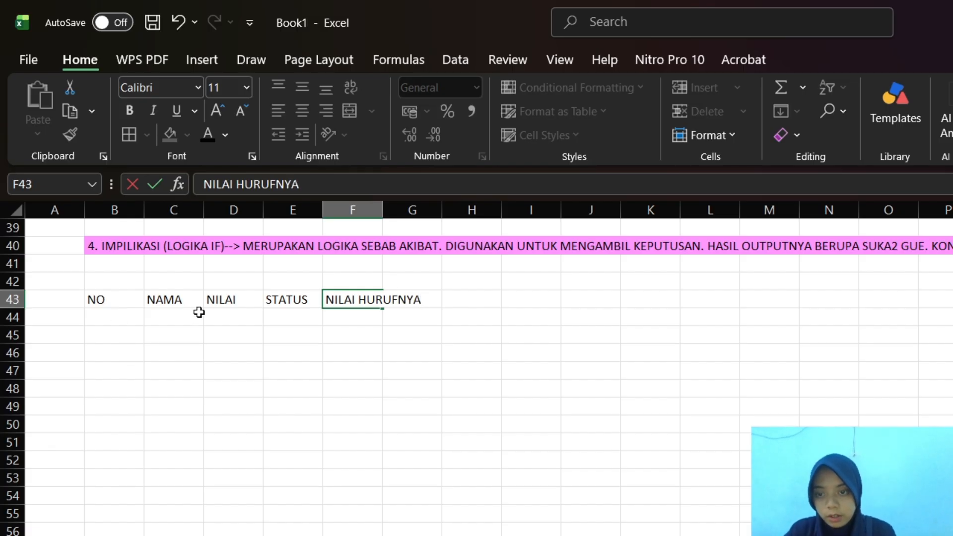
click(70, 298)
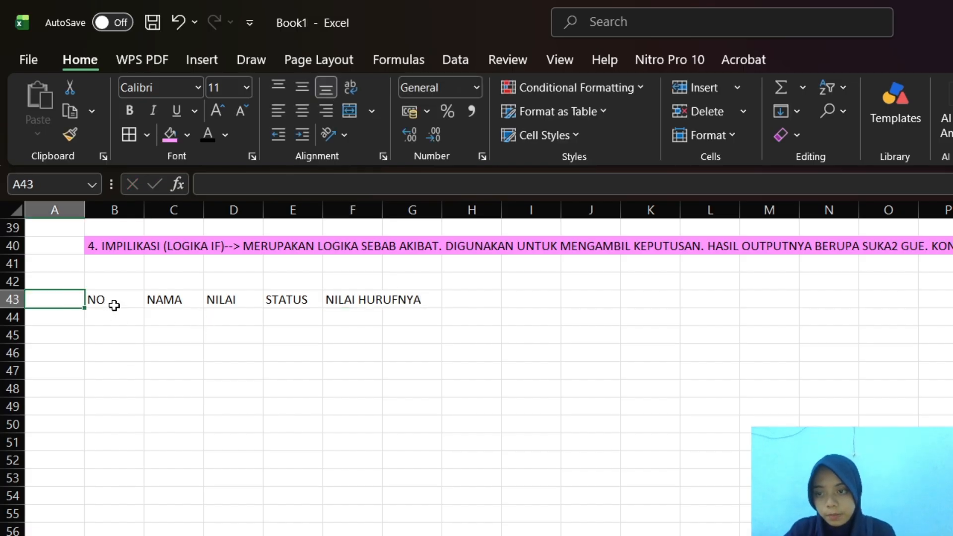
Wrap the text in header cells B43:G43 and align it vertically to the middle
drag(100, 300, 427, 297)
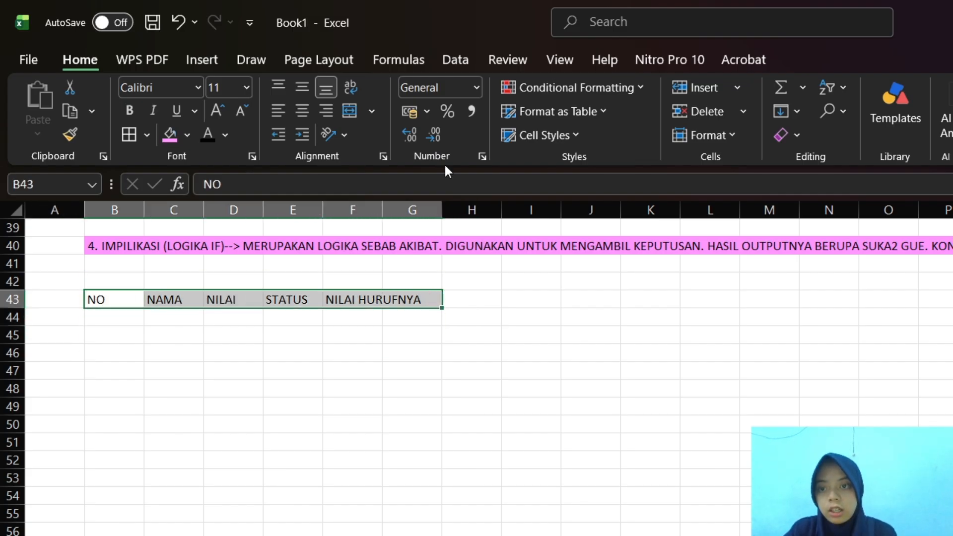
click(351, 111)
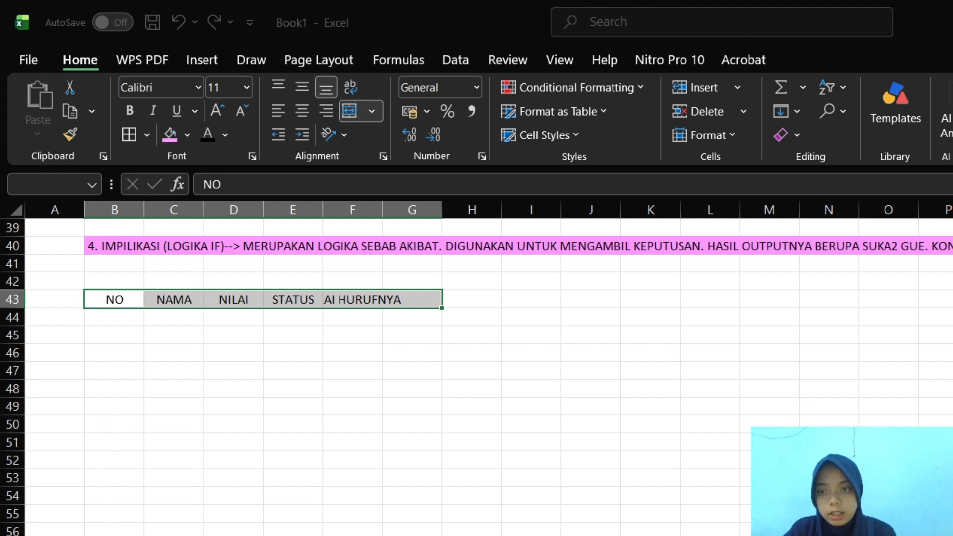
key(Escape)
click(350, 88)
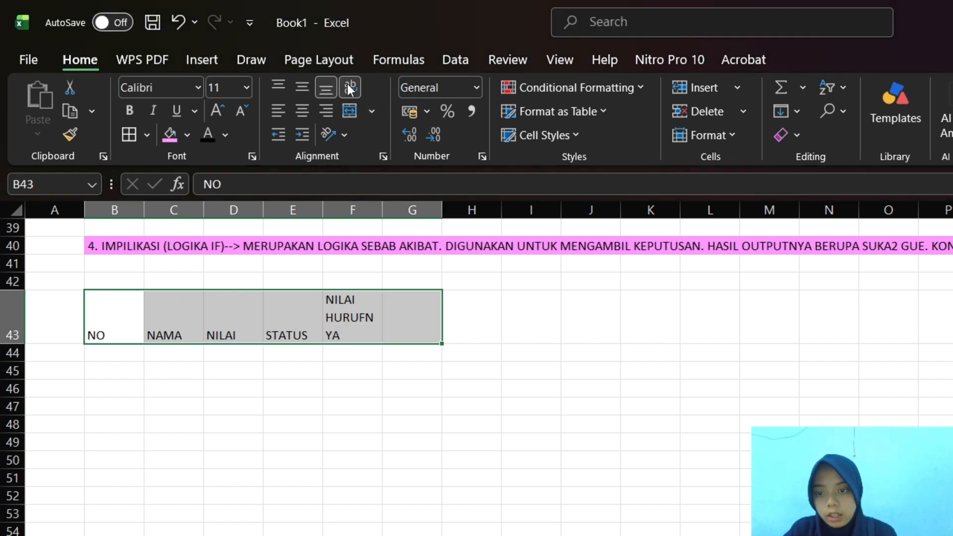
click(351, 111)
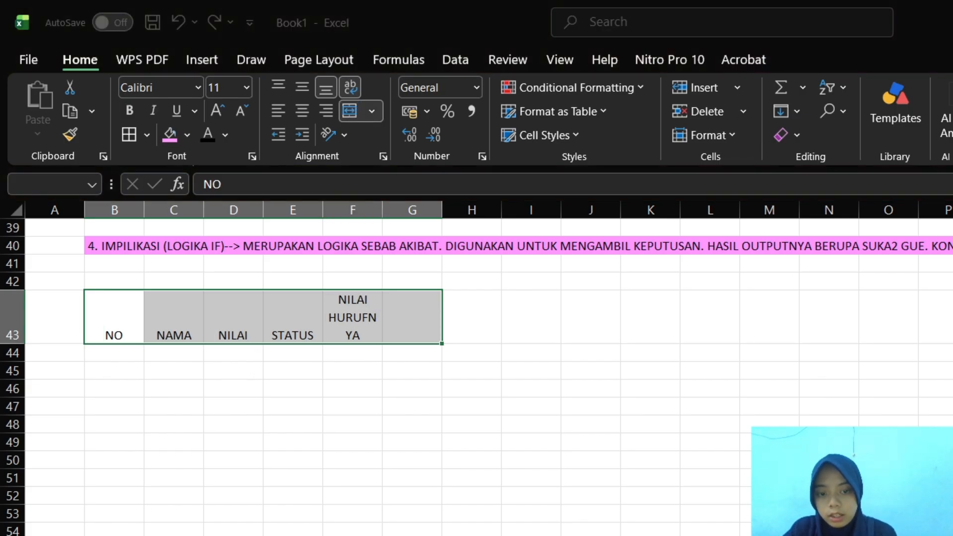
key(Escape)
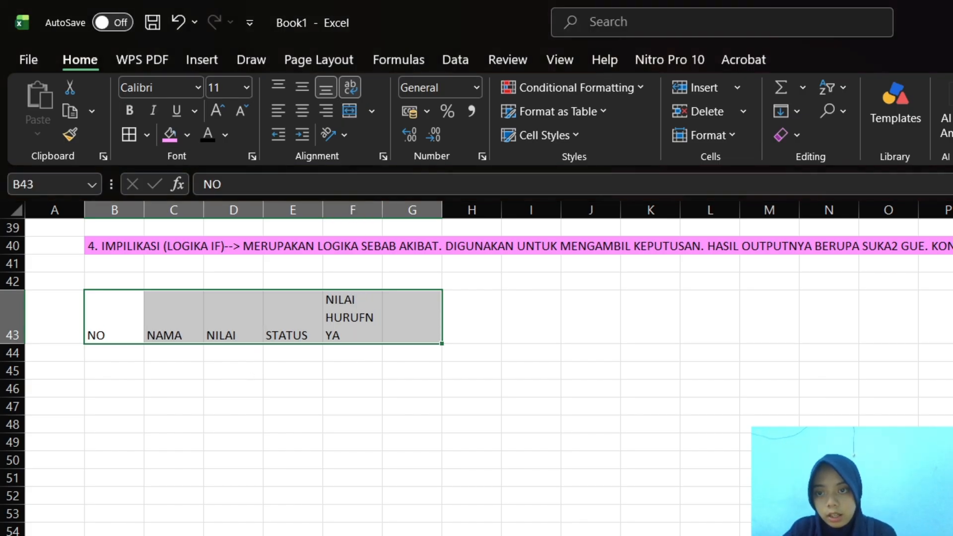
click(299, 90)
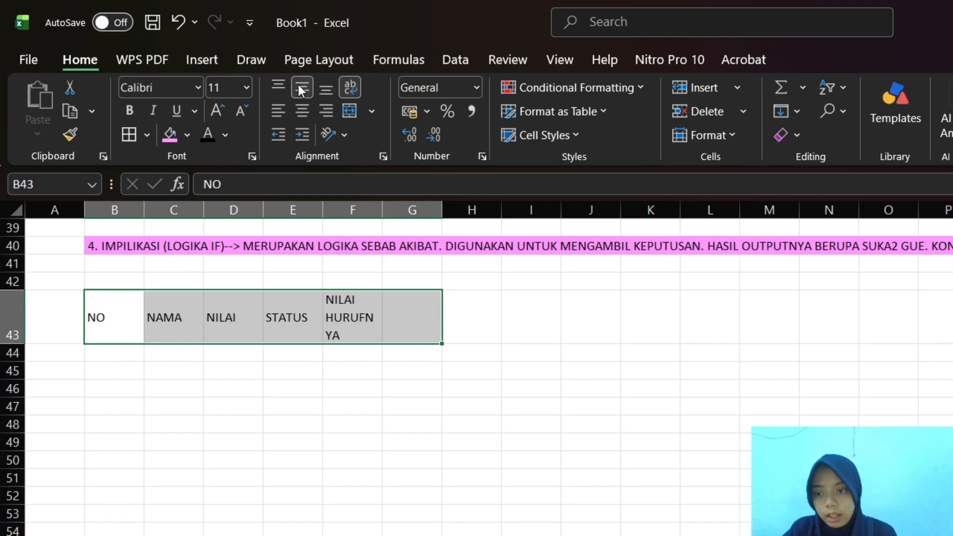
Narrow column F slightly and shorten the F43 header to "NILAI HURUF"
click(374, 322)
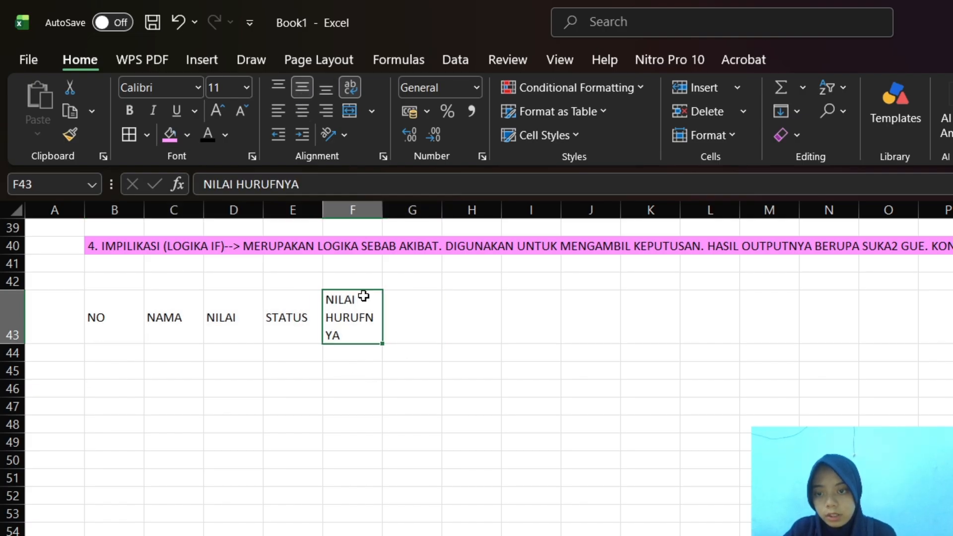
drag(383, 201, 379, 201)
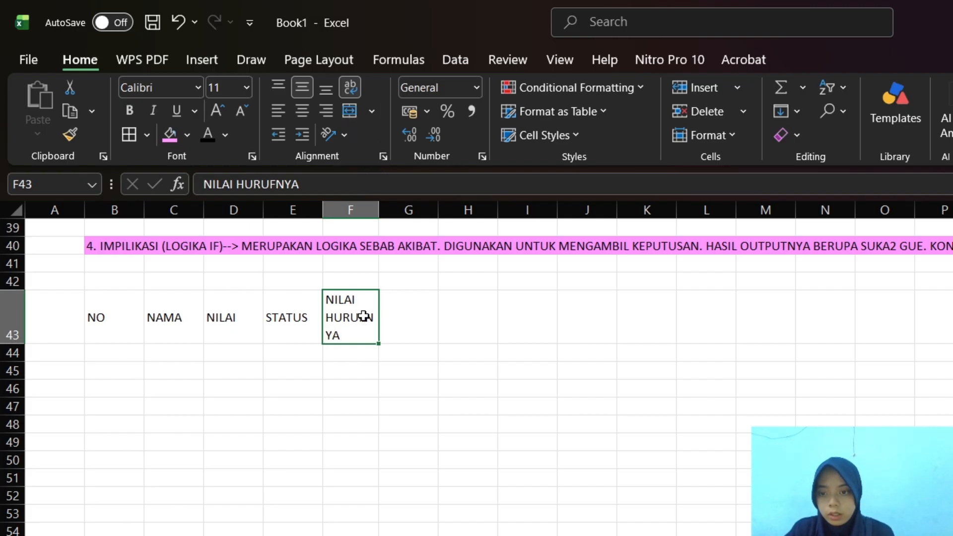
click(341, 182)
text(=)
key(BackSpace)
key(BackSpace)
key(BackSpace)
key(BackSpace)
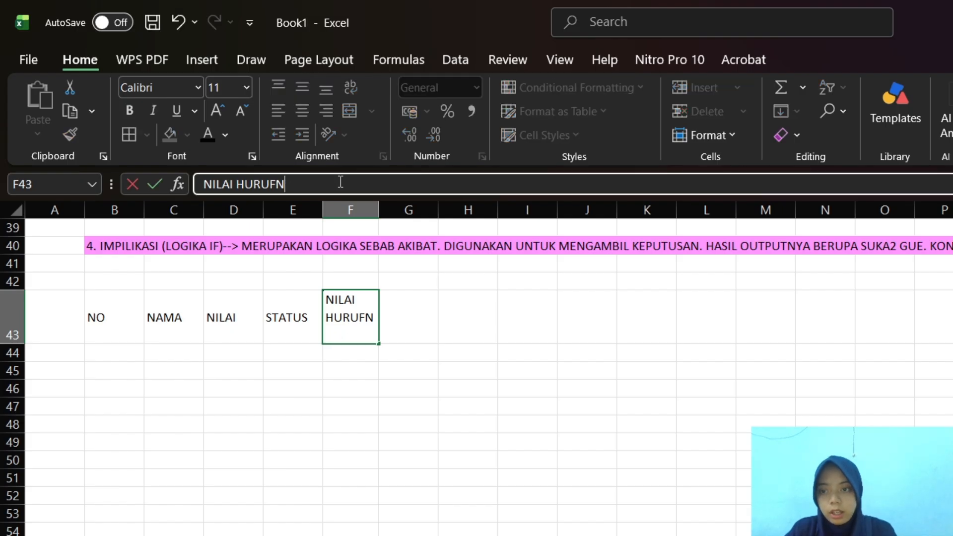
click(236, 347)
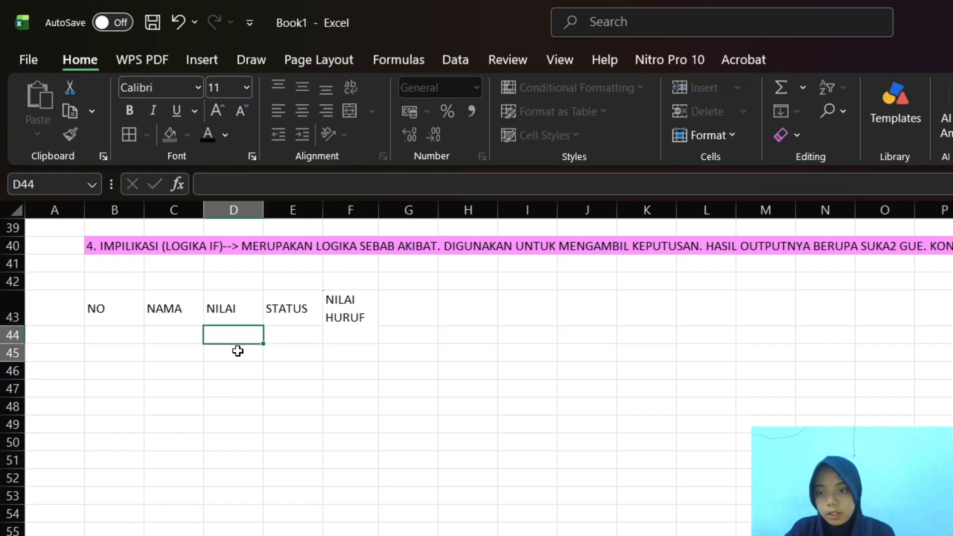
Apply all borders to the table range B43:F54
click(95, 334)
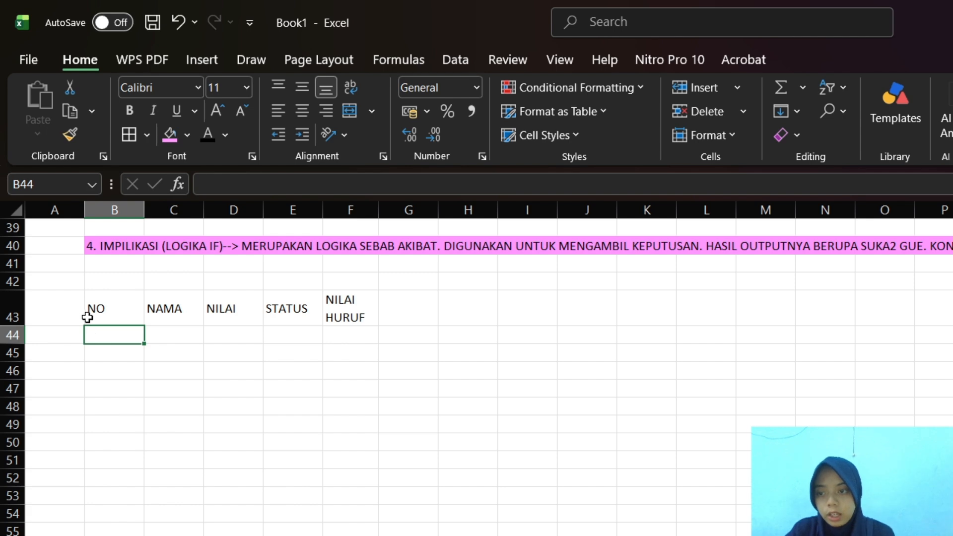
drag(93, 309, 365, 510)
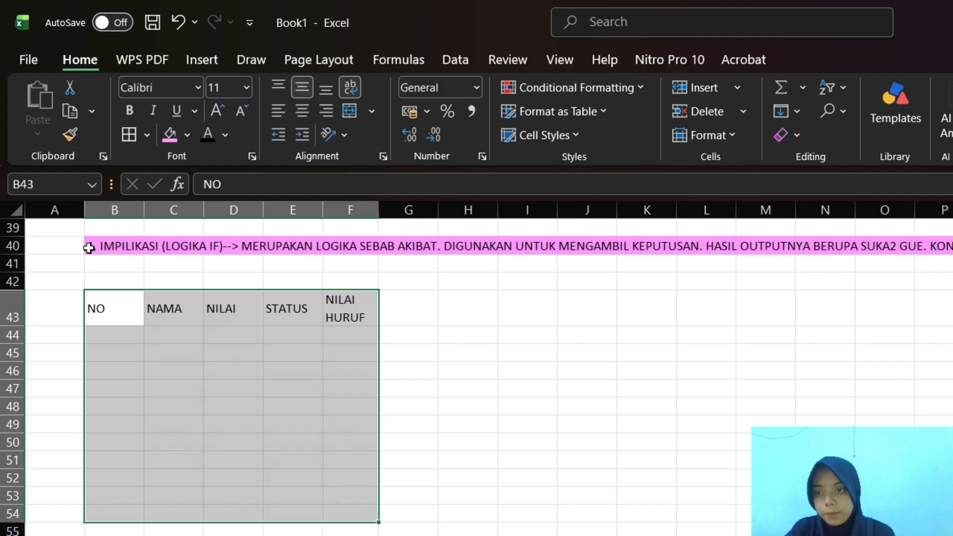
click(129, 139)
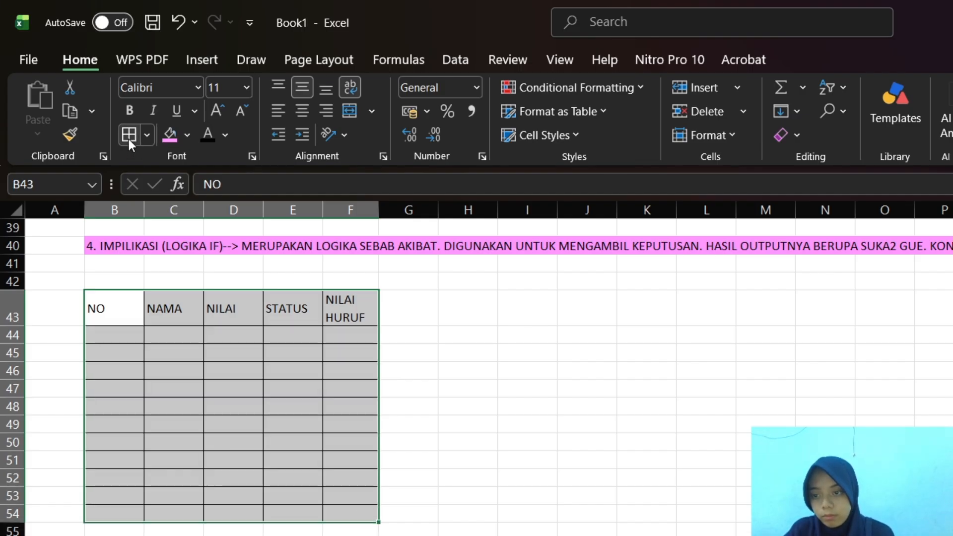
click(124, 340)
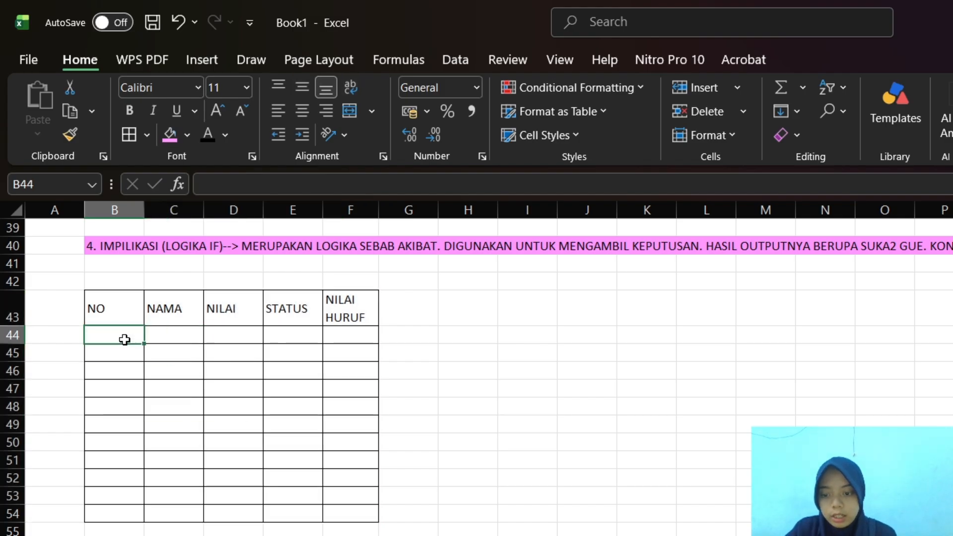
Centre the table headers in B43:F43 horizontally, keeping them vertically middle-aligned
drag(92, 304, 366, 302)
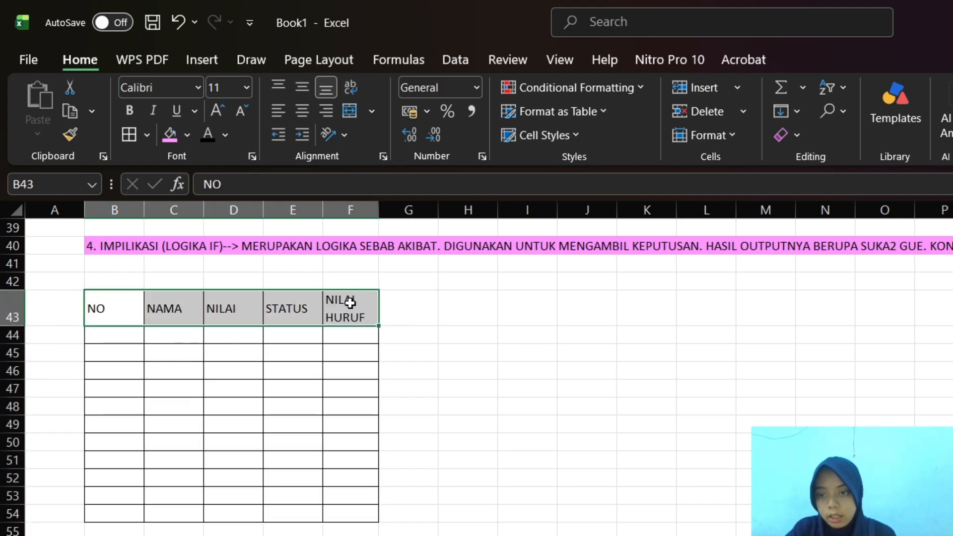
click(299, 91)
click(303, 87)
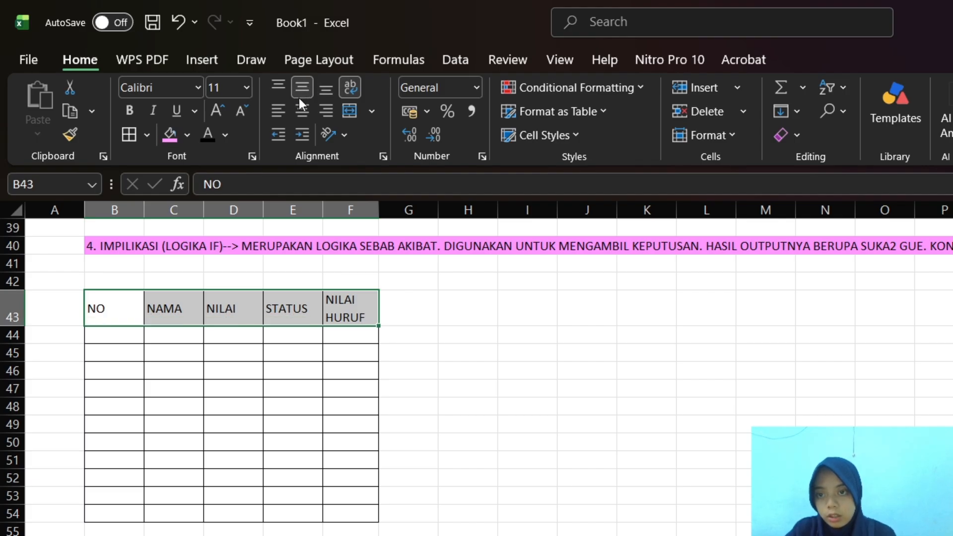
click(304, 106)
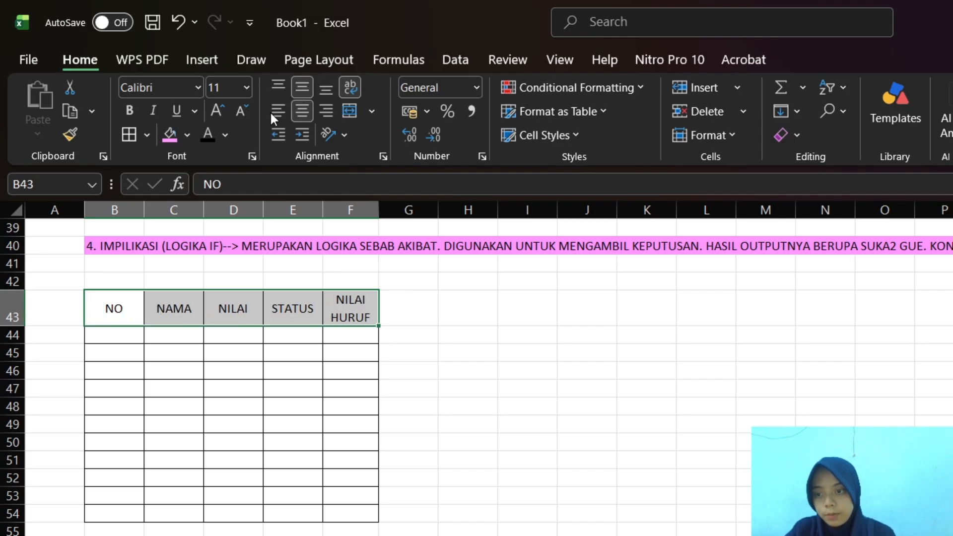
click(119, 339)
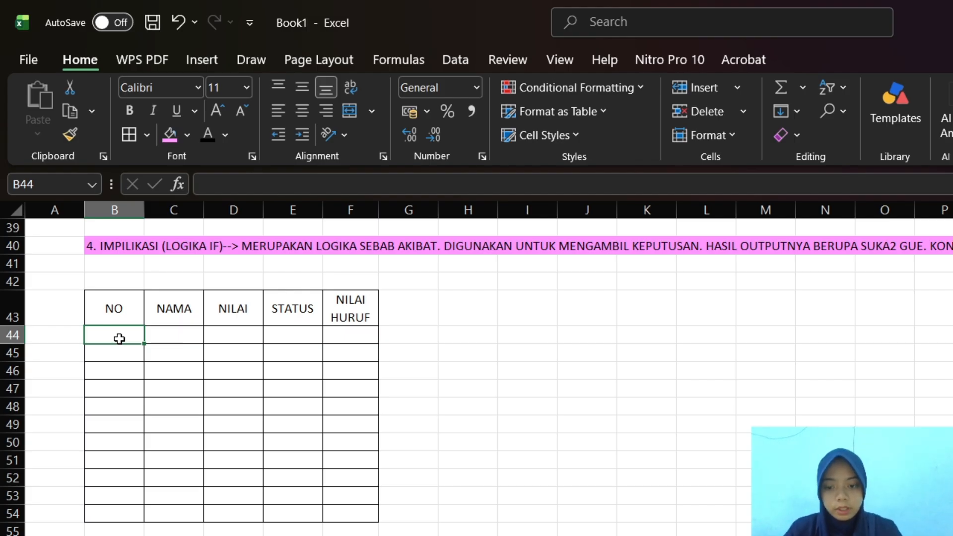
Enter the row-numbering formula =ROW()-ROW($B$43) in cell B44, with an absolute reference to the NO header
text(=)
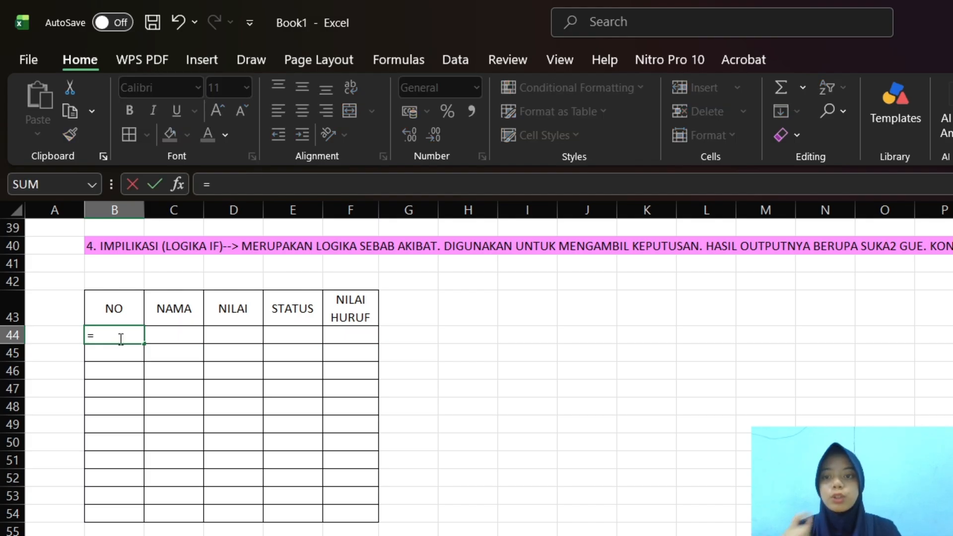
text(R)
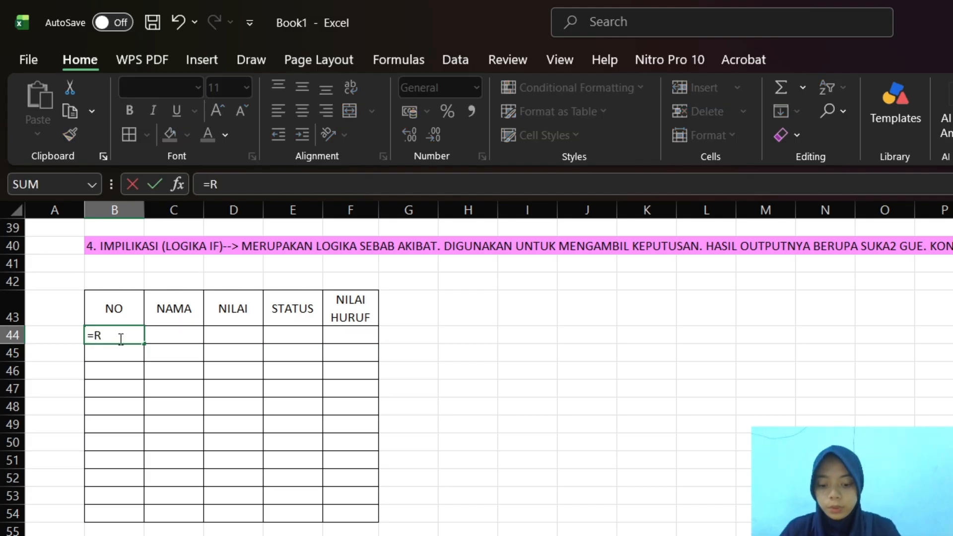
text(I)
key(BackSpace)
key(BackSpace)
text(OW)
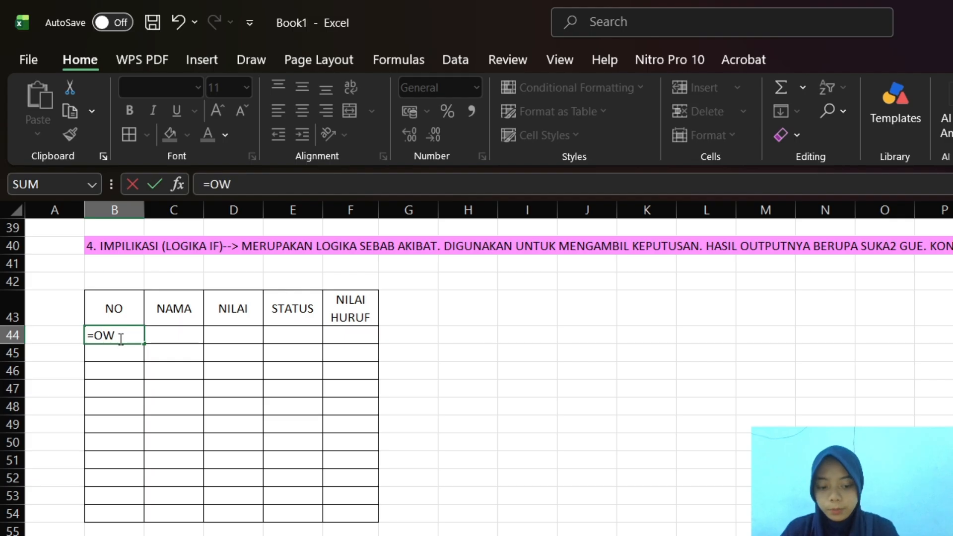
key(BackSpace)
key(BackSpace)
text(ROW)
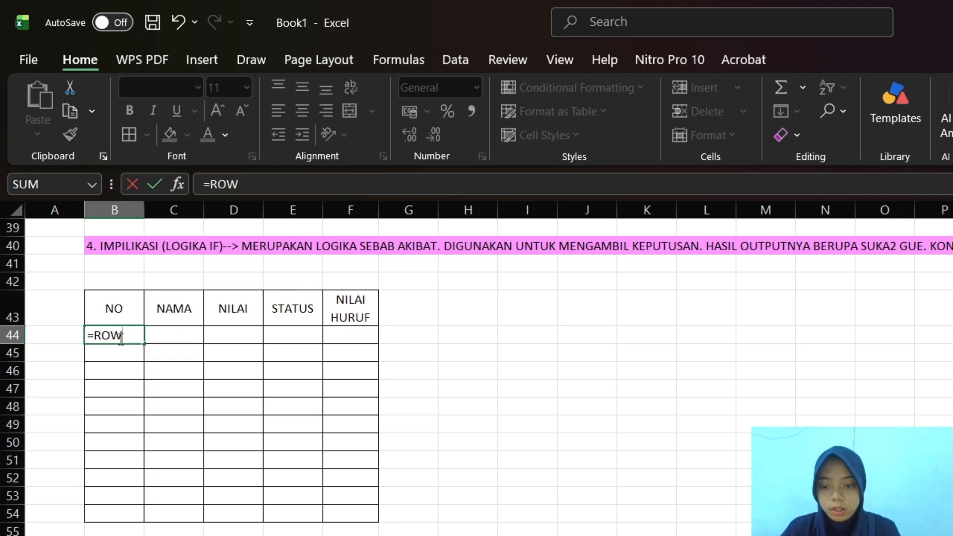
text(())
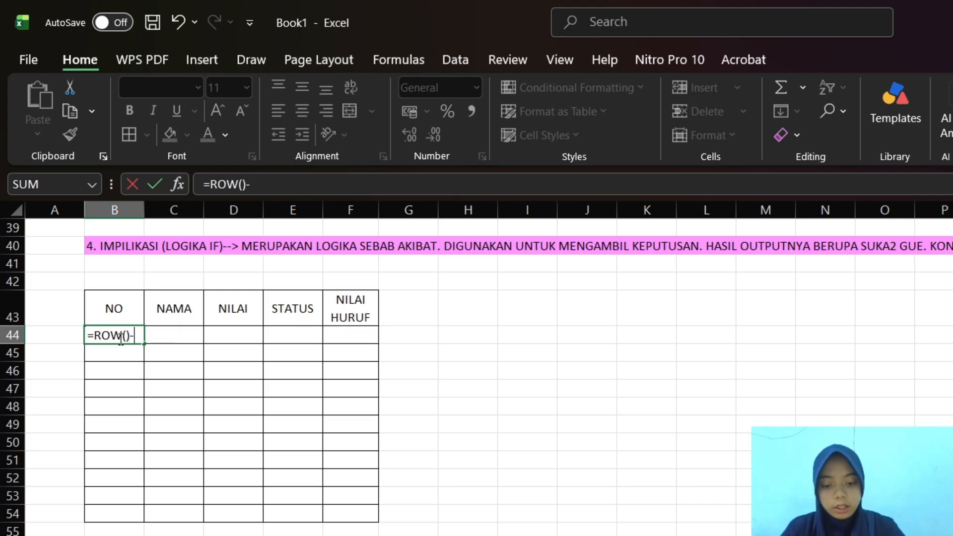
text(-()
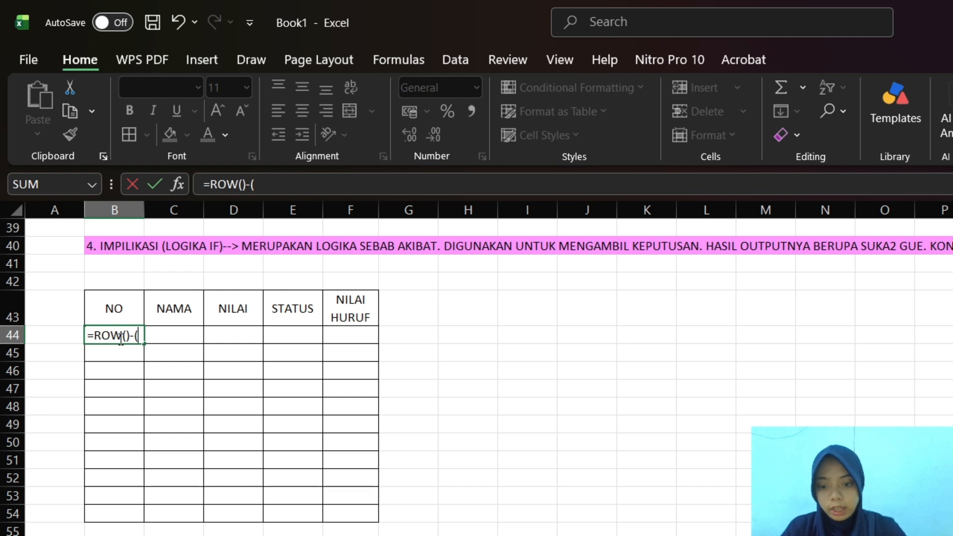
key(BackSpace)
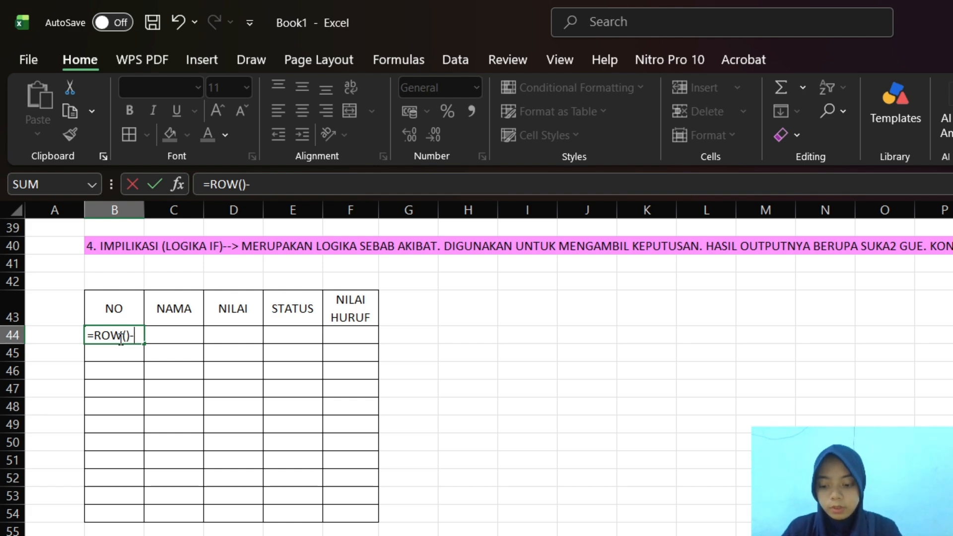
text(R)
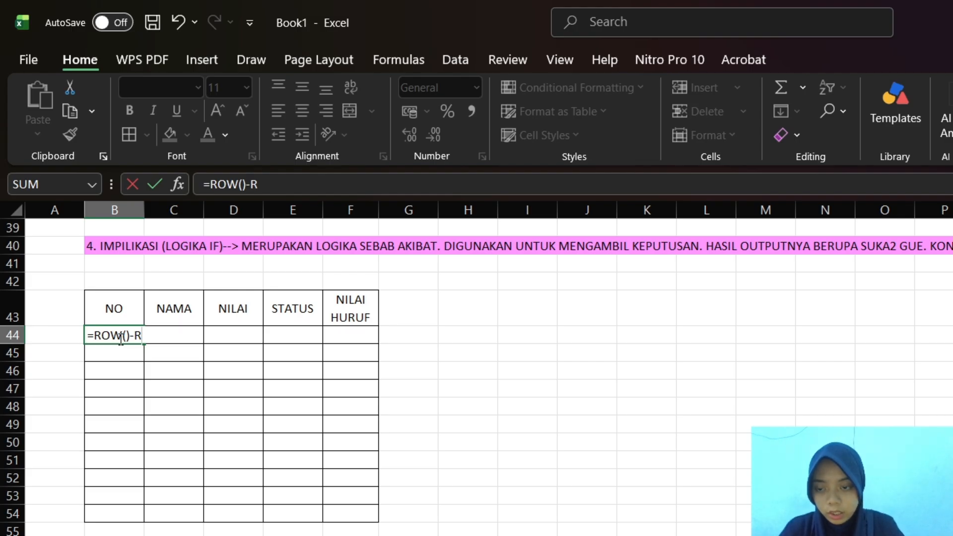
text(OW)
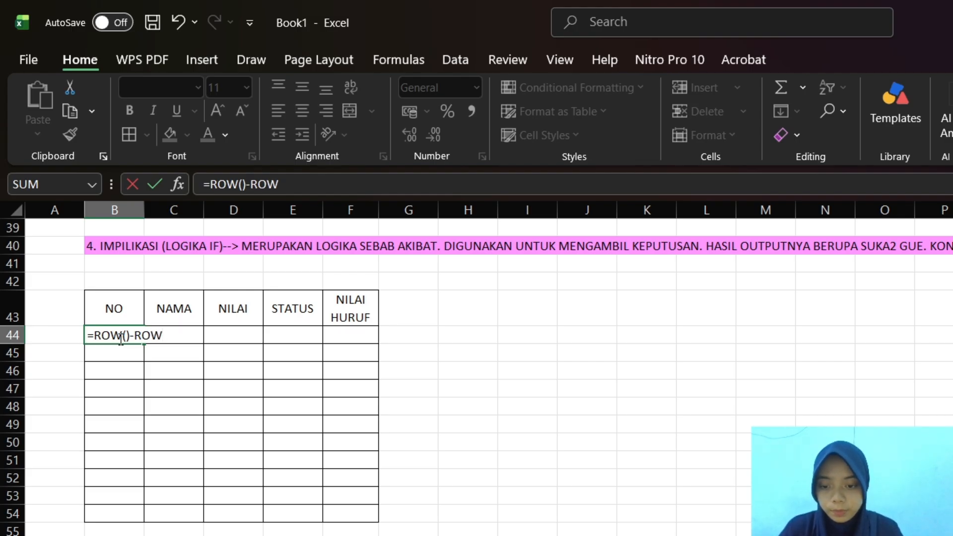
text(()
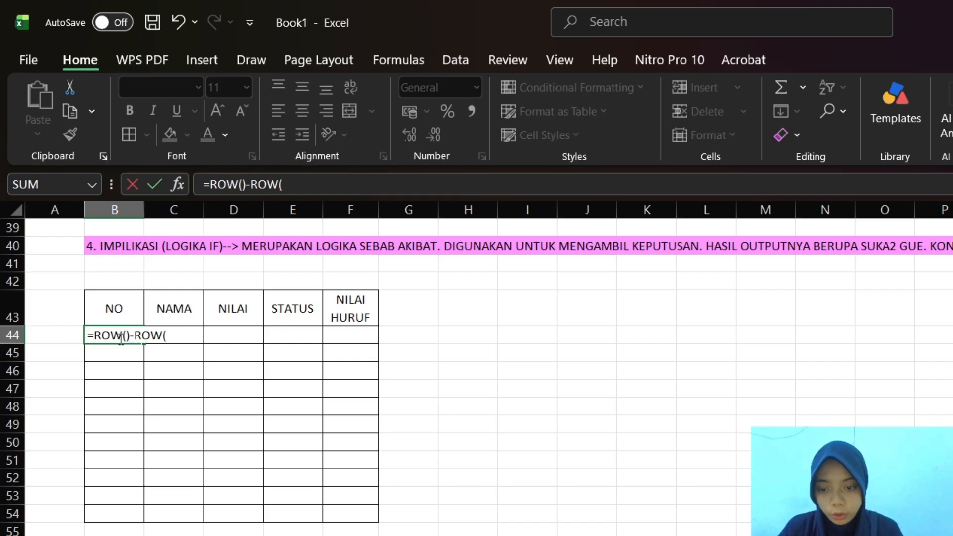
click(112, 309)
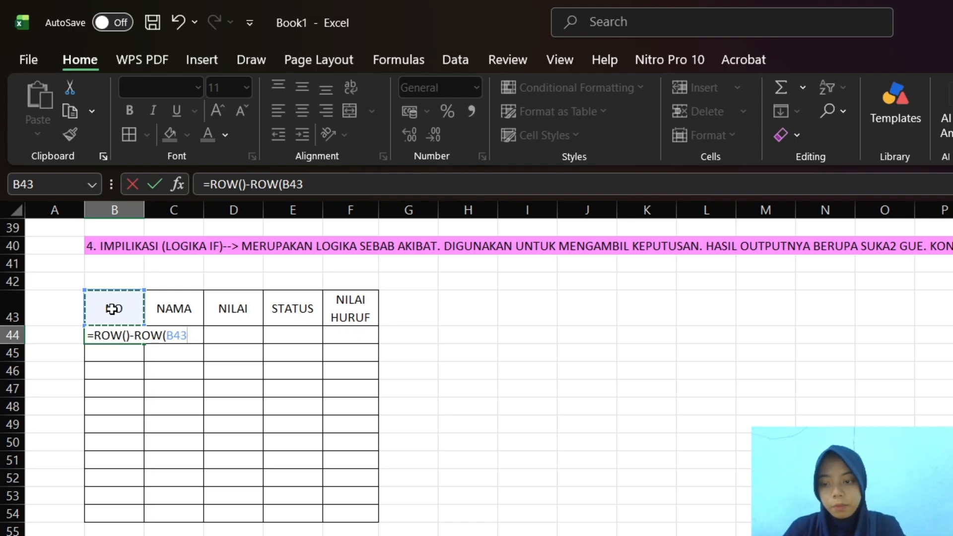
key(F4)
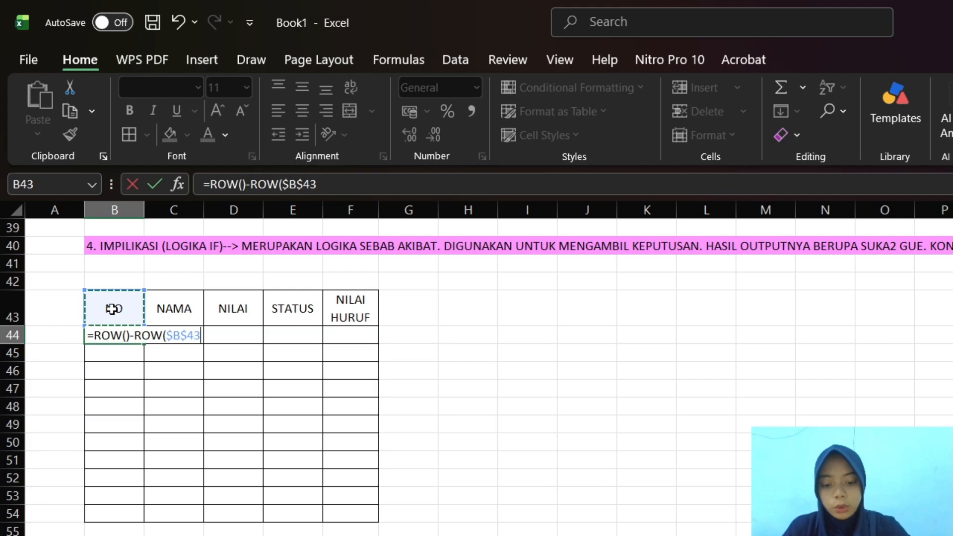
text())
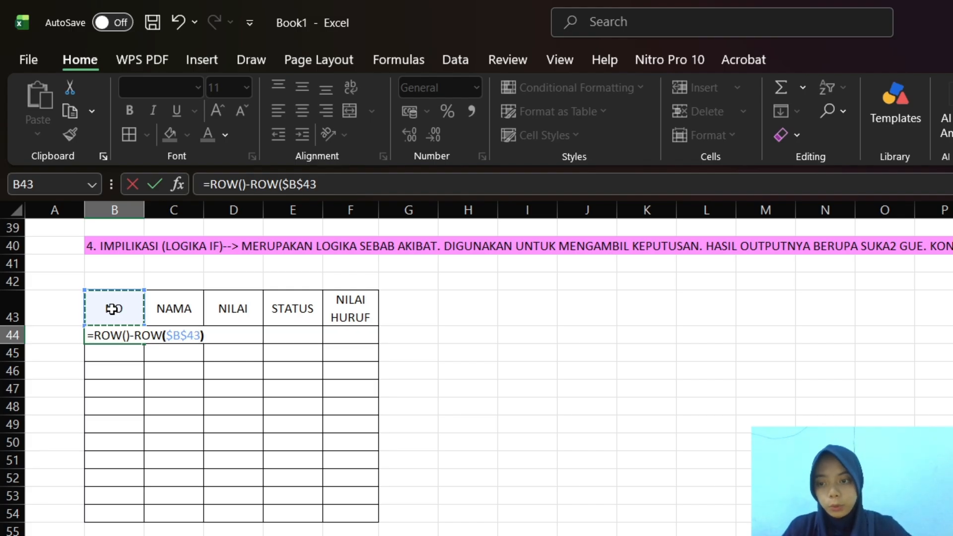
key(Return)
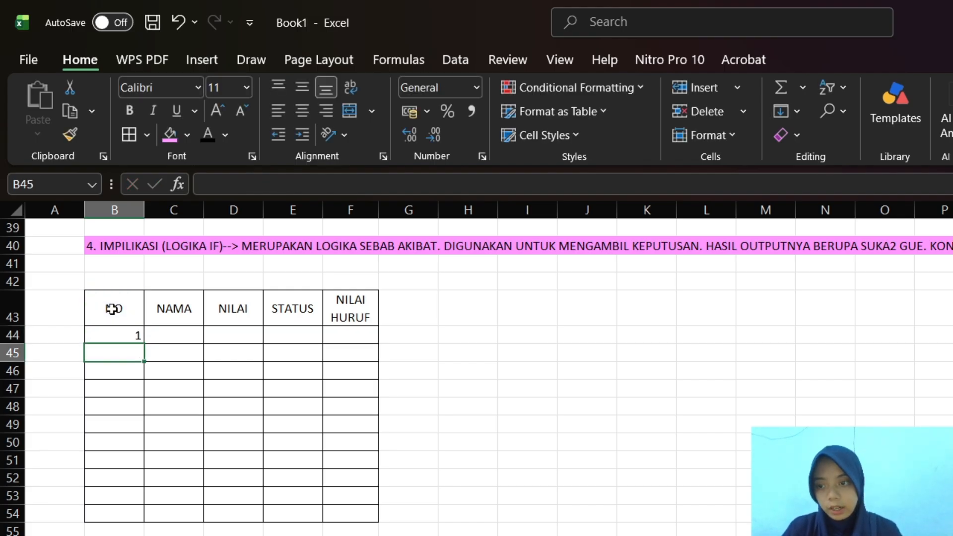
Fill the numbering formula from B44 down the NO column to B54
click(129, 335)
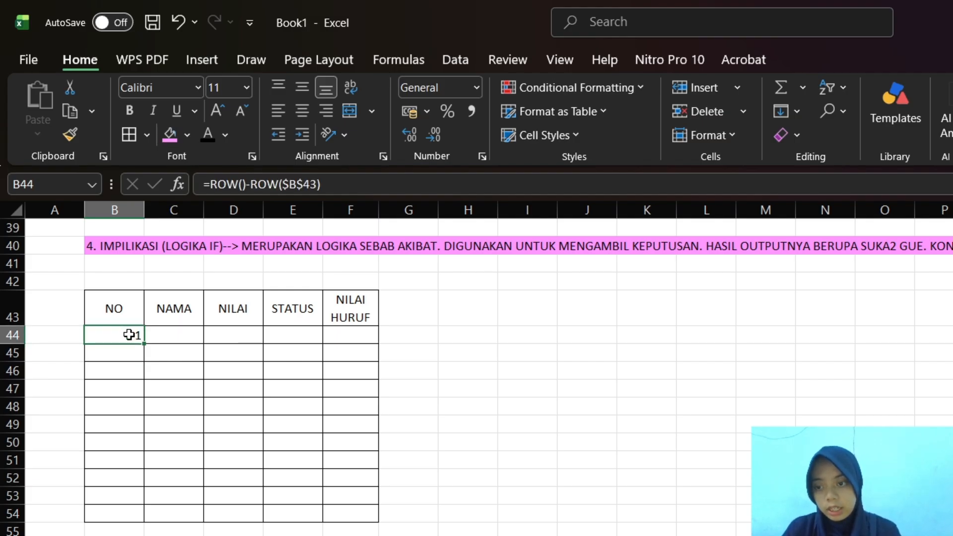
drag(148, 346, 163, 515)
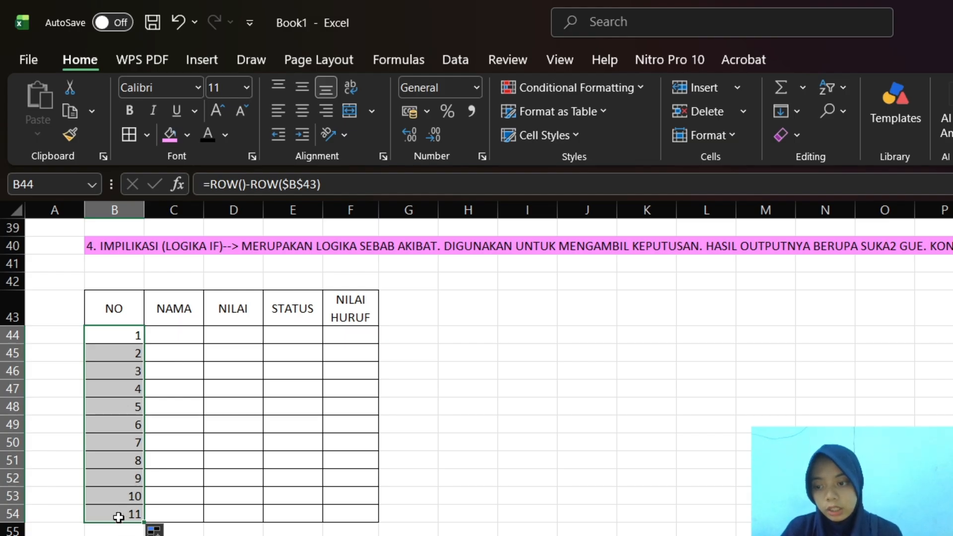
click(133, 479)
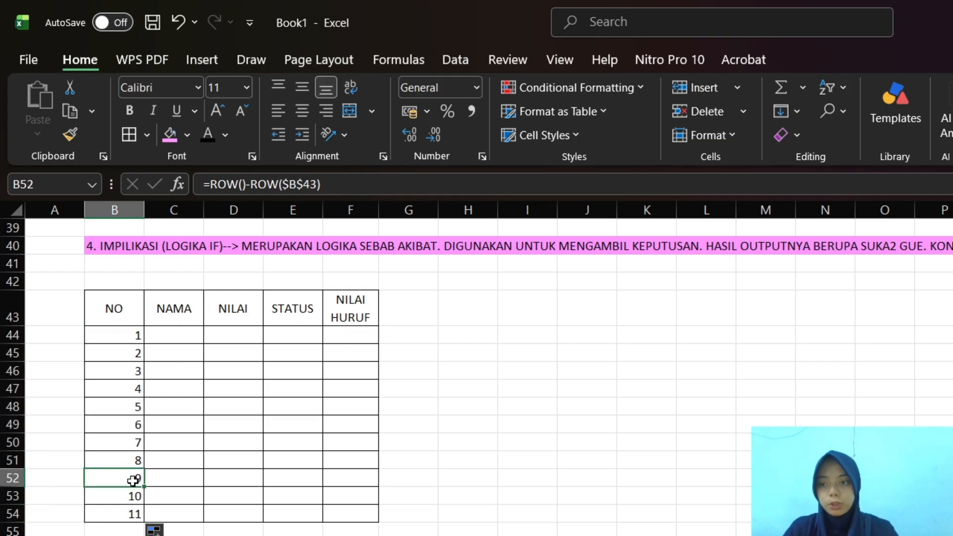
Clear the contents of table row B52:F52
drag(132, 480, 348, 476)
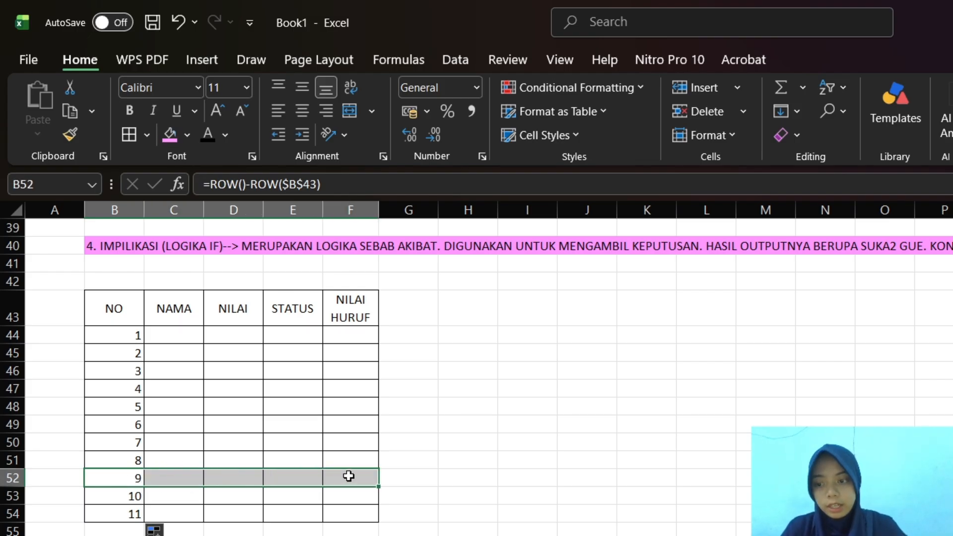
key(Delete)
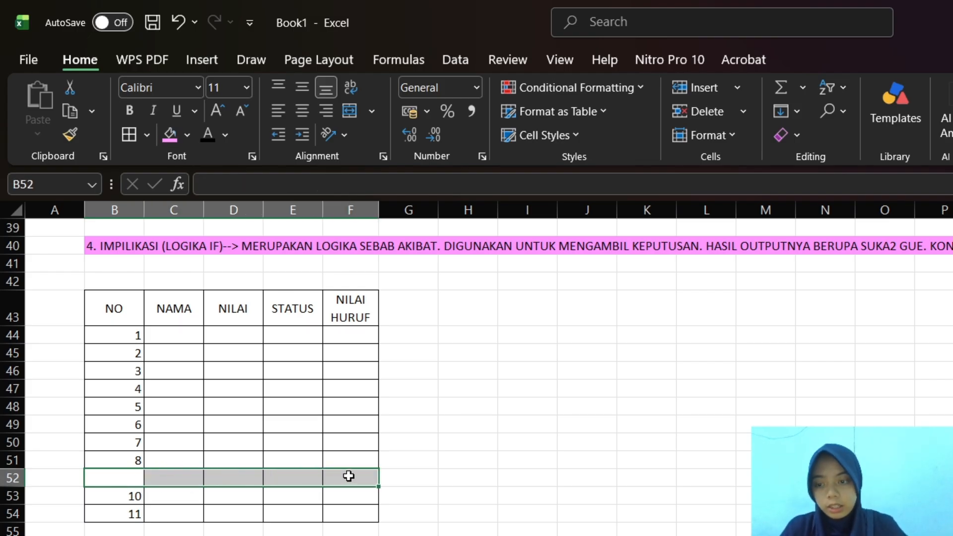
click(293, 535)
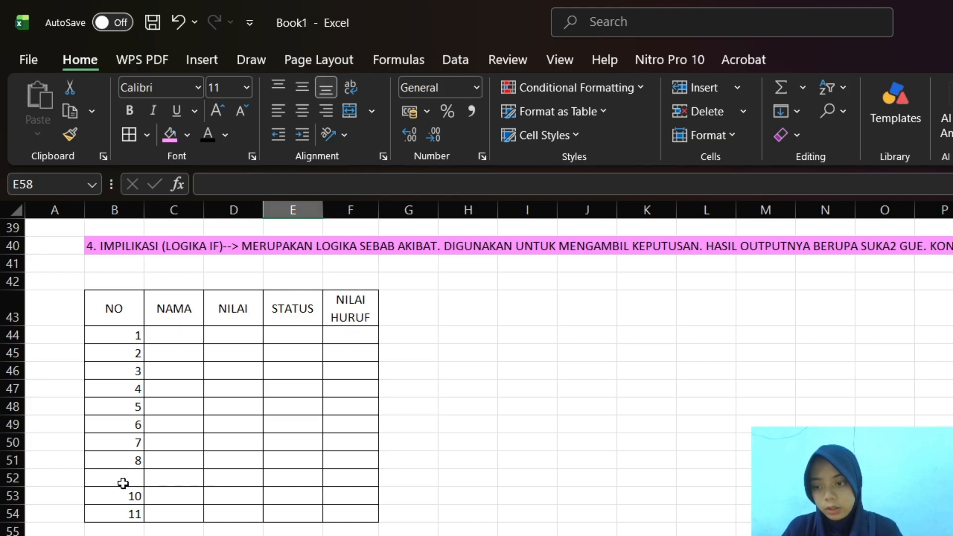
drag(103, 483, 337, 473)
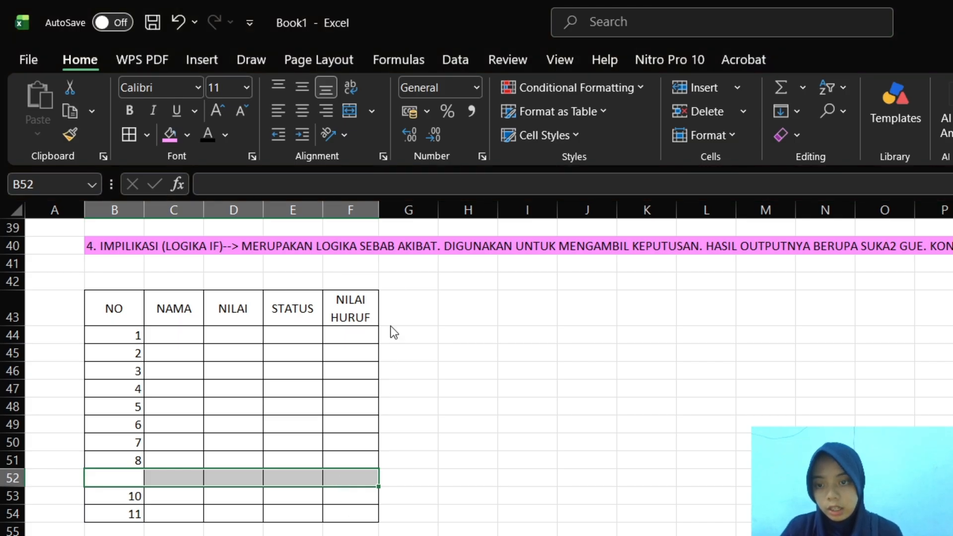
key(ctrl+c)
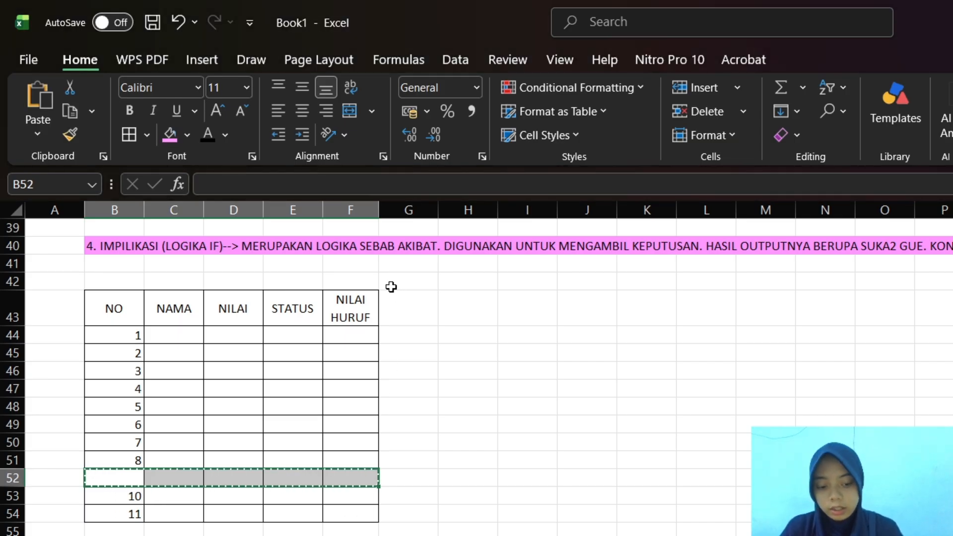
key(Escape)
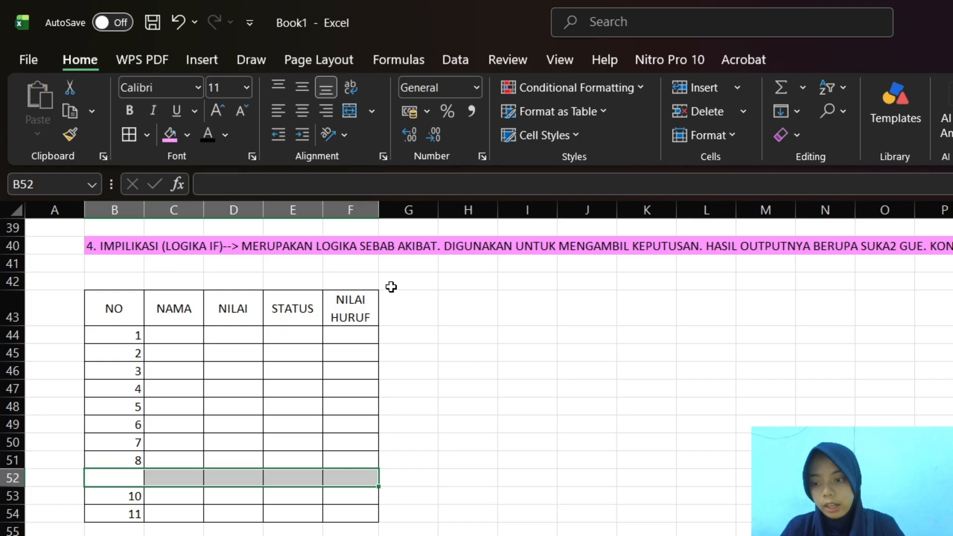
click(124, 495)
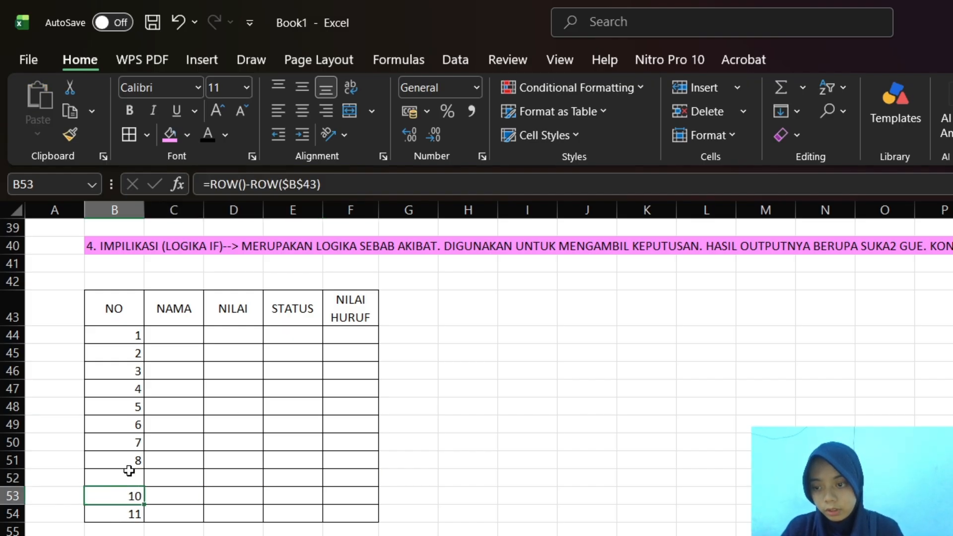
click(127, 477)
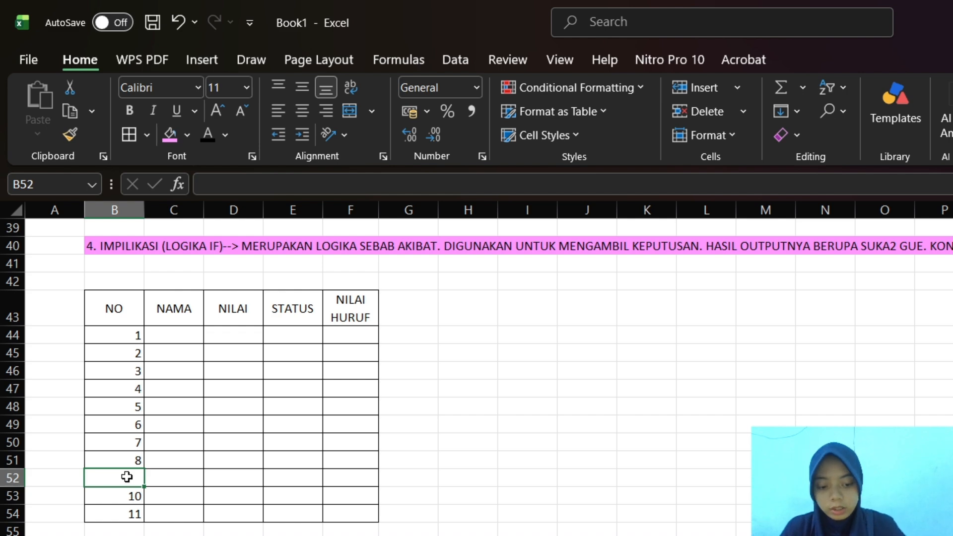
drag(131, 459, 140, 475)
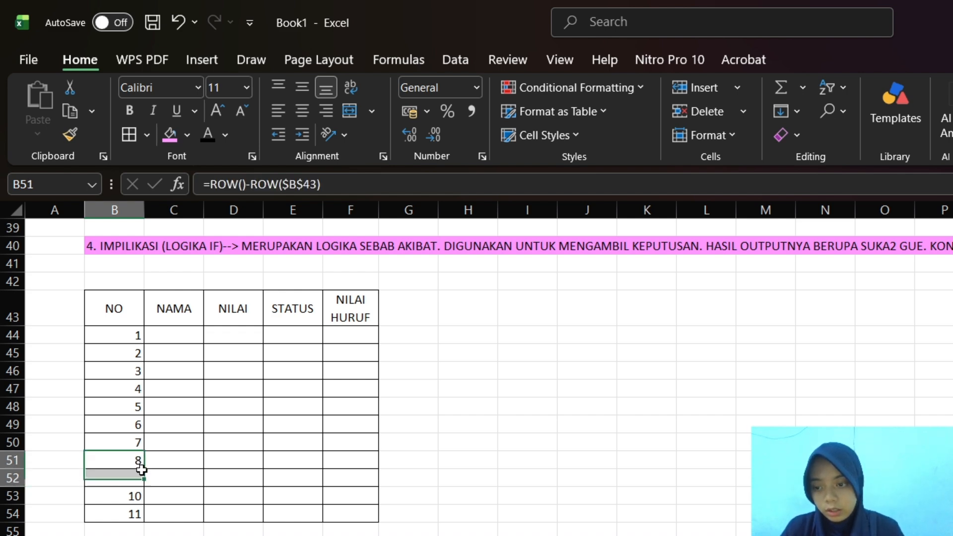
key(Return)
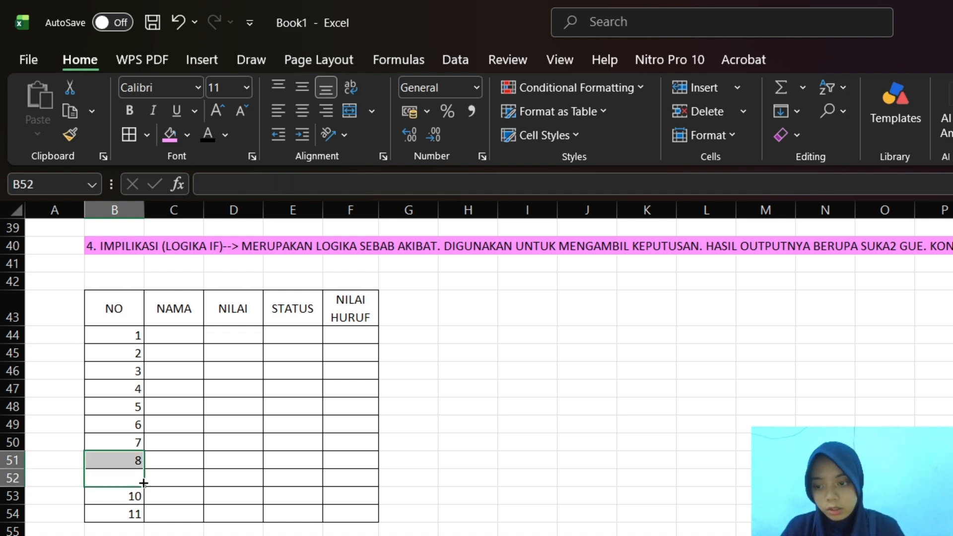
Refill the numbering formula from B44 down to B54 to cover the blank cell B52
click(127, 337)
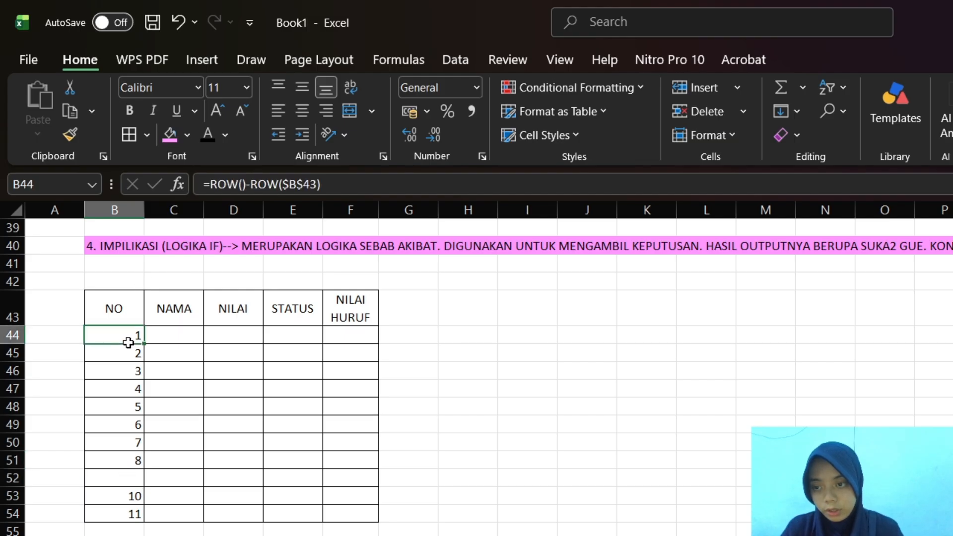
double_click(128, 343)
click(132, 336)
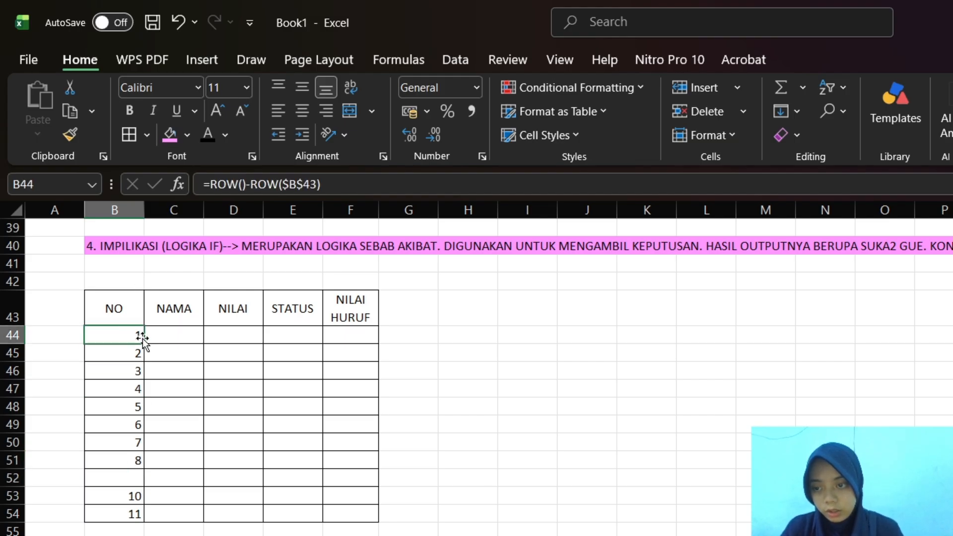
drag(141, 346, 153, 519)
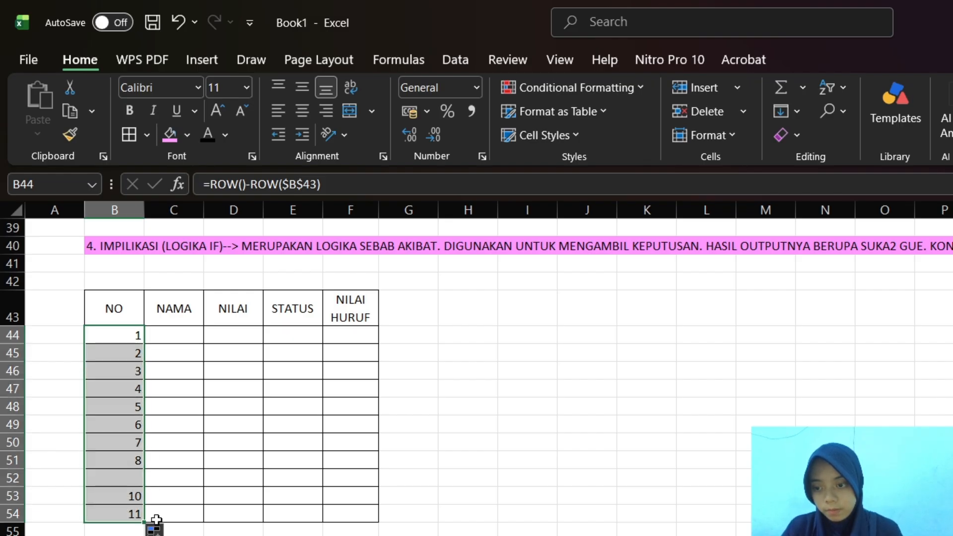
click(130, 335)
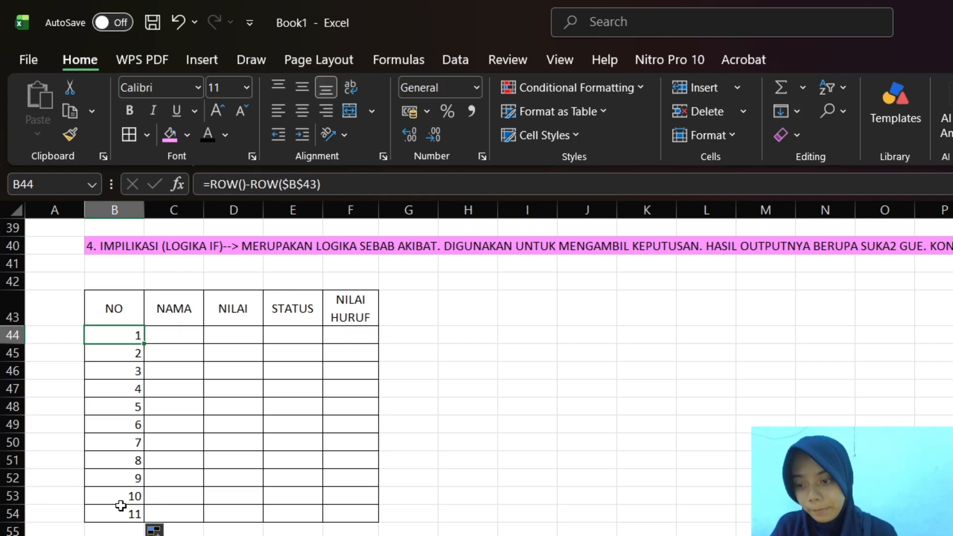
Clear the contents of the surplus table row B54:F54 and remove its borders
drag(97, 513, 359, 521)
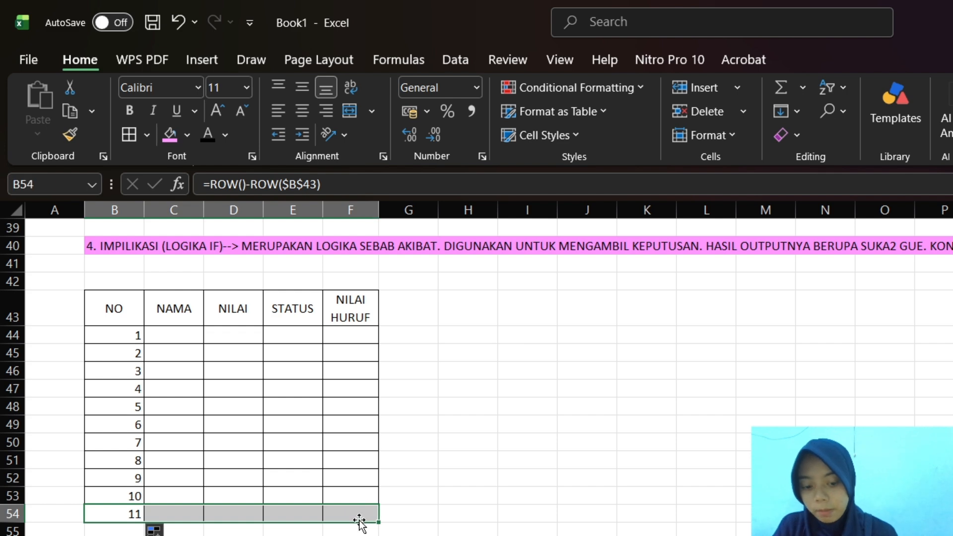
key(Delete)
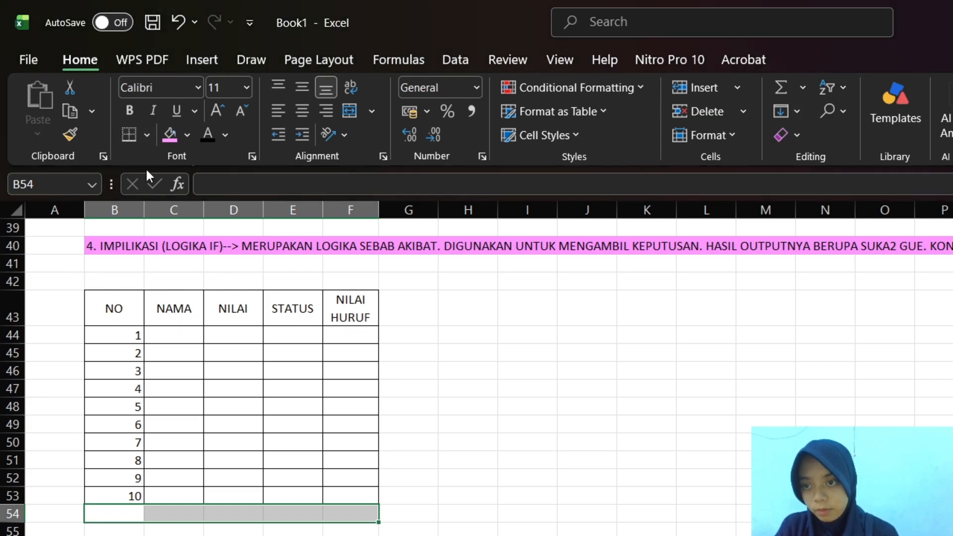
click(147, 496)
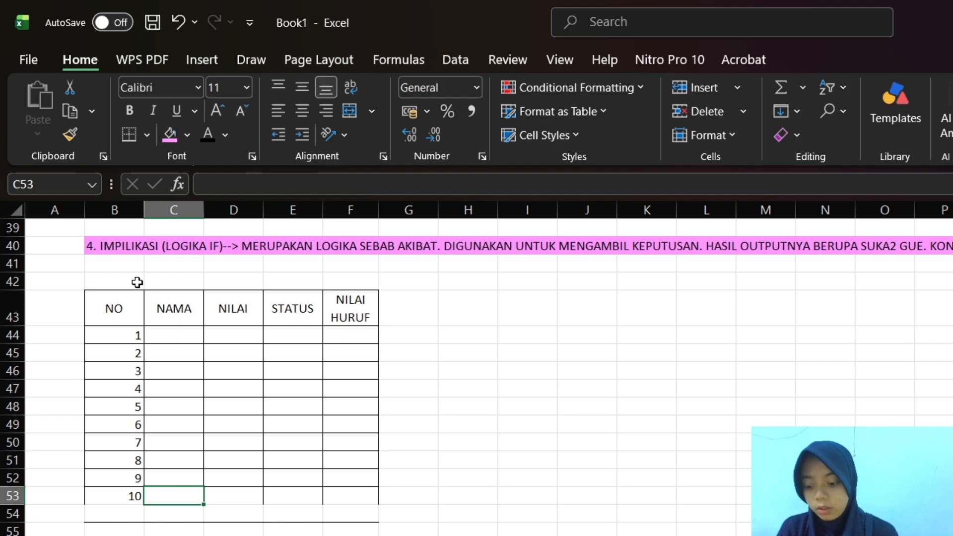
Undo the last change and apply cell borders to the last table row, B53:F53
key(ctrl+z)
drag(142, 511, 107, 530)
drag(97, 495, 371, 493)
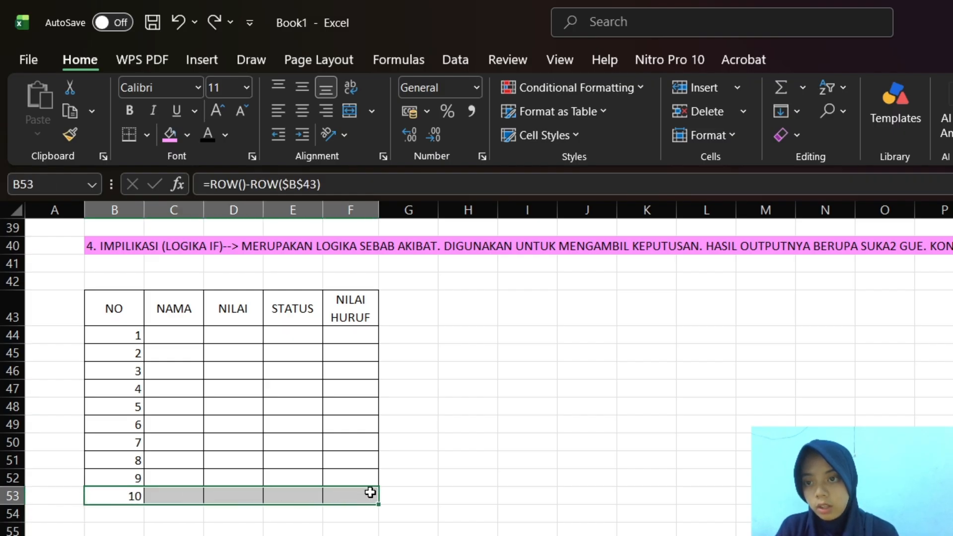
click(127, 131)
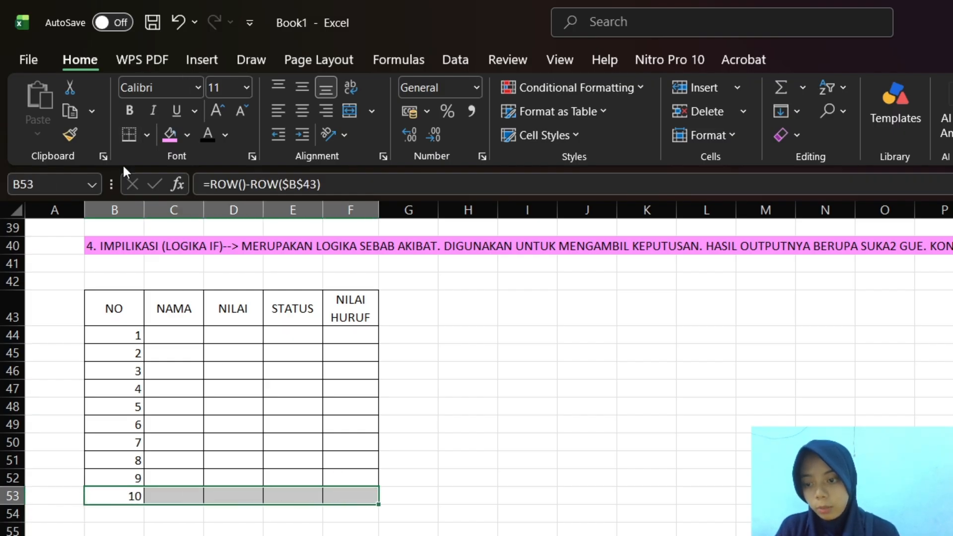
Fill the table header row B43:F43 with light blue and centre the numbers in B44:B53 horizontally
drag(130, 317, 338, 320)
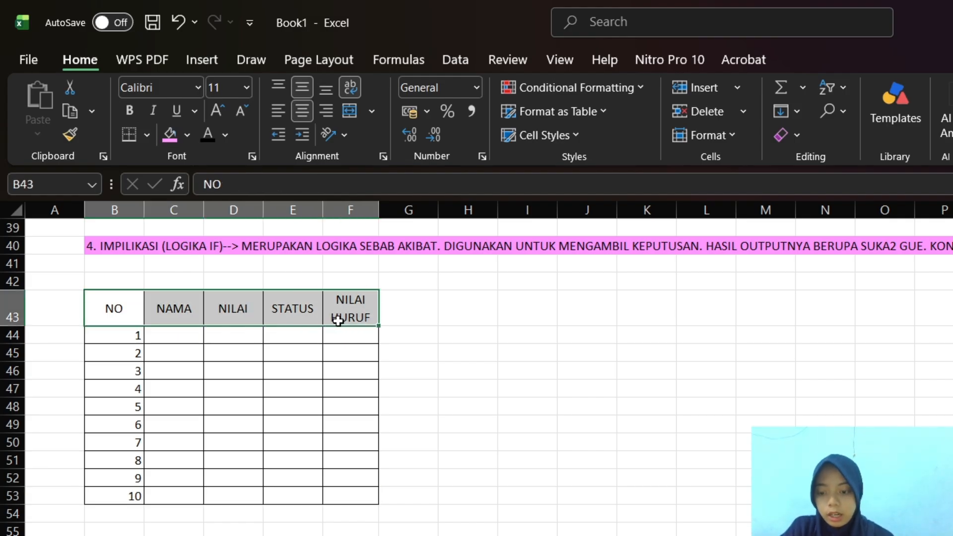
click(186, 135)
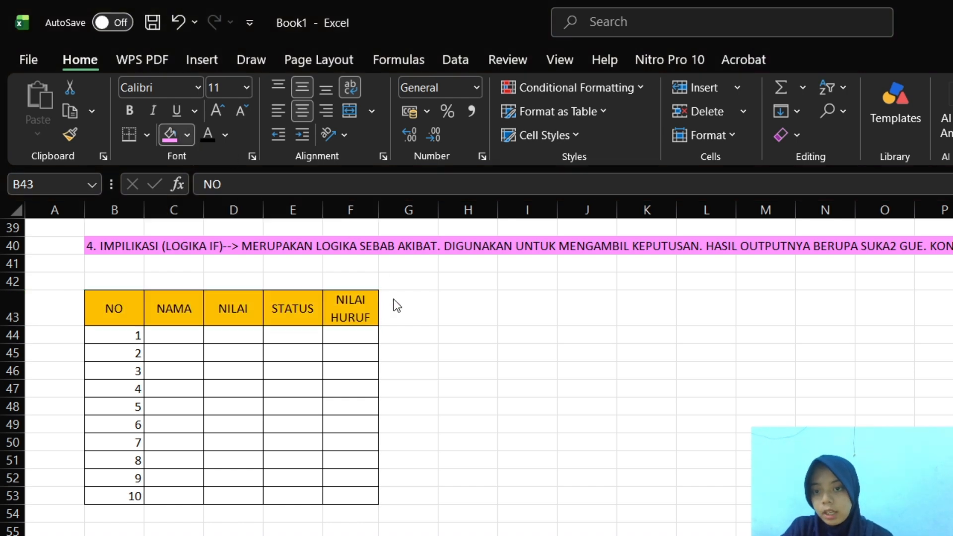
click(371, 260)
drag(105, 341, 119, 498)
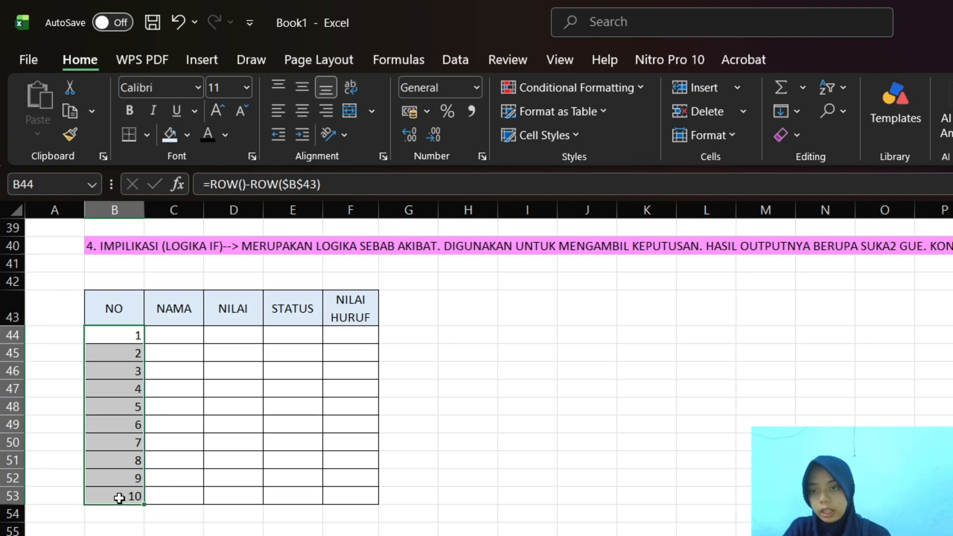
click(301, 109)
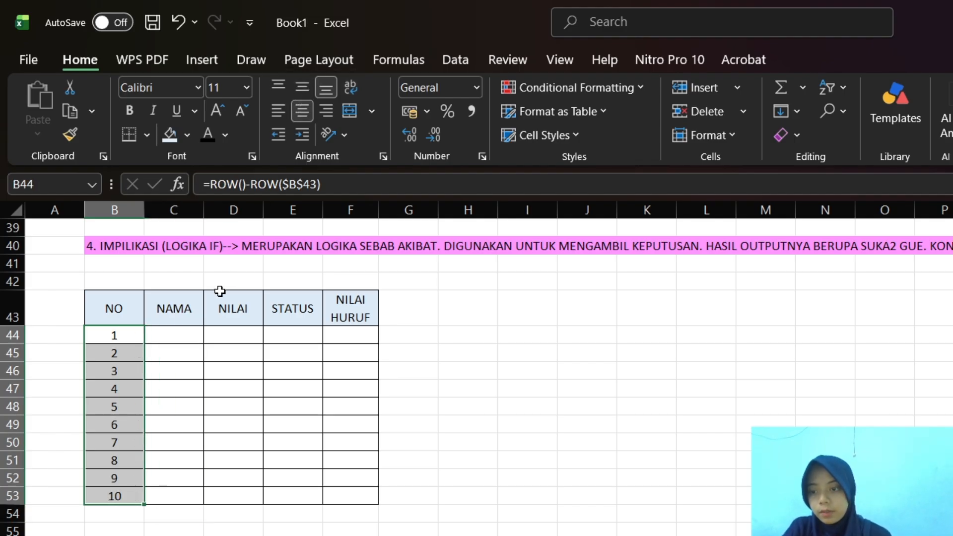
Enter the first two student names in uppercase in cells C44:C45 of the NAMA column
click(169, 330)
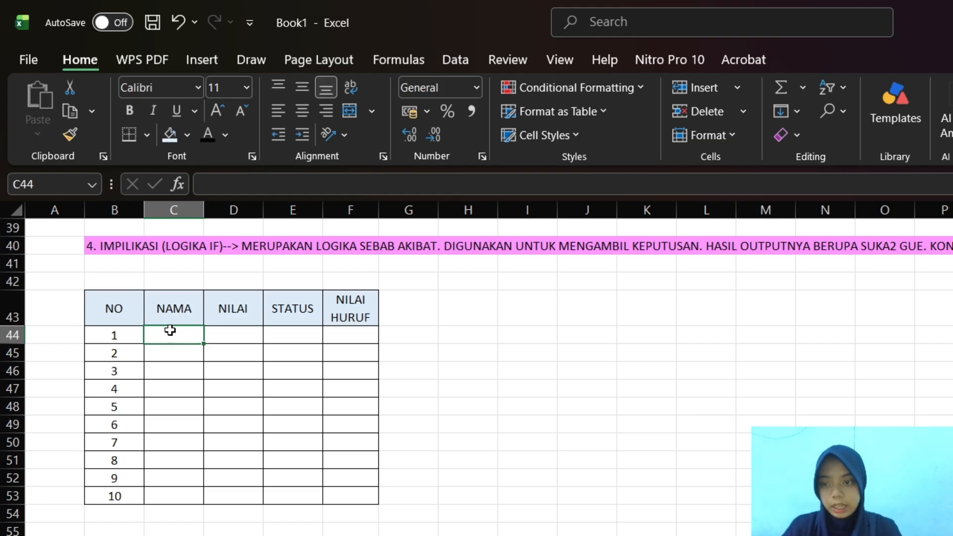
text(SHYVA)
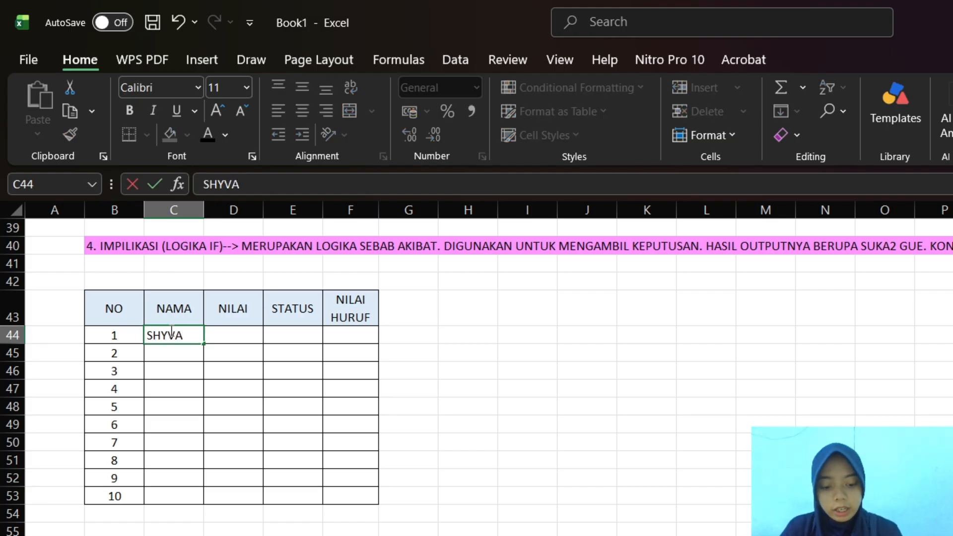
key(Return)
text(SEan)
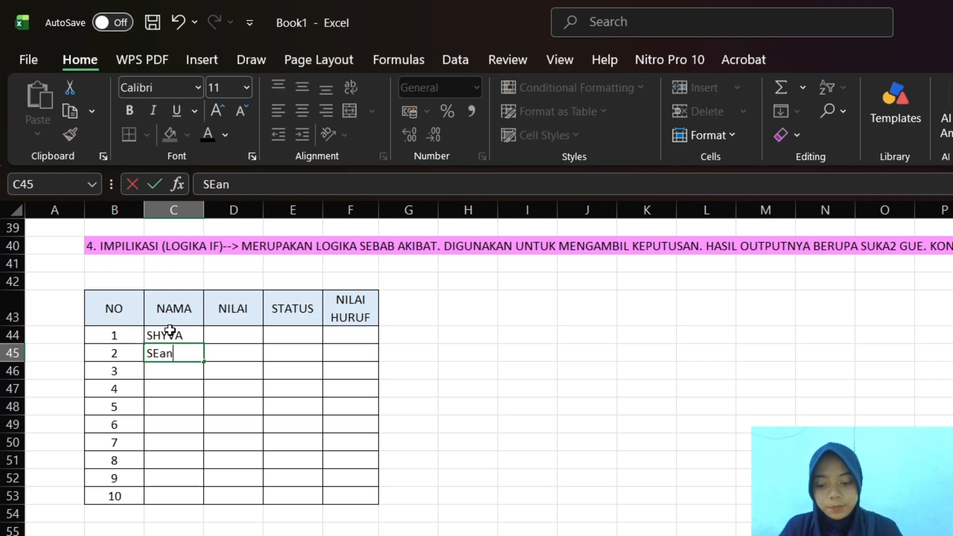
key(Return)
key(BackSpace)
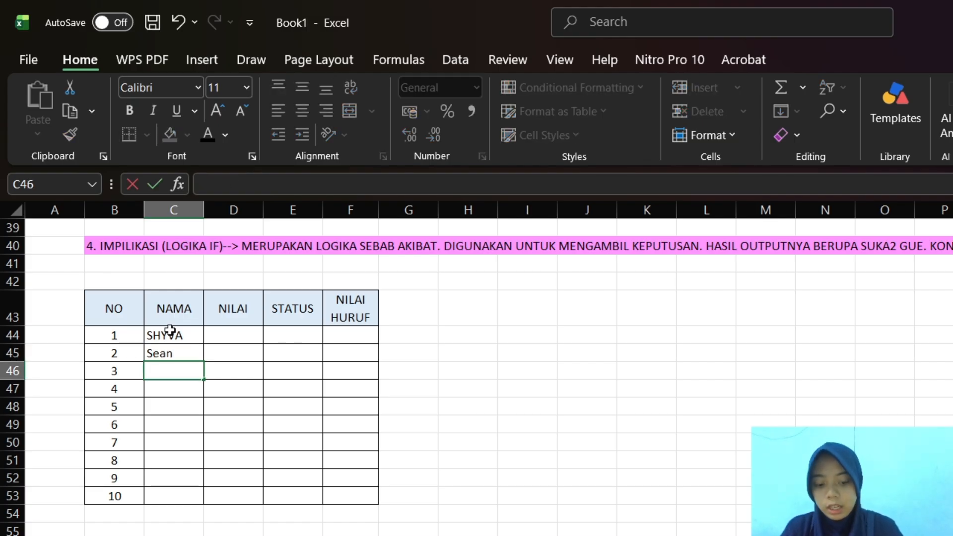
key(Up)
key(BackSpace)
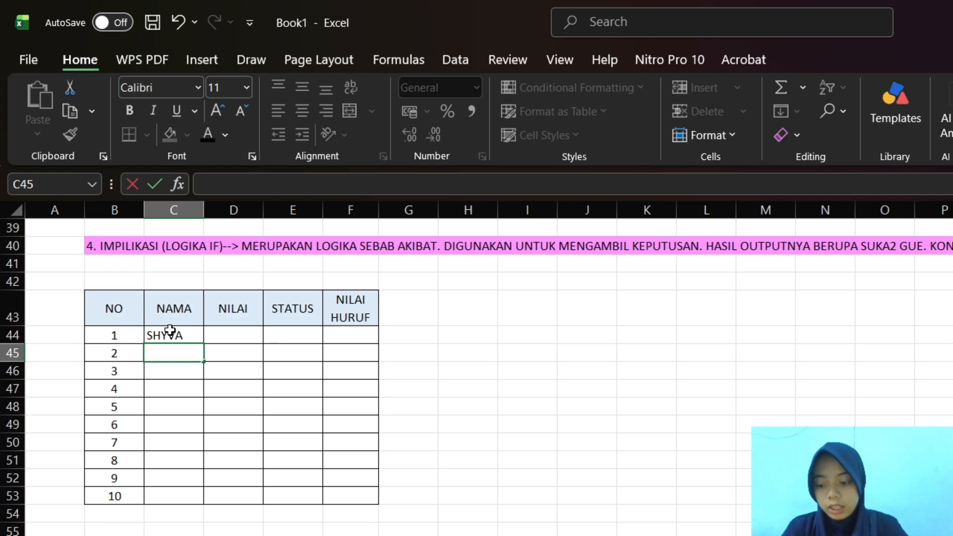
text(SEAN)
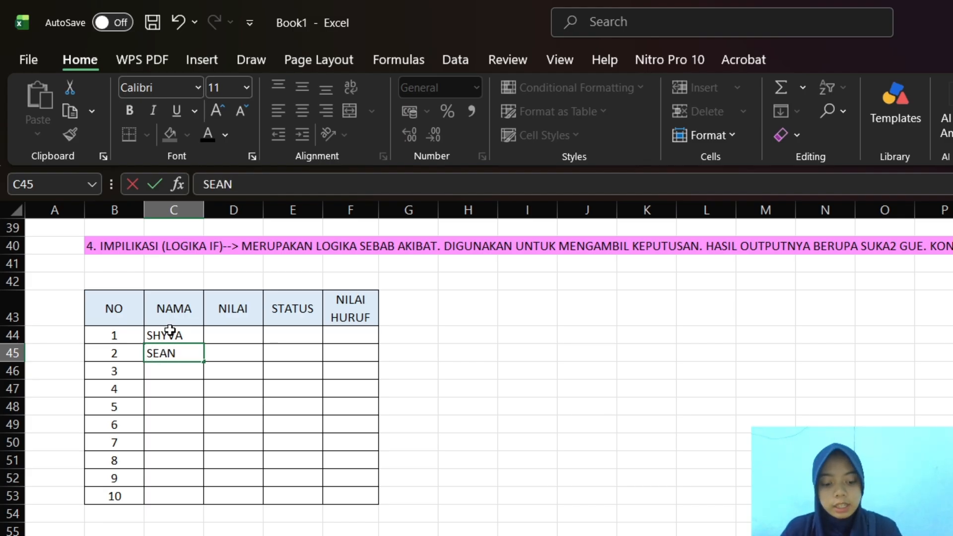
key(Return)
Enter the student names for numbers 3 to 6 in uppercase in cells C46:C49
text(MINGYU)
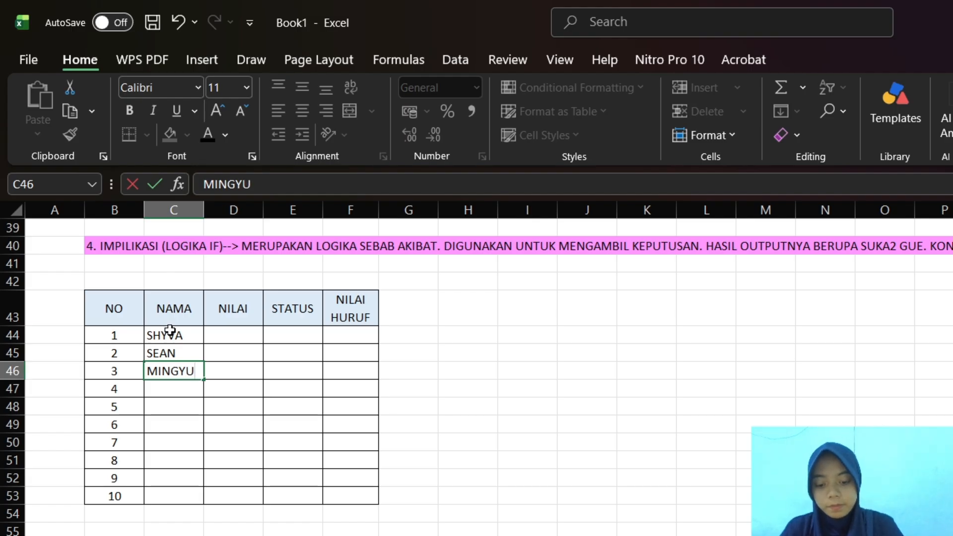
key(Return)
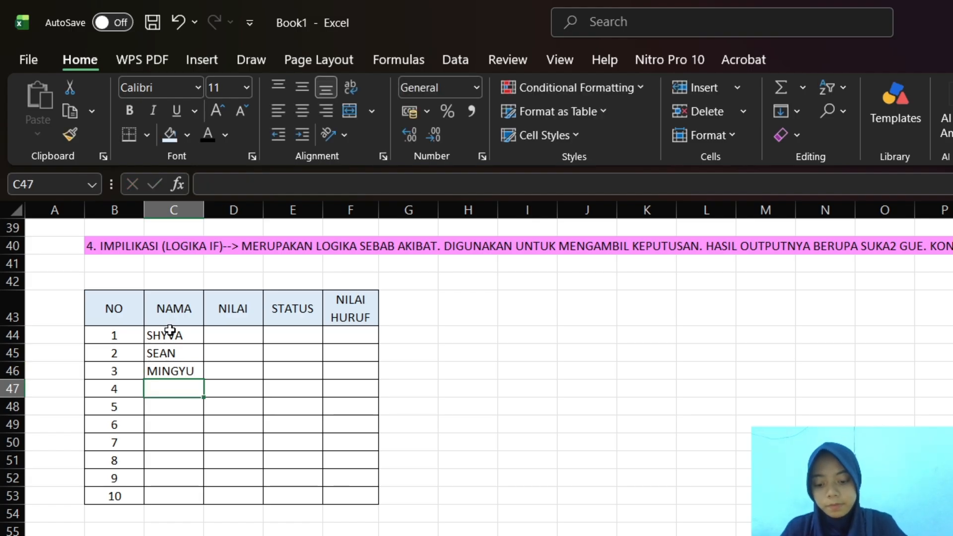
text(IAN)
key(Return)
text(JIWOO)
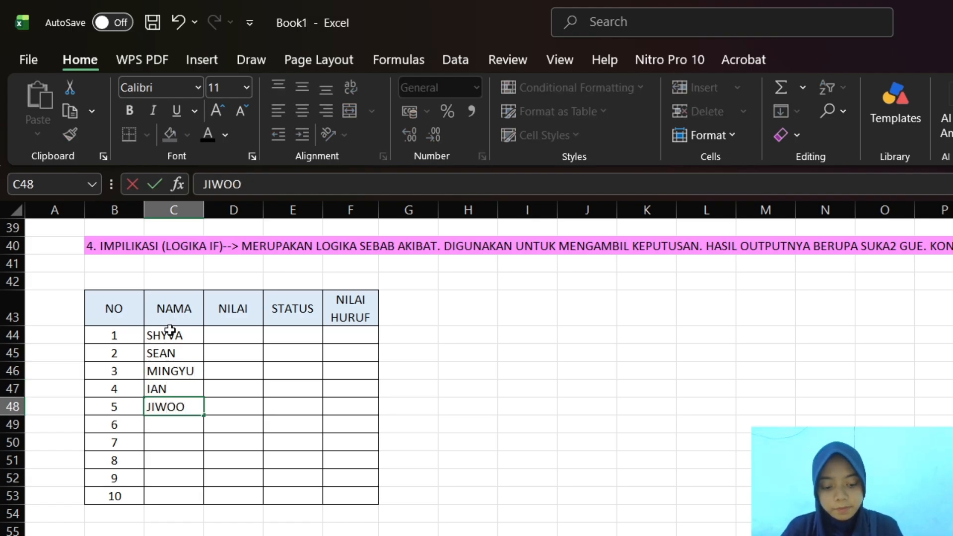
key(Return)
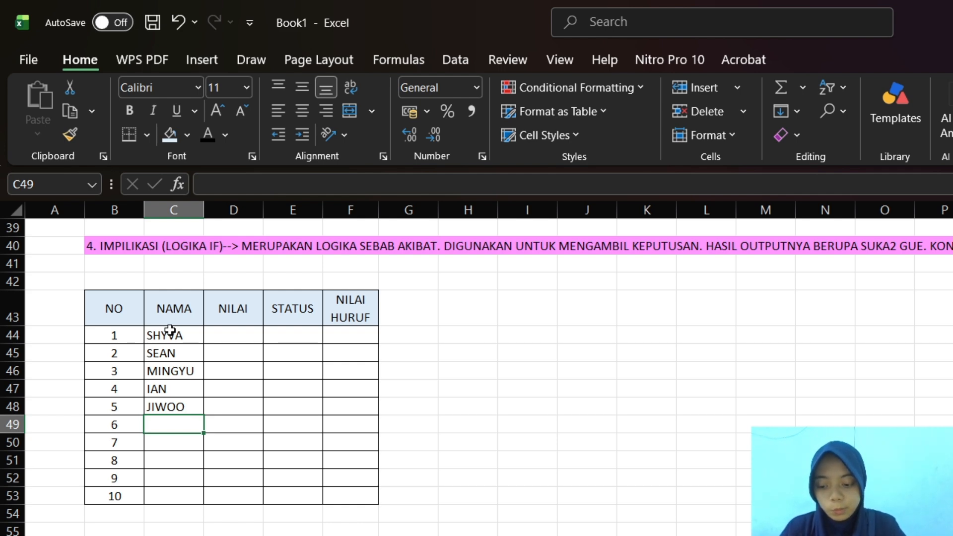
text(WONU)
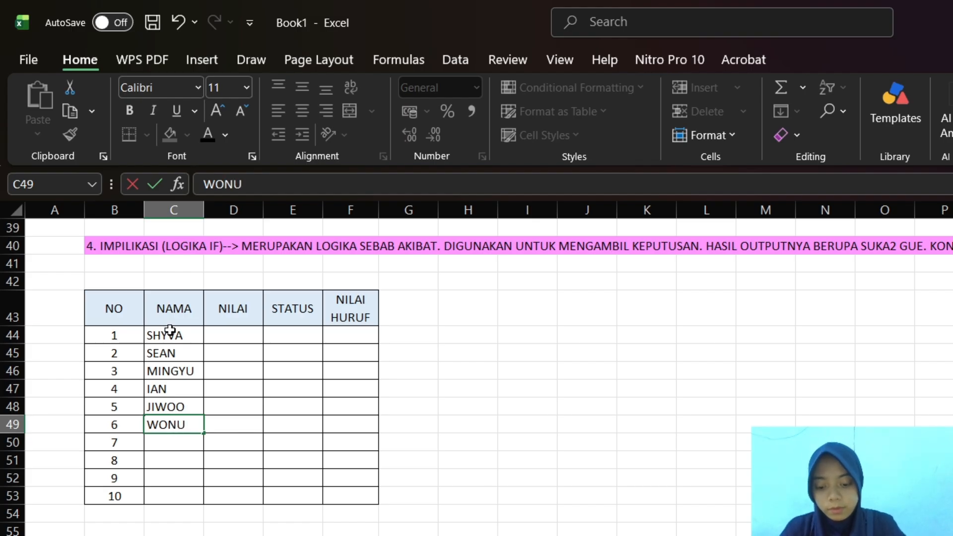
key(Return)
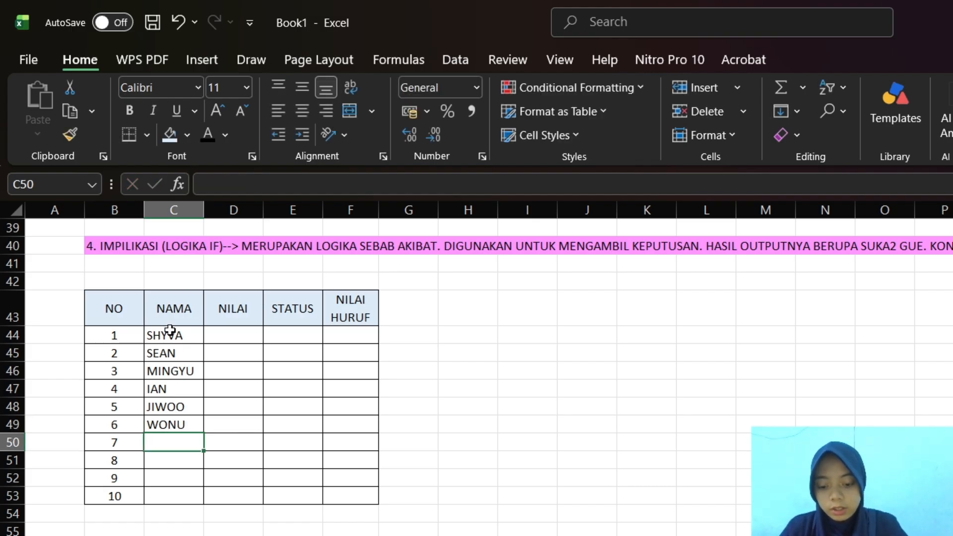
Enter the last four student names in uppercase in cells C50:C53 of the NAMA column
text(LIA)
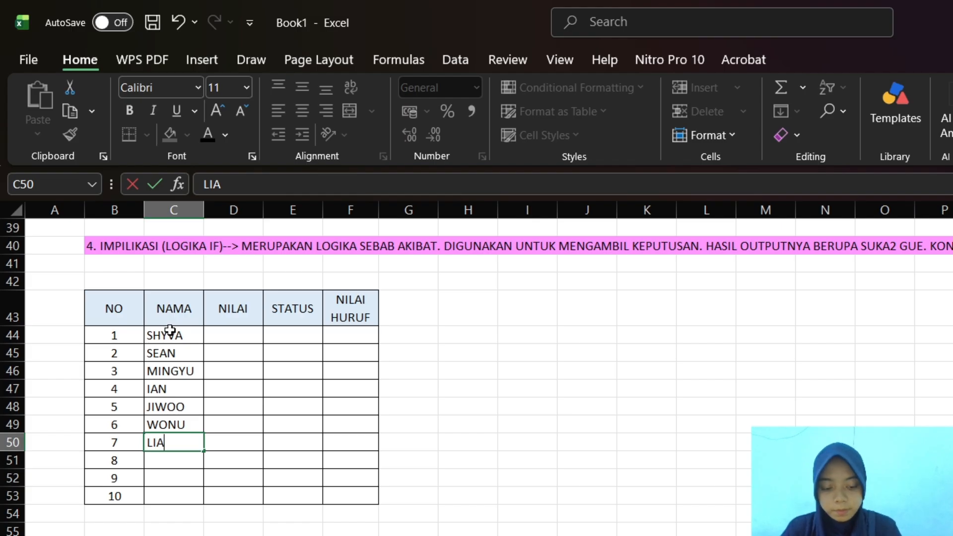
key(Return)
text(YUNA)
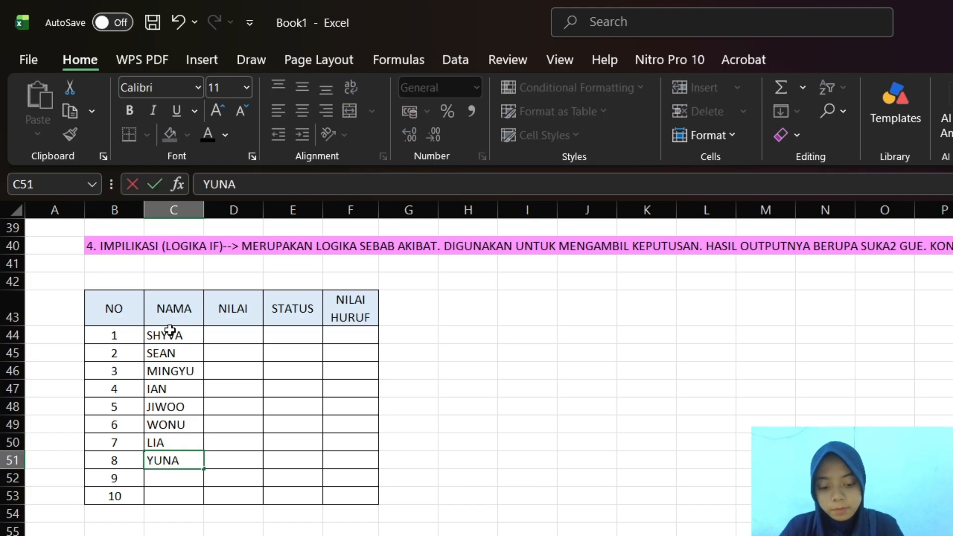
key(Return)
text(LISA)
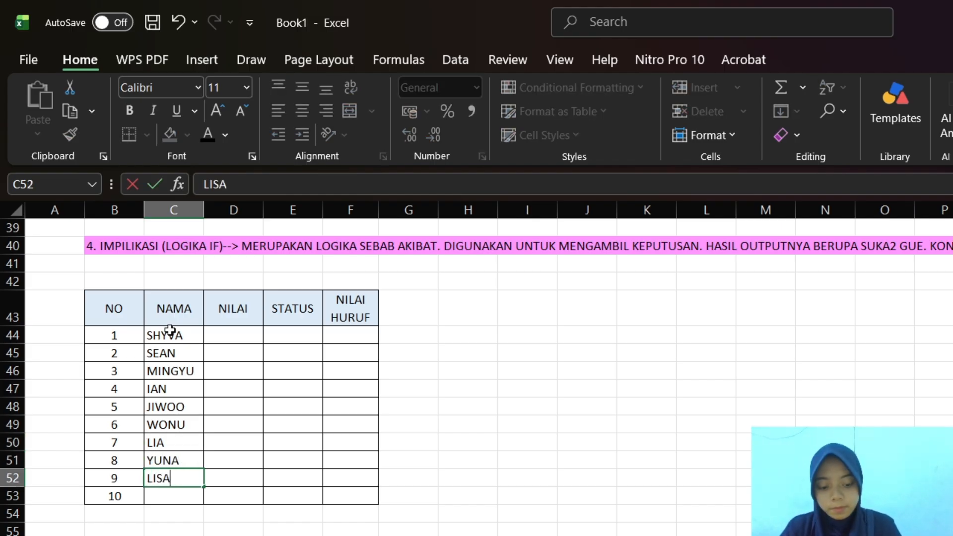
key(Return)
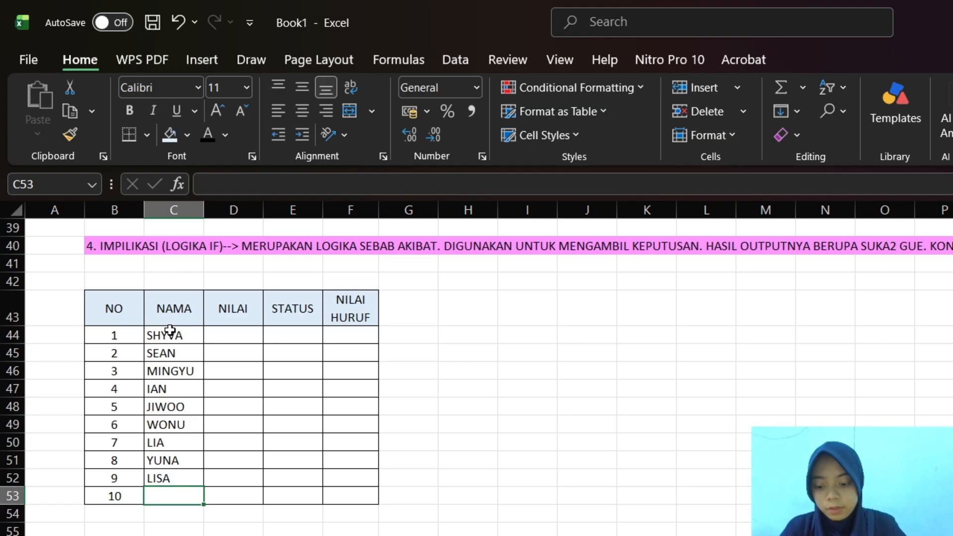
text(AHYEON)
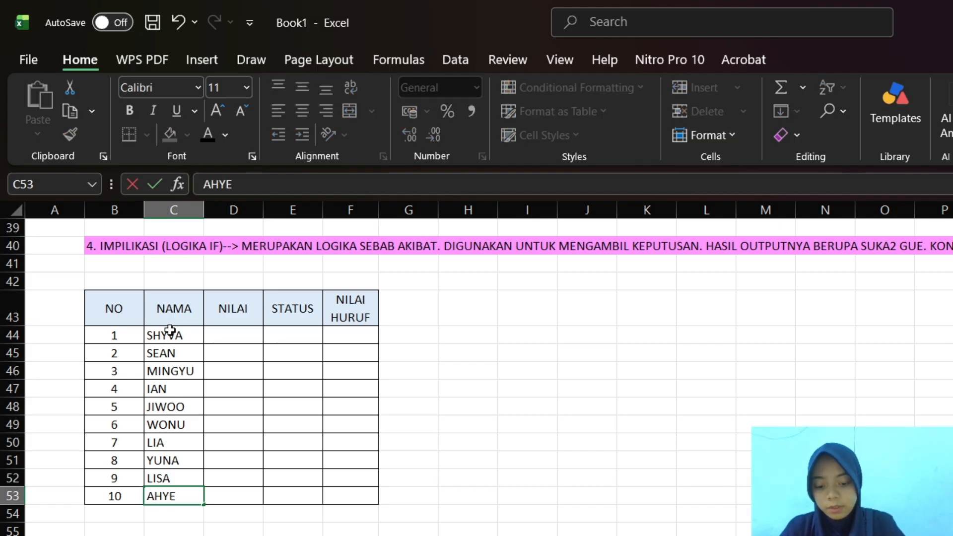
Enter the scores 100, 89 and 75 in cells D44:D46 of the NILAI column
click(234, 335)
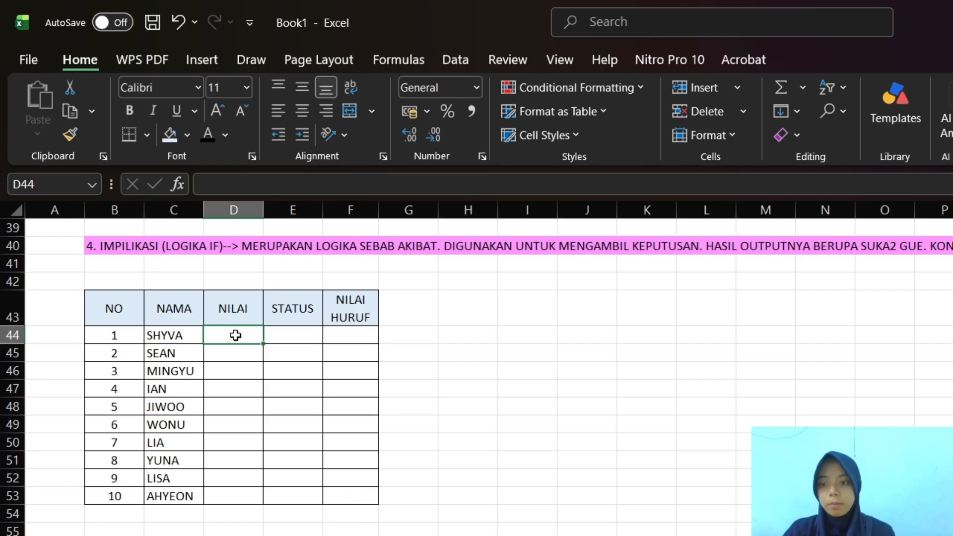
text(00)
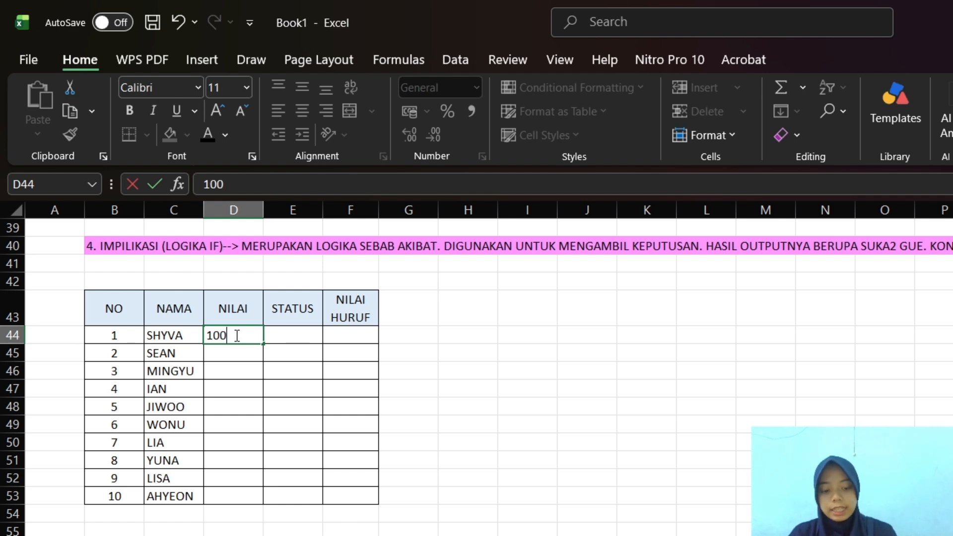
key(Return)
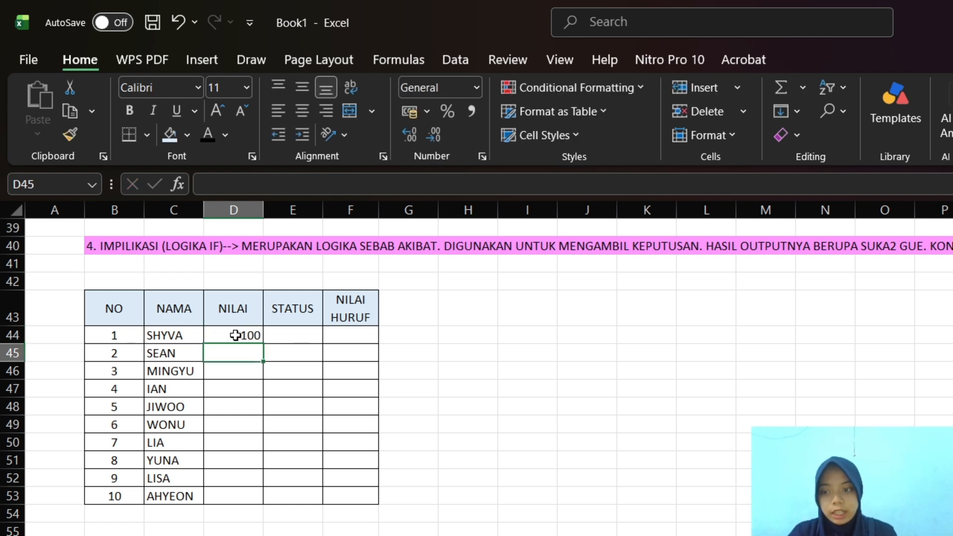
text(89)
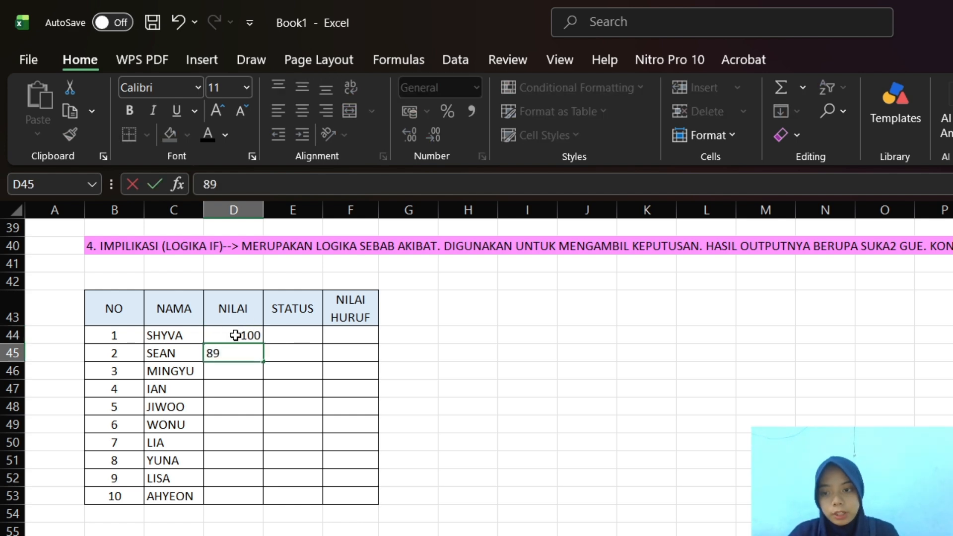
key(Return)
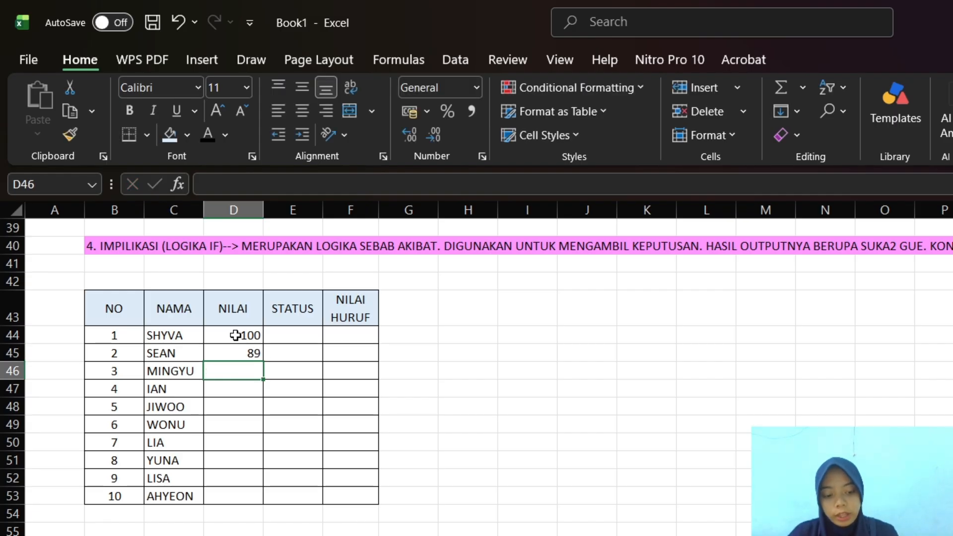
text(75)
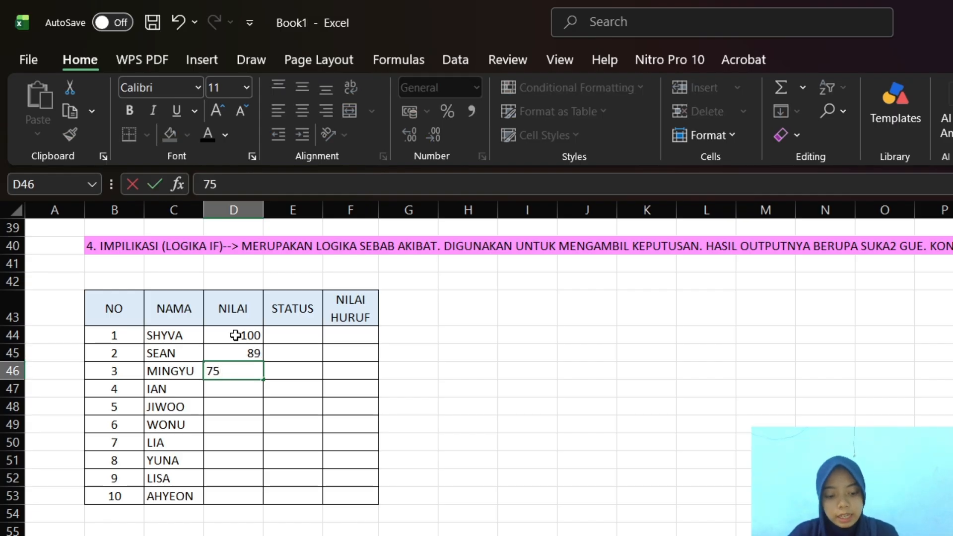
key(Return)
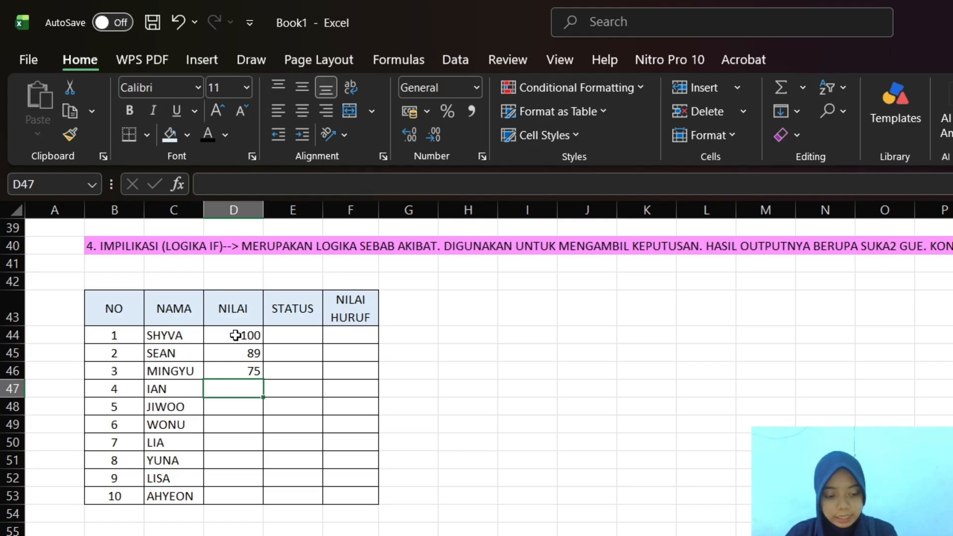
Enter the scores 56, 49, 31 and 56 in cells D47:D50 of the NILAI column
text(5)
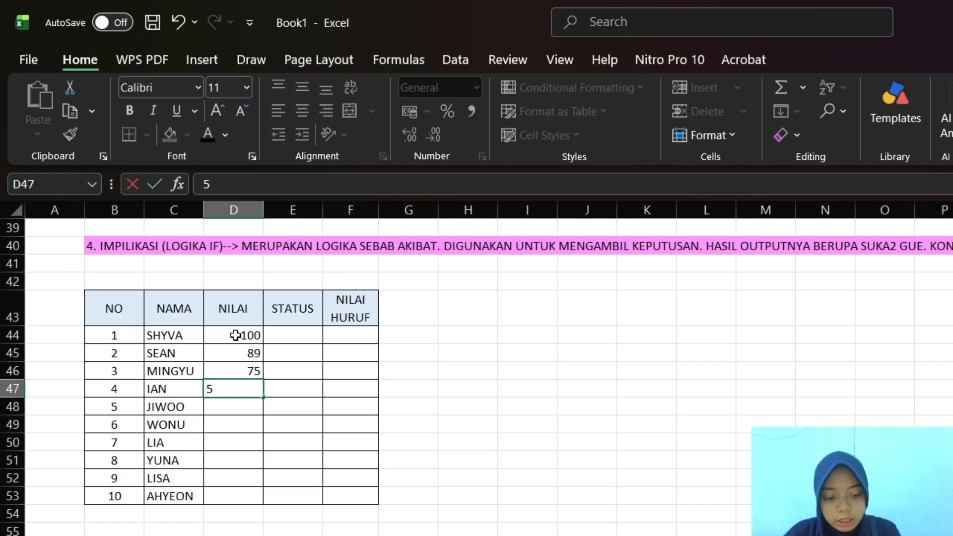
text(6)
key(Return)
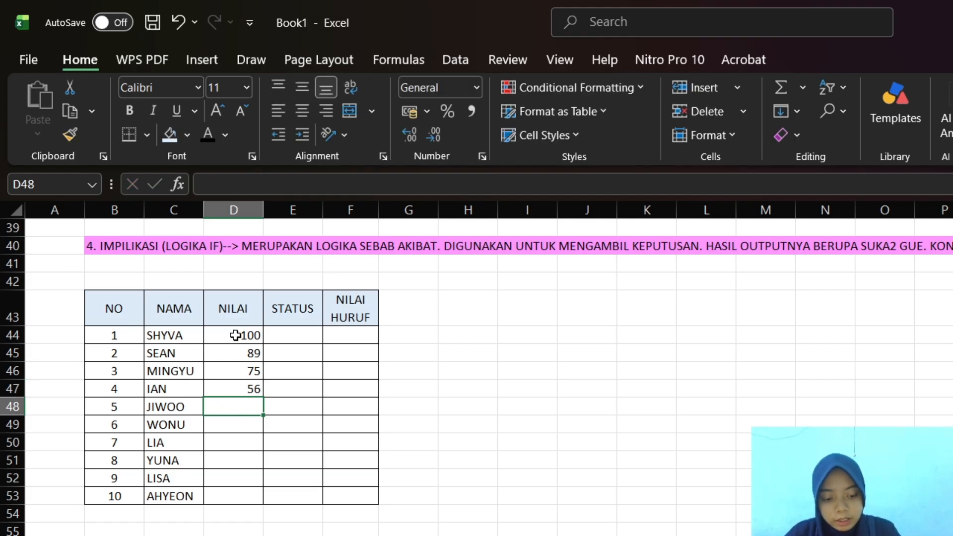
text(49)
key(Return)
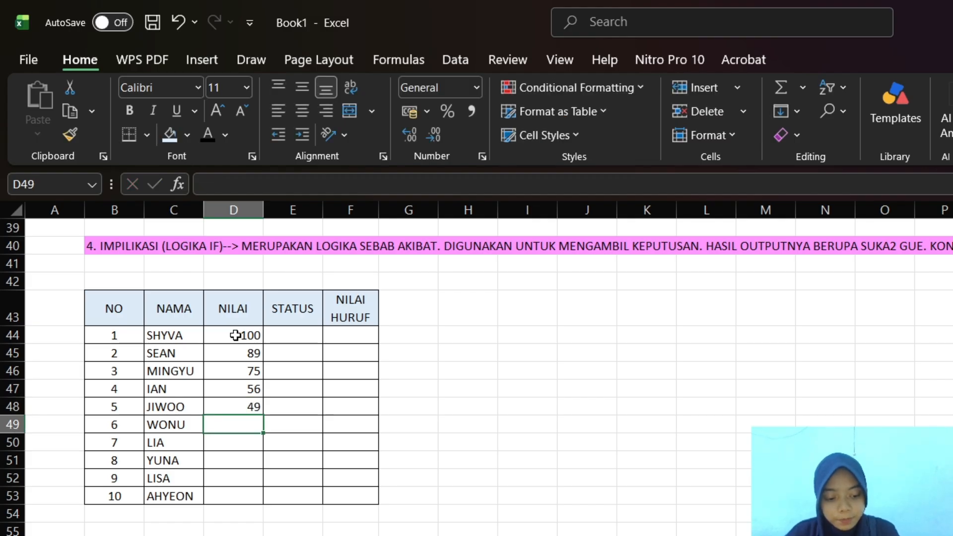
text(31)
key(Return)
text(5)
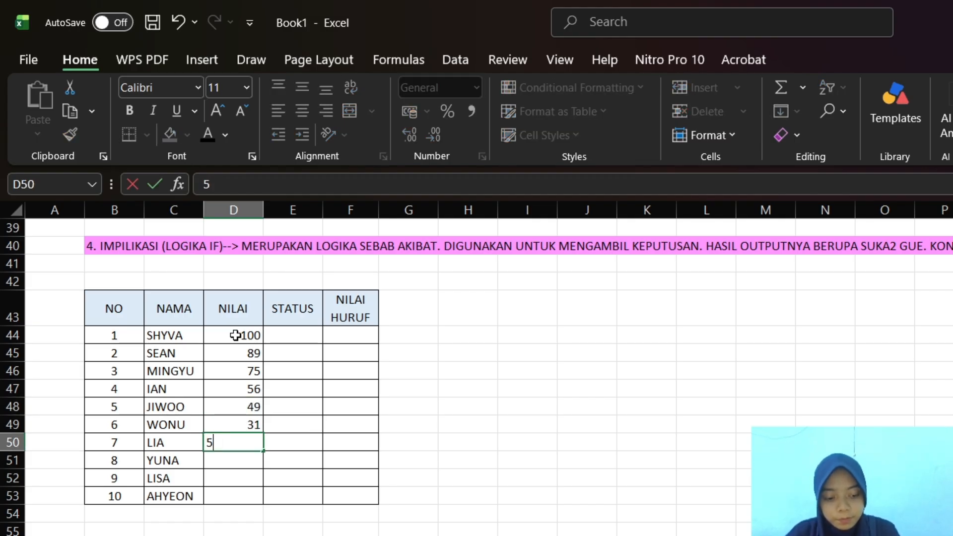
text(6)
key(Return)
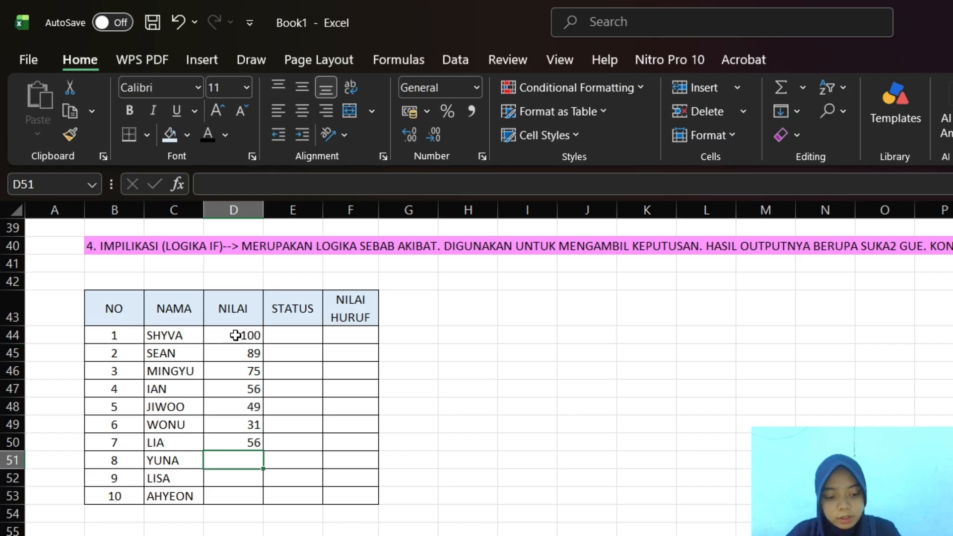
Enter the scores 88, 99 and 100 in cells D51:D53 of the NILAI column
text(88)
key(Return)
text(99)
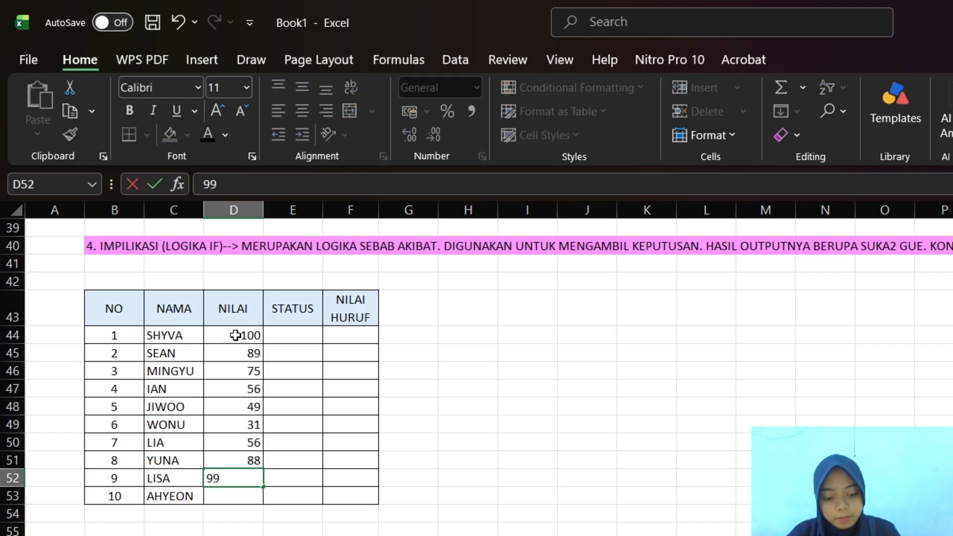
key(Return)
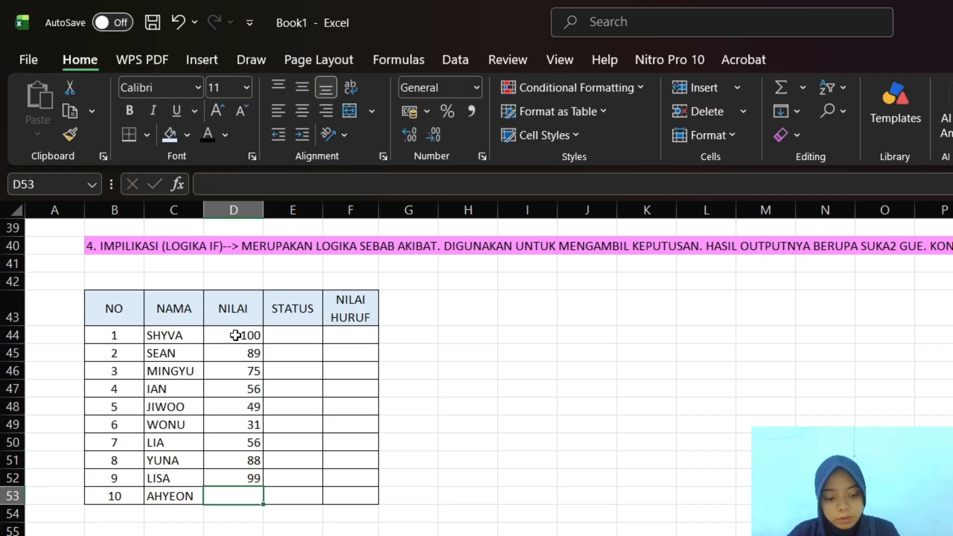
text(100)
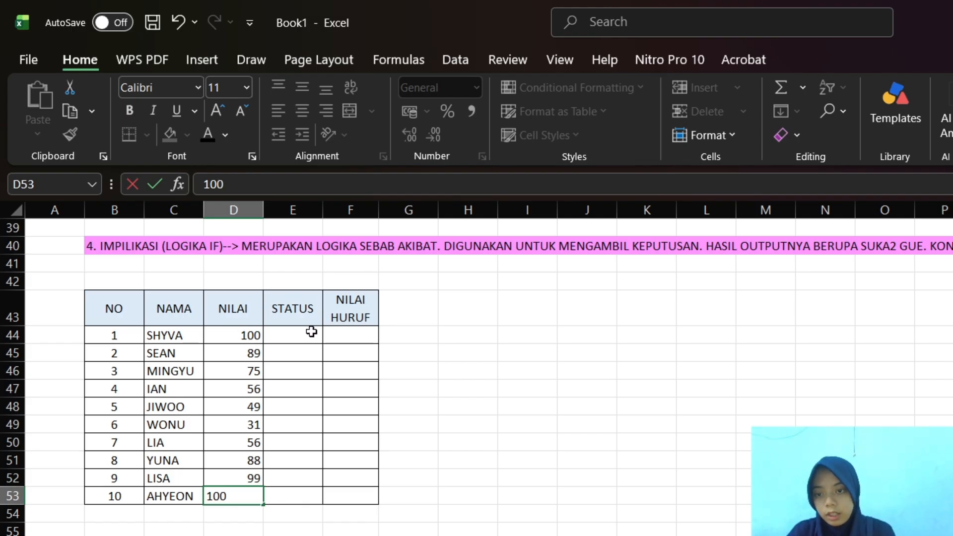
click(312, 332)
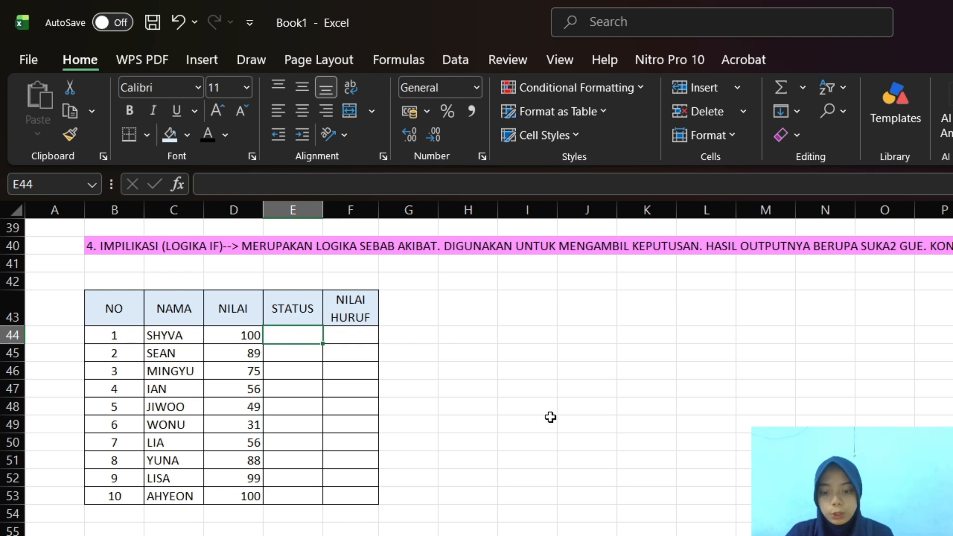
Add the title ARRAY TABLE in cell I45, beside the student grade table
scroll(551, 417, down, 1)
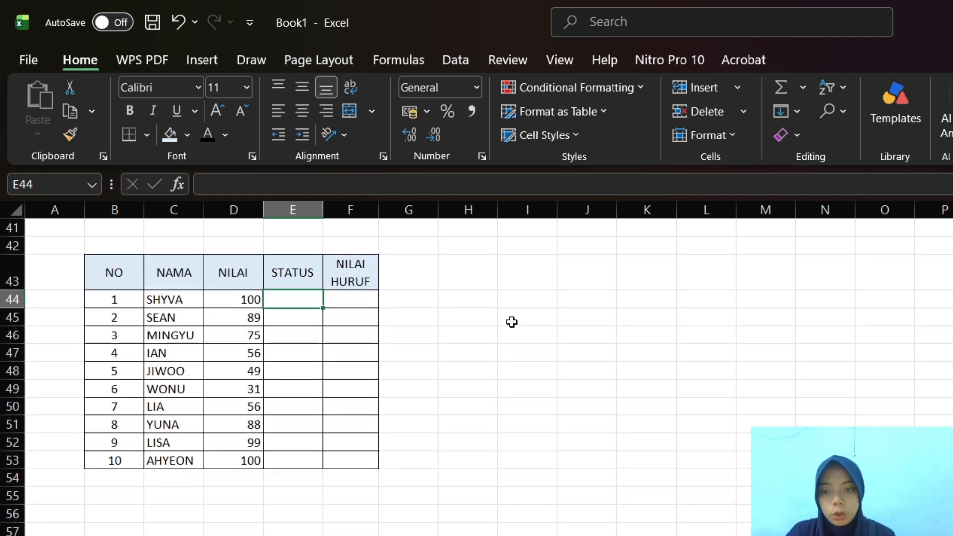
click(512, 321)
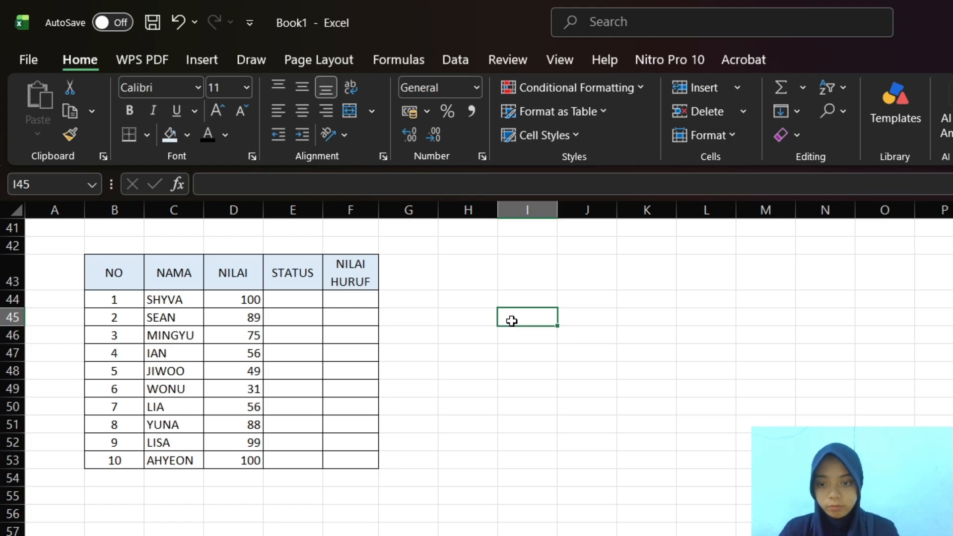
text(ARRAY T)
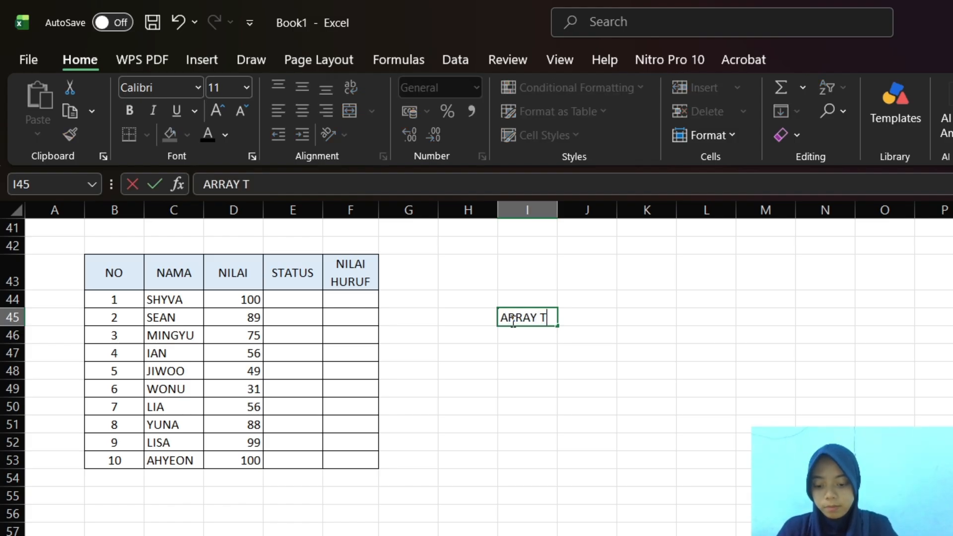
text(ABLE)
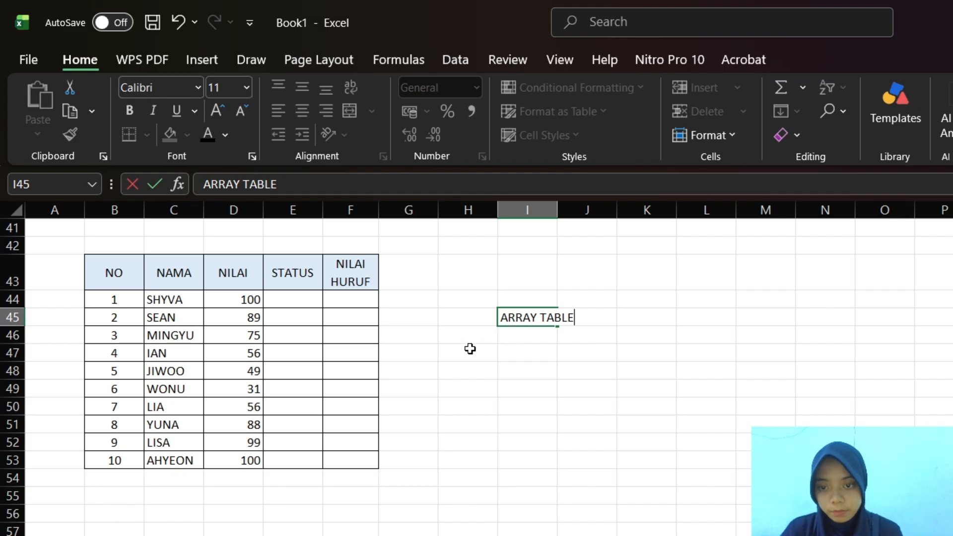
click(511, 350)
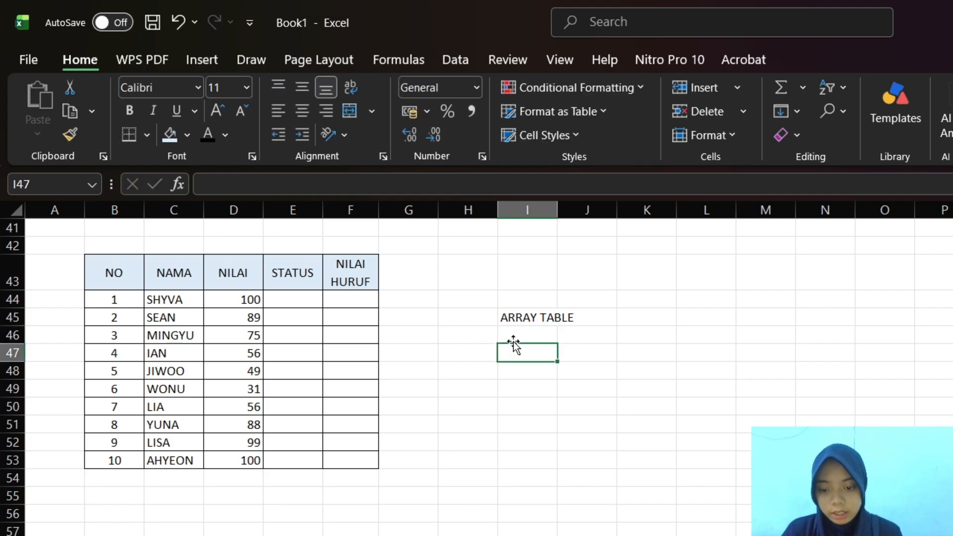
Enter the column headers NILAI in I46 and STATUS in J46 under the ARRAY TABLE title
click(514, 336)
text(N)
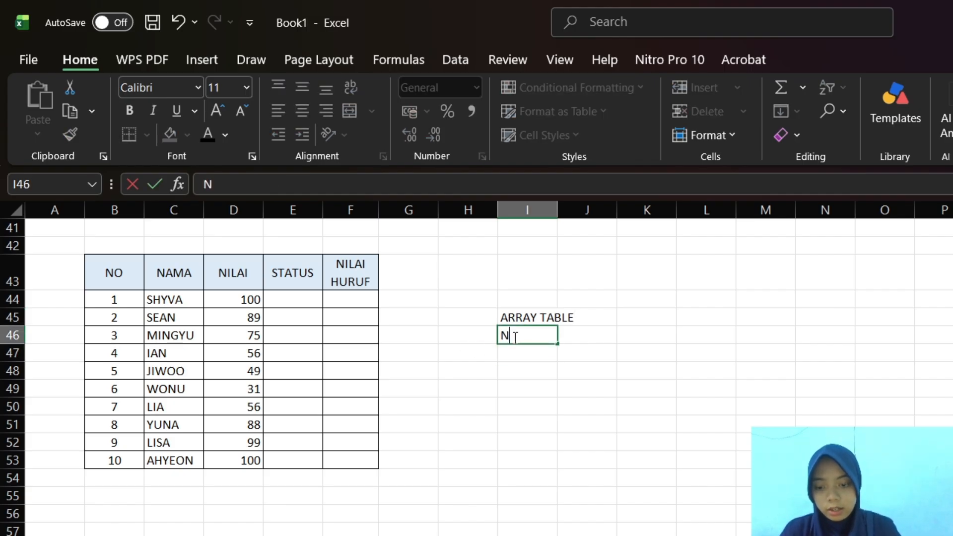
text(ILAI)
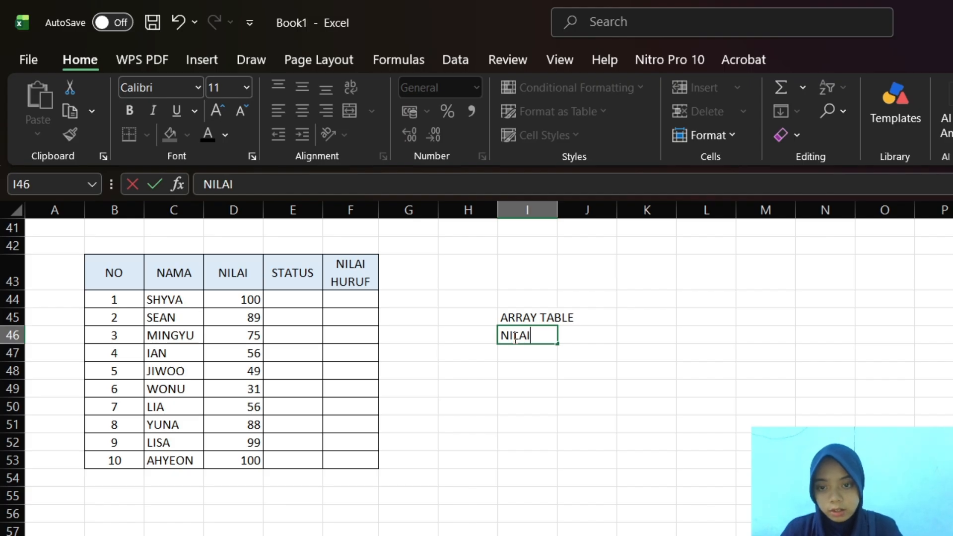
text(A)
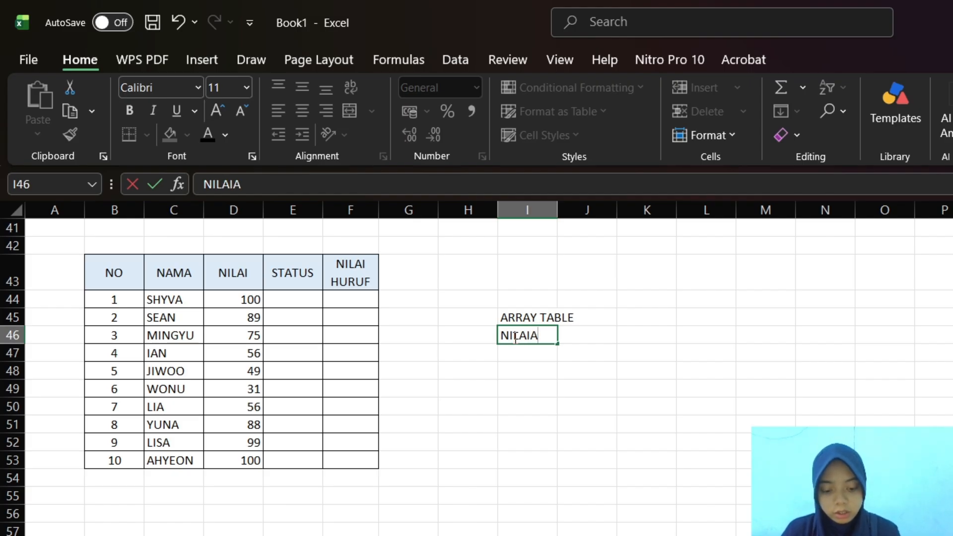
key(BackSpace)
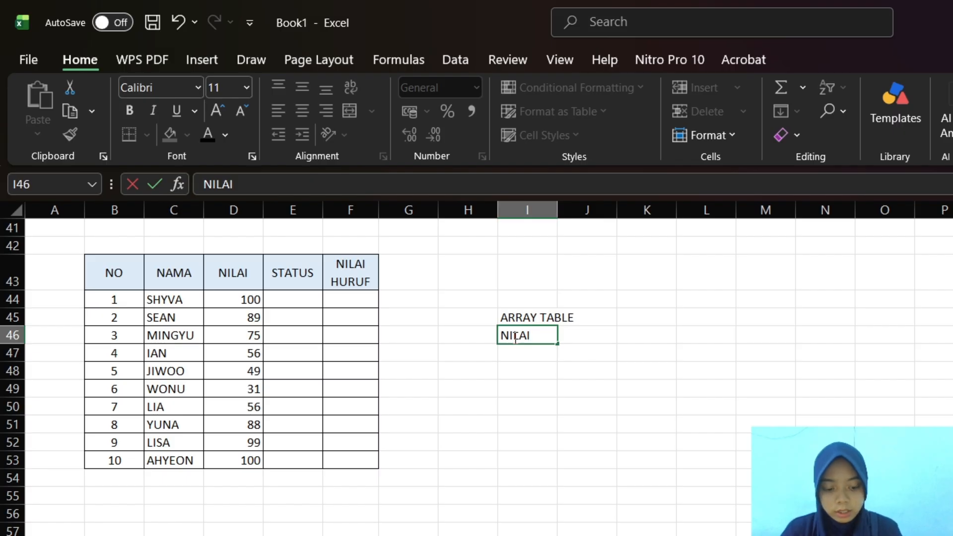
key(Tab)
text(STATUS)
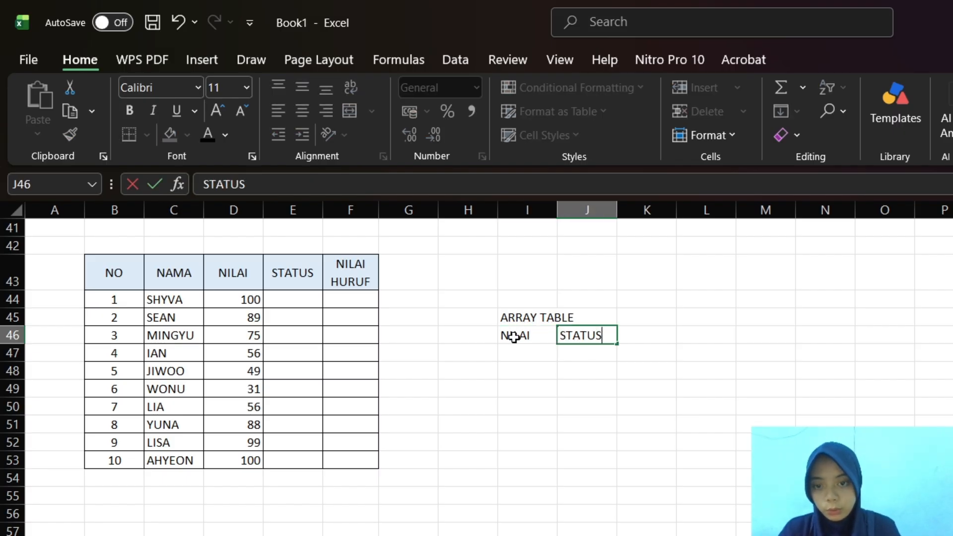
click(520, 354)
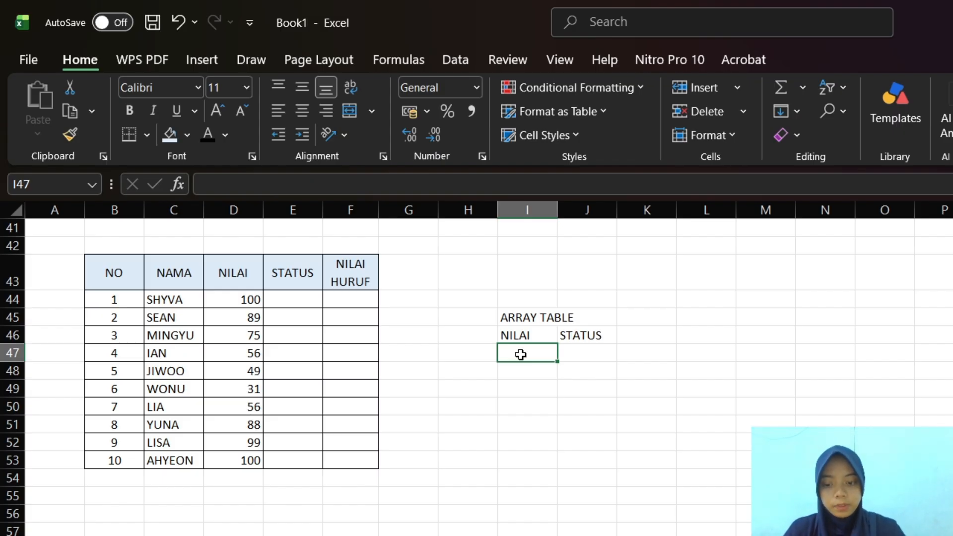
text(>)
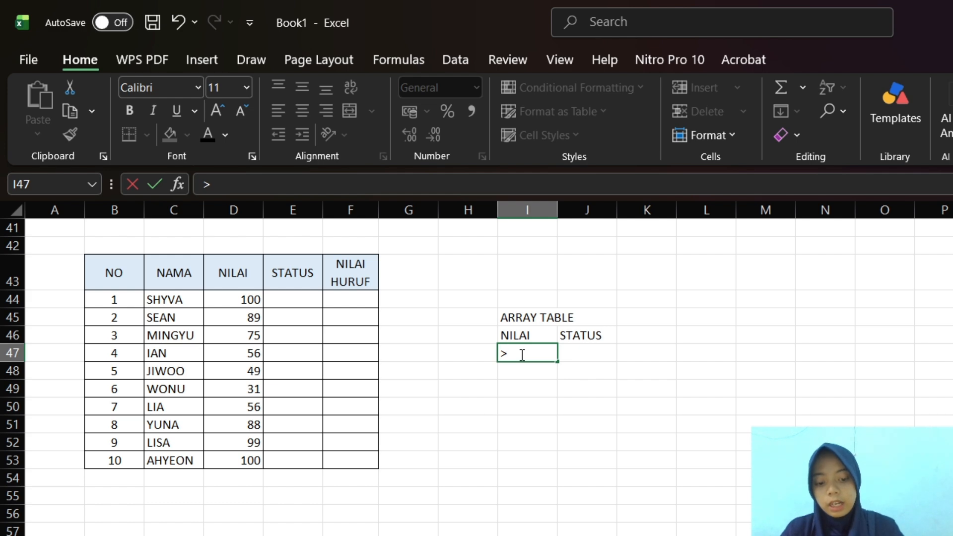
text(=)
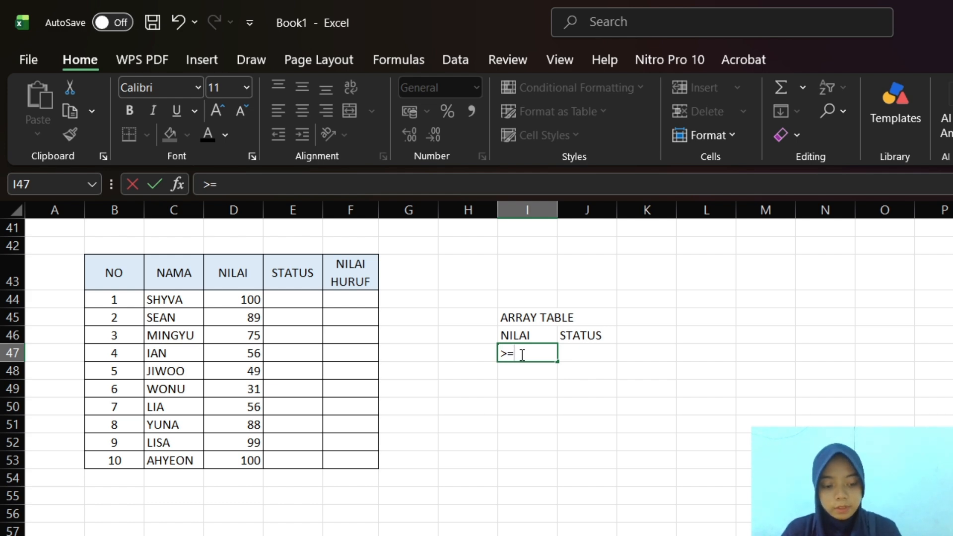
text(4)
key(BackSpace)
text(72)
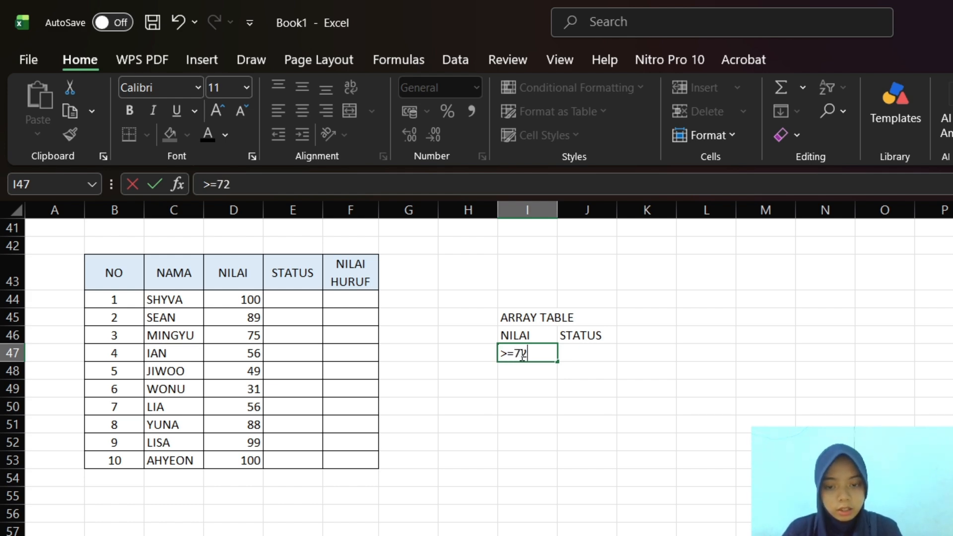
click(569, 359)
text(TU)
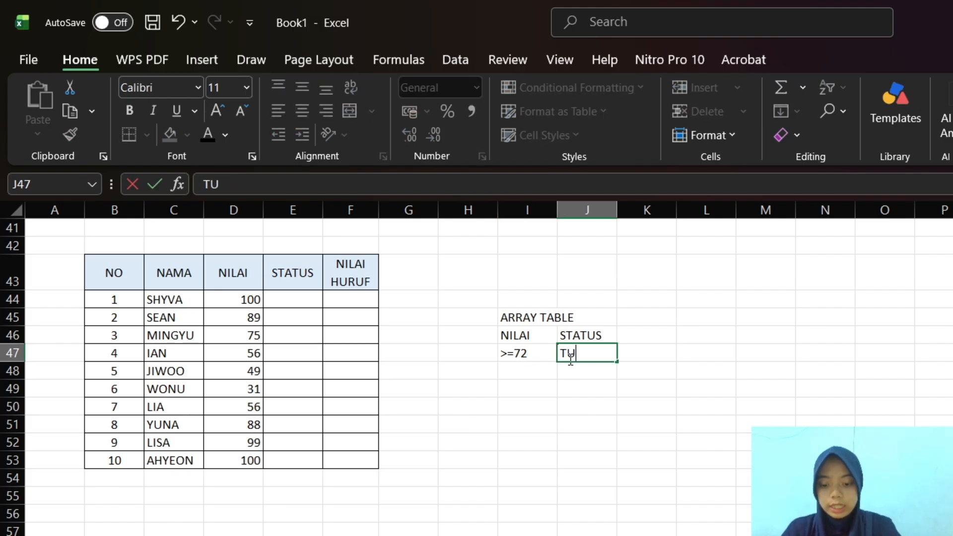
key(BackSpace)
key(BackSpace)
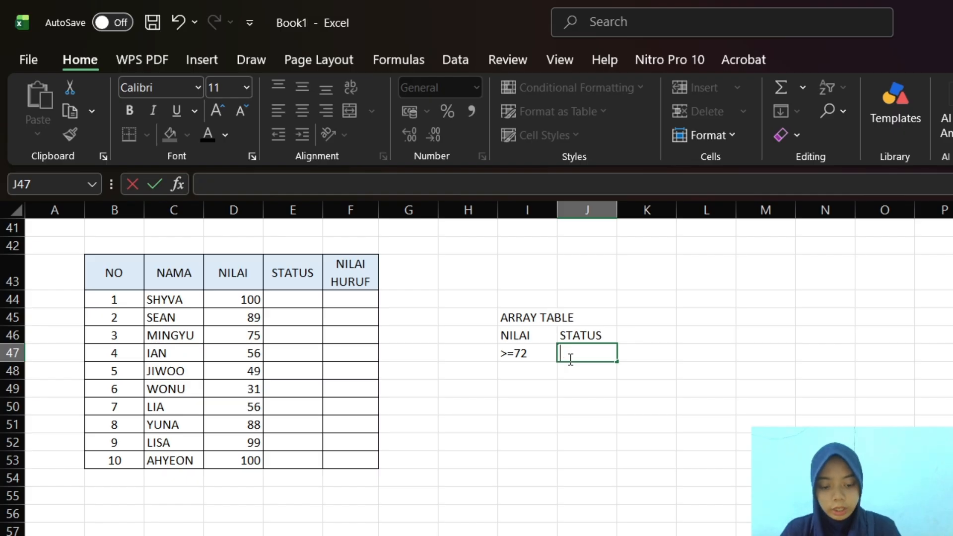
key(Left)
key(BackSpace)
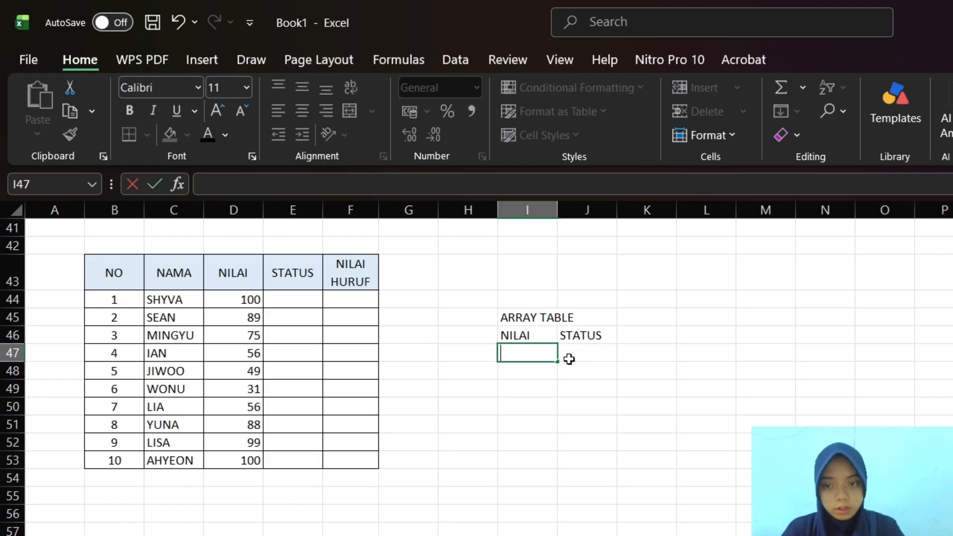
Enter the first array table rule with >=75 in cell I47 and TUNTAS in cell J47
text(>=)
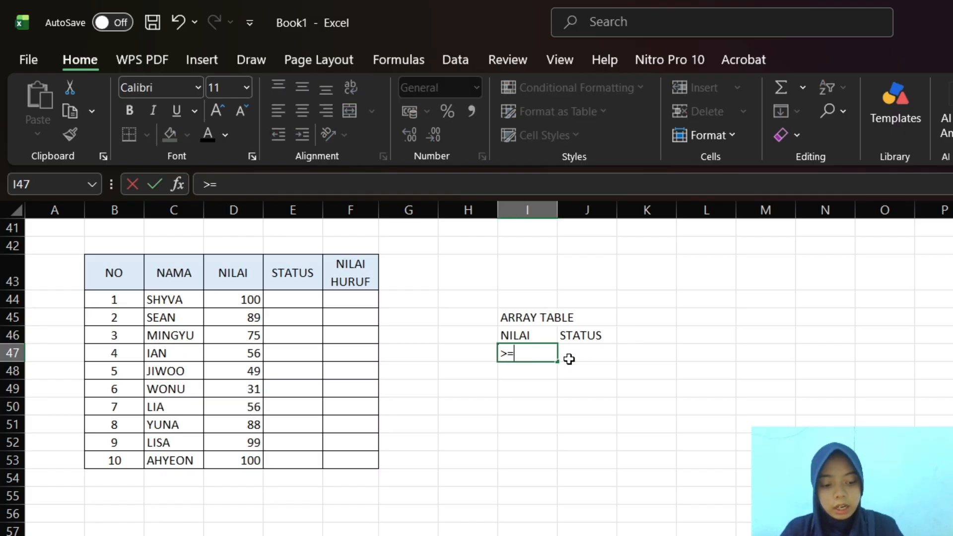
text(75)
click(570, 362)
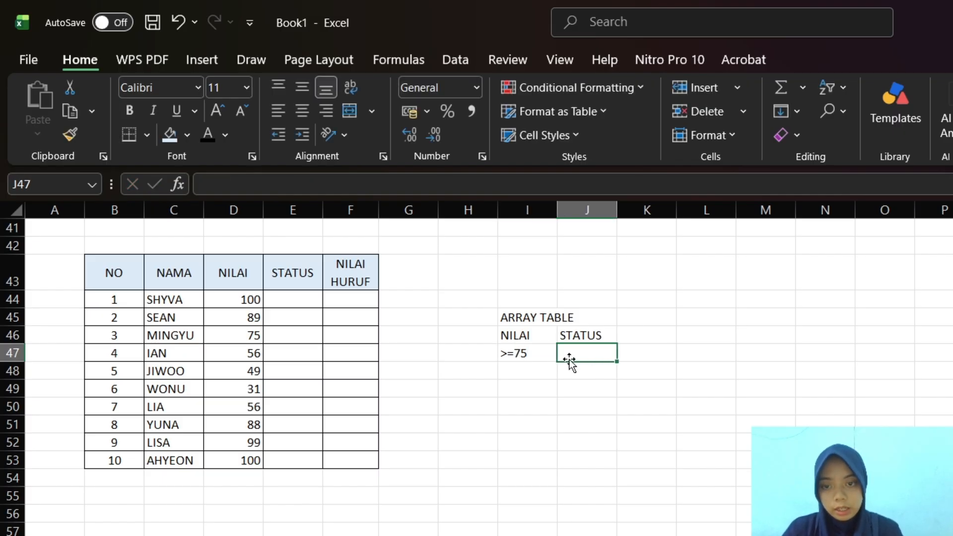
text(TUNTAS)
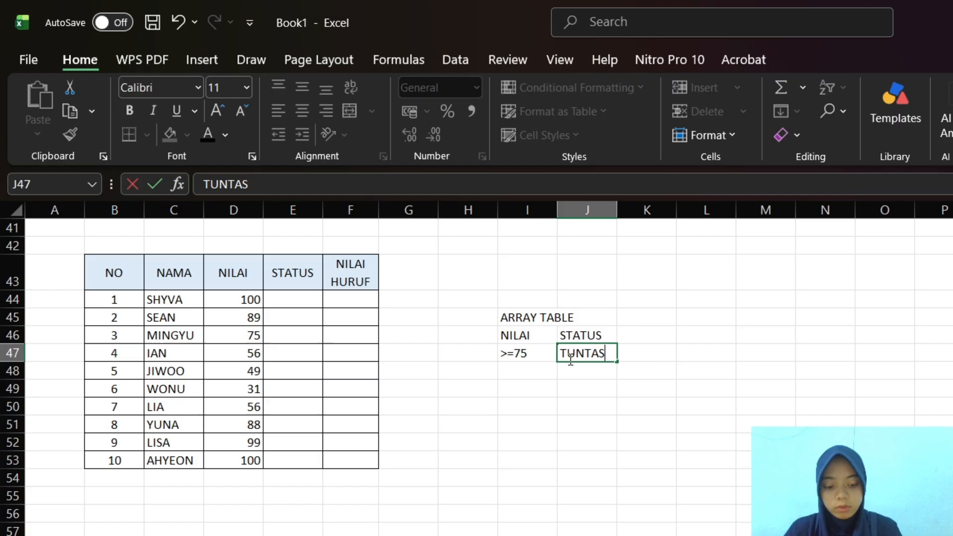
key(Return)
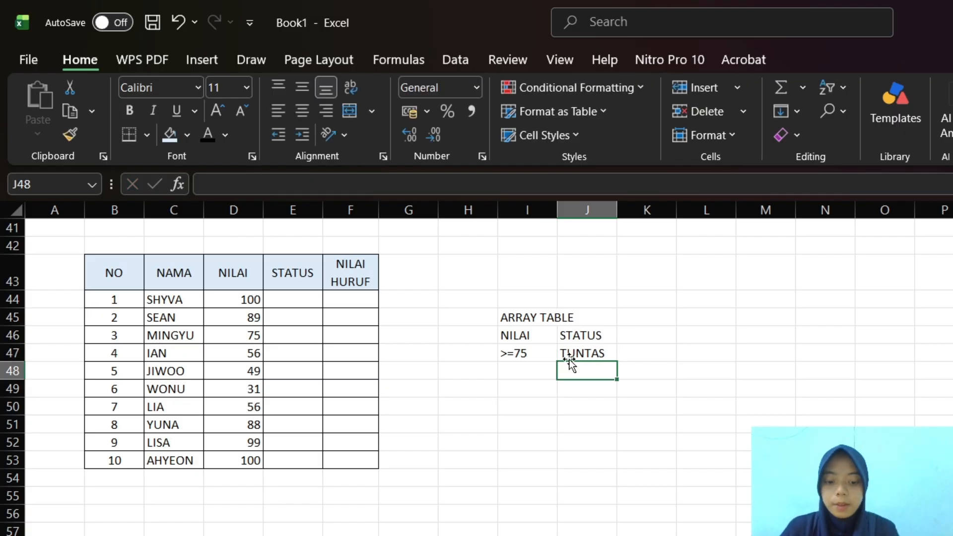
Enter the second array table rule with <75 in cell I48 and REMEDIAL in cell J48
key(Left)
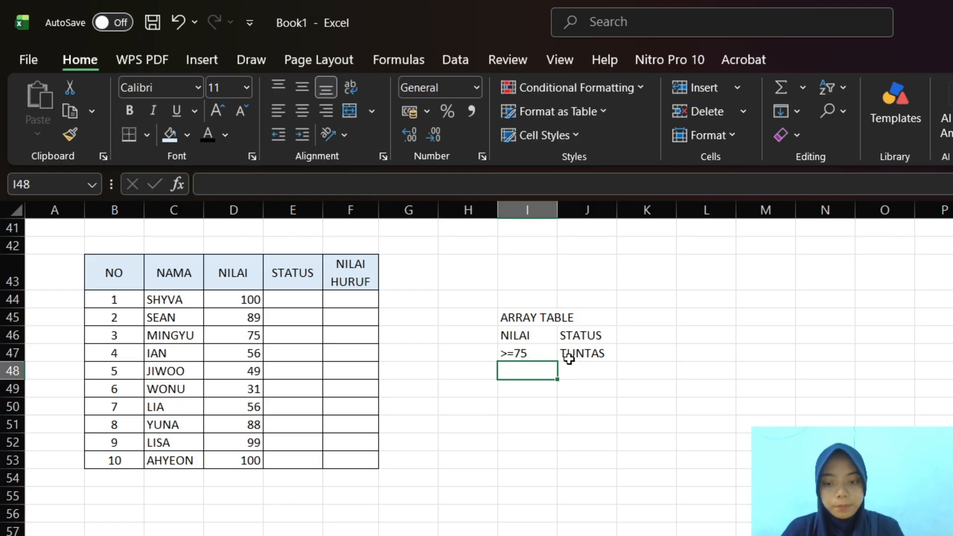
text(<)
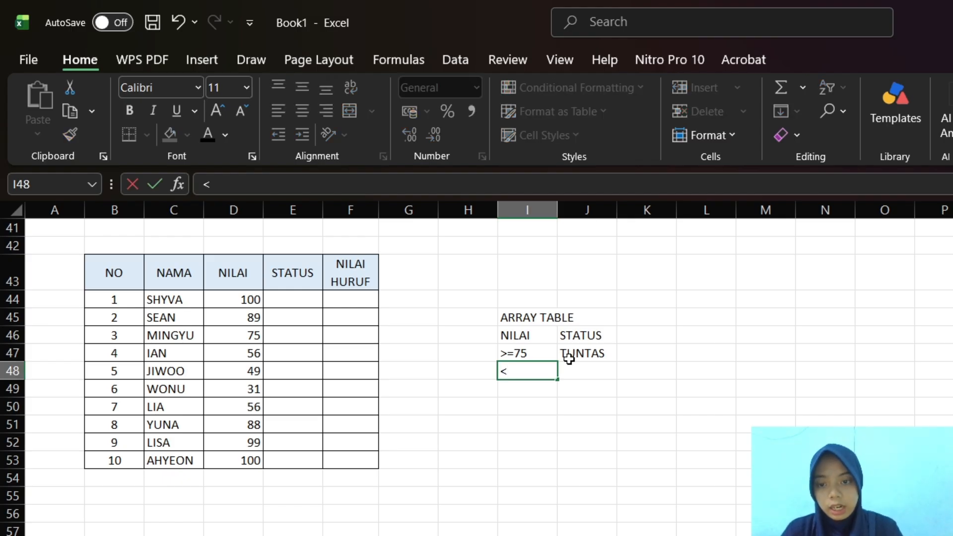
text(75)
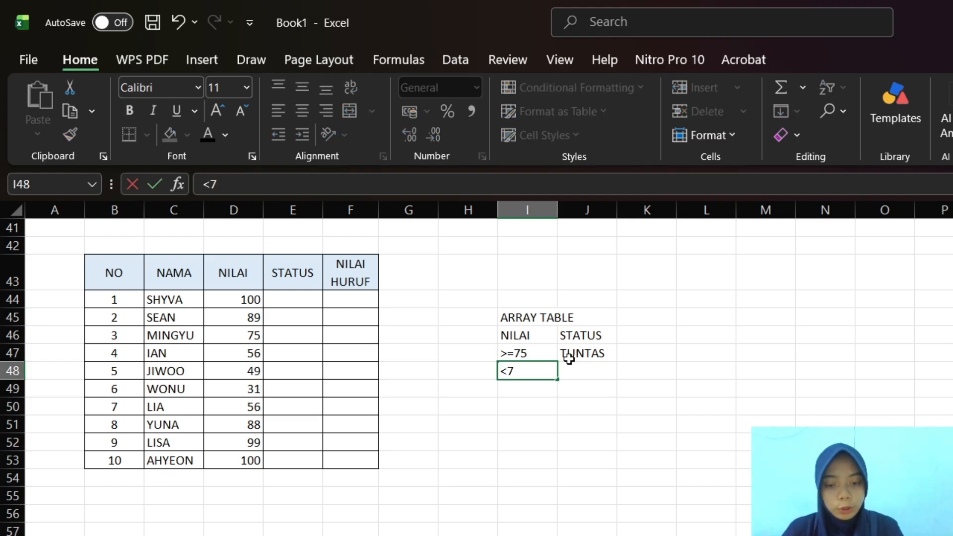
click(591, 372)
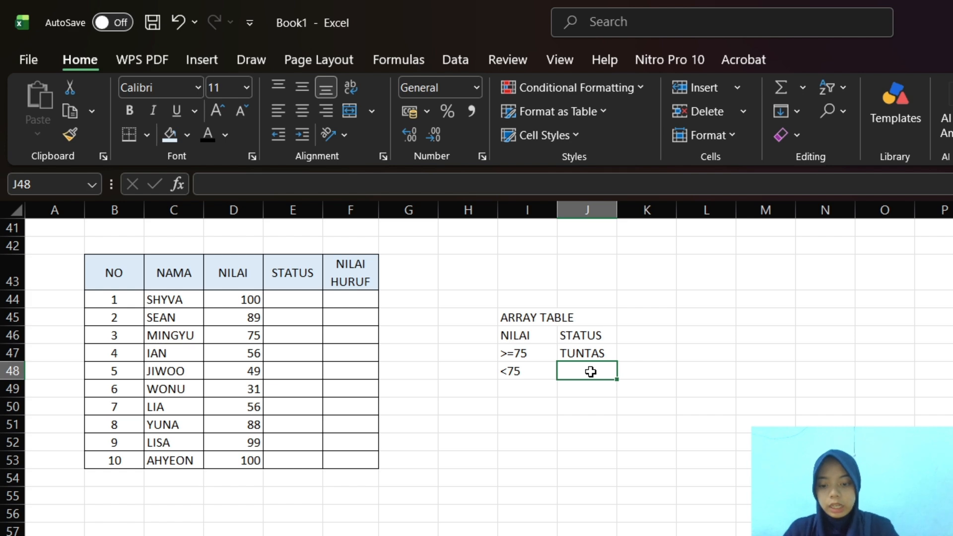
text(REMEDIAL)
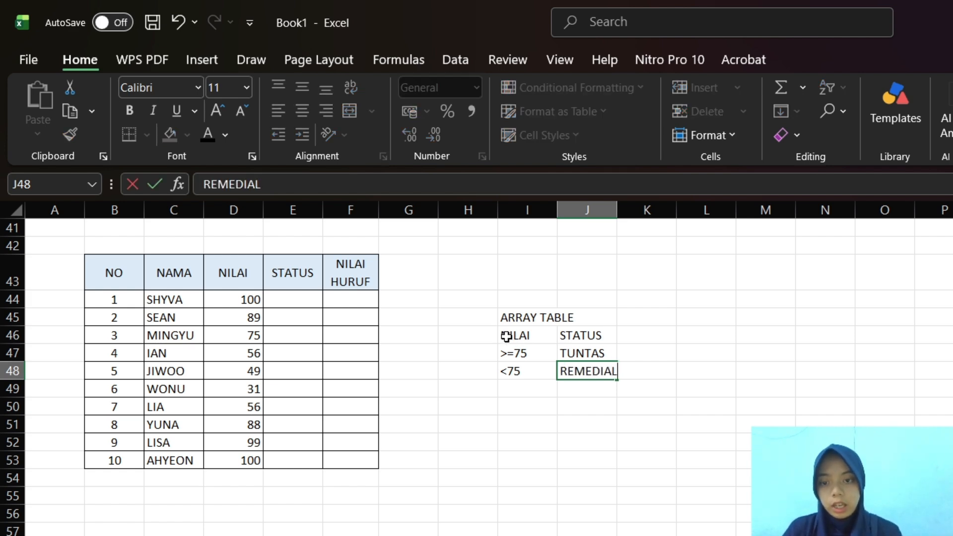
Apply all borders to the array table I46:J48 and fill its header cells I46:J46 with light orange
drag(504, 334, 605, 374)
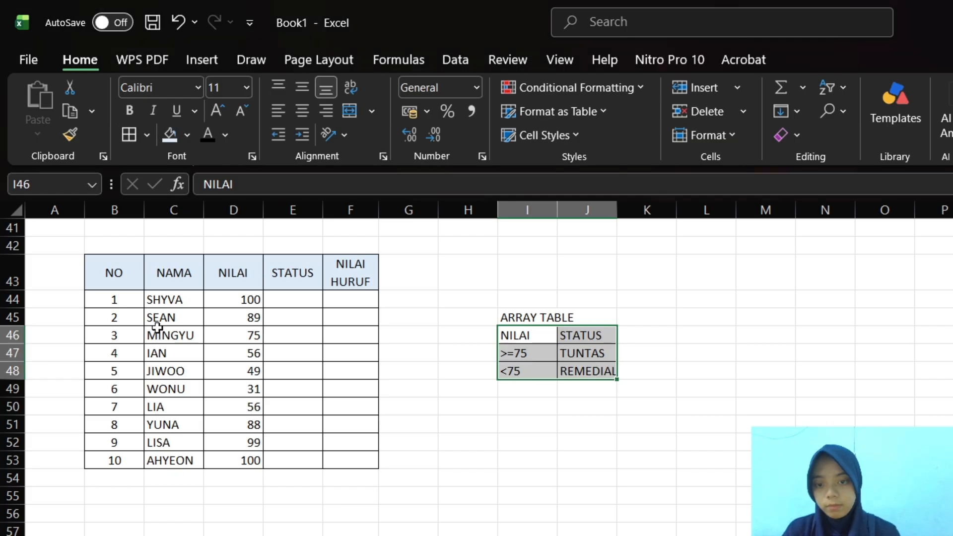
drag(507, 334, 602, 335)
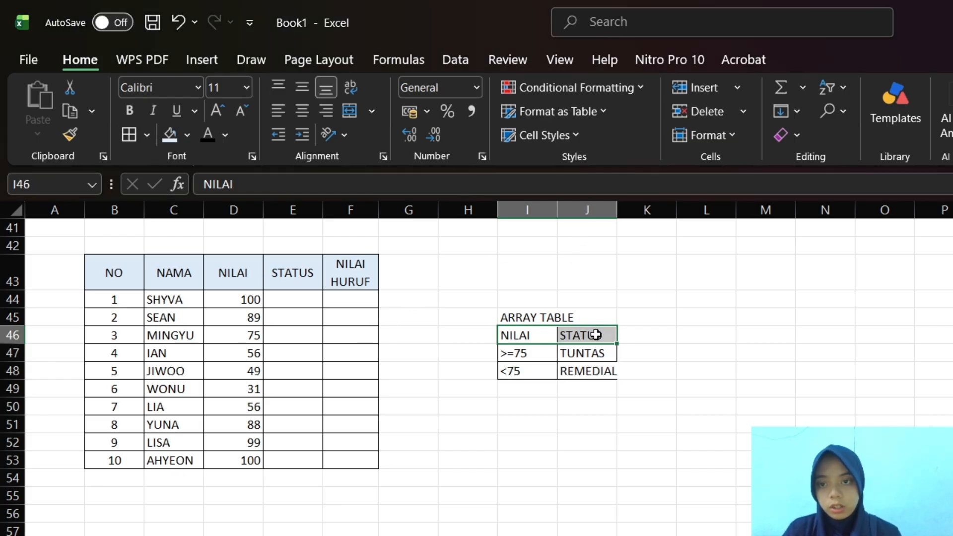
click(185, 132)
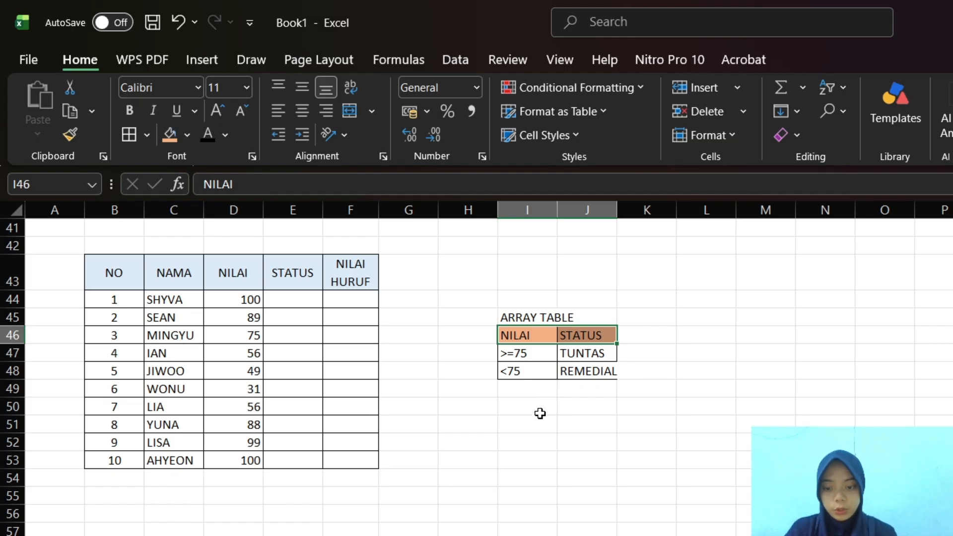
Enter the title ARRAY TABLE in cell I51 for a second array table below the first one
scroll(540, 413, down, 1)
click(542, 416)
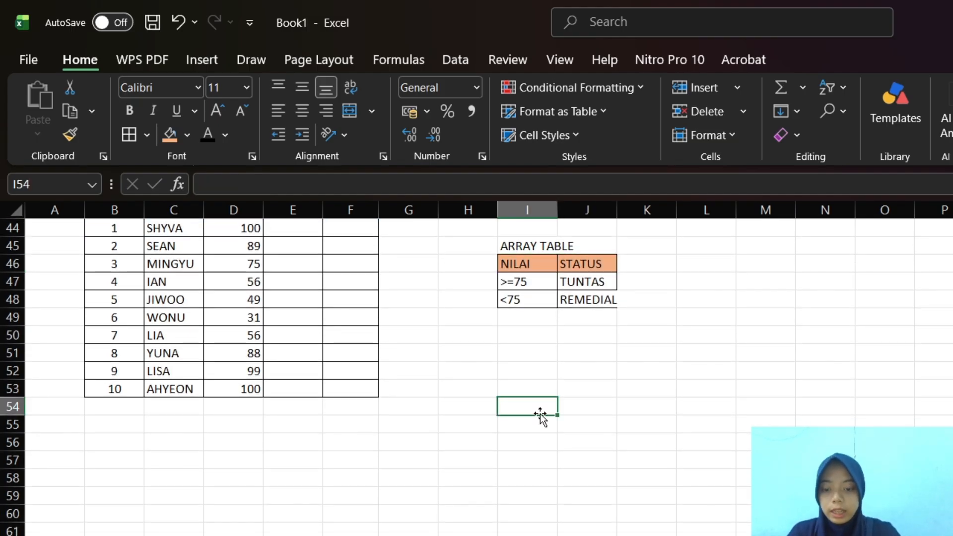
click(508, 370)
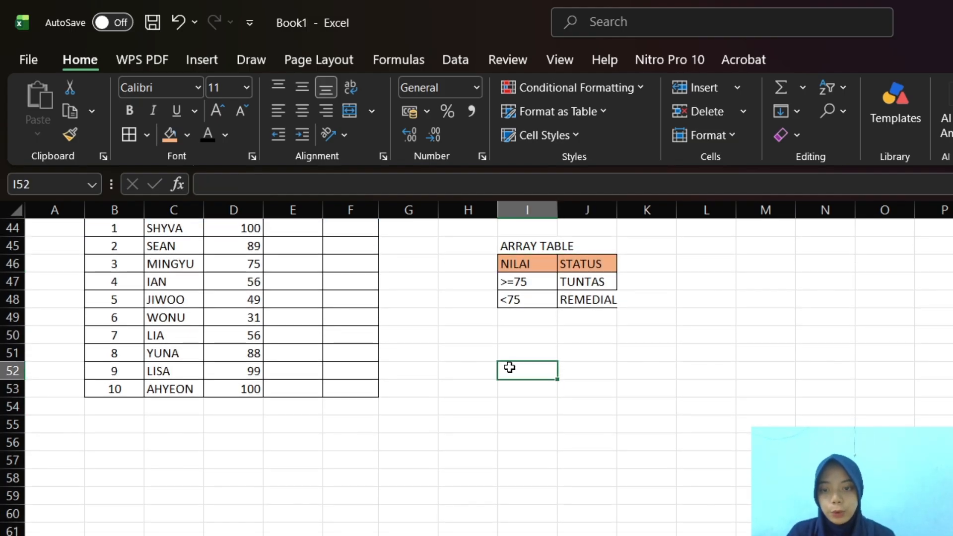
click(505, 352)
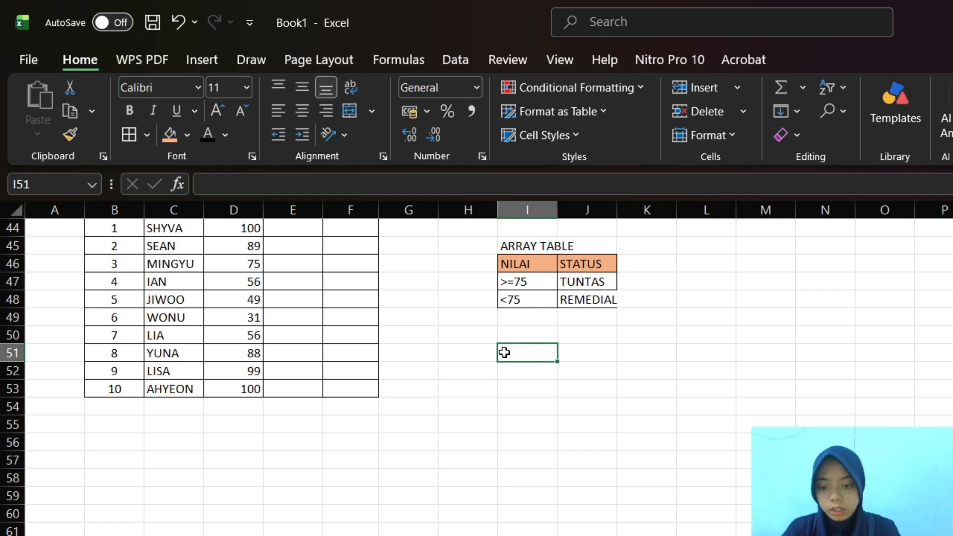
text(ARRAY TA)
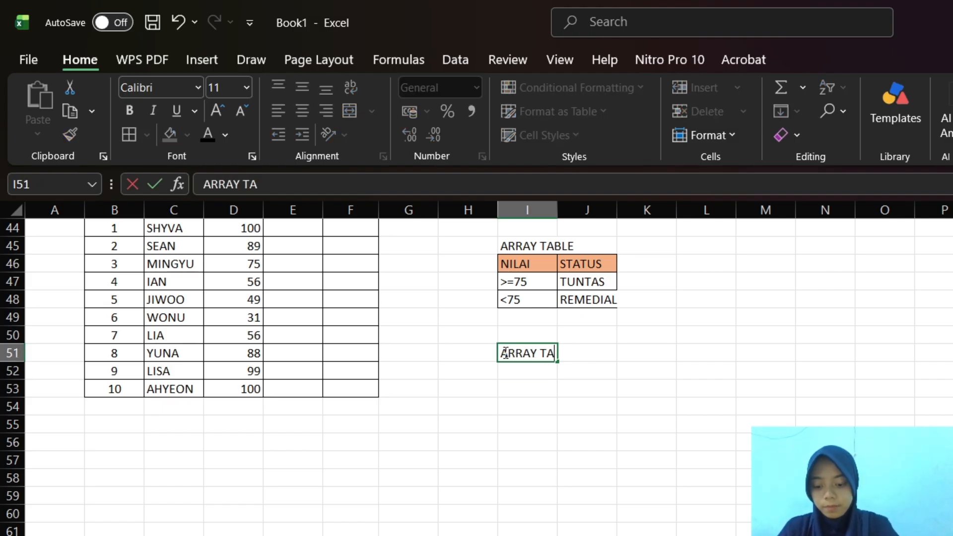
text(BLE)
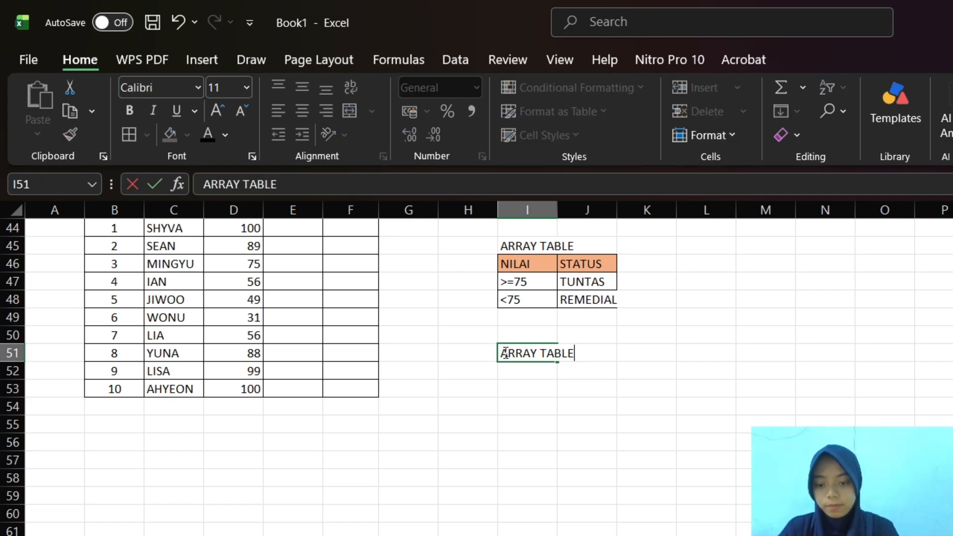
Enter the column headers NILAI in I52 and HURUF in J52 under the second ARRAY TABLE title
click(518, 385)
click(517, 368)
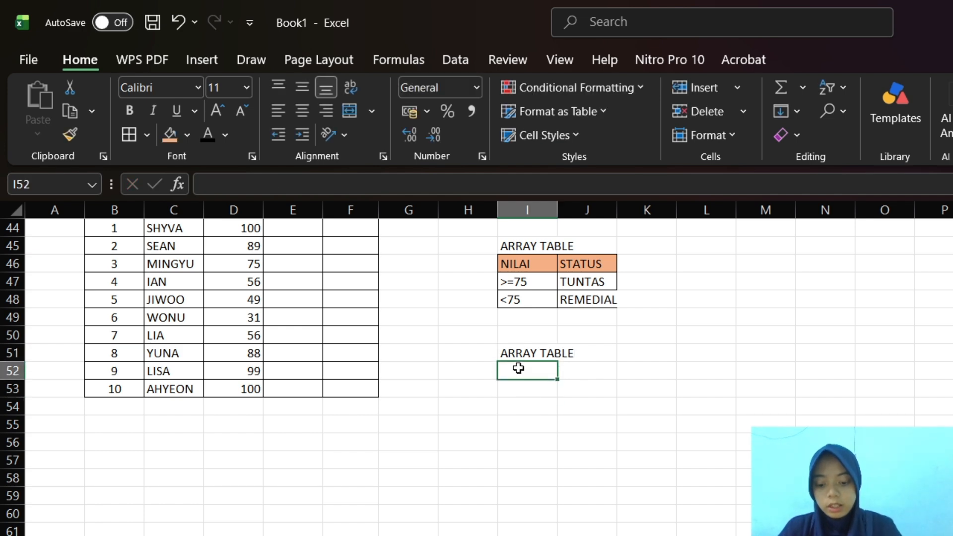
text(NILAI)
key(Tab)
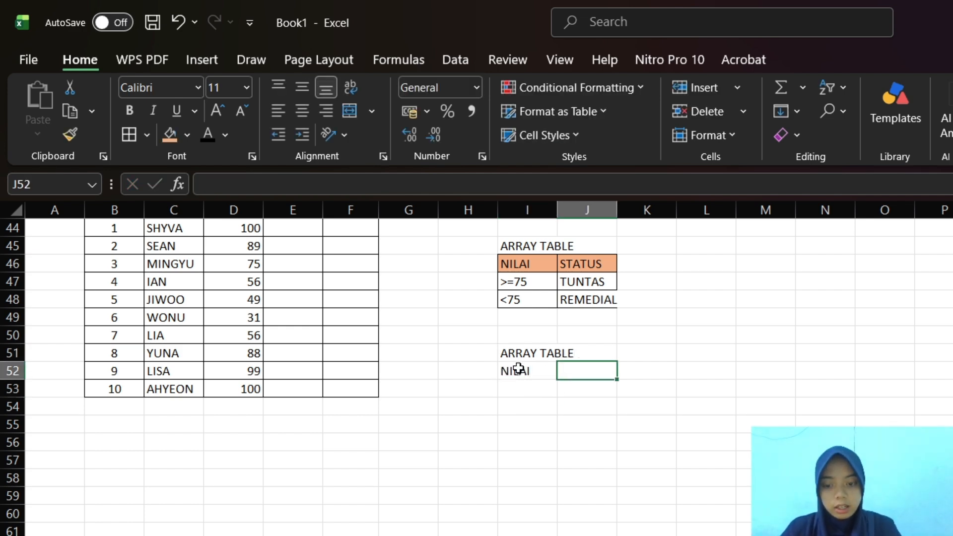
text(HURUF)
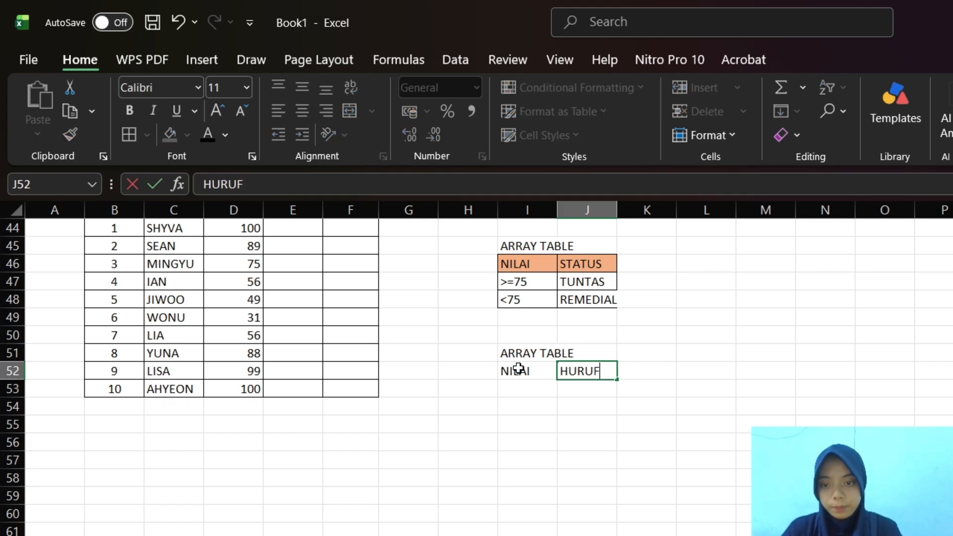
Enter the first letter grade rule with 90-100 in cell I53 and A in cell J53
click(541, 392)
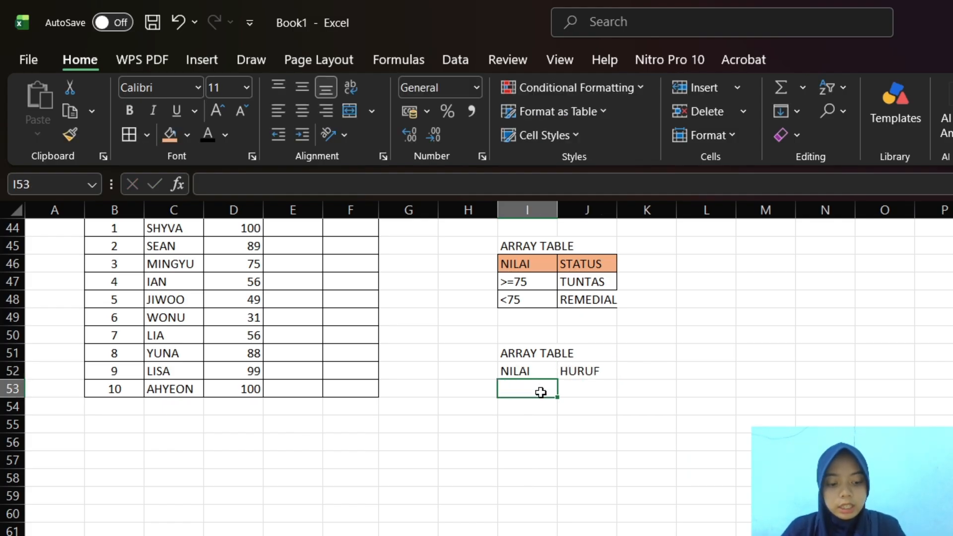
text(9)
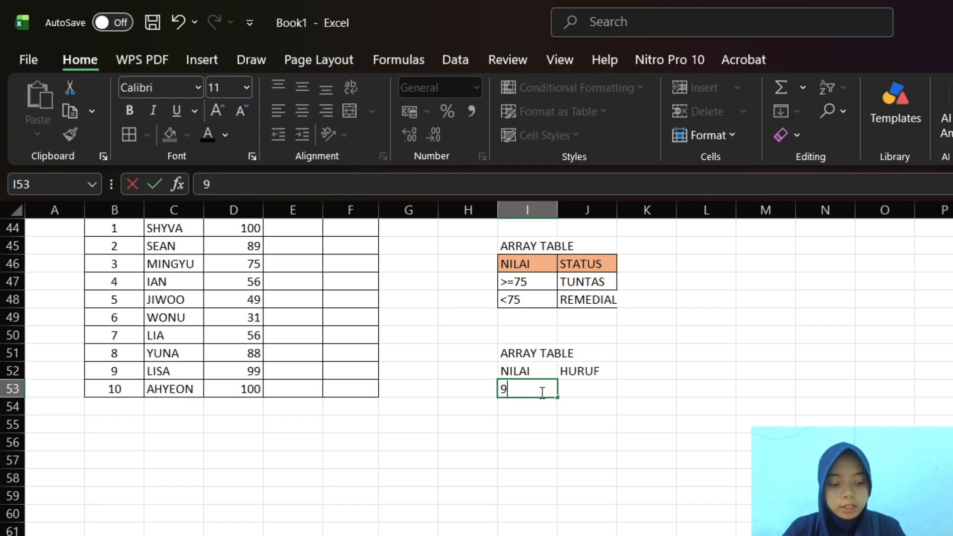
text(0-100)
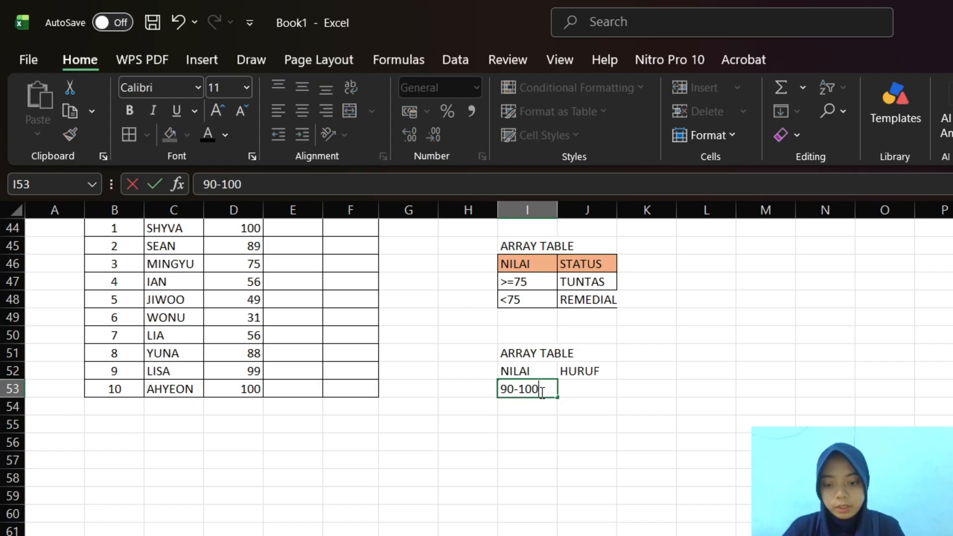
key(Tab)
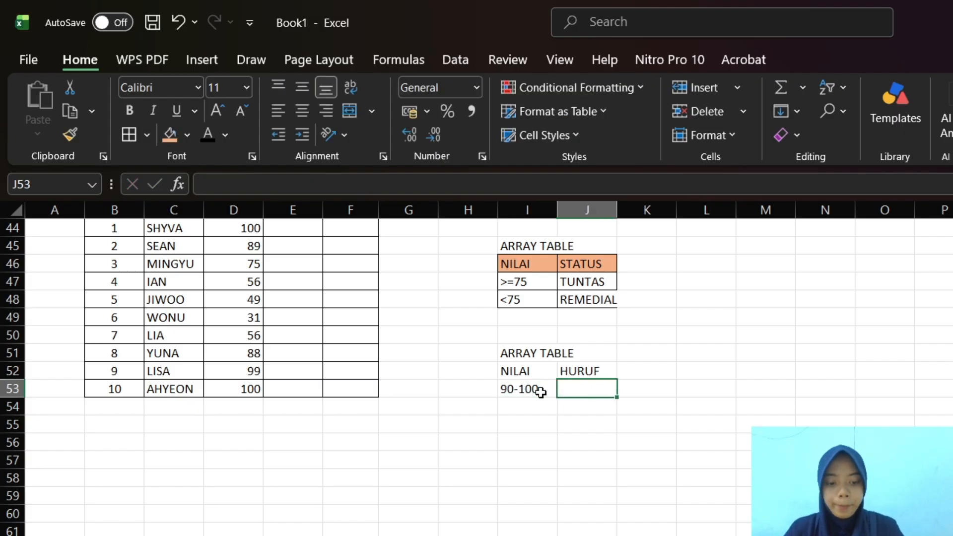
text(A)
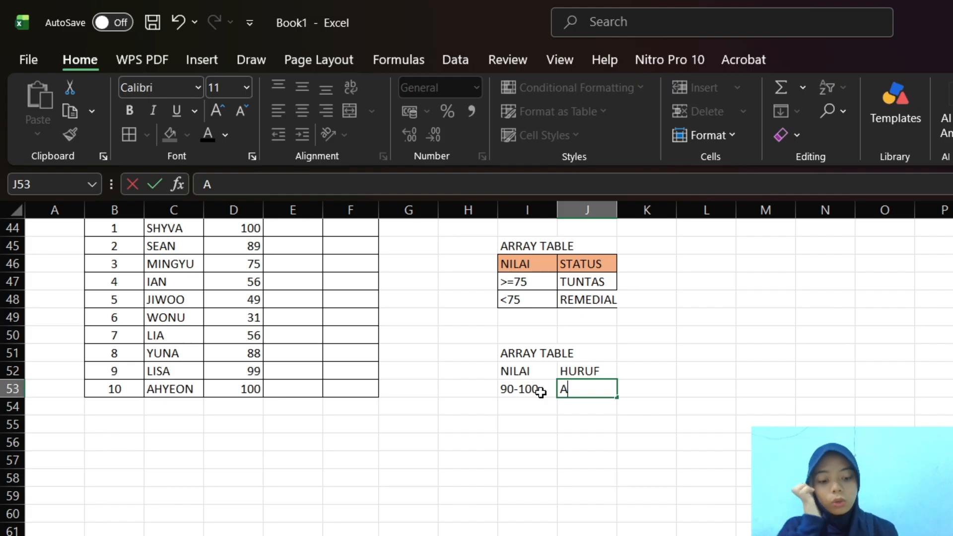
key(Return)
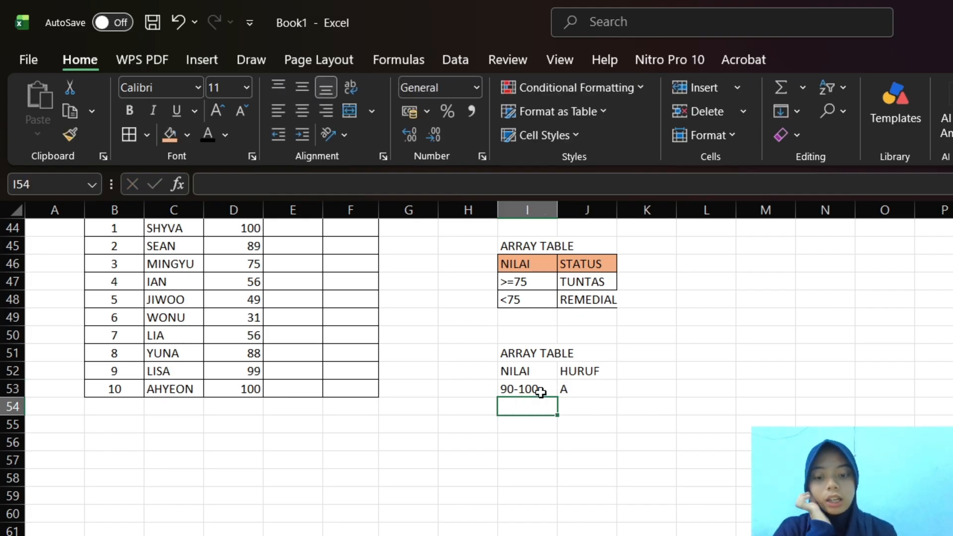
Enter the second letter grade rule with 80-89 in cell I54 and B in cell J54
text(80)
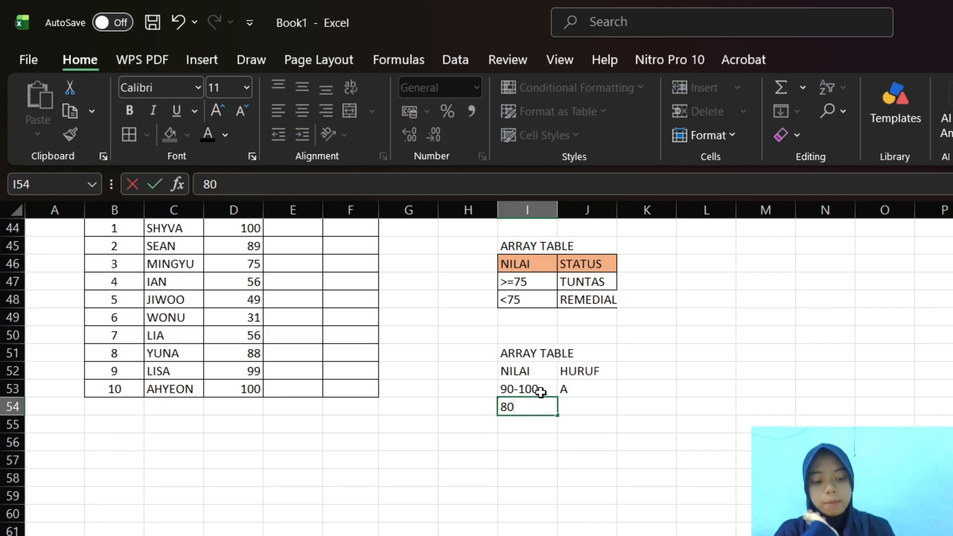
text(-)
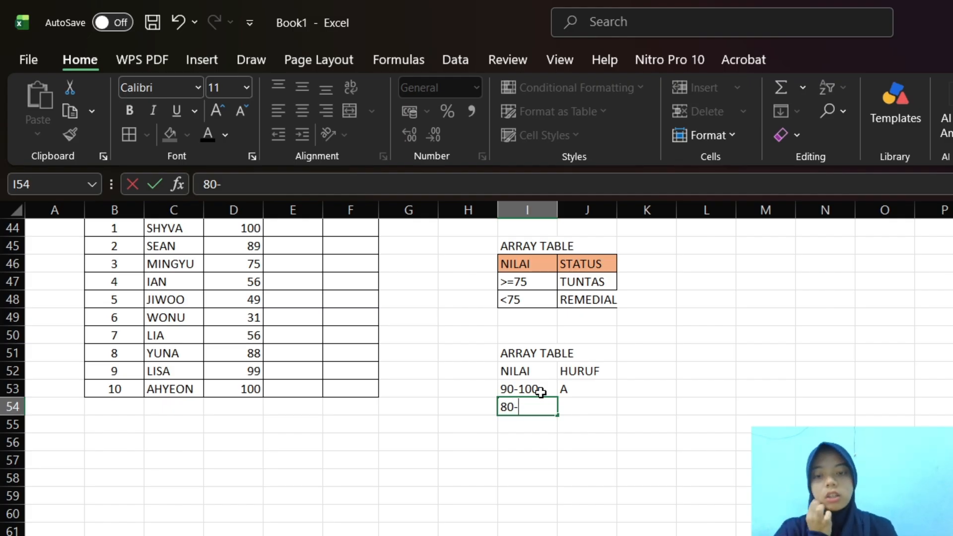
text(8)
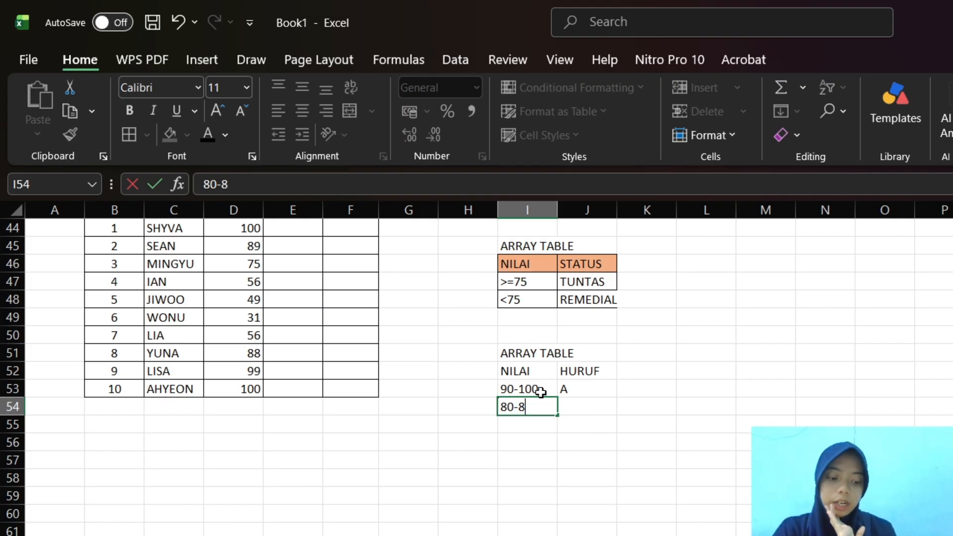
text(9)
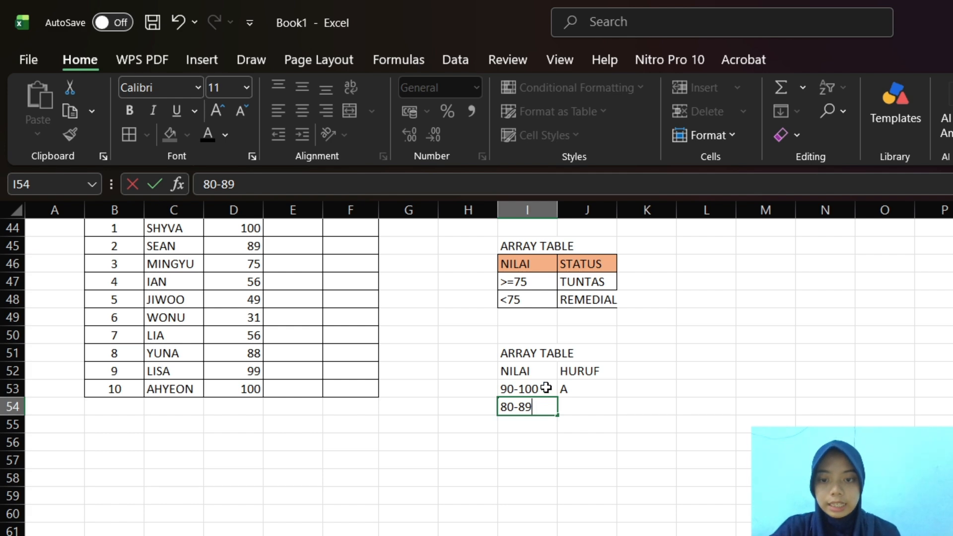
click(565, 400)
text(B)
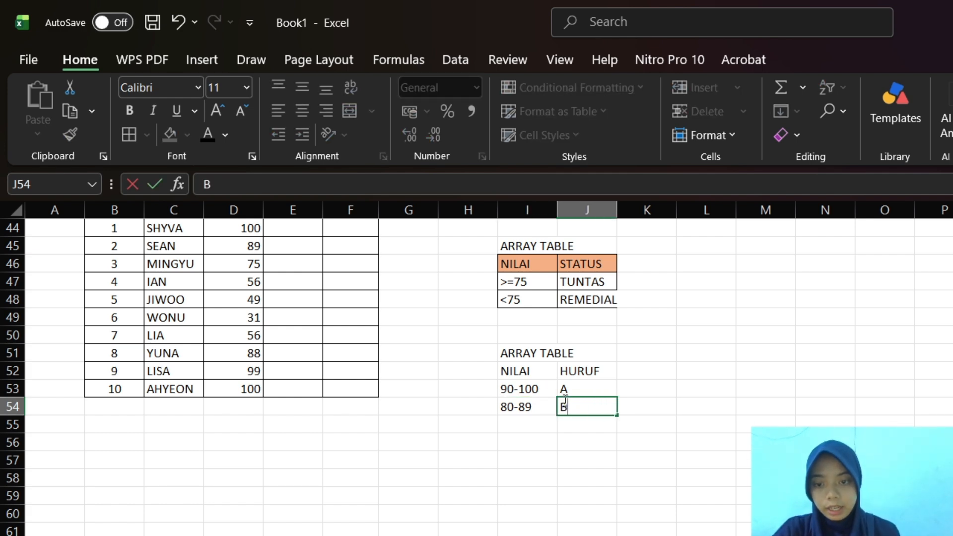
Enter the third letter grade rule with 70-79 in cell I55 and C in cell J55
click(527, 433)
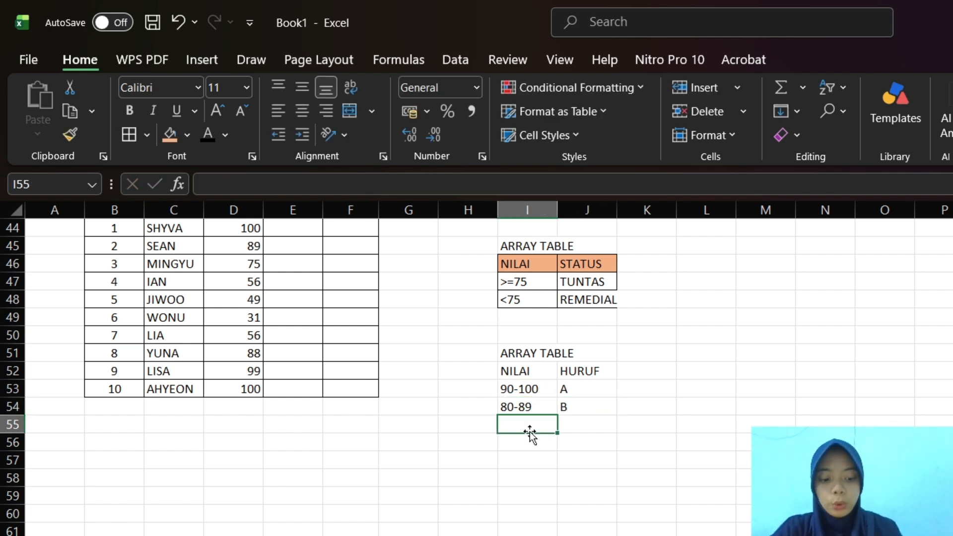
text(70)
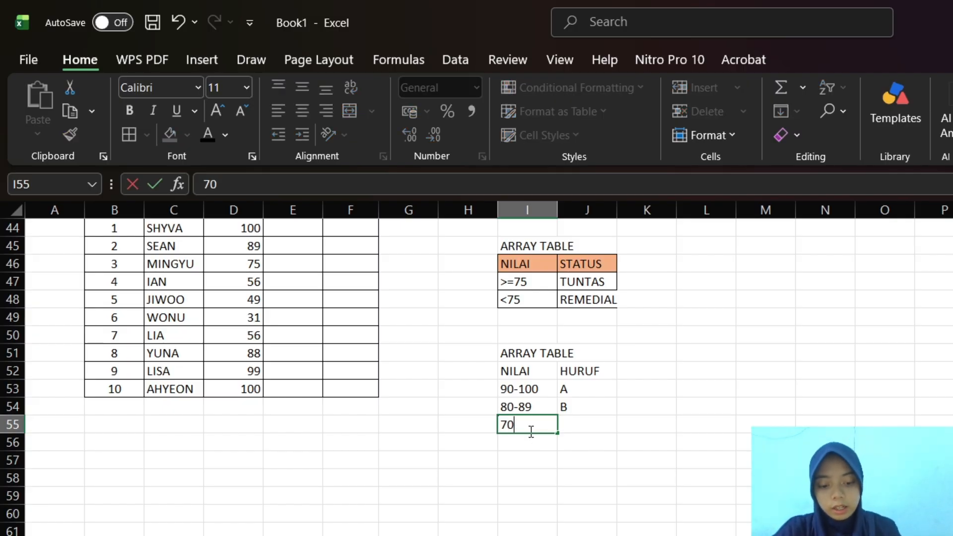
text(-)
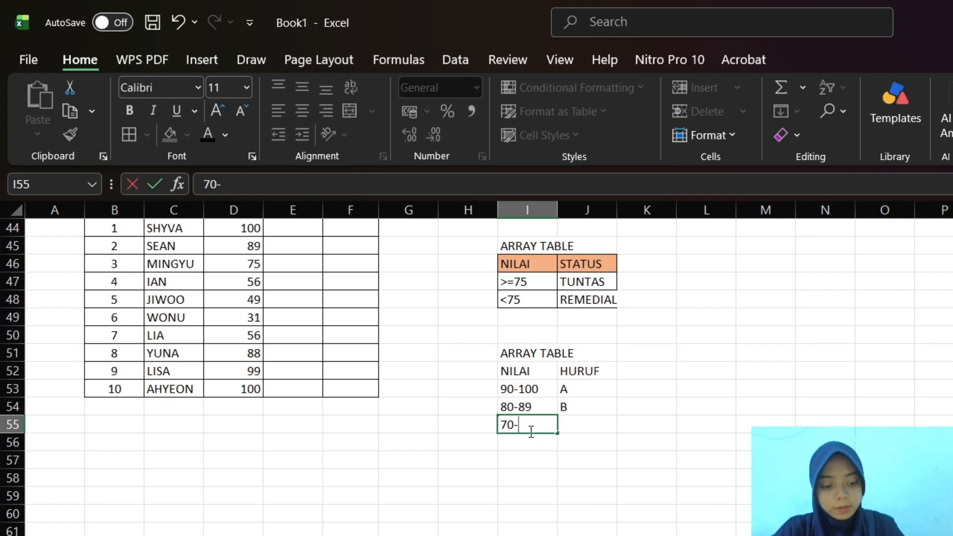
text(79)
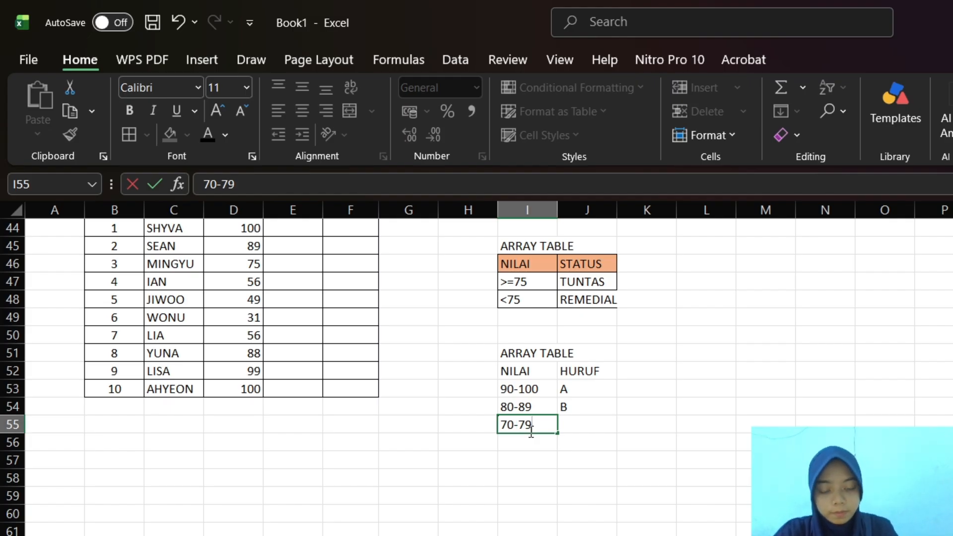
click(570, 431)
text(C)
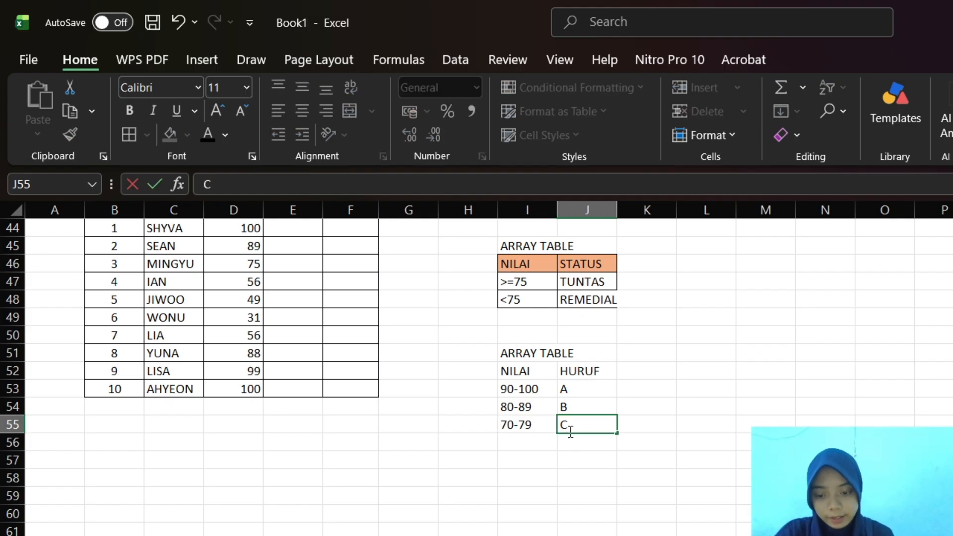
Enter the fourth letter grade rule with 60-69 in cell I56 and D in cell J56
click(512, 447)
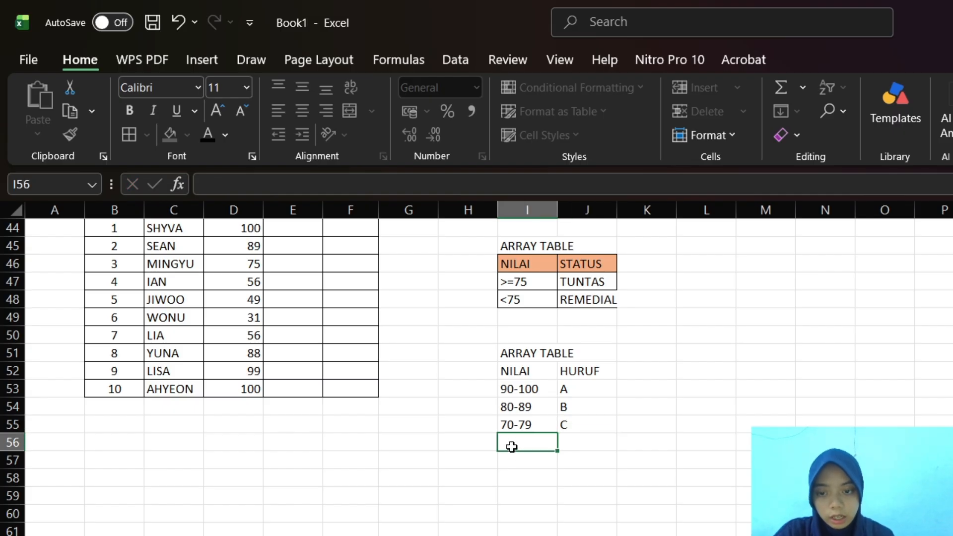
text(60)
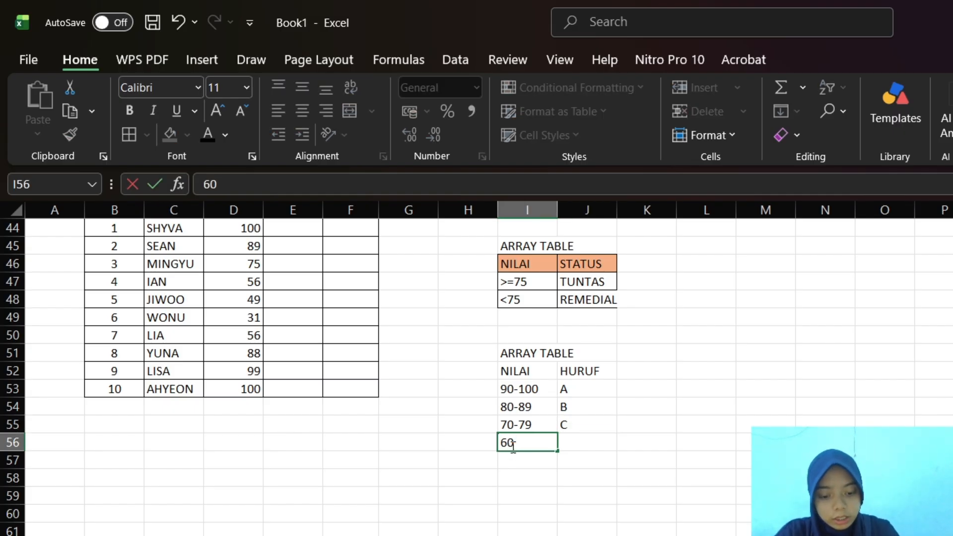
text(-69)
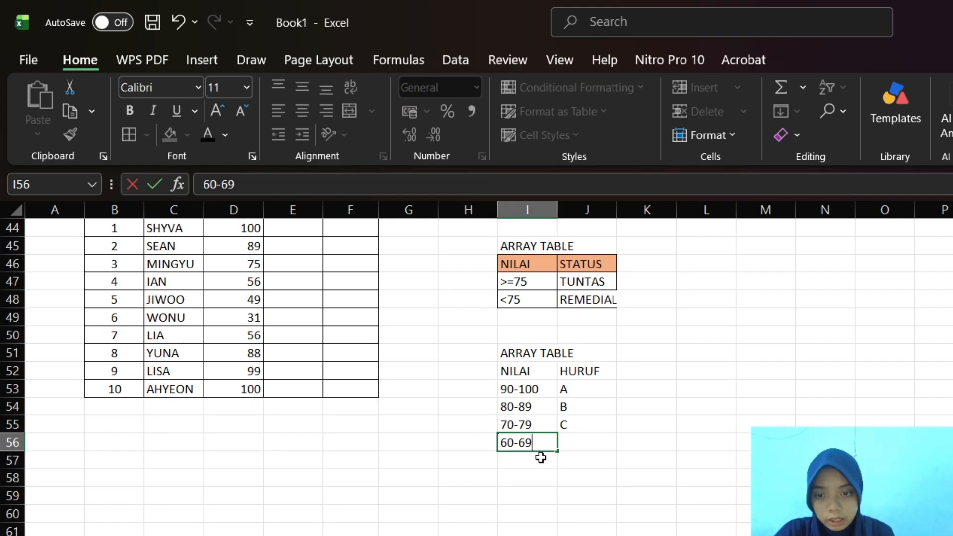
click(572, 447)
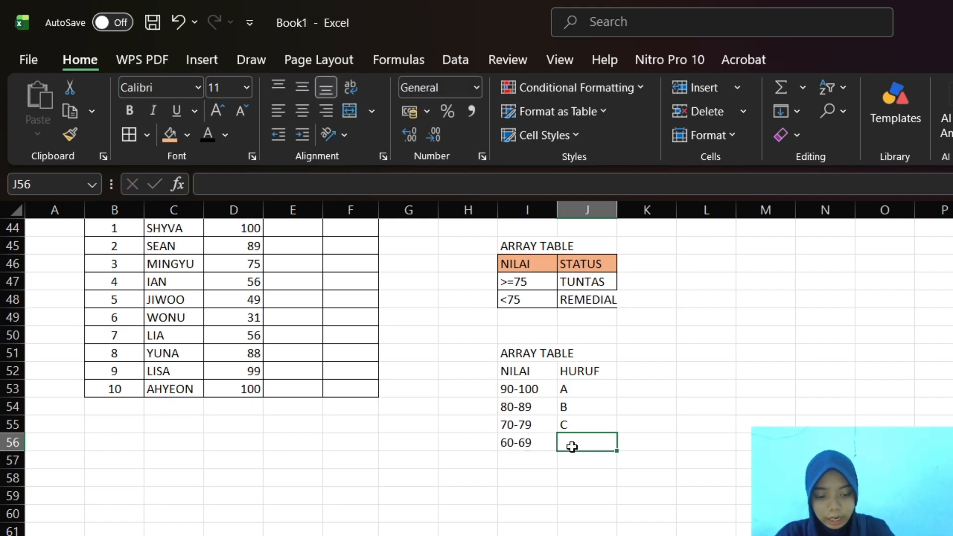
text(D)
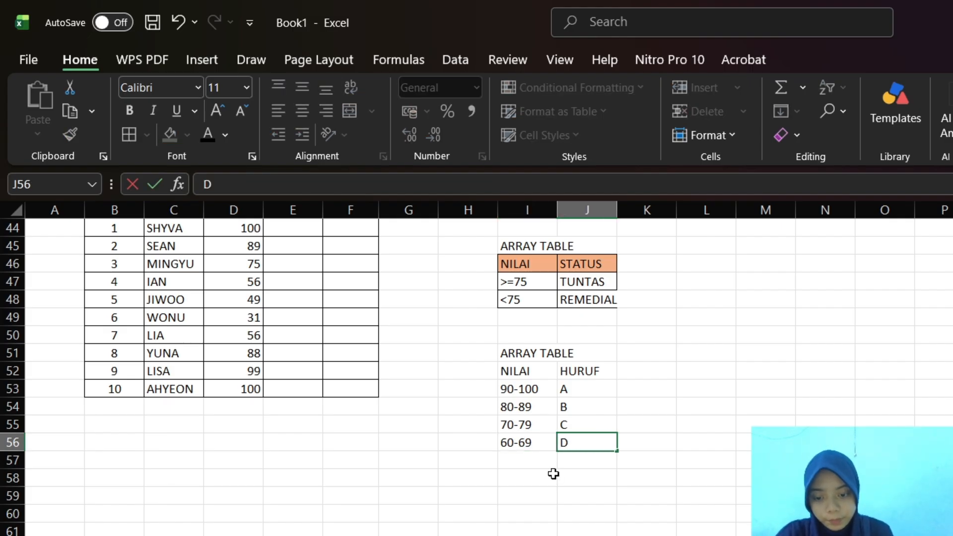
Enter the last letter grade rule with <60 in cell I57 and E in cell J57
click(534, 465)
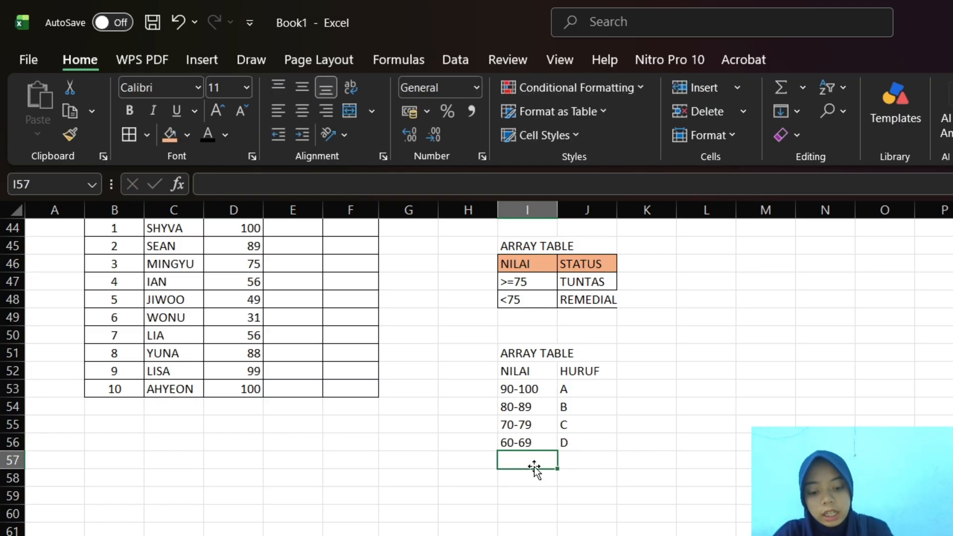
text(<60)
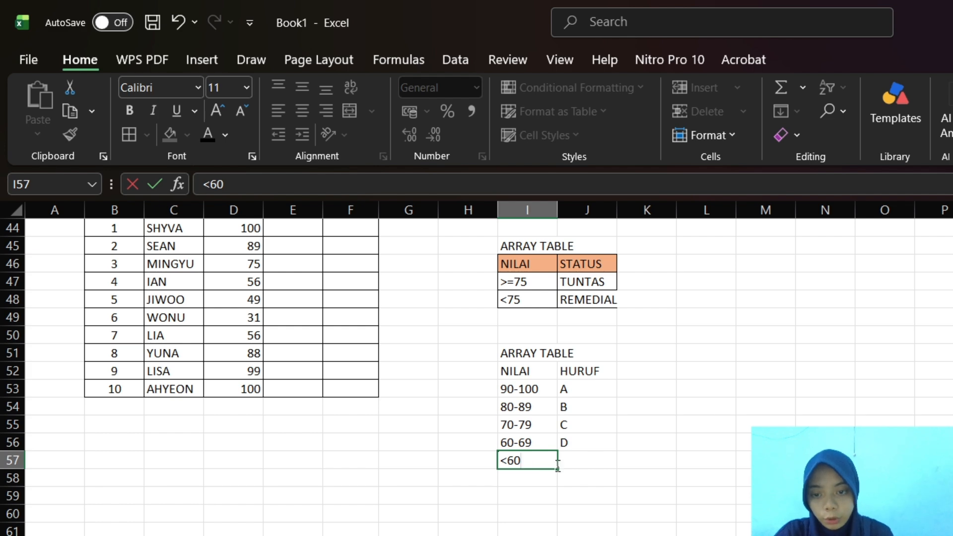
click(597, 461)
text(E)
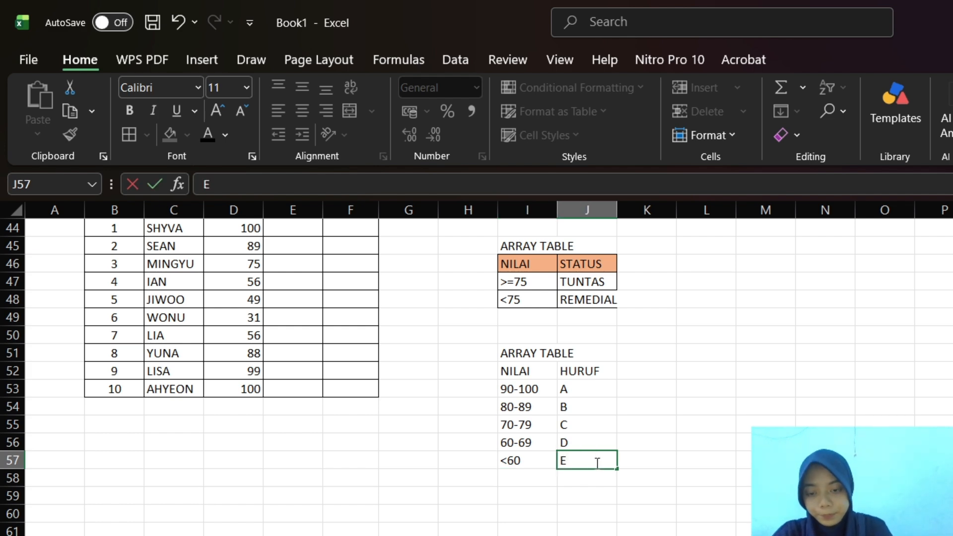
Apply borders to all cells of the letter grade table I52:J57 and fill its header cells I52:J52 with light purple
drag(504, 374, 597, 464)
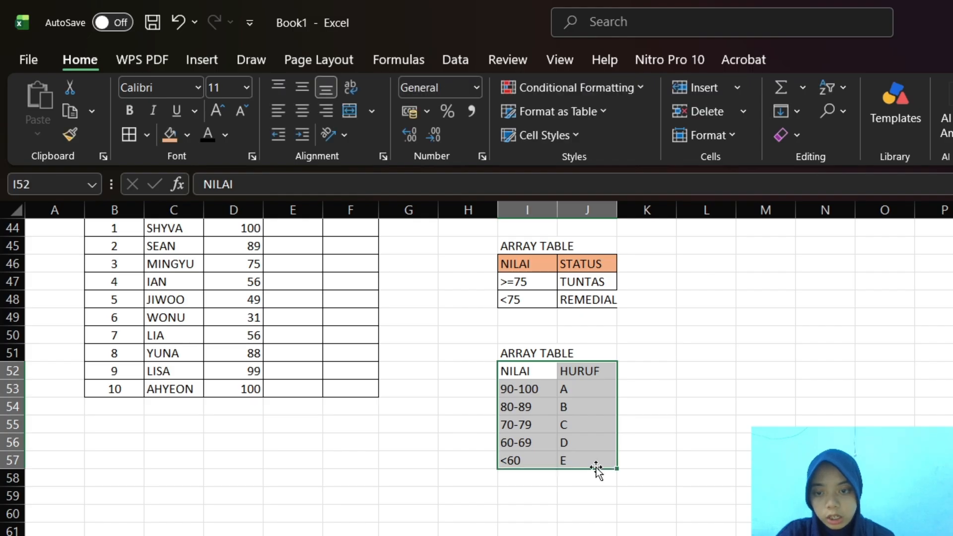
click(128, 133)
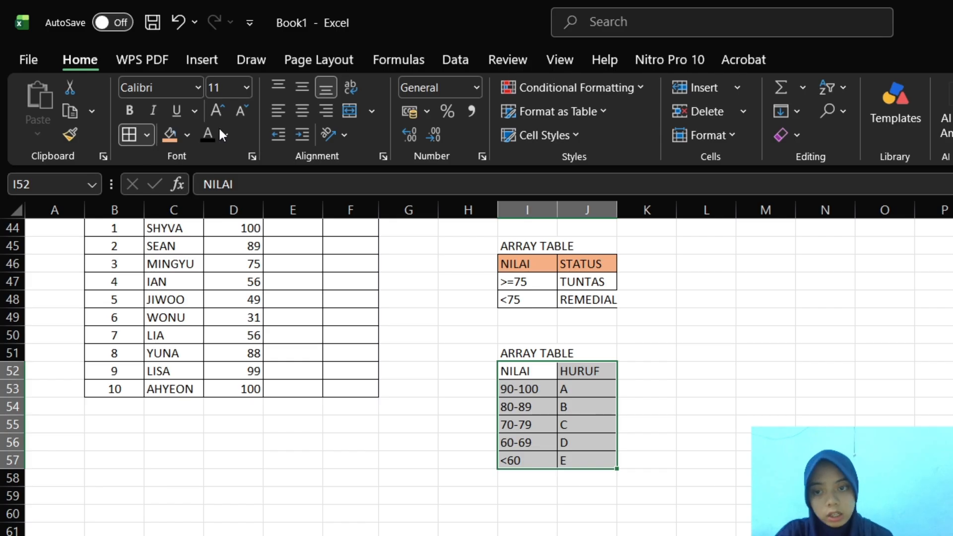
drag(505, 373, 576, 372)
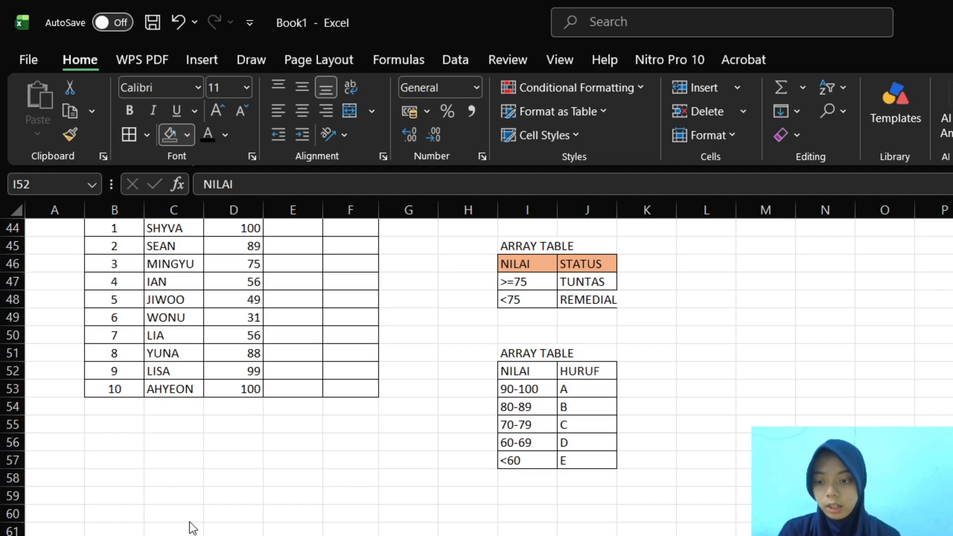
click(200, 534)
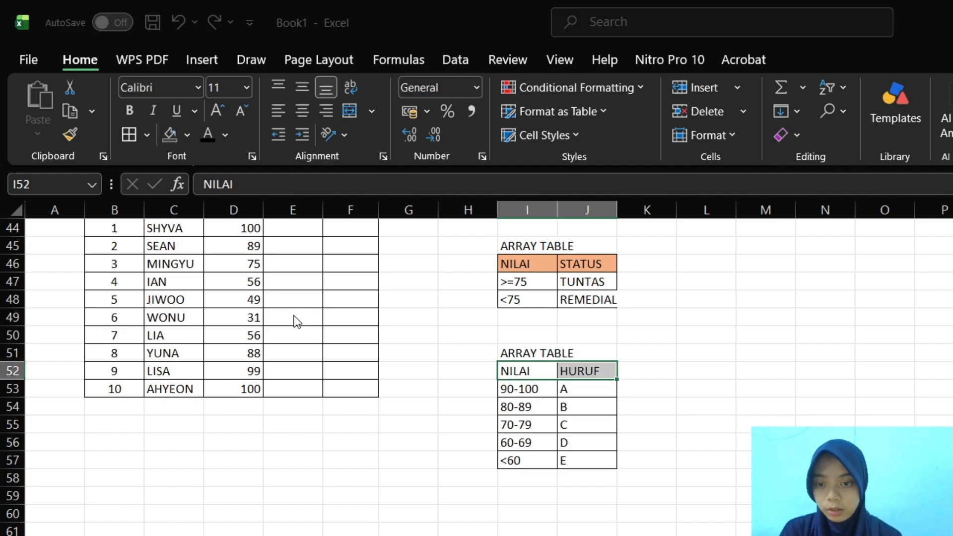
key(Return)
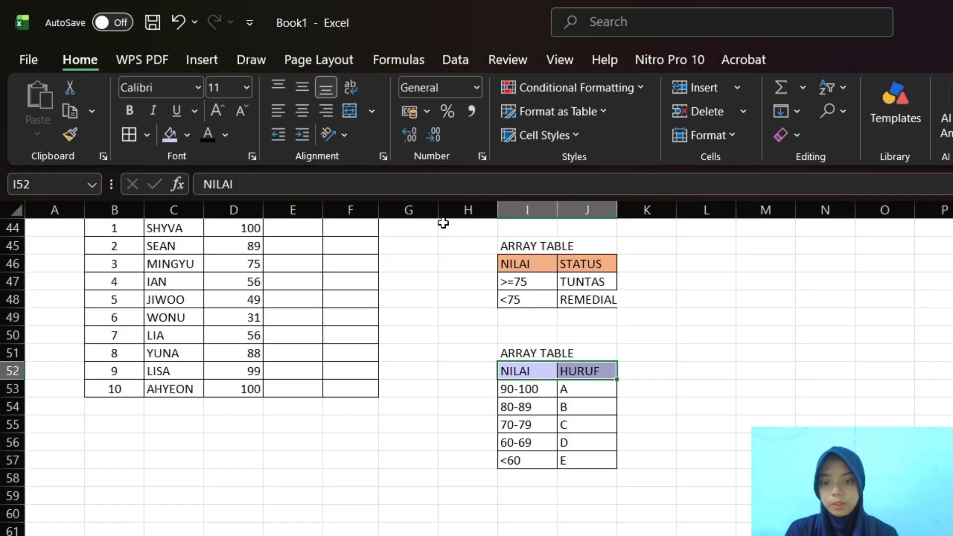
Start a formula in cell E44, the first STATUS cell of the grade table
scroll(499, 289, up, 1)
scroll(499, 289, down, 2)
scroll(499, 289, up, 4)
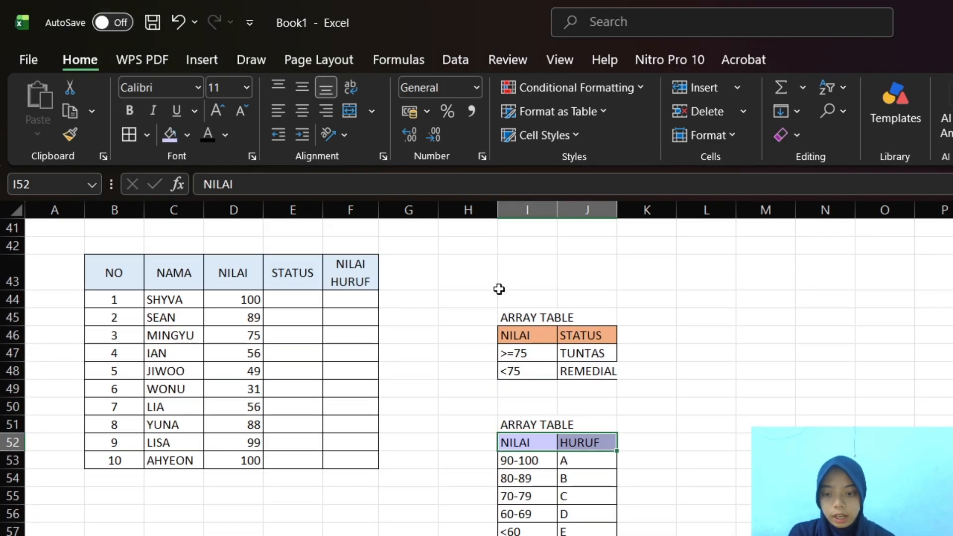
scroll(499, 289, down, 1)
scroll(499, 289, up, 1)
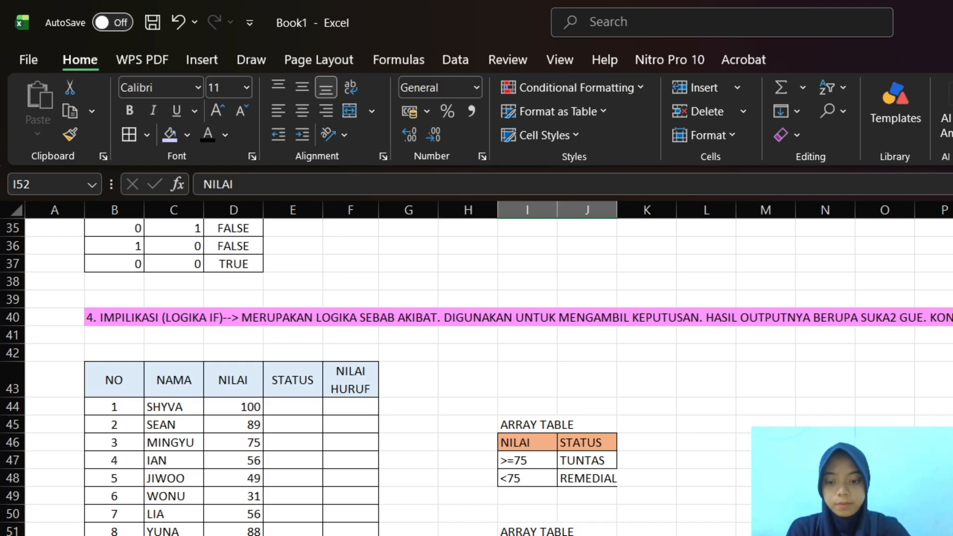
click(292, 407)
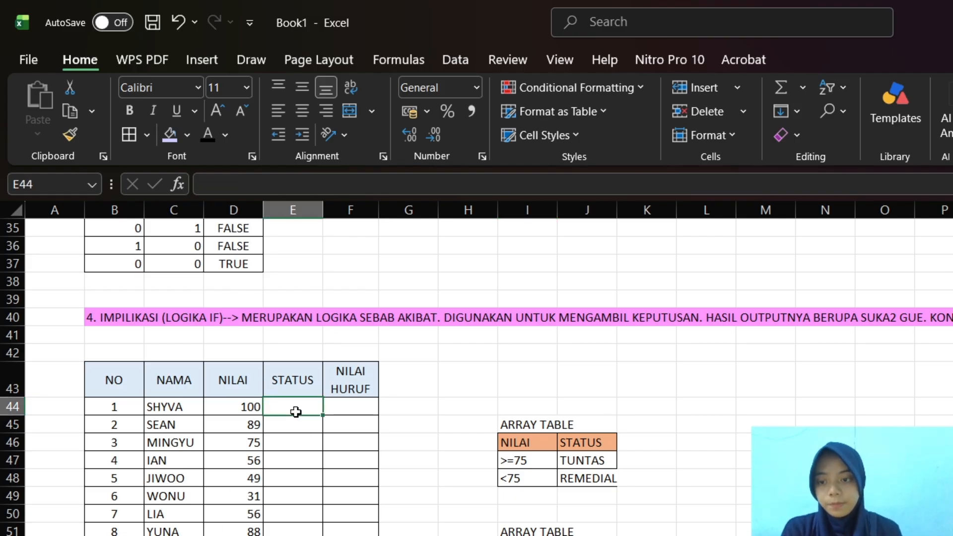
click(310, 178)
text(=)
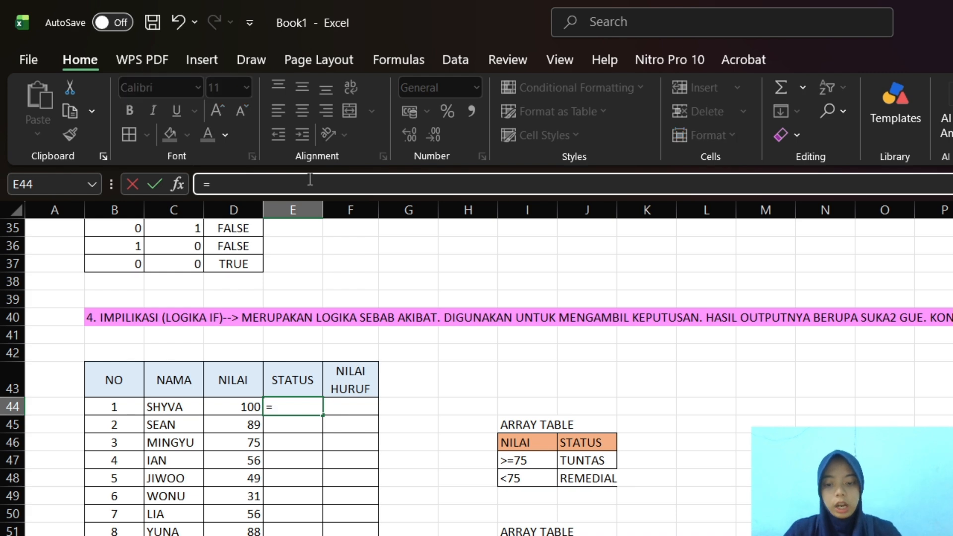
text(ID)
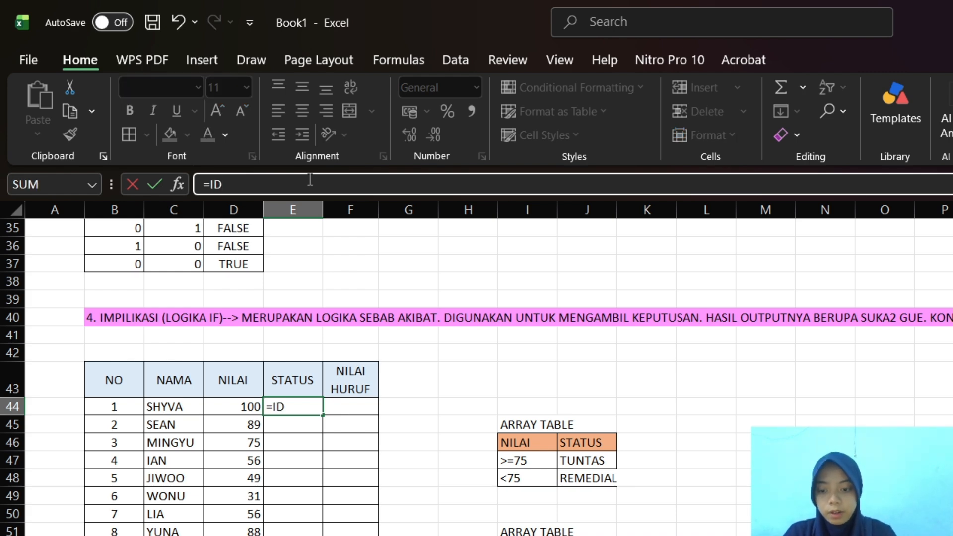
text(()
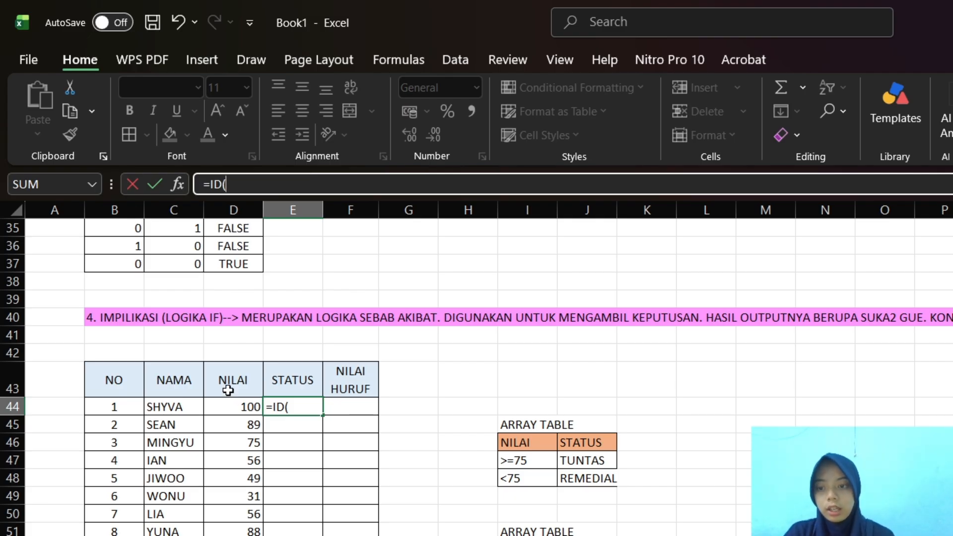
key(BackSpace)
key(BackSpace)
key(BackSpace)
Add the IF function to the E44 formula with the condition D44>=75
text(IF)
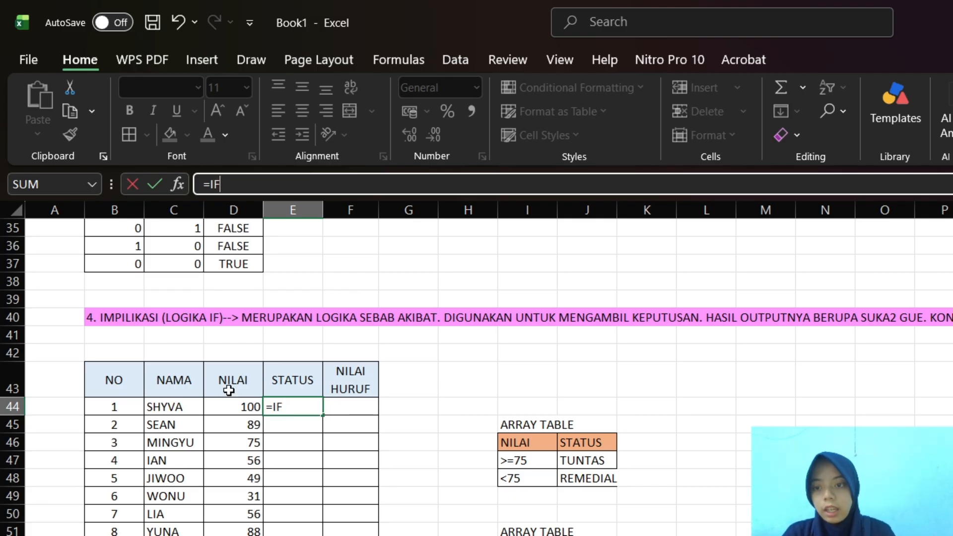
text(()
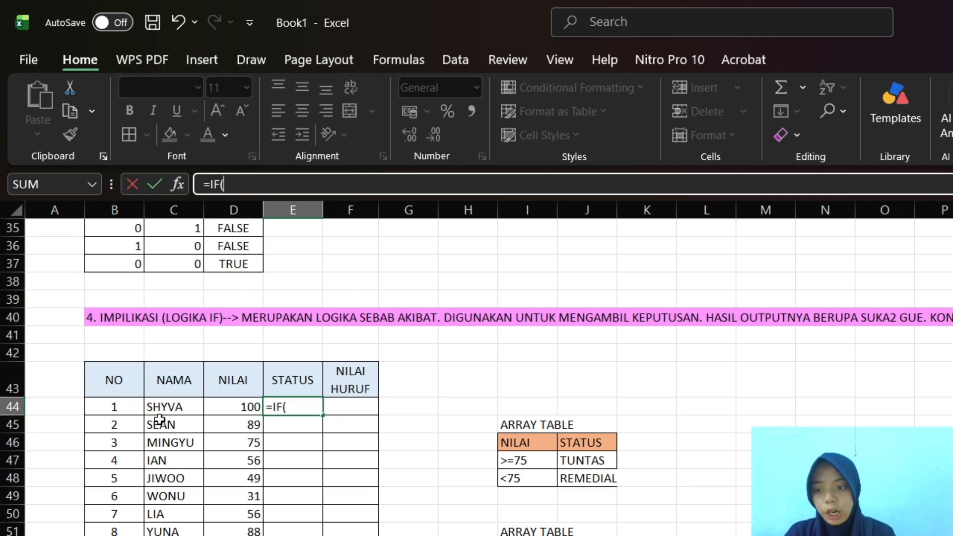
click(235, 409)
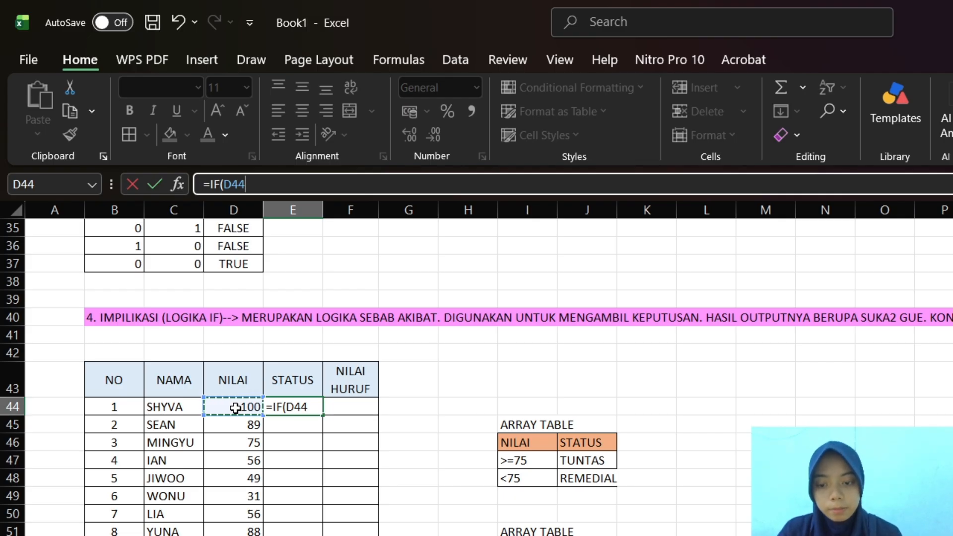
text(>=)
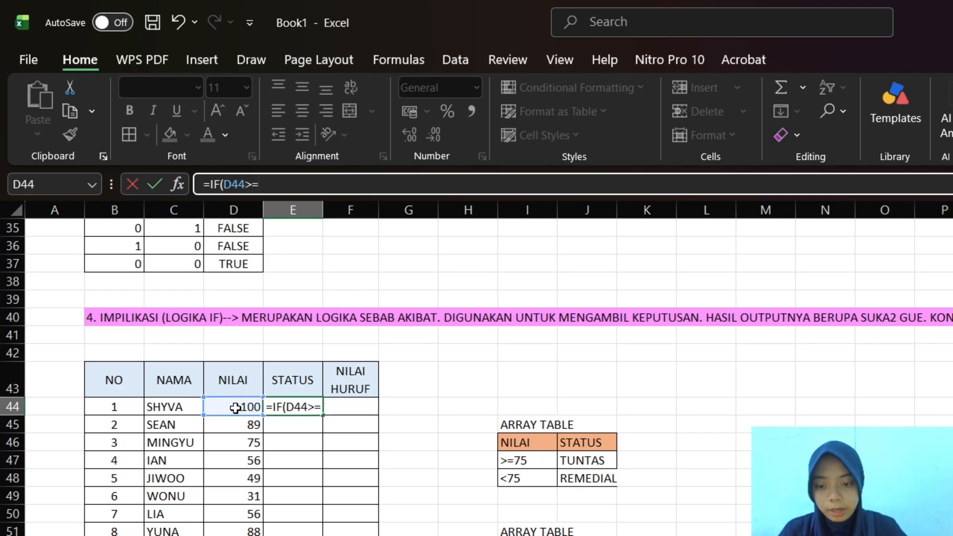
text(75)
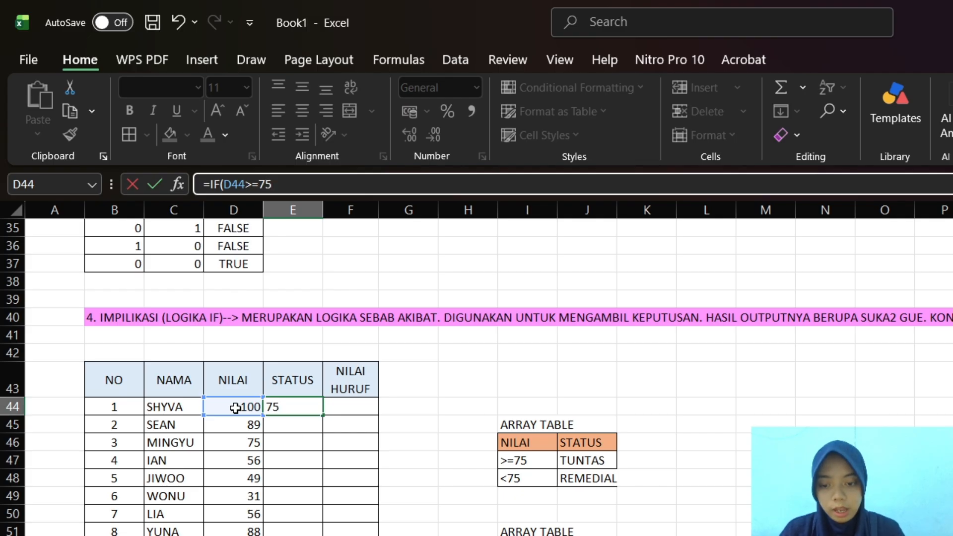
text(;)
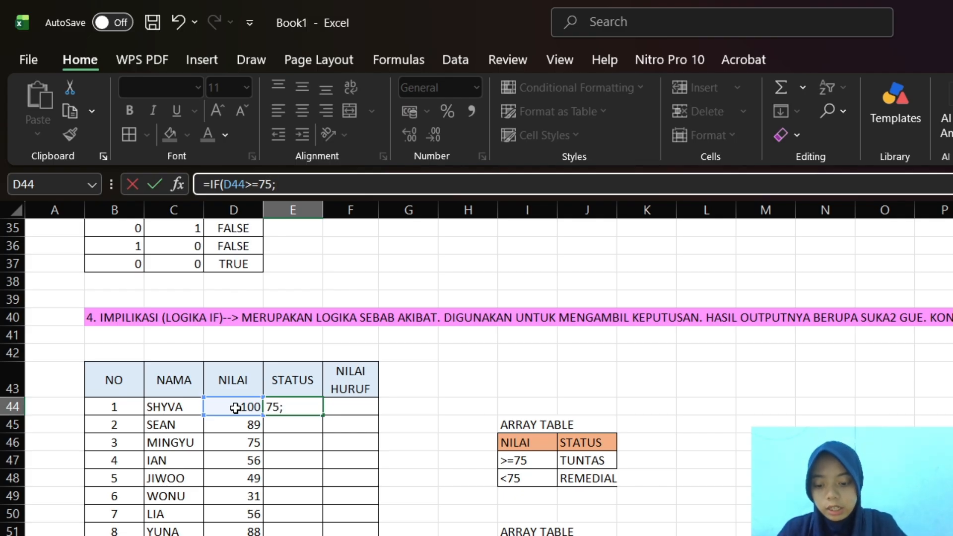
text("TUNTAS)
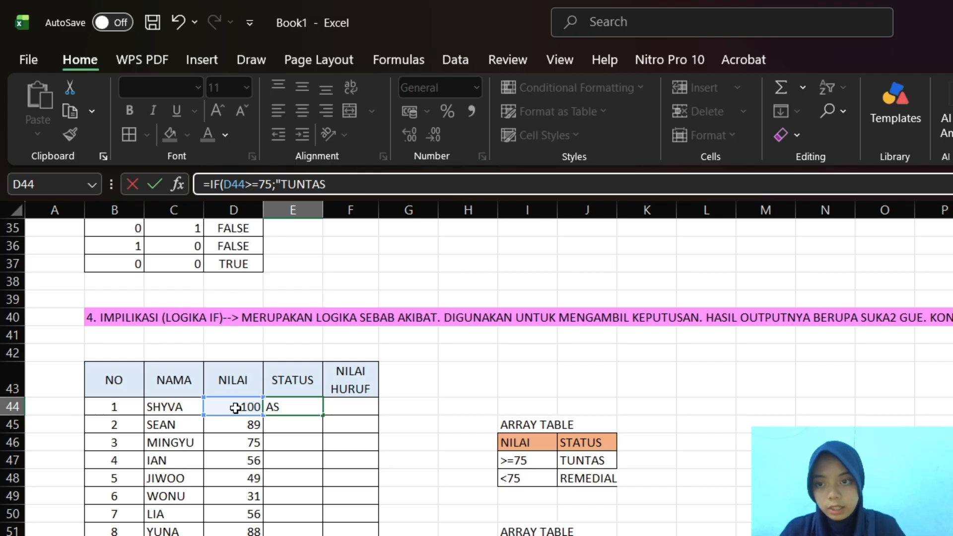
text(")
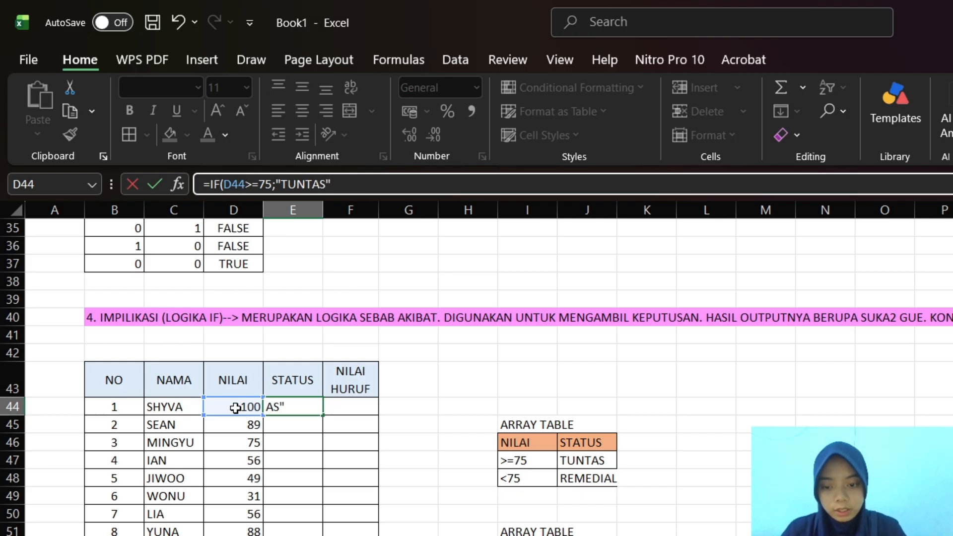
text(;)
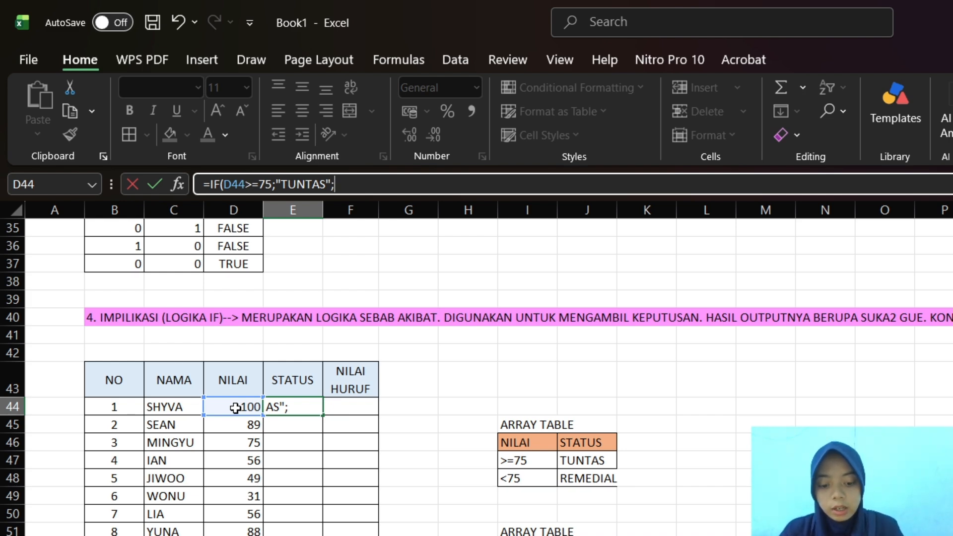
Complete the E44 formula with the results "TUNTAS" and "REMEDIAl", and fill it down the STATUS column for the remaining students
text("R)
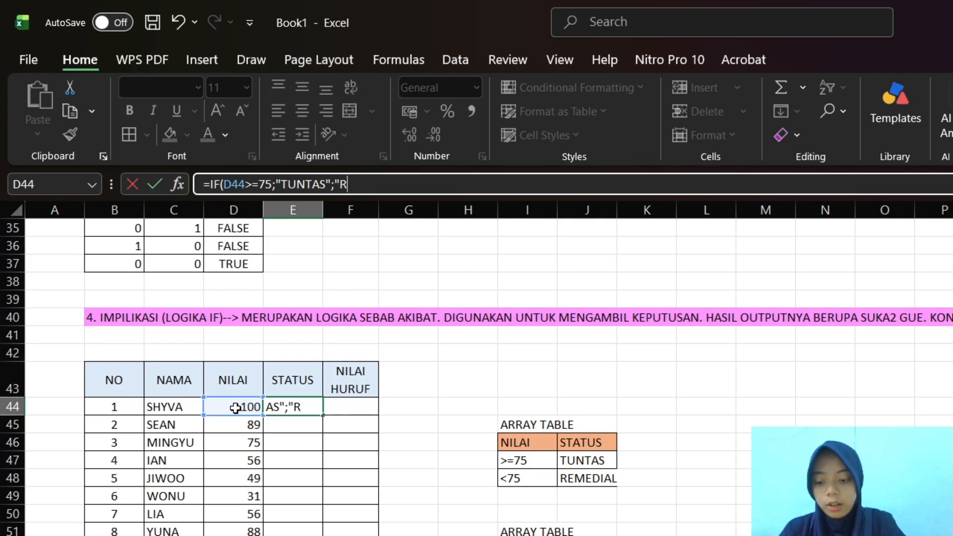
text(EMEDIAl)
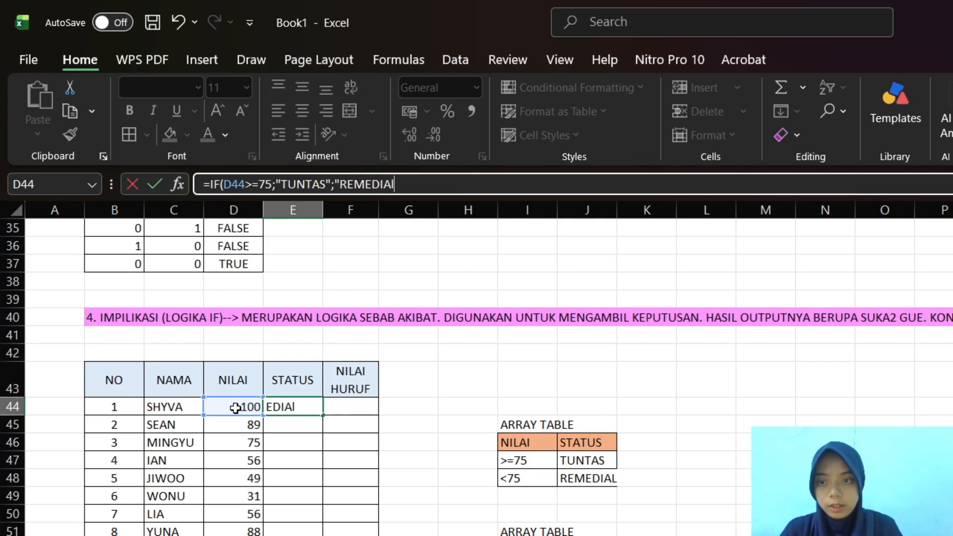
text("))
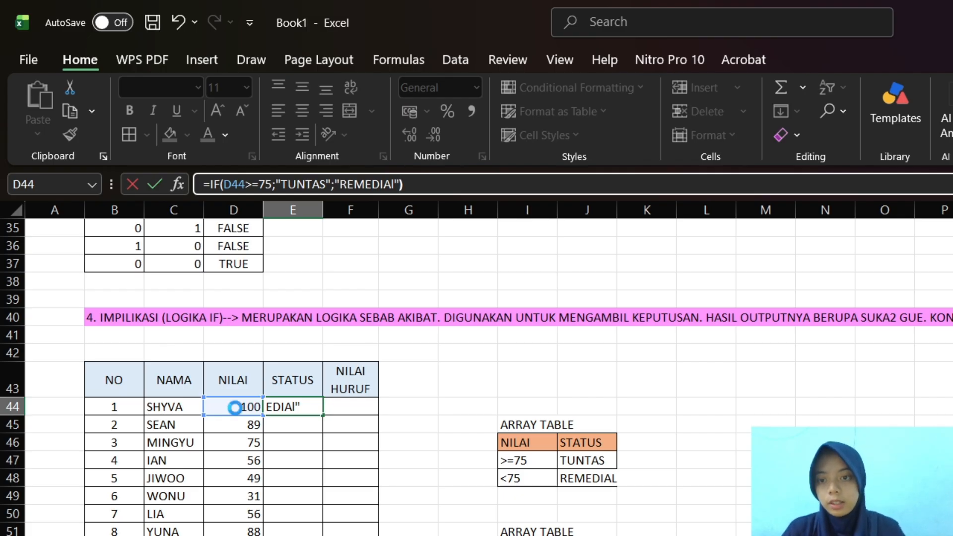
key(Return)
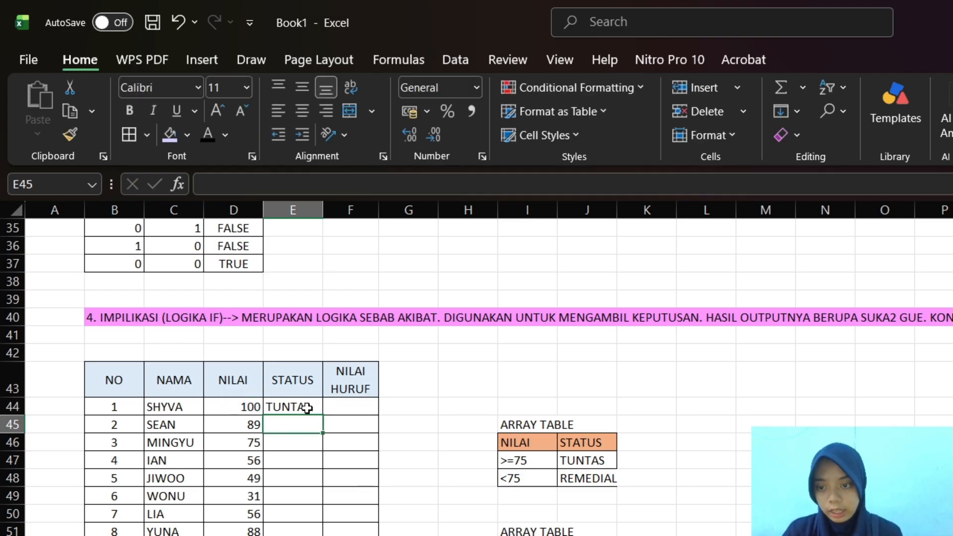
click(305, 406)
drag(322, 418, 323, 535)
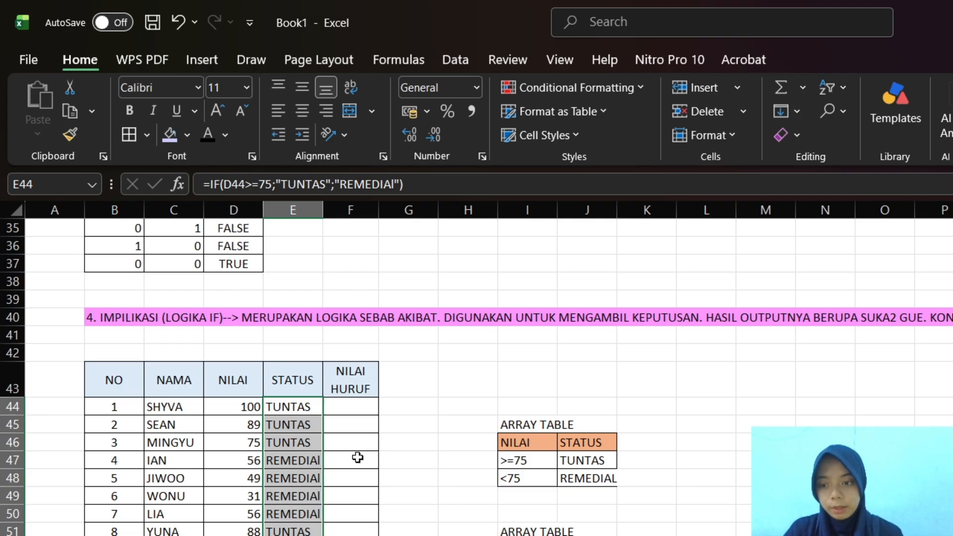
Start an IF formula in F44, the first NILAI HURUF cell, with D44 as the tested cell
click(351, 413)
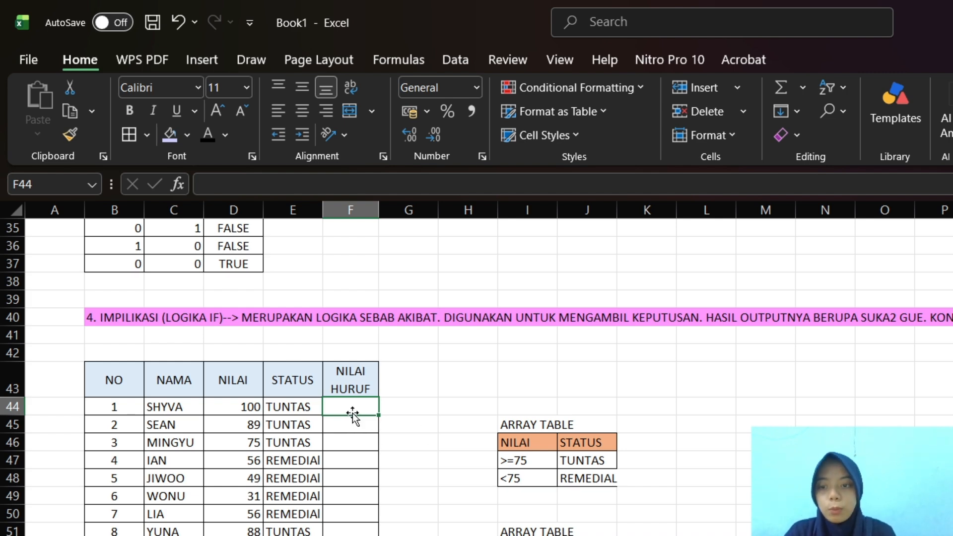
click(306, 179)
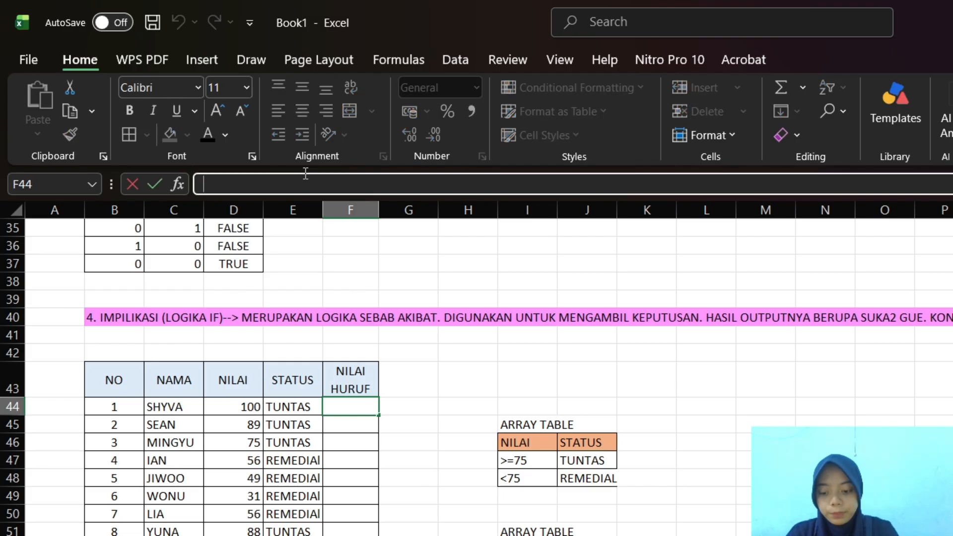
text(if)
key(BackSpace)
key(BackSpace)
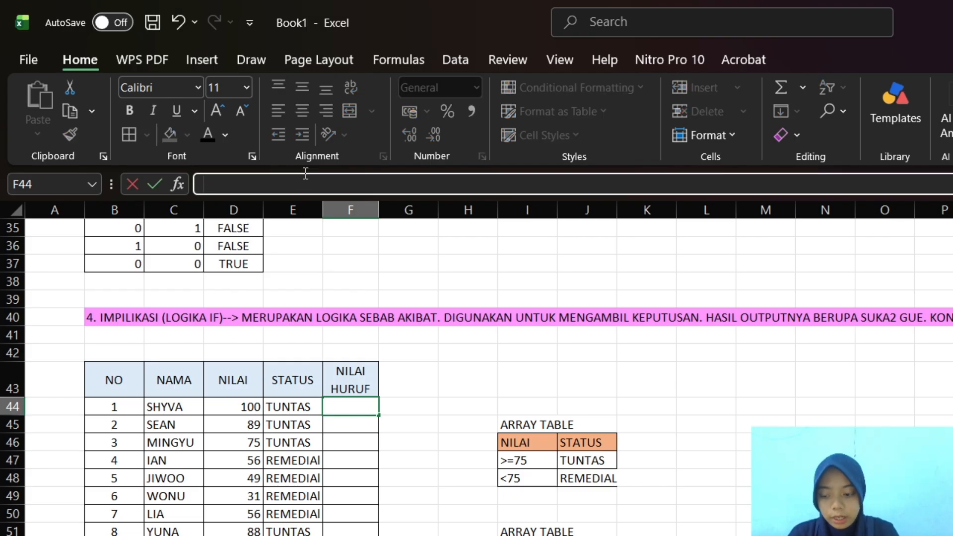
text(=IF)
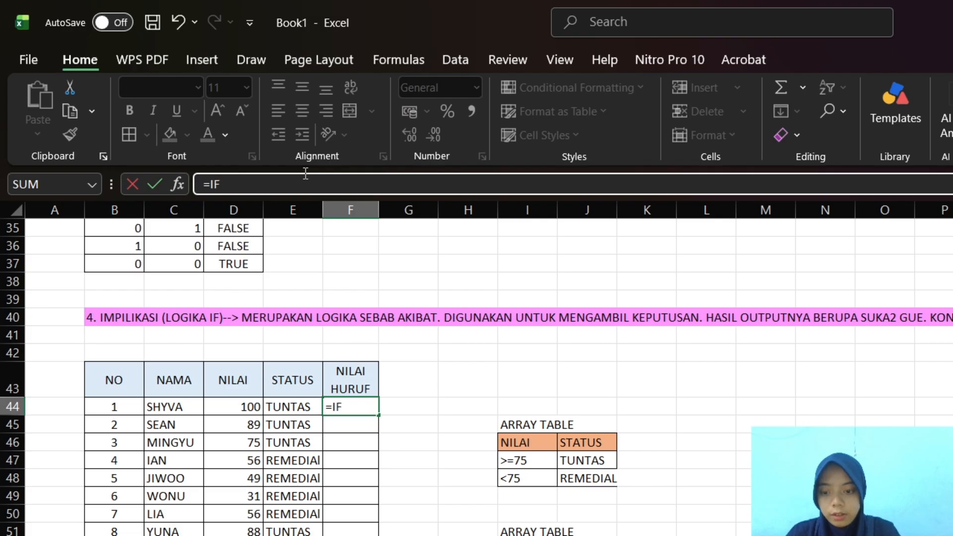
text(()
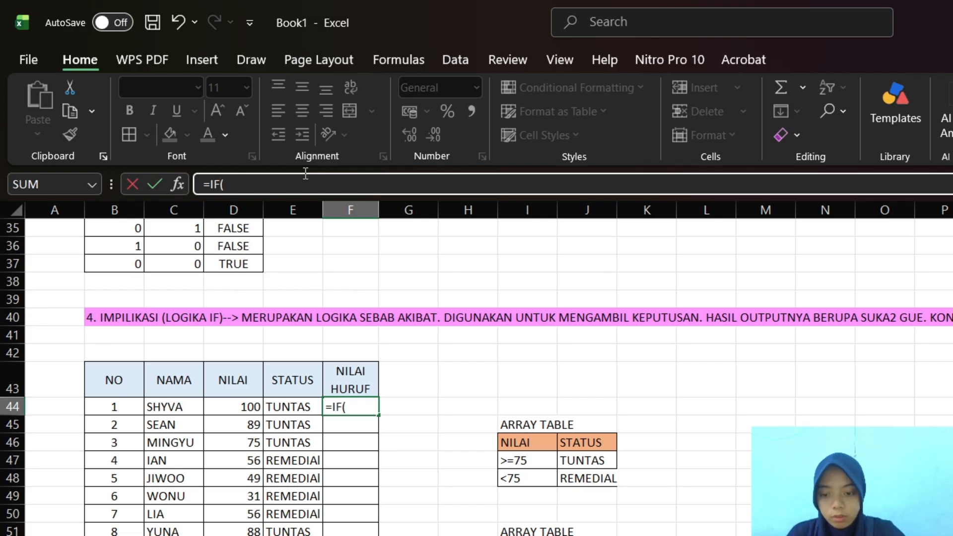
click(234, 409)
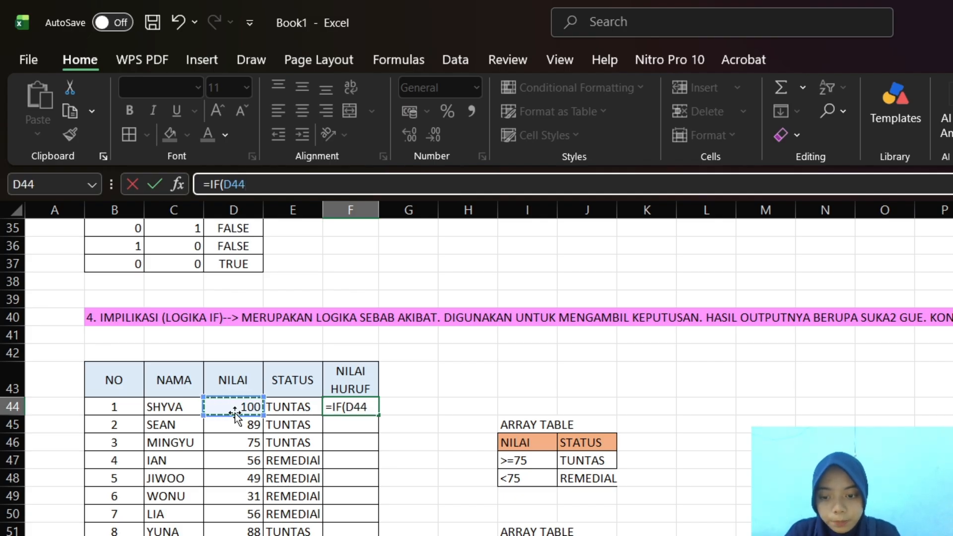
Continue the F44 formula with the comparison >==90 and the true result "A"
text(>)
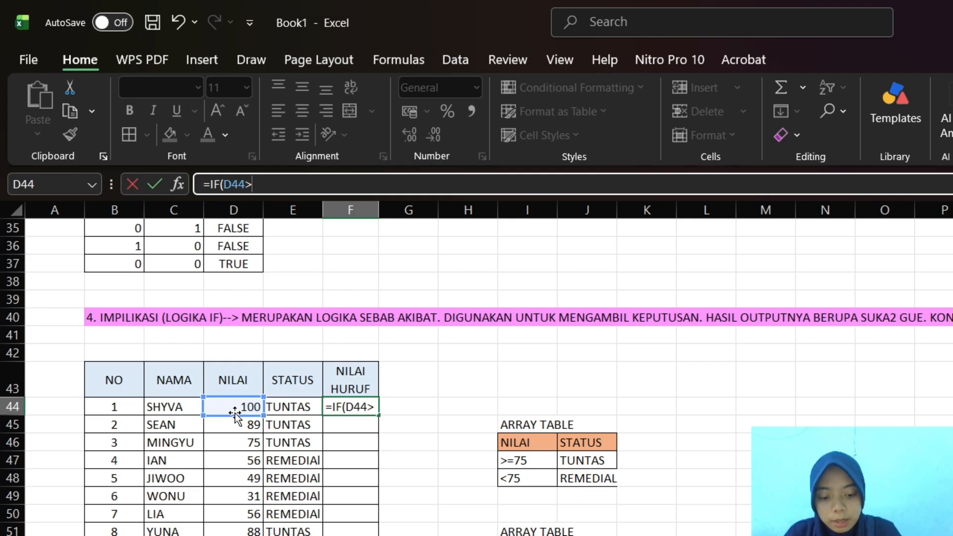
text(==)
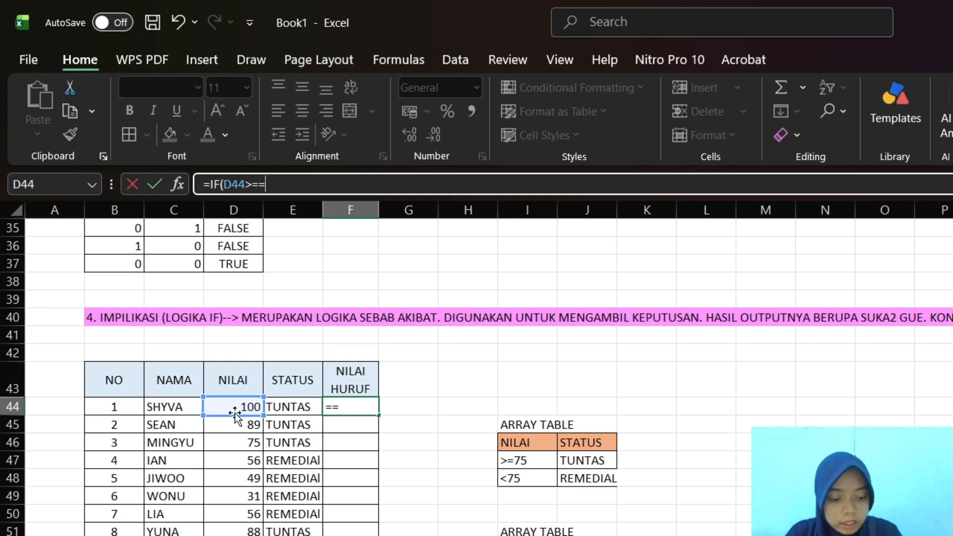
text(90)
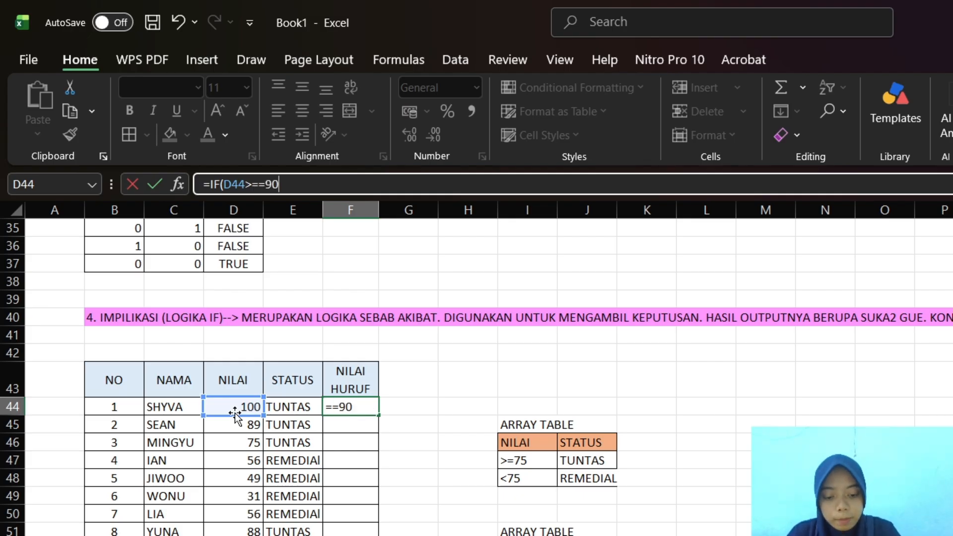
text(:)
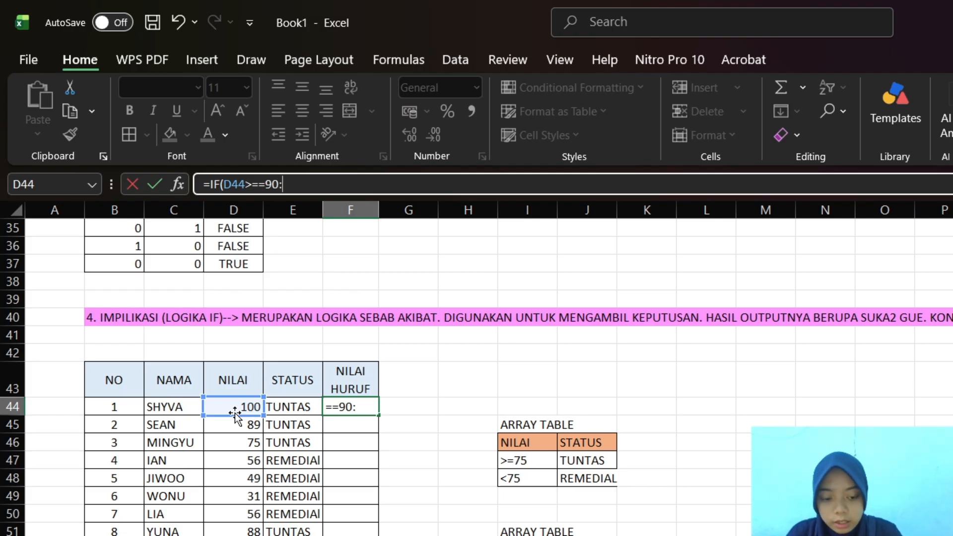
key(BackSpace)
text(;)
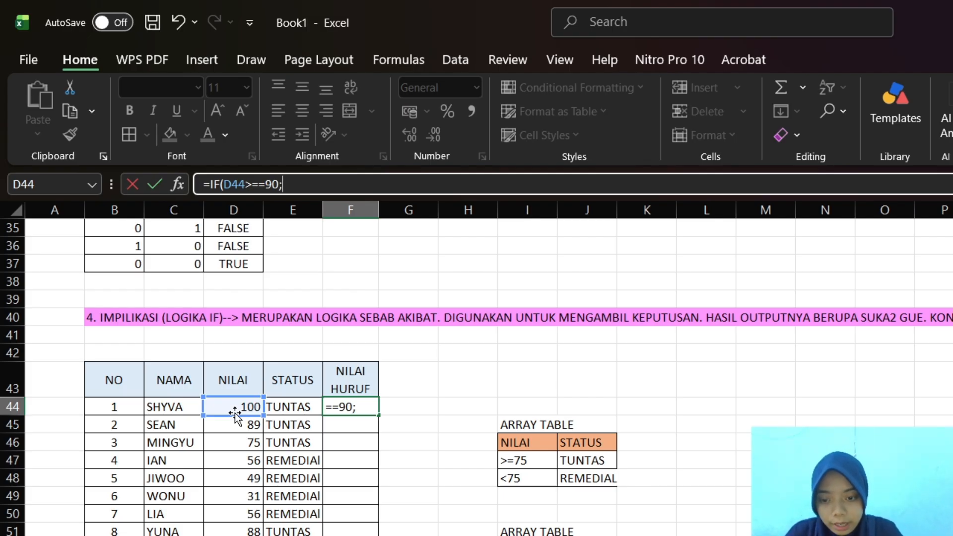
text("A)
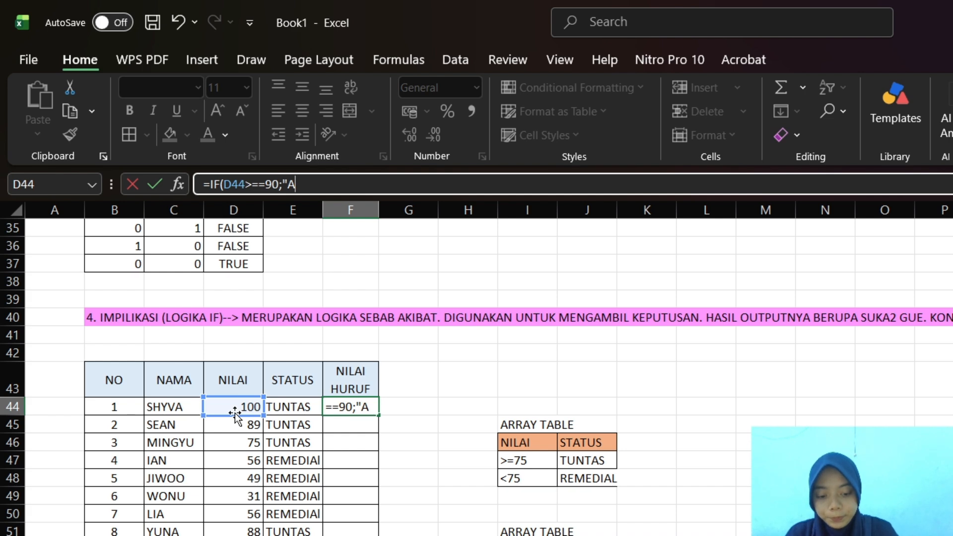
text(";)
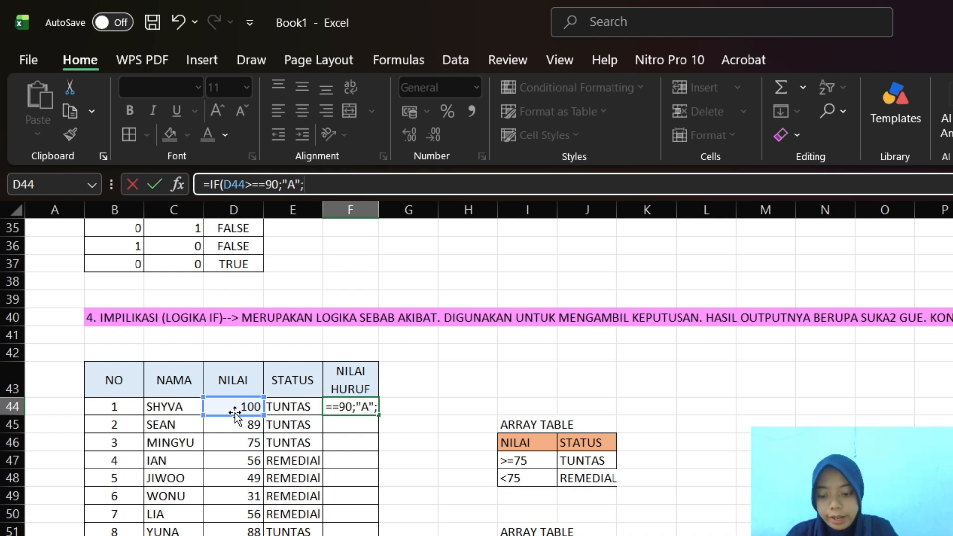
text(IF)
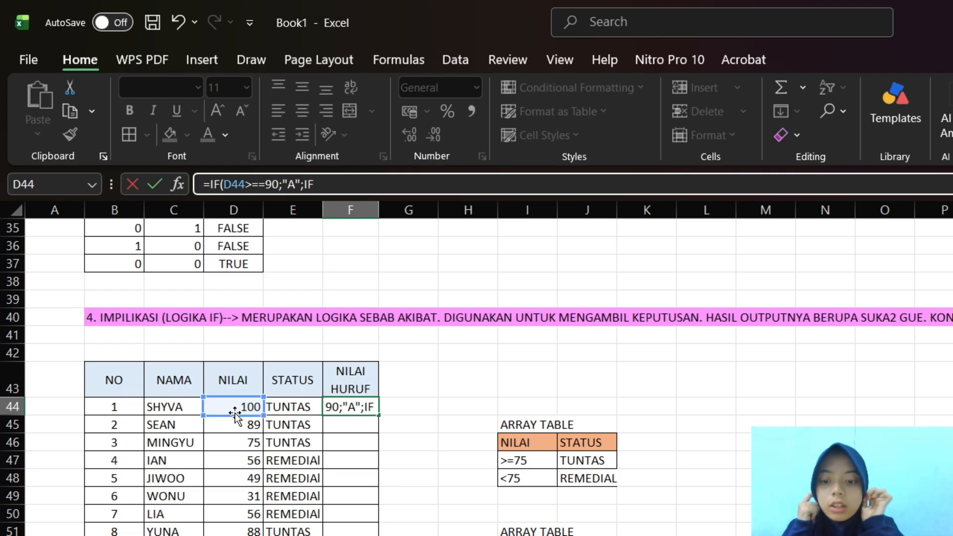
text( ()
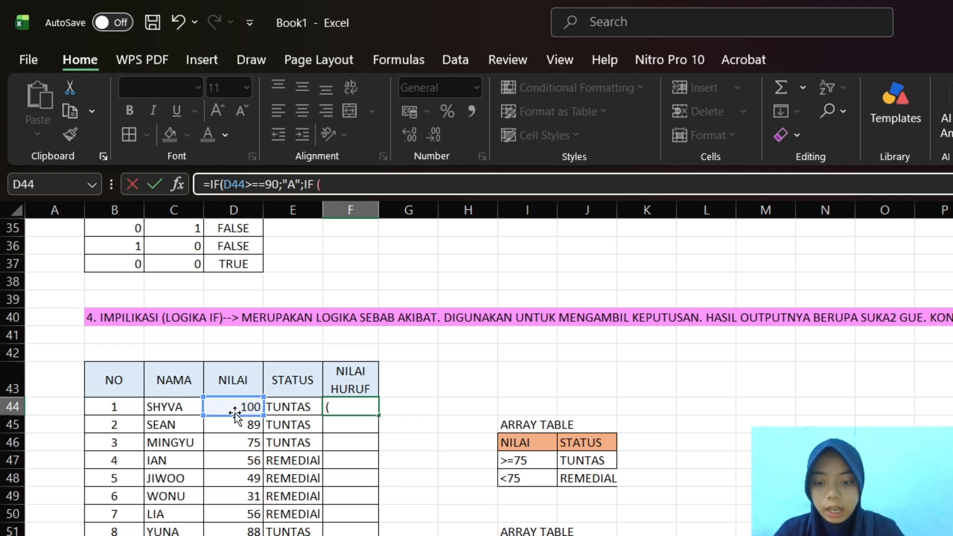
click(225, 410)
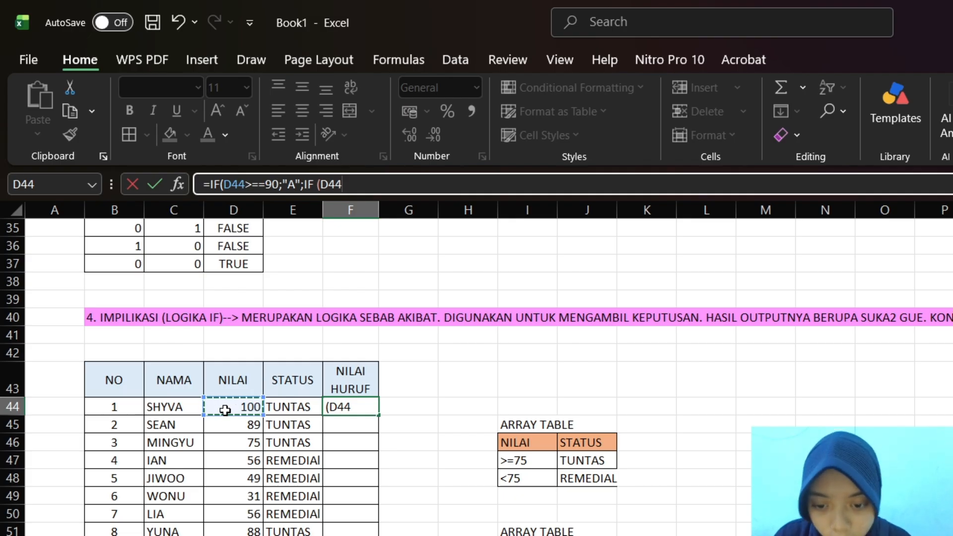
key(BackSpace)
key(BackSpace)
key(BackSpace)
key(BackSpace)
key(BackSpace)
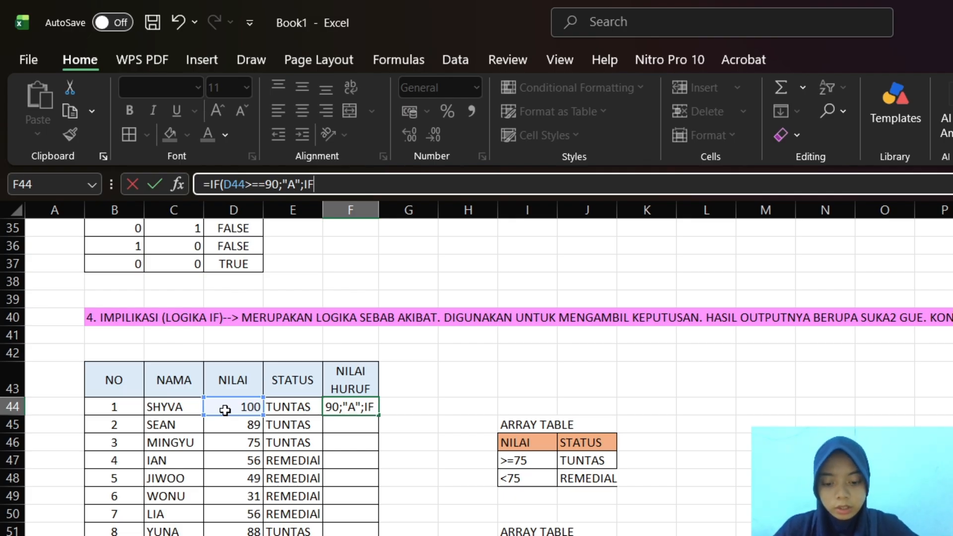
text(()
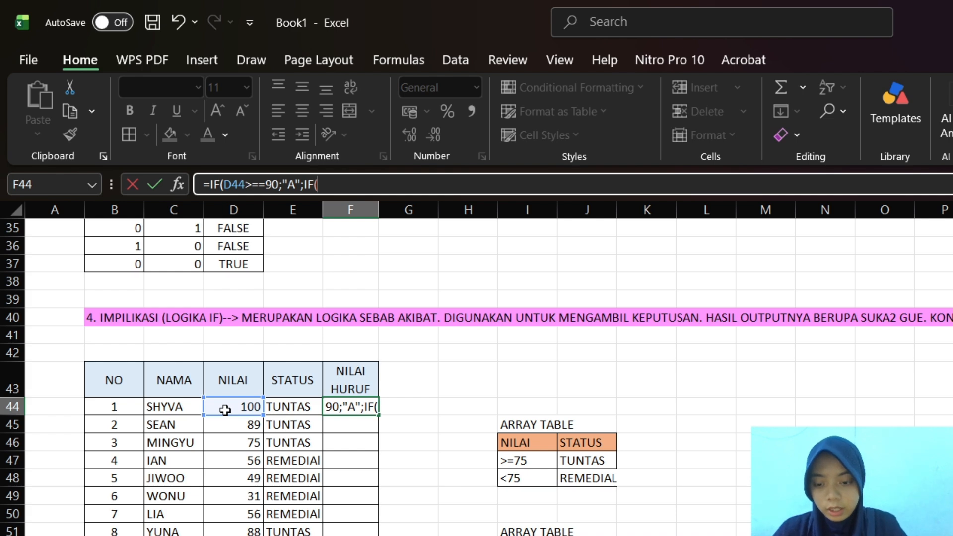
click(220, 408)
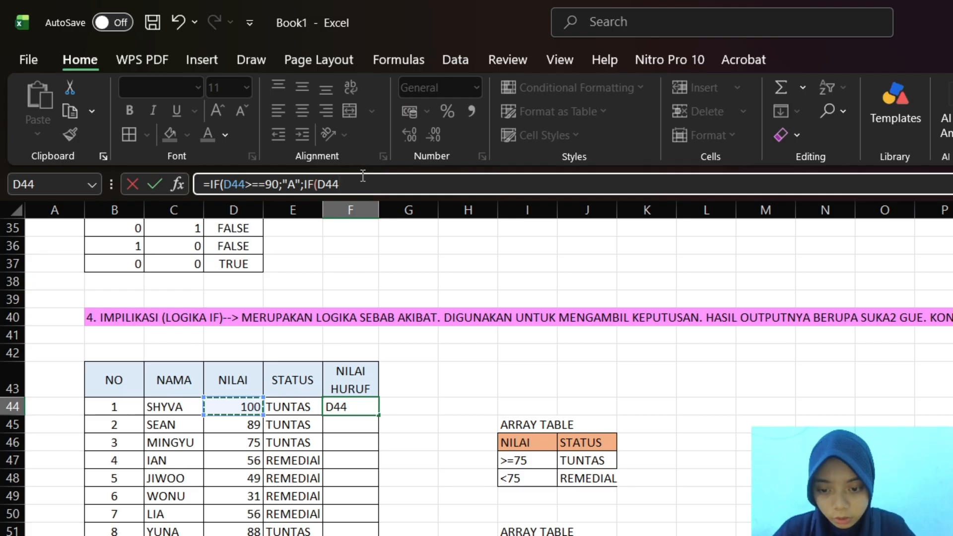
key(BackSpace)
key(BackSpace)
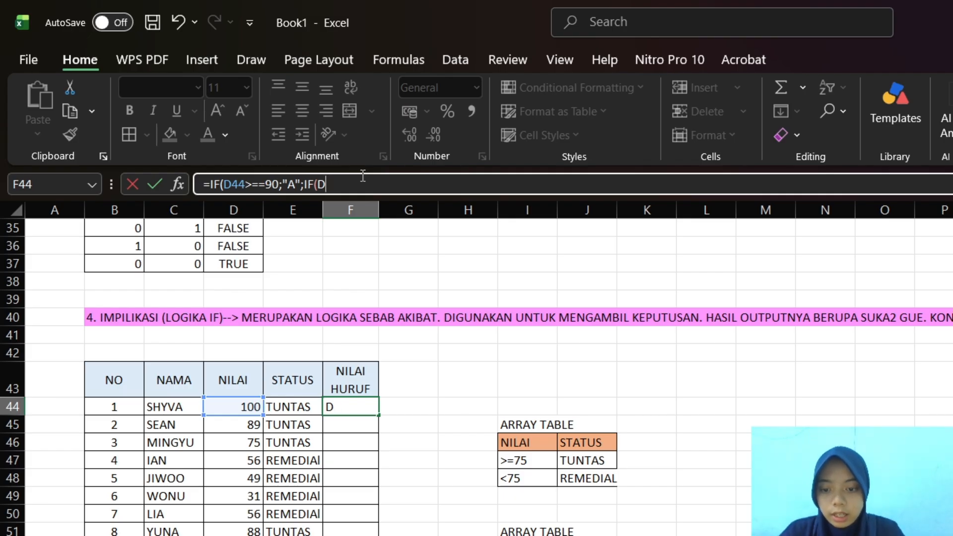
key(BackSpace)
key(BackSpace)
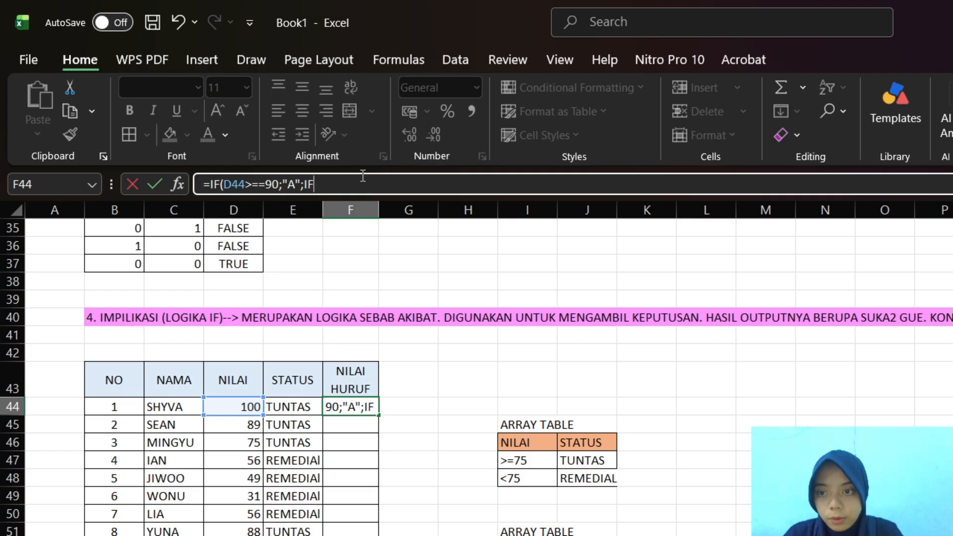
key(BackSpace)
key(BackSpace)
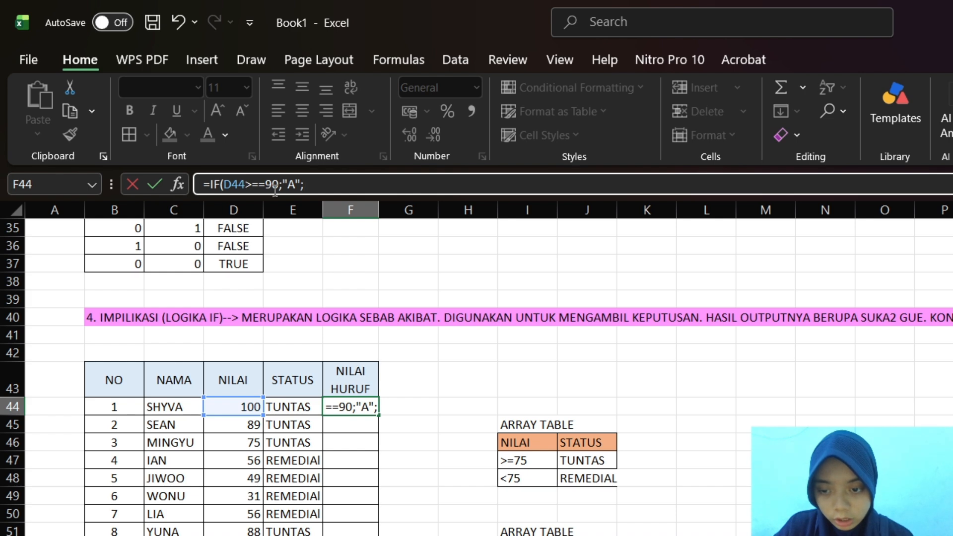
Remove the extra equals sign from the F44 formula so its condition reads D44>=90
click(262, 181)
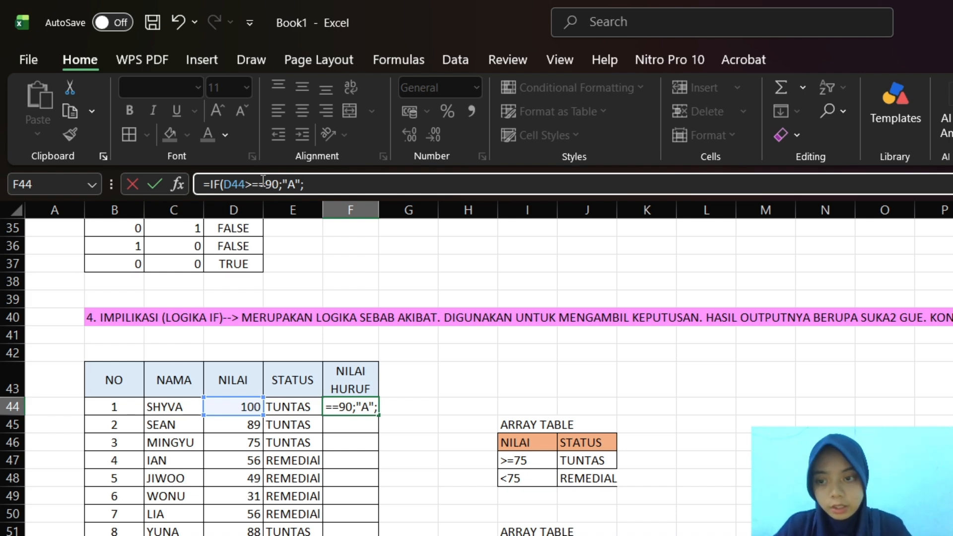
key(BackSpace)
click(272, 182)
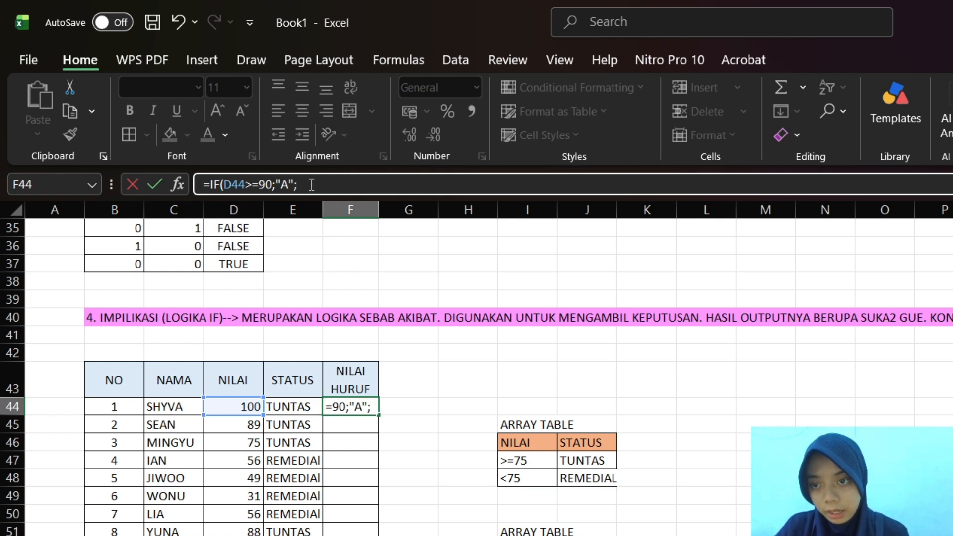
Nest a second IF after the "A" result in F44, with the condition D44>=80 and the result "B"
click(312, 184)
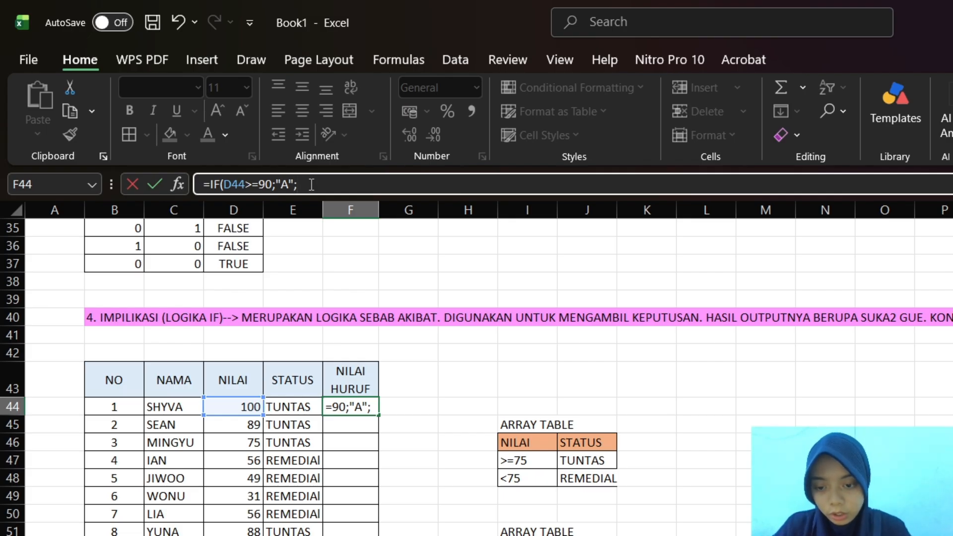
text(F)
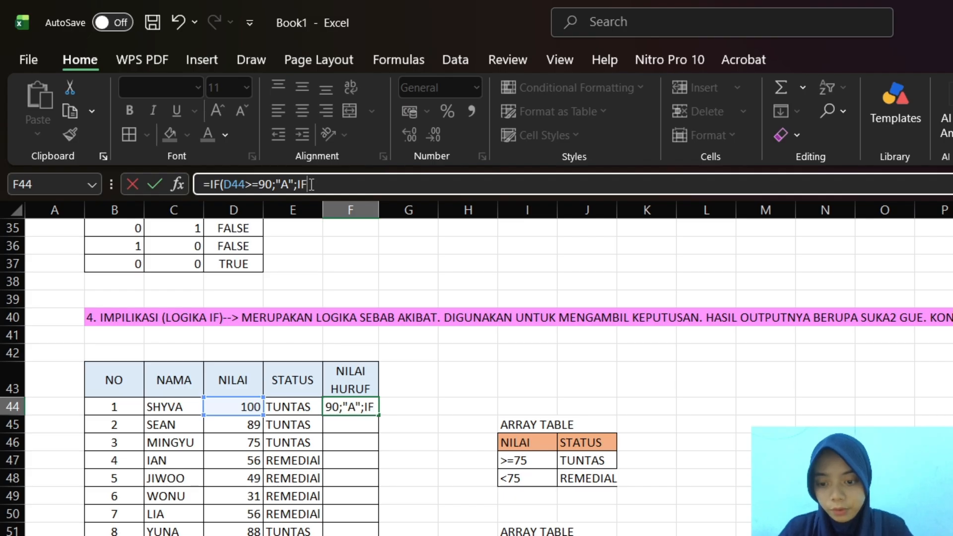
text(()
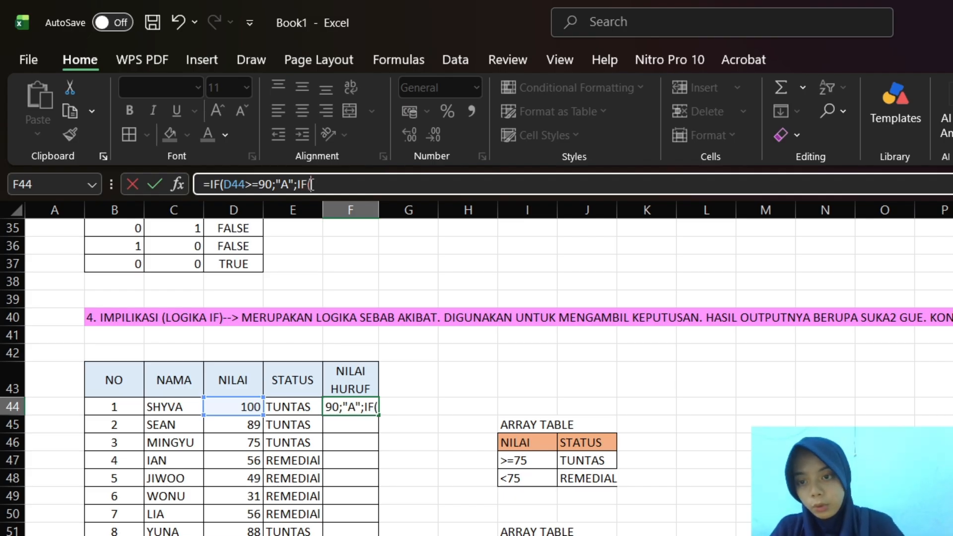
click(229, 407)
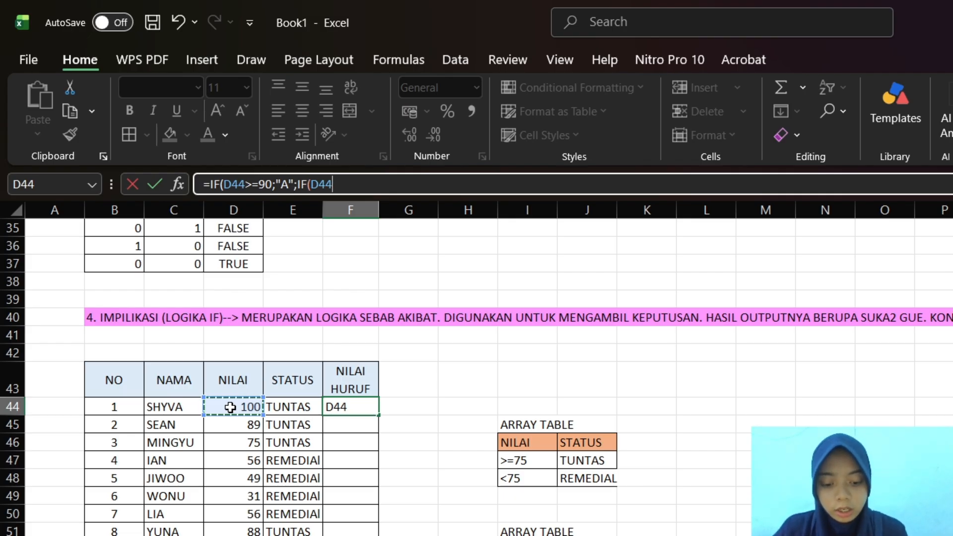
text(>=)
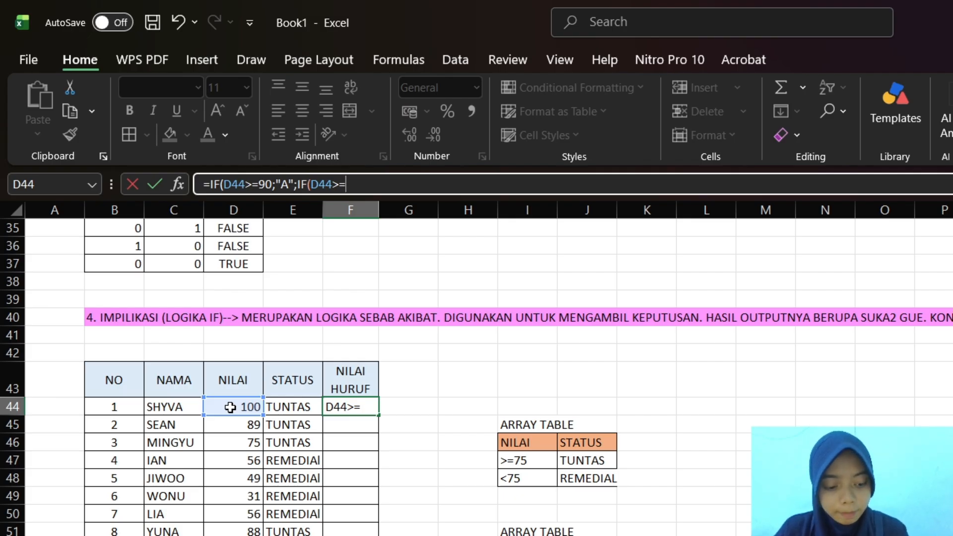
text(80)
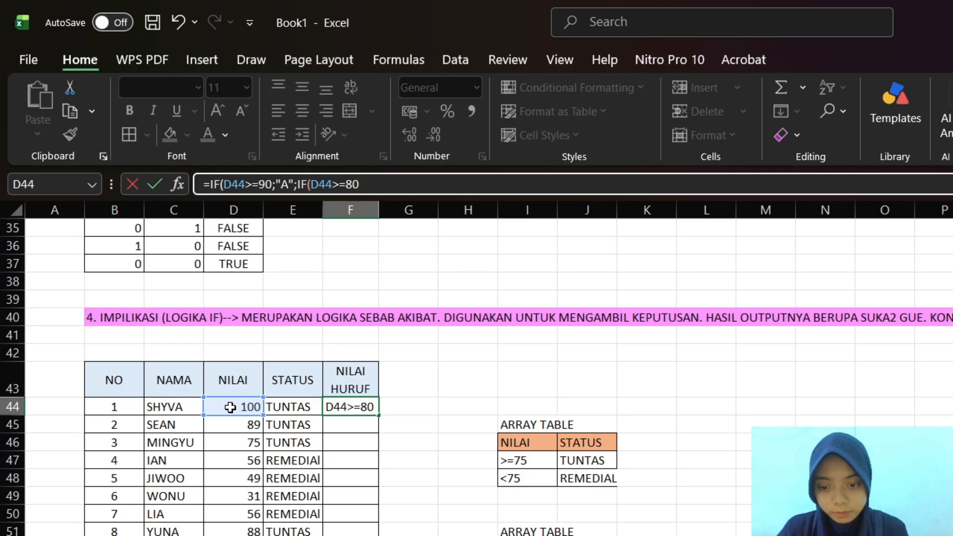
text(;)
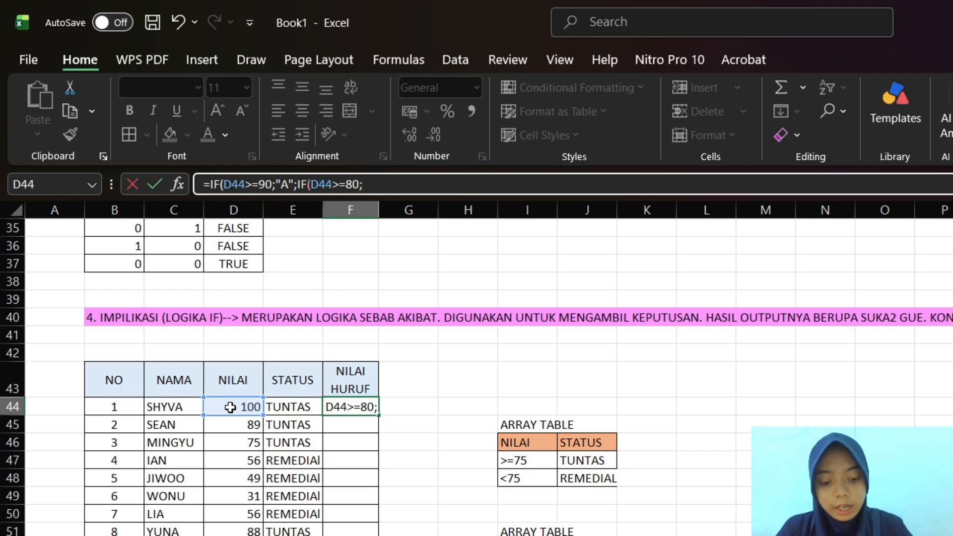
text("B")
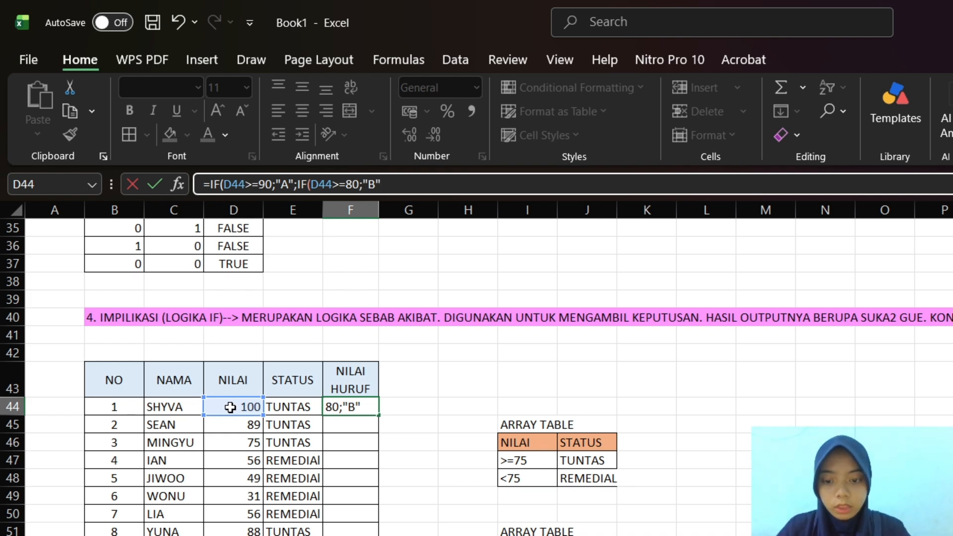
text(;)
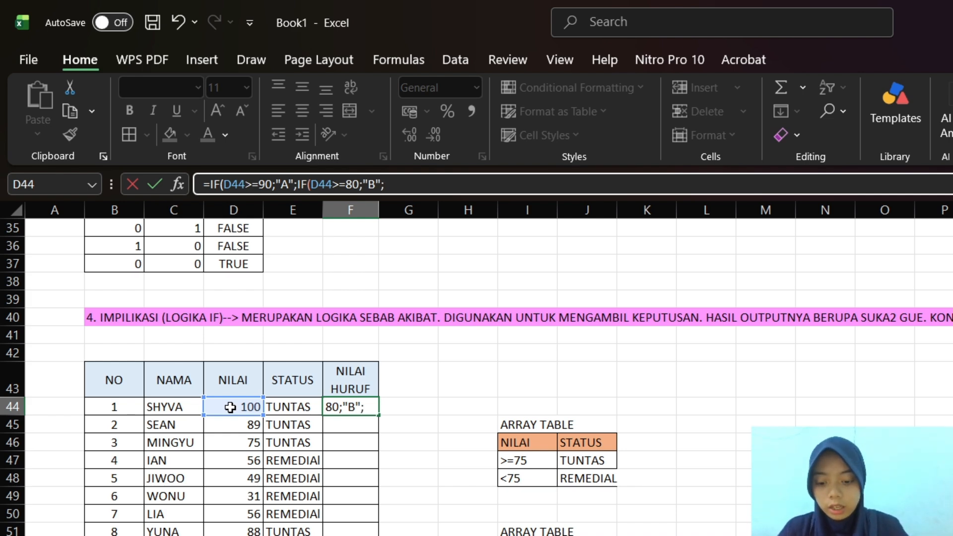
text(IF)
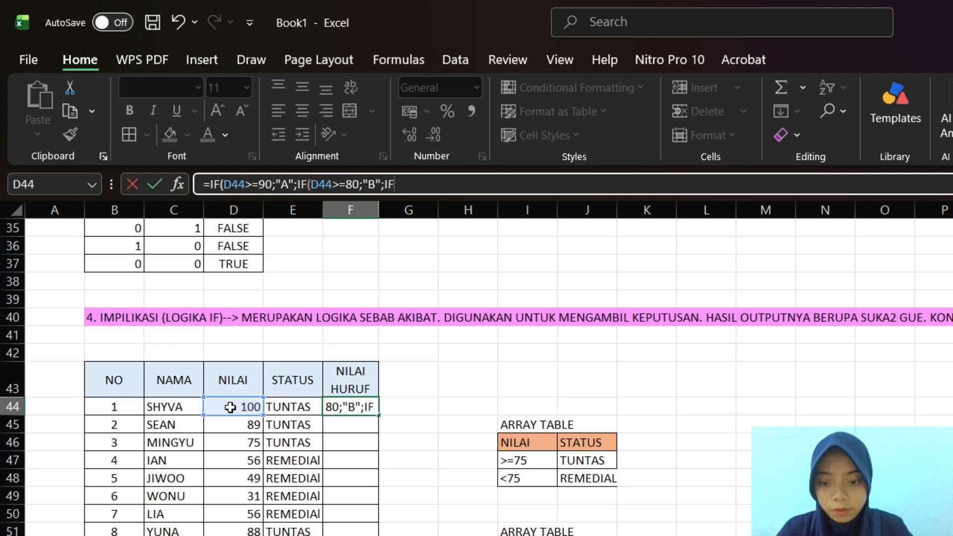
text(()
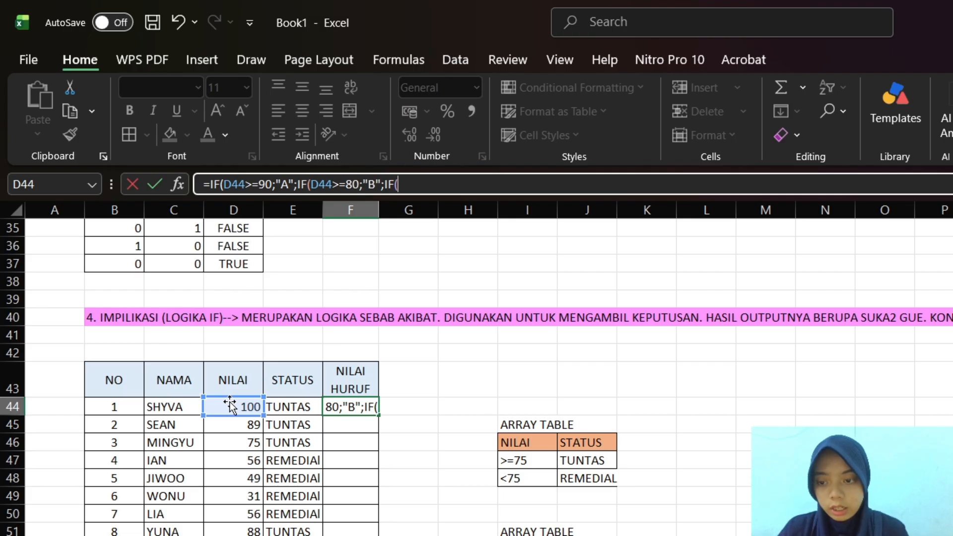
Nest a third IF after the "B" result in F44, with the condition D44>=70 and the result "C"
click(234, 408)
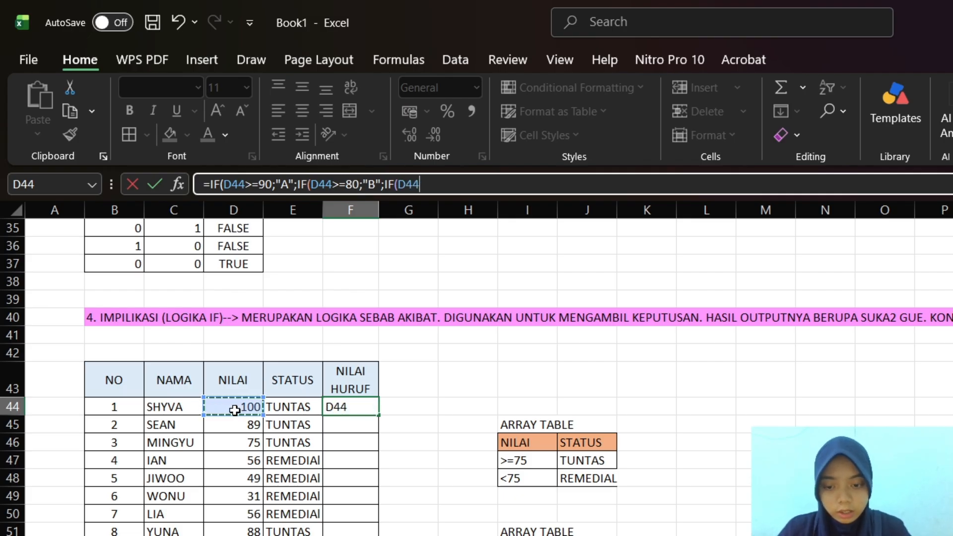
text(>)
text(=7)
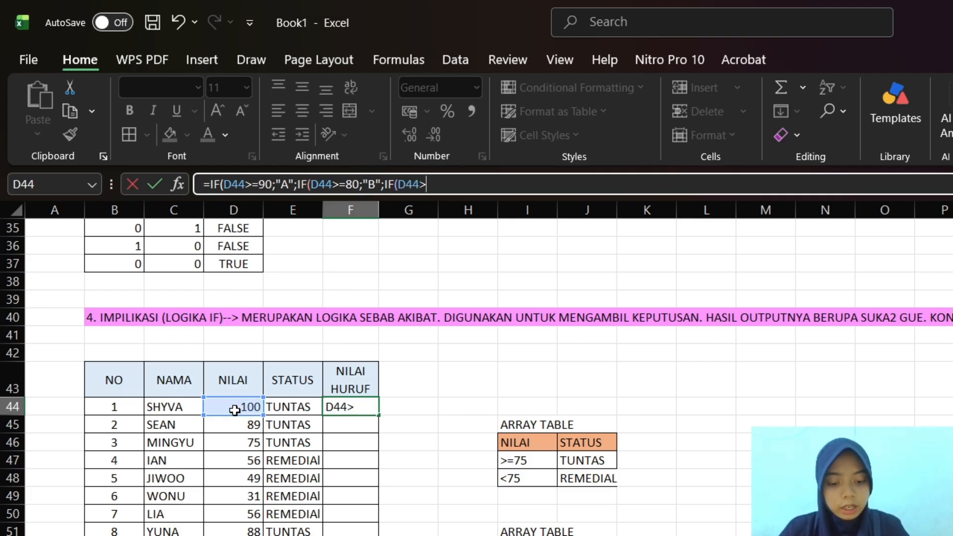
text(0)
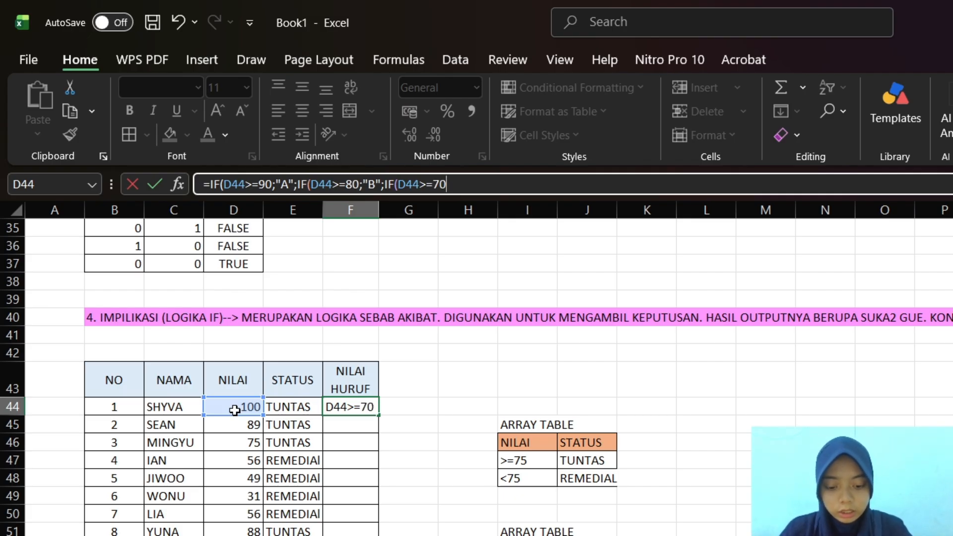
text(;)
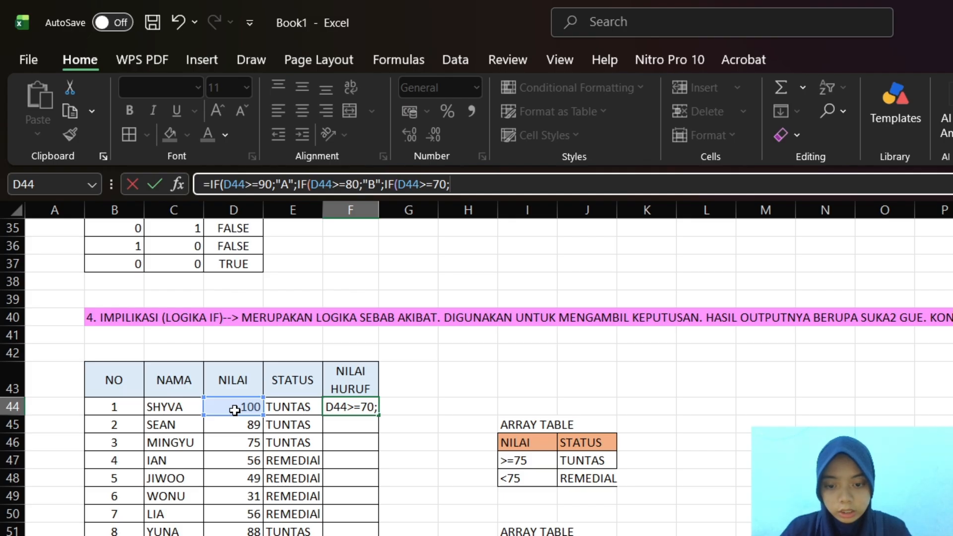
text(")
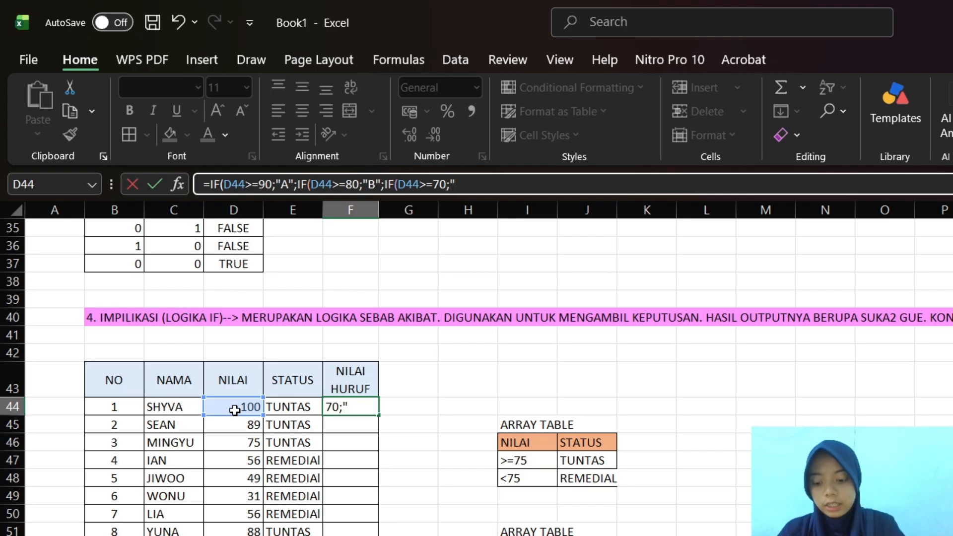
text(C")
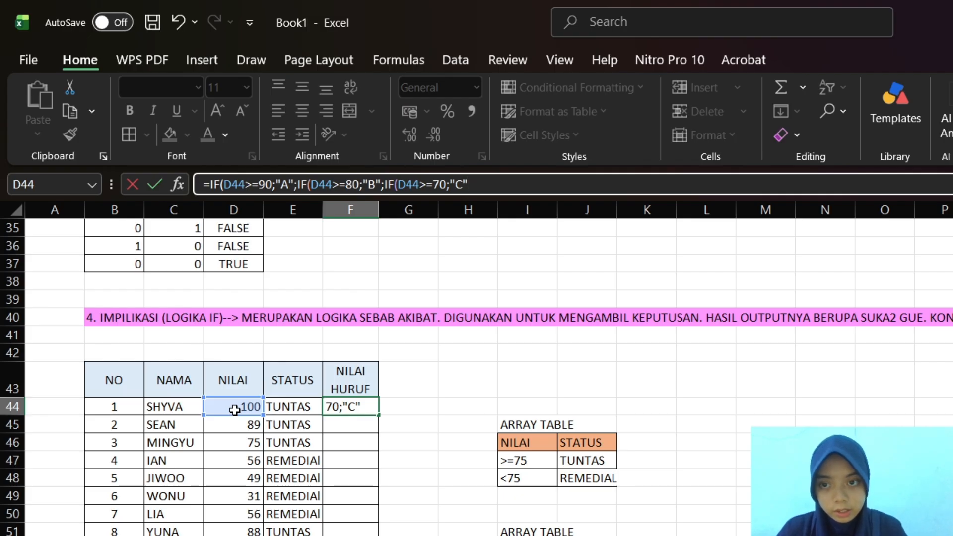
text(;IF)
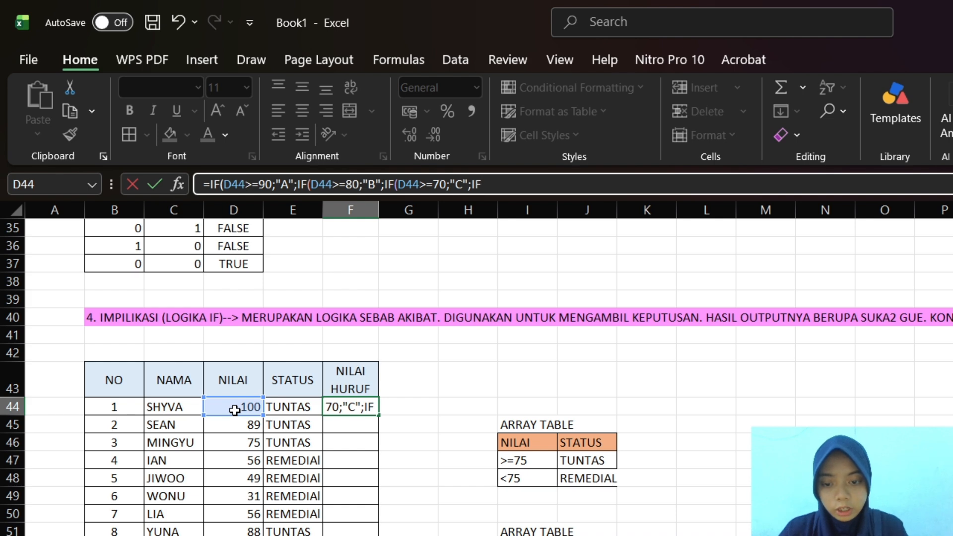
text(()
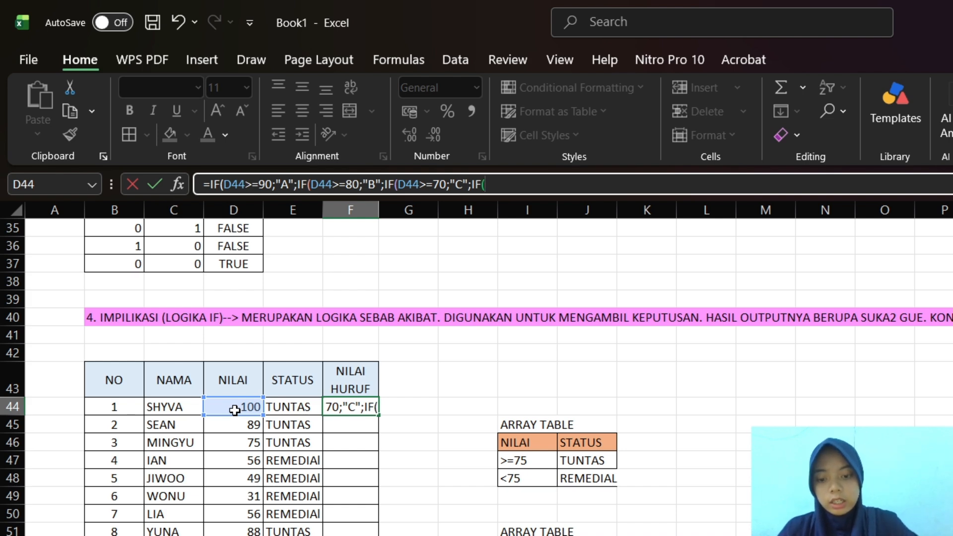
Nest a fourth IF after the "C" result in F44, with the condition D44>=60 and the result "D"
click(231, 406)
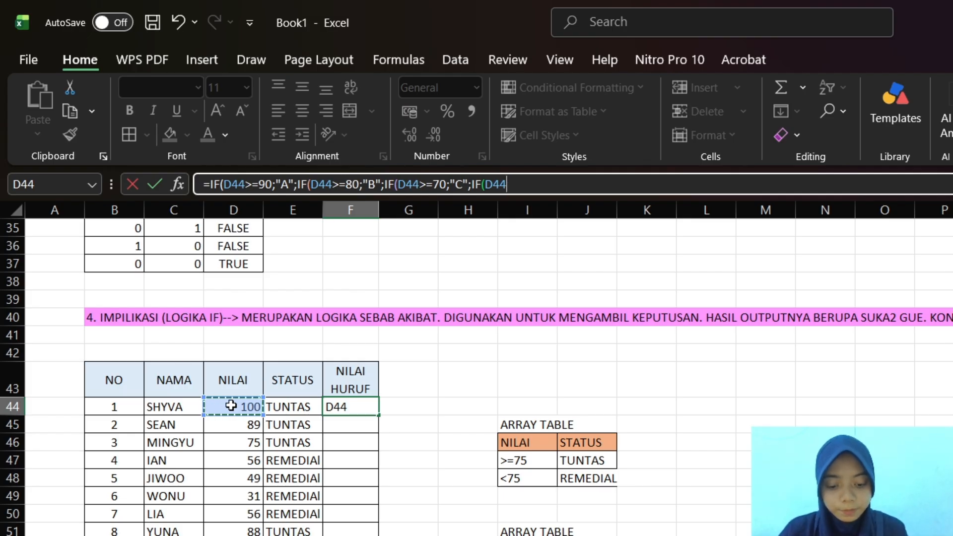
text(>)
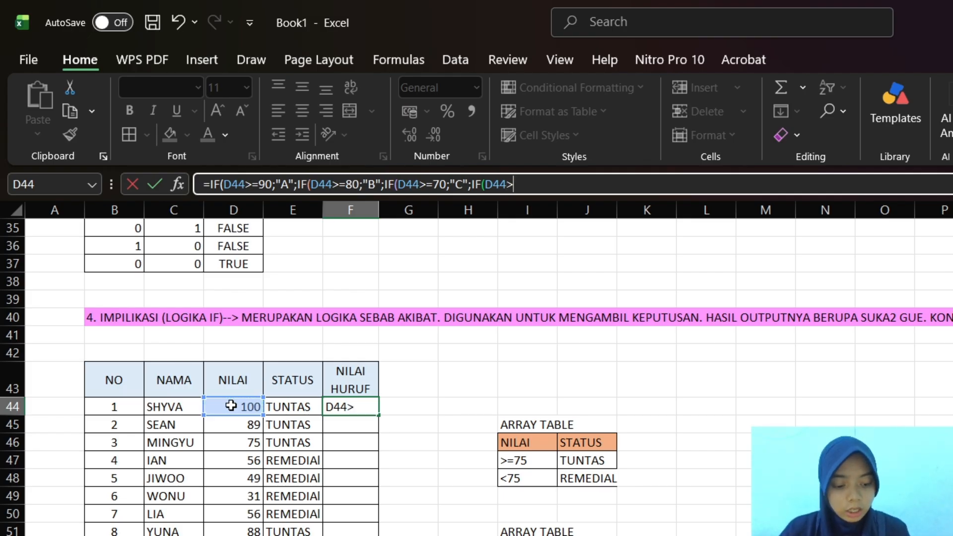
text(60)
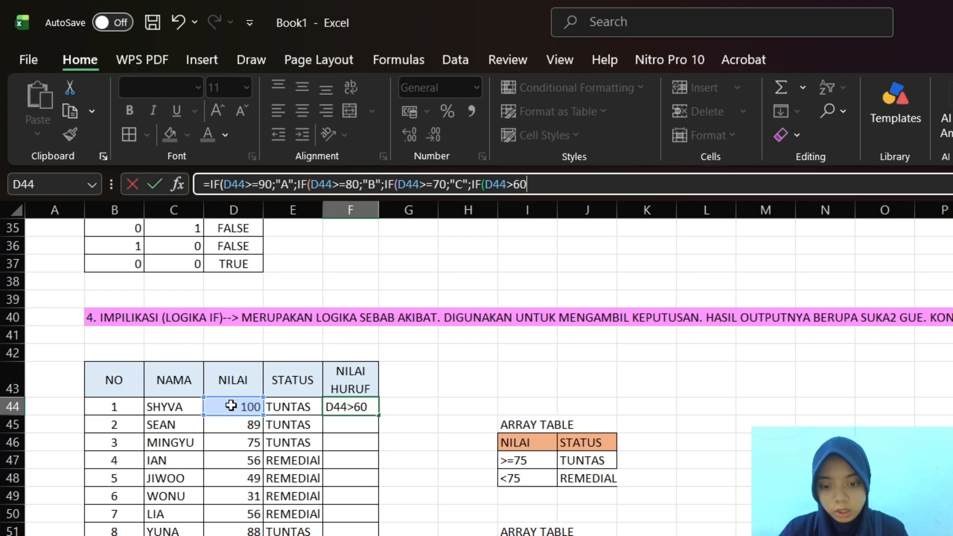
text(;)
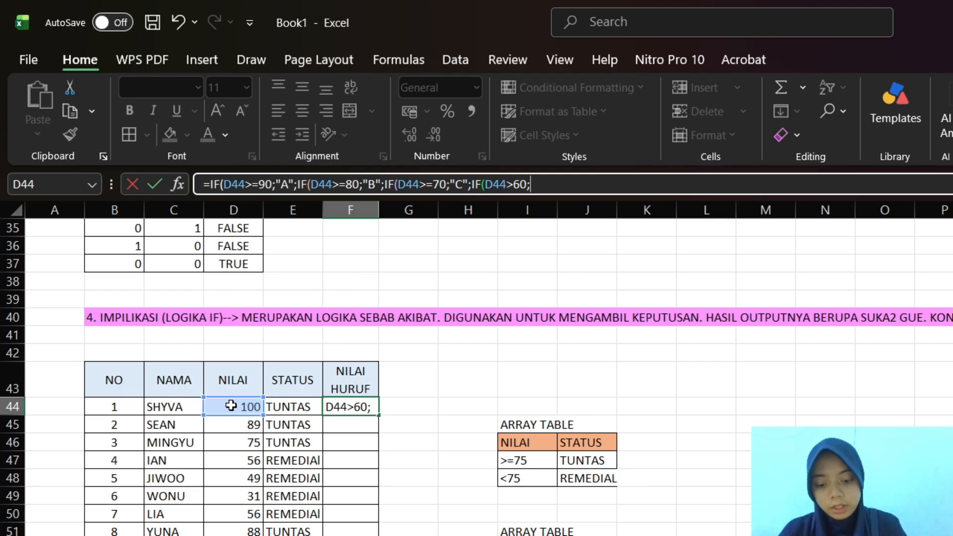
text("D")
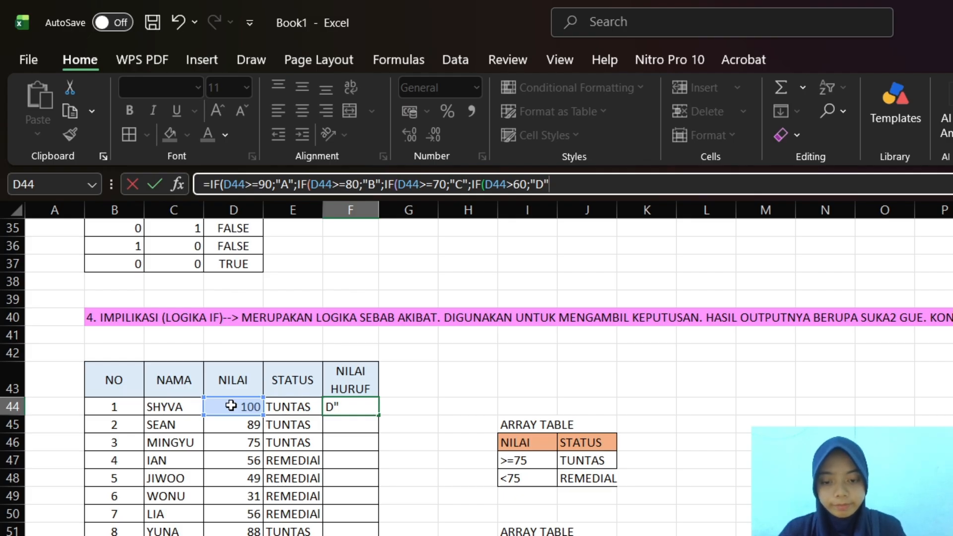
text(:)
key(BackSpace)
text(;)
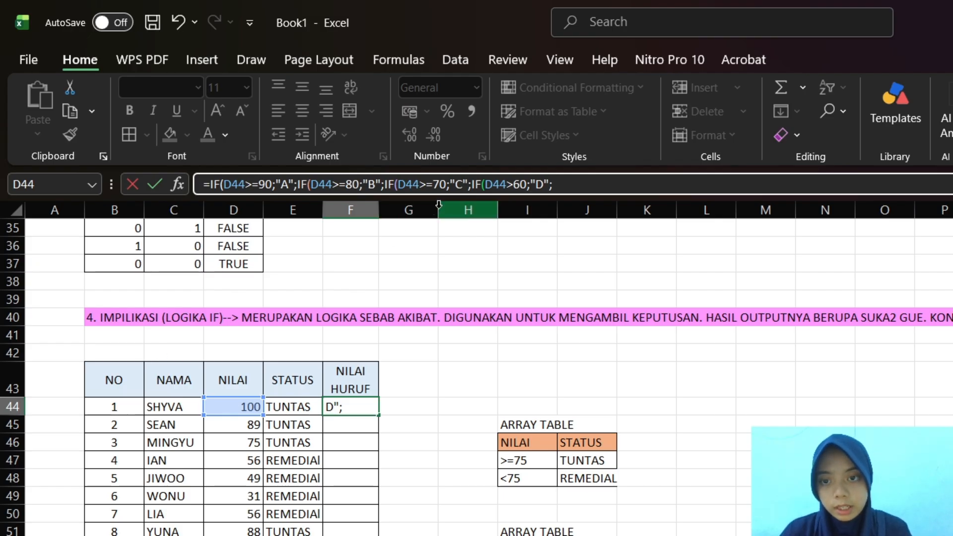
click(515, 184)
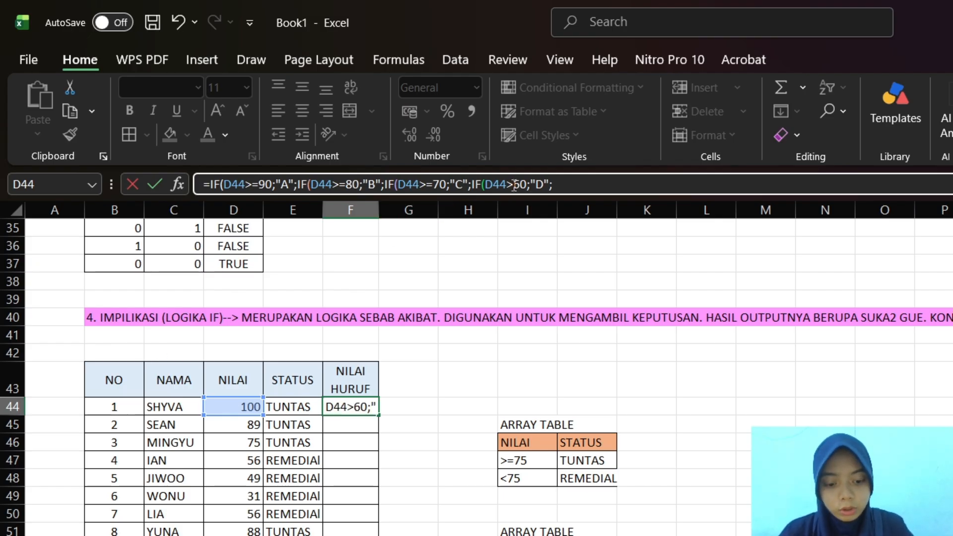
text(=)
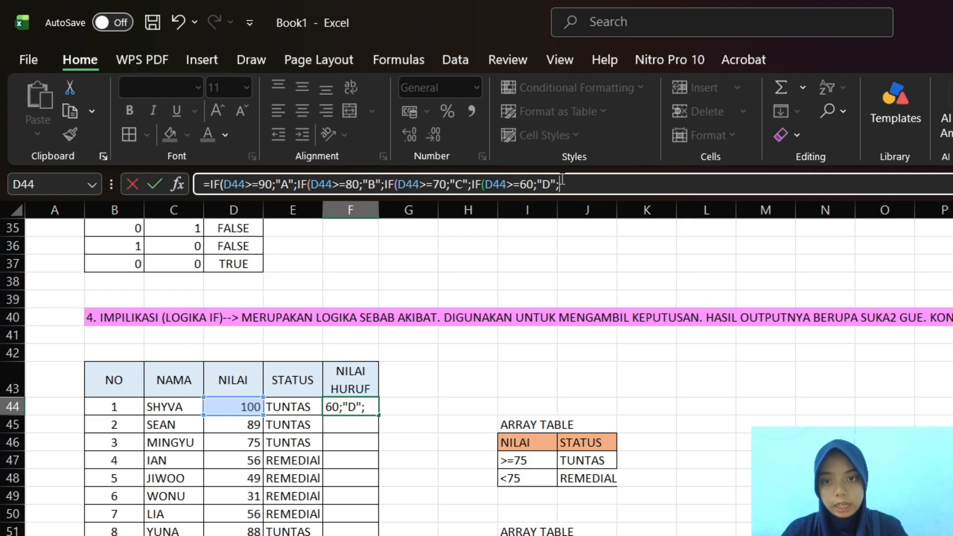
Finish the F44 formula with "E" as the final false result and four closing parentheses, and enter it
text(")
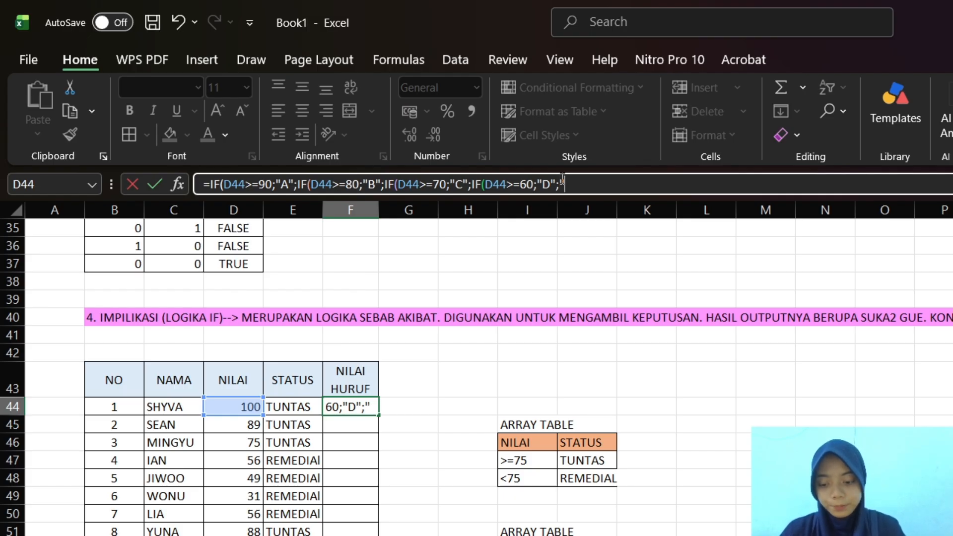
text(E")
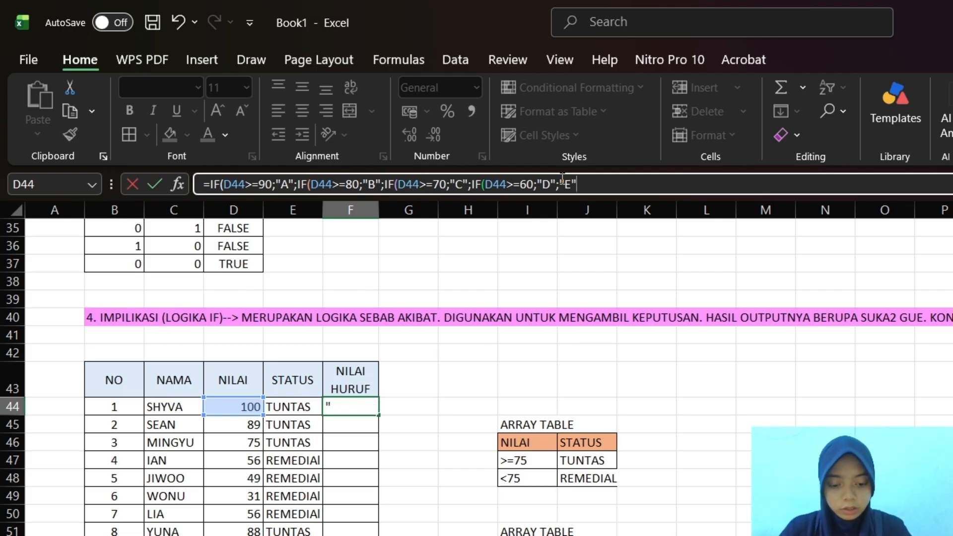
text()))))
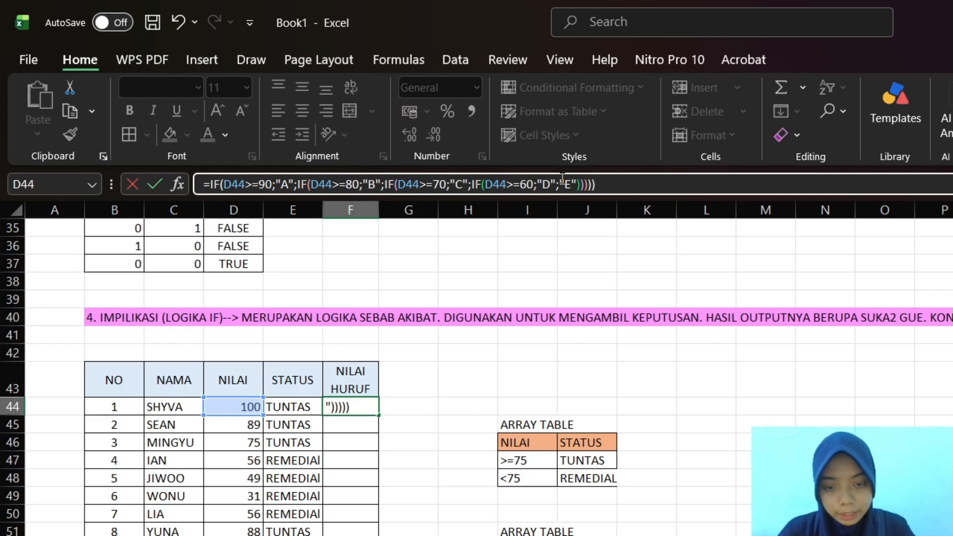
key(BackSpace)
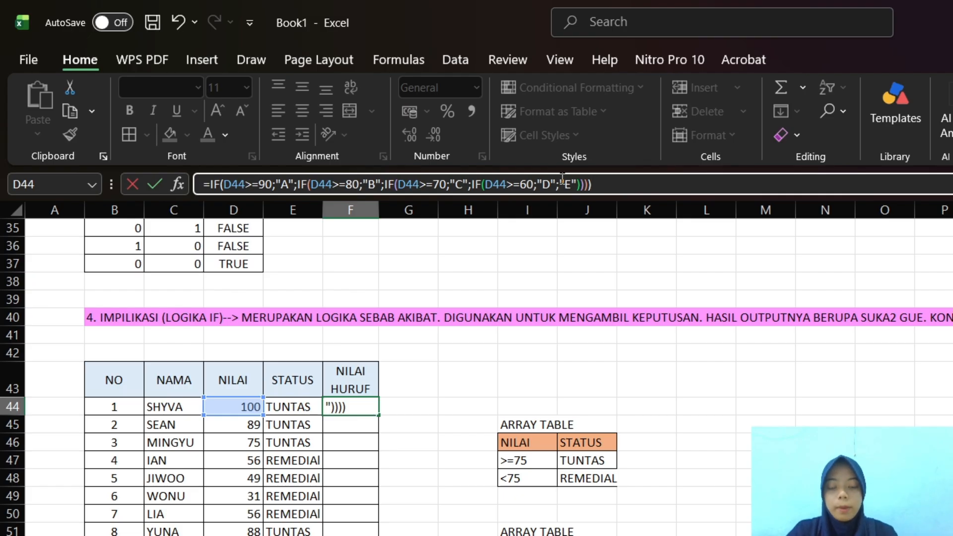
key(Return)
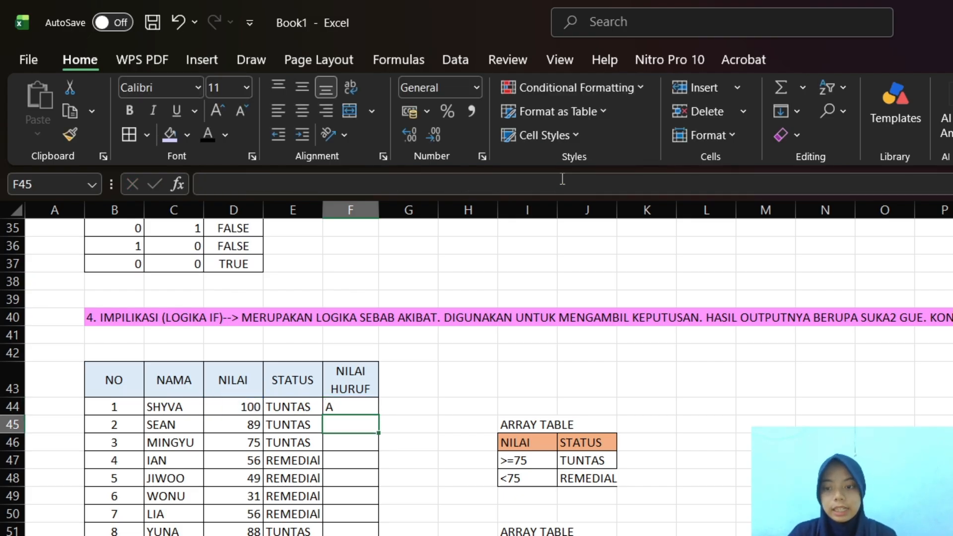
Fill the nested IF formula from F44 down the remaining student rows of the NILAI HURUF column
click(361, 406)
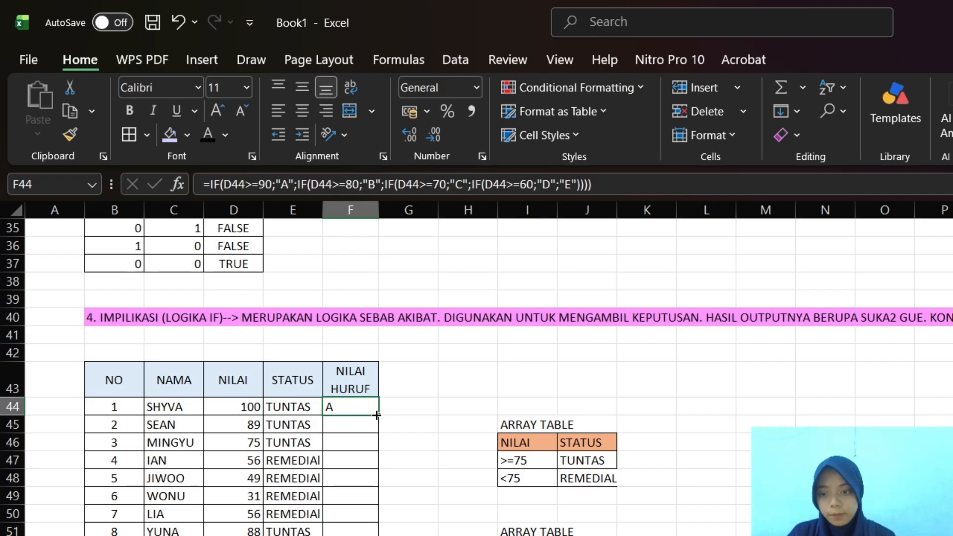
drag(376, 415, 377, 535)
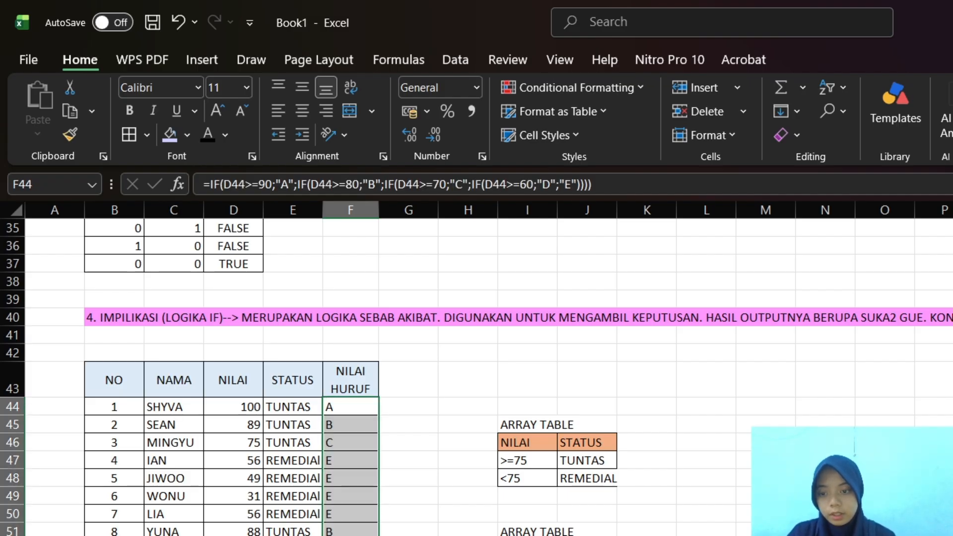